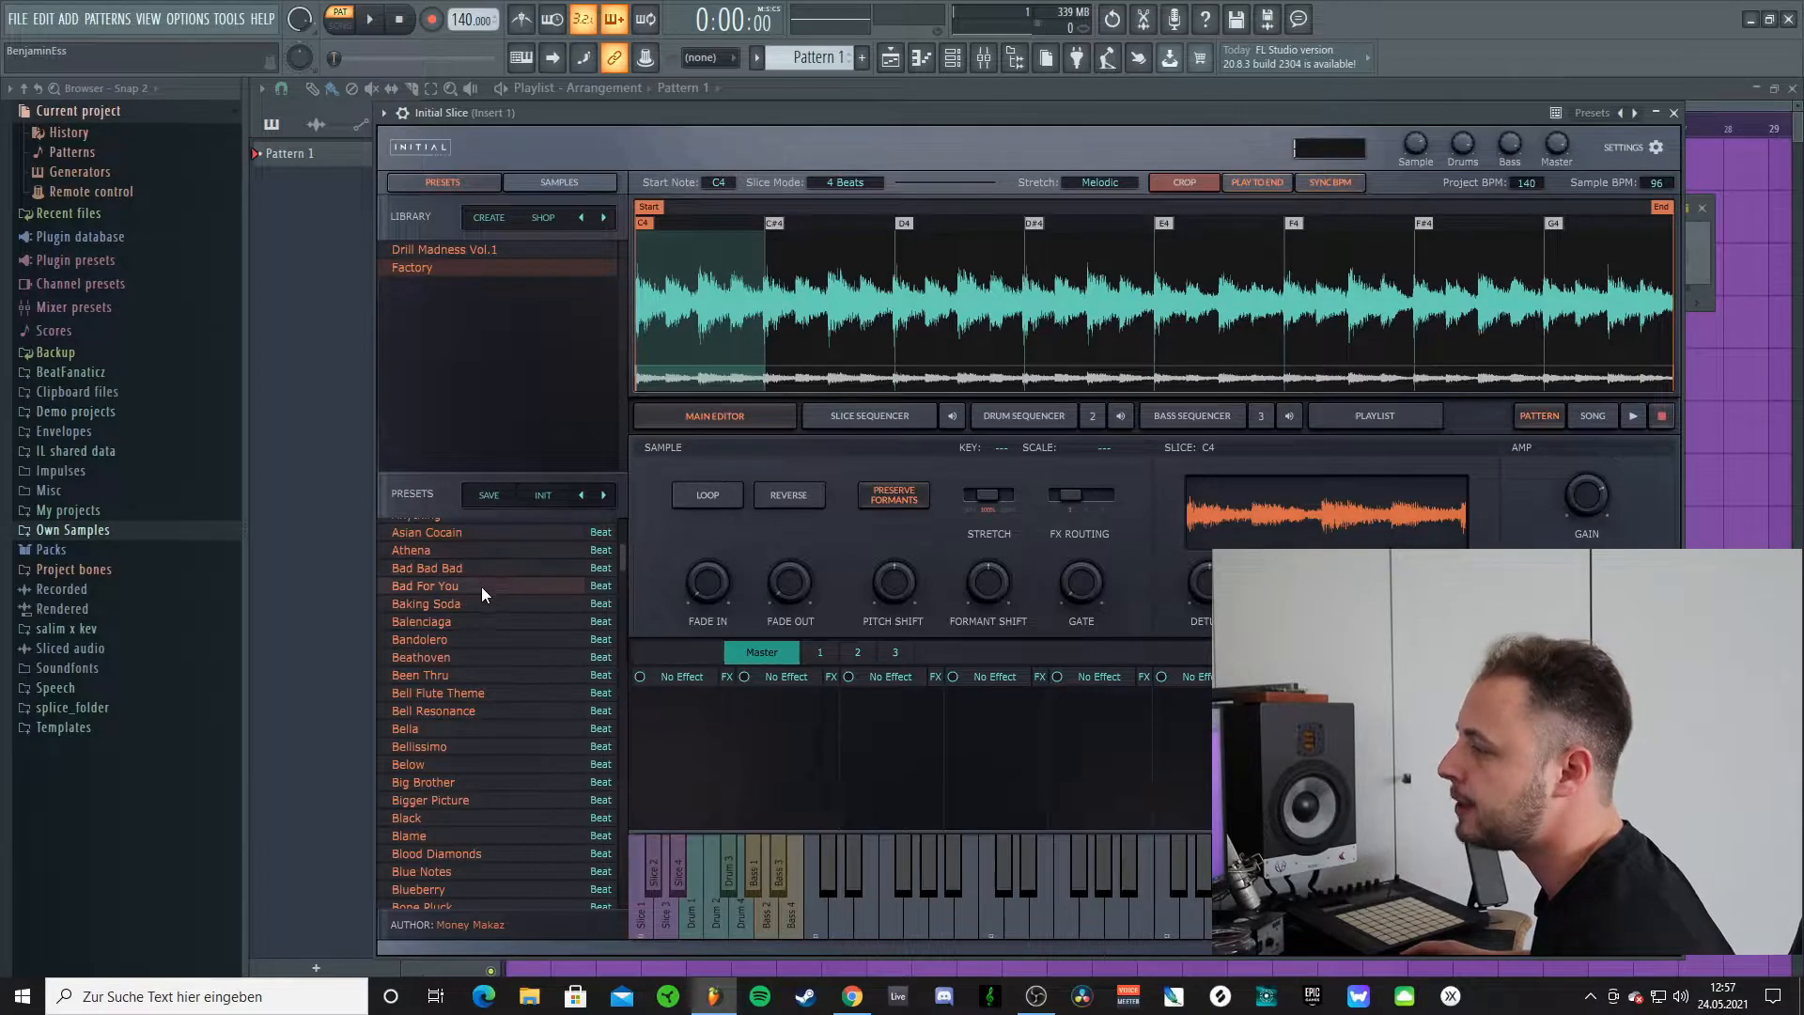
# Step: Load the Below preset from the Factory library
pyautogui.scroll(5, 457, 677)
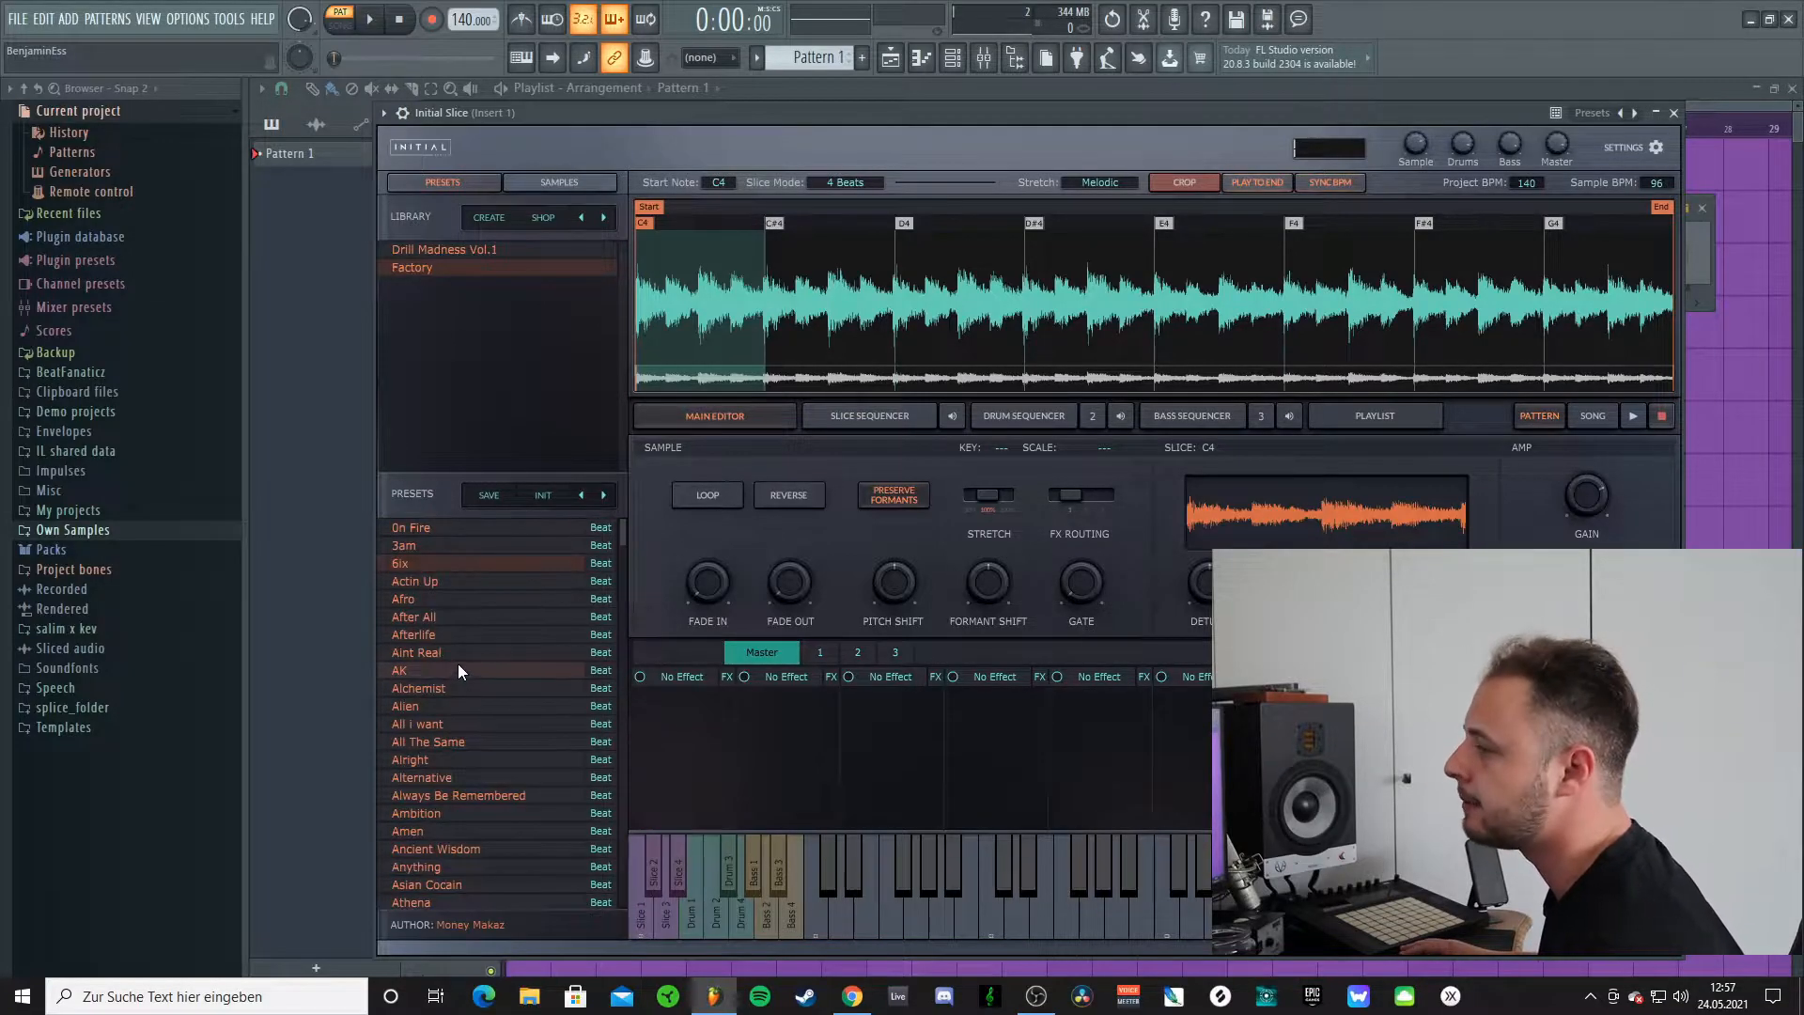
pyautogui.scroll(-5, 462, 644)
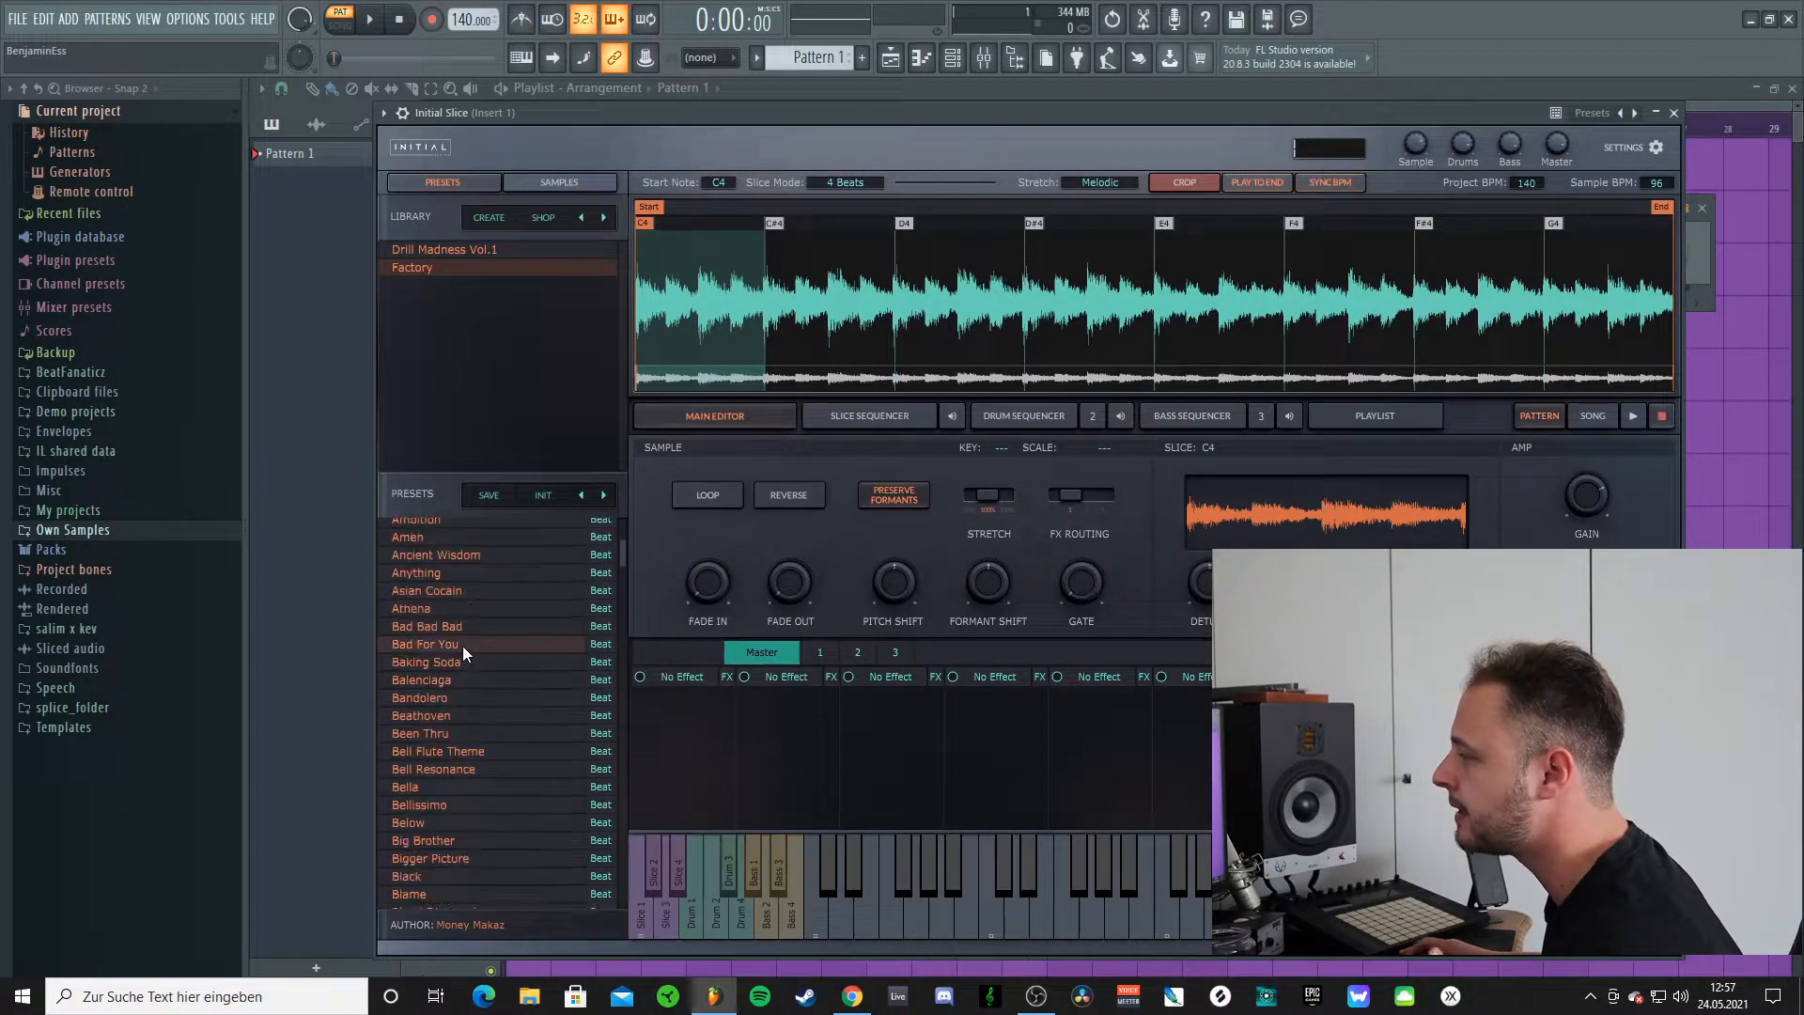
pyautogui.scroll(-2, 463, 646)
pyautogui.click(453, 706)
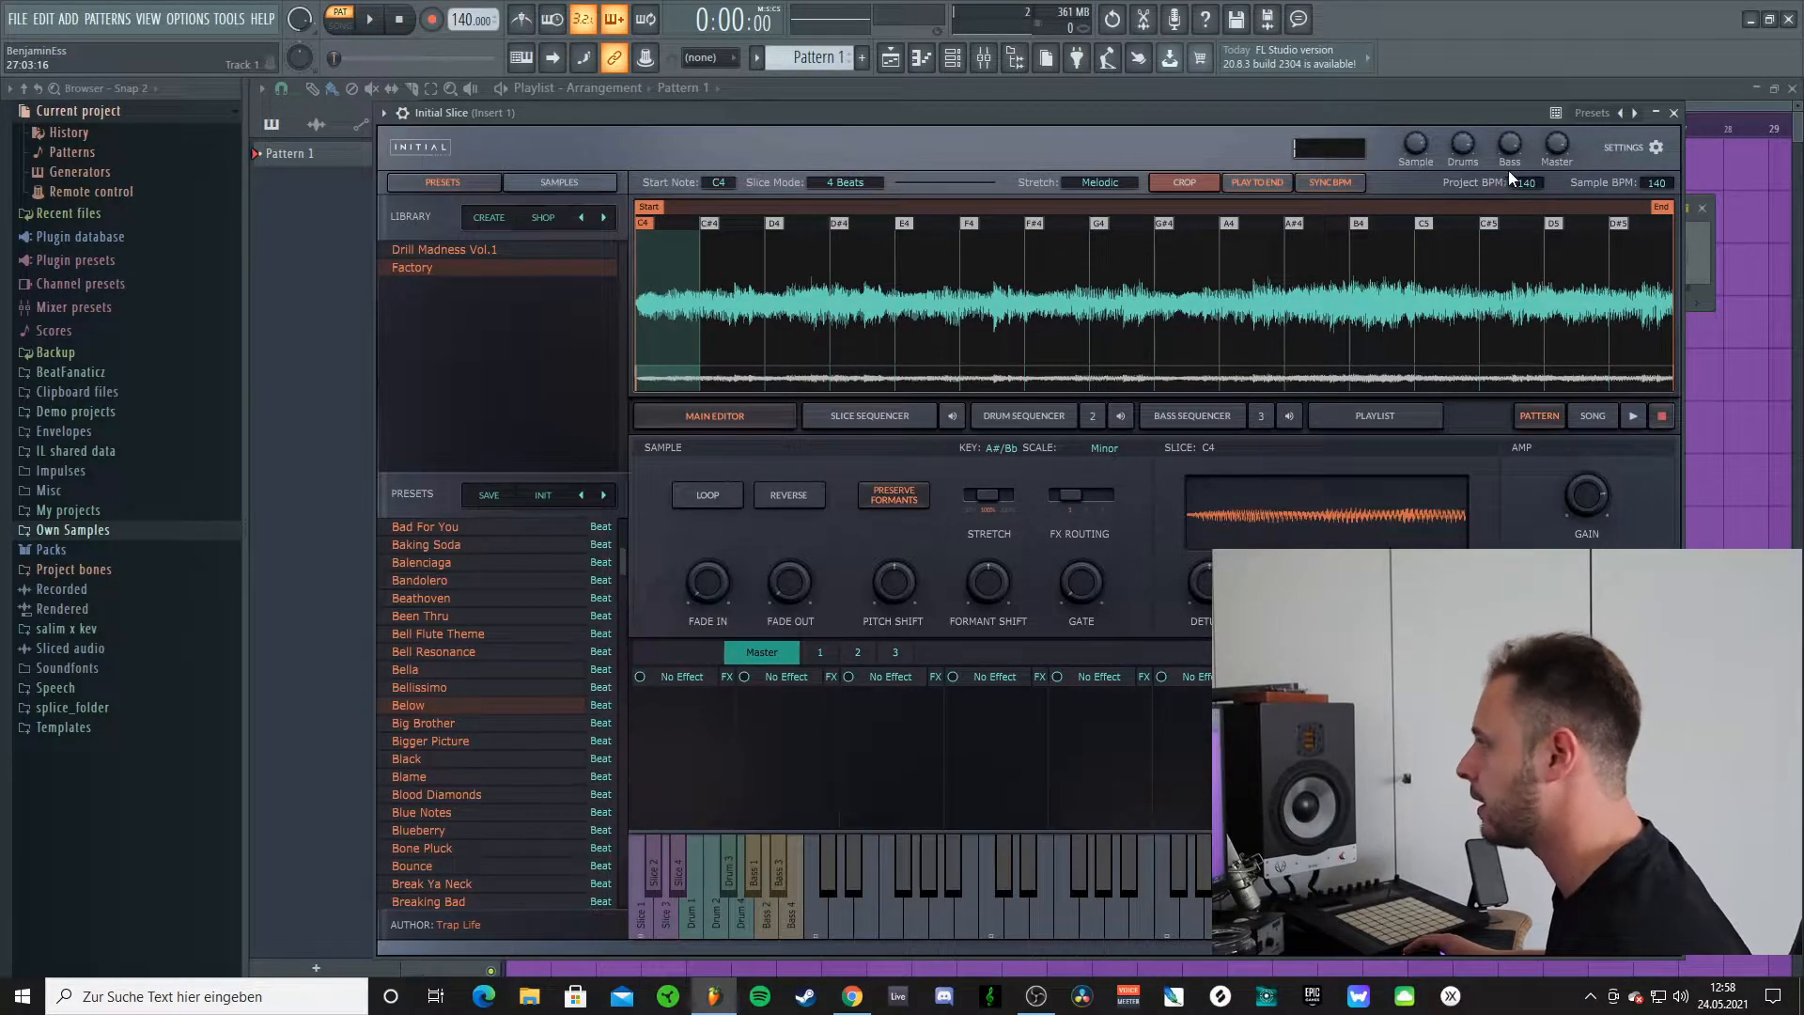
# Step: Set the project tempo to 128 BPM
pyautogui.scroll(-2, 473, 20)
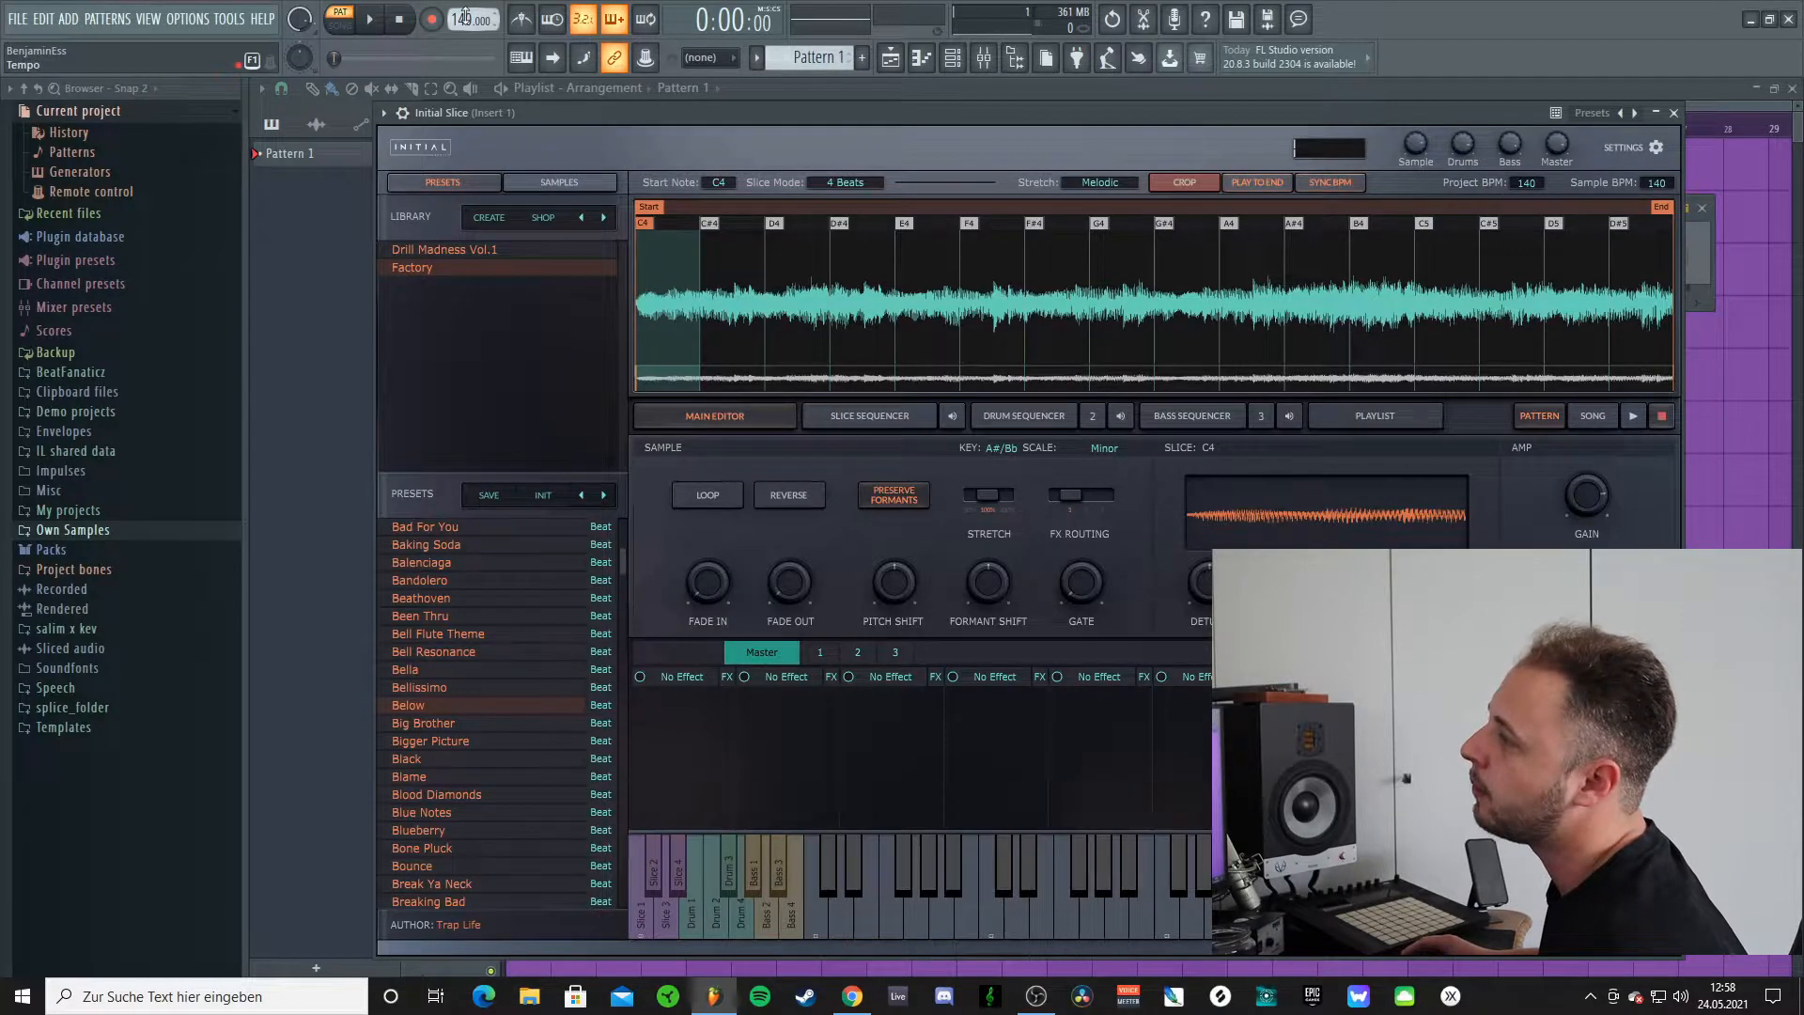
pyautogui.scroll(-10, 472, 20)
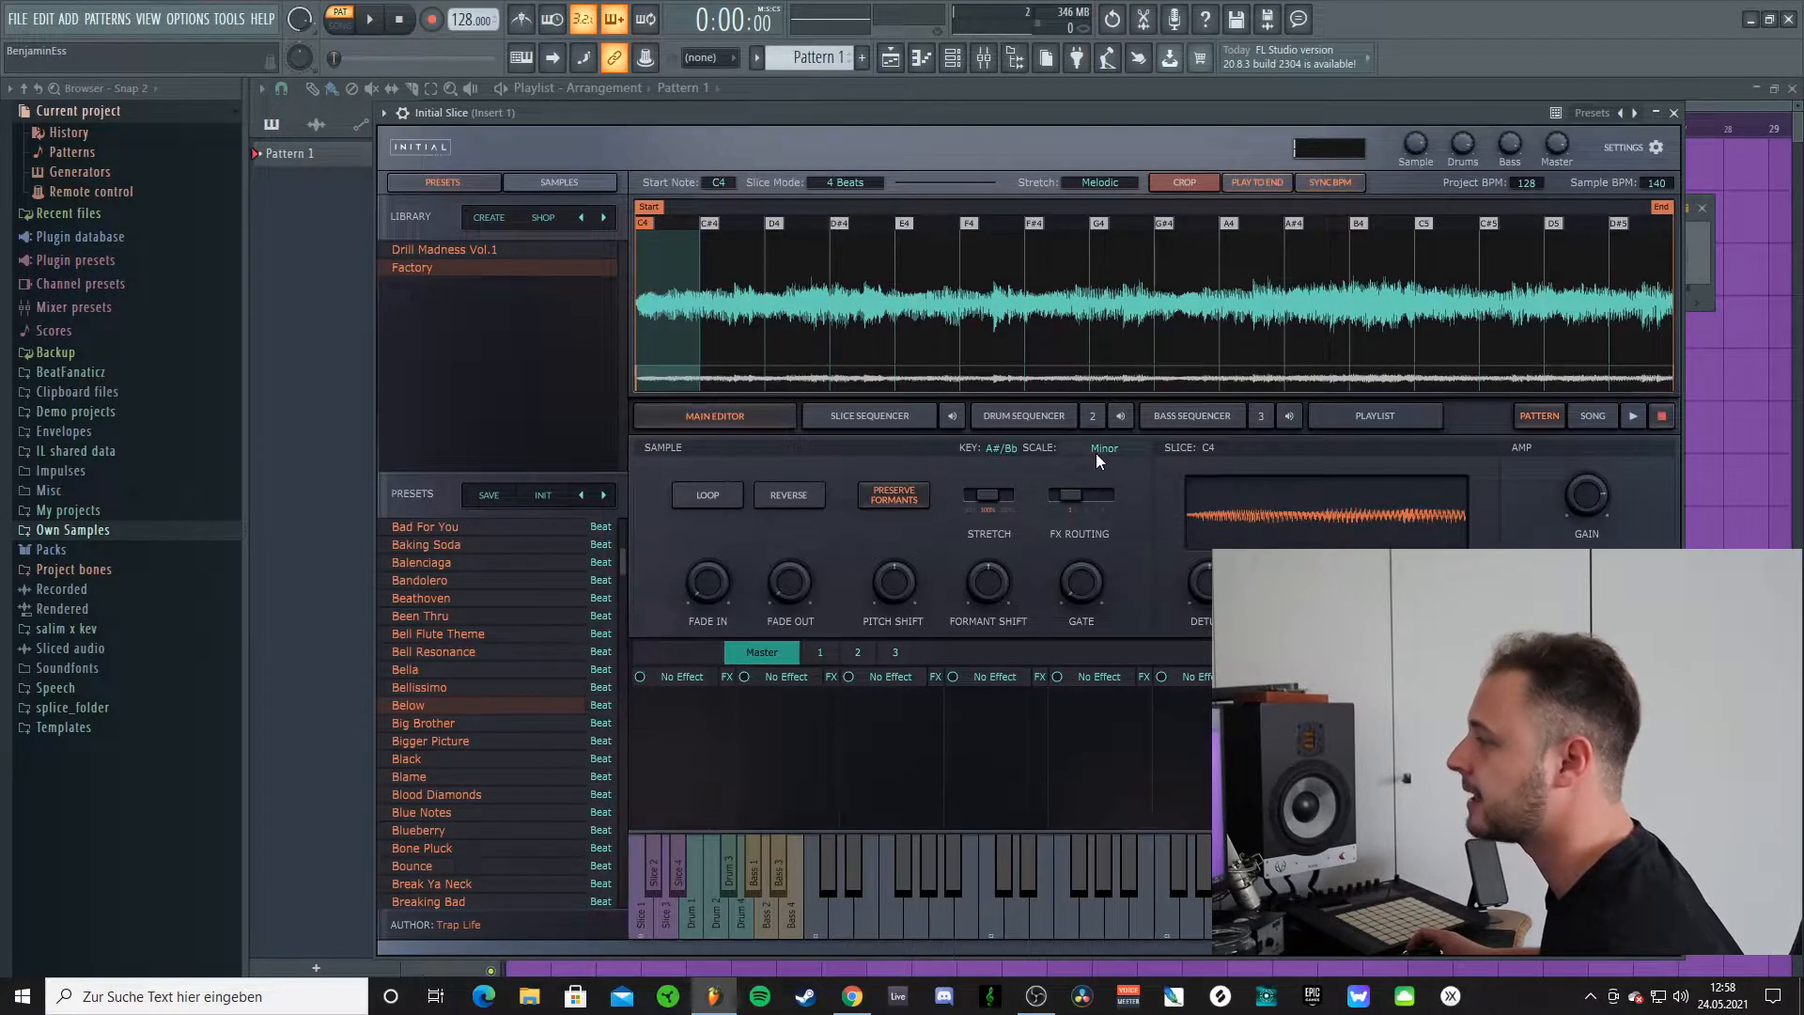
# Step: Try out the pitch shift, fade-in and reverse settings on the sample, leaving the fade-in at 0.0%
pyautogui.moveTo(887, 583)
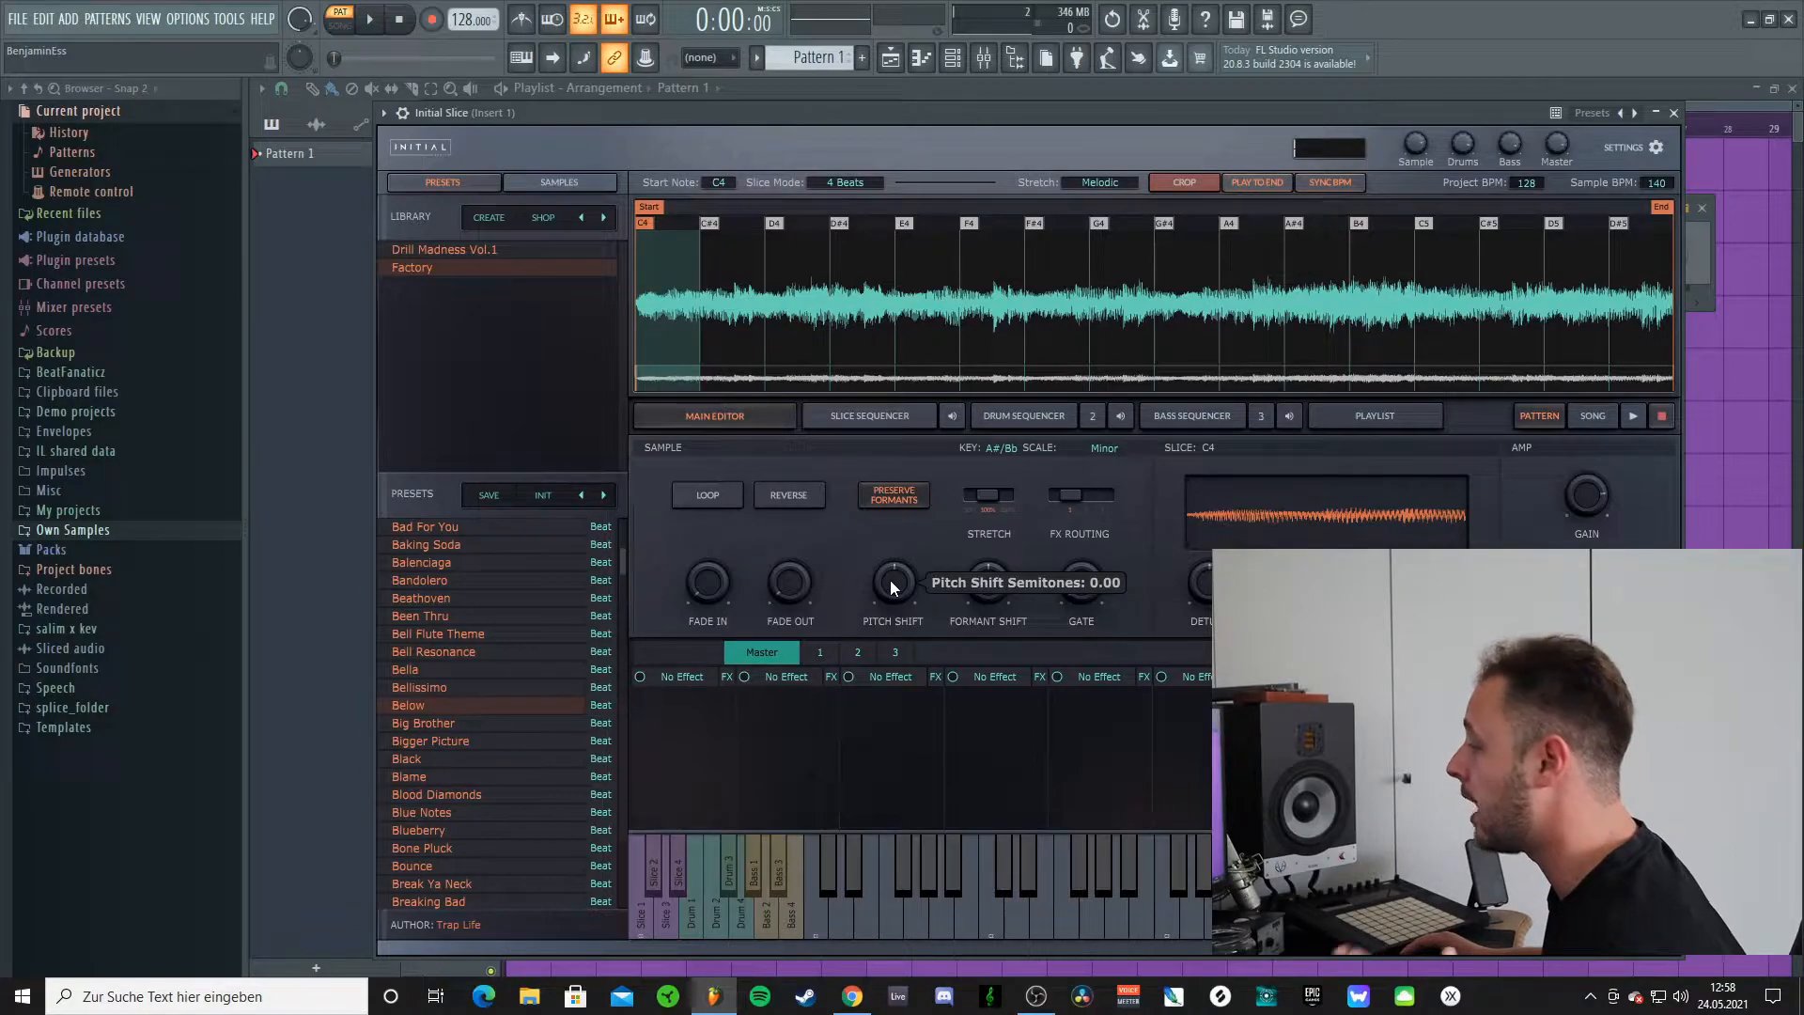
pyautogui.moveTo(891, 586); pyautogui.dragTo(889, 607)
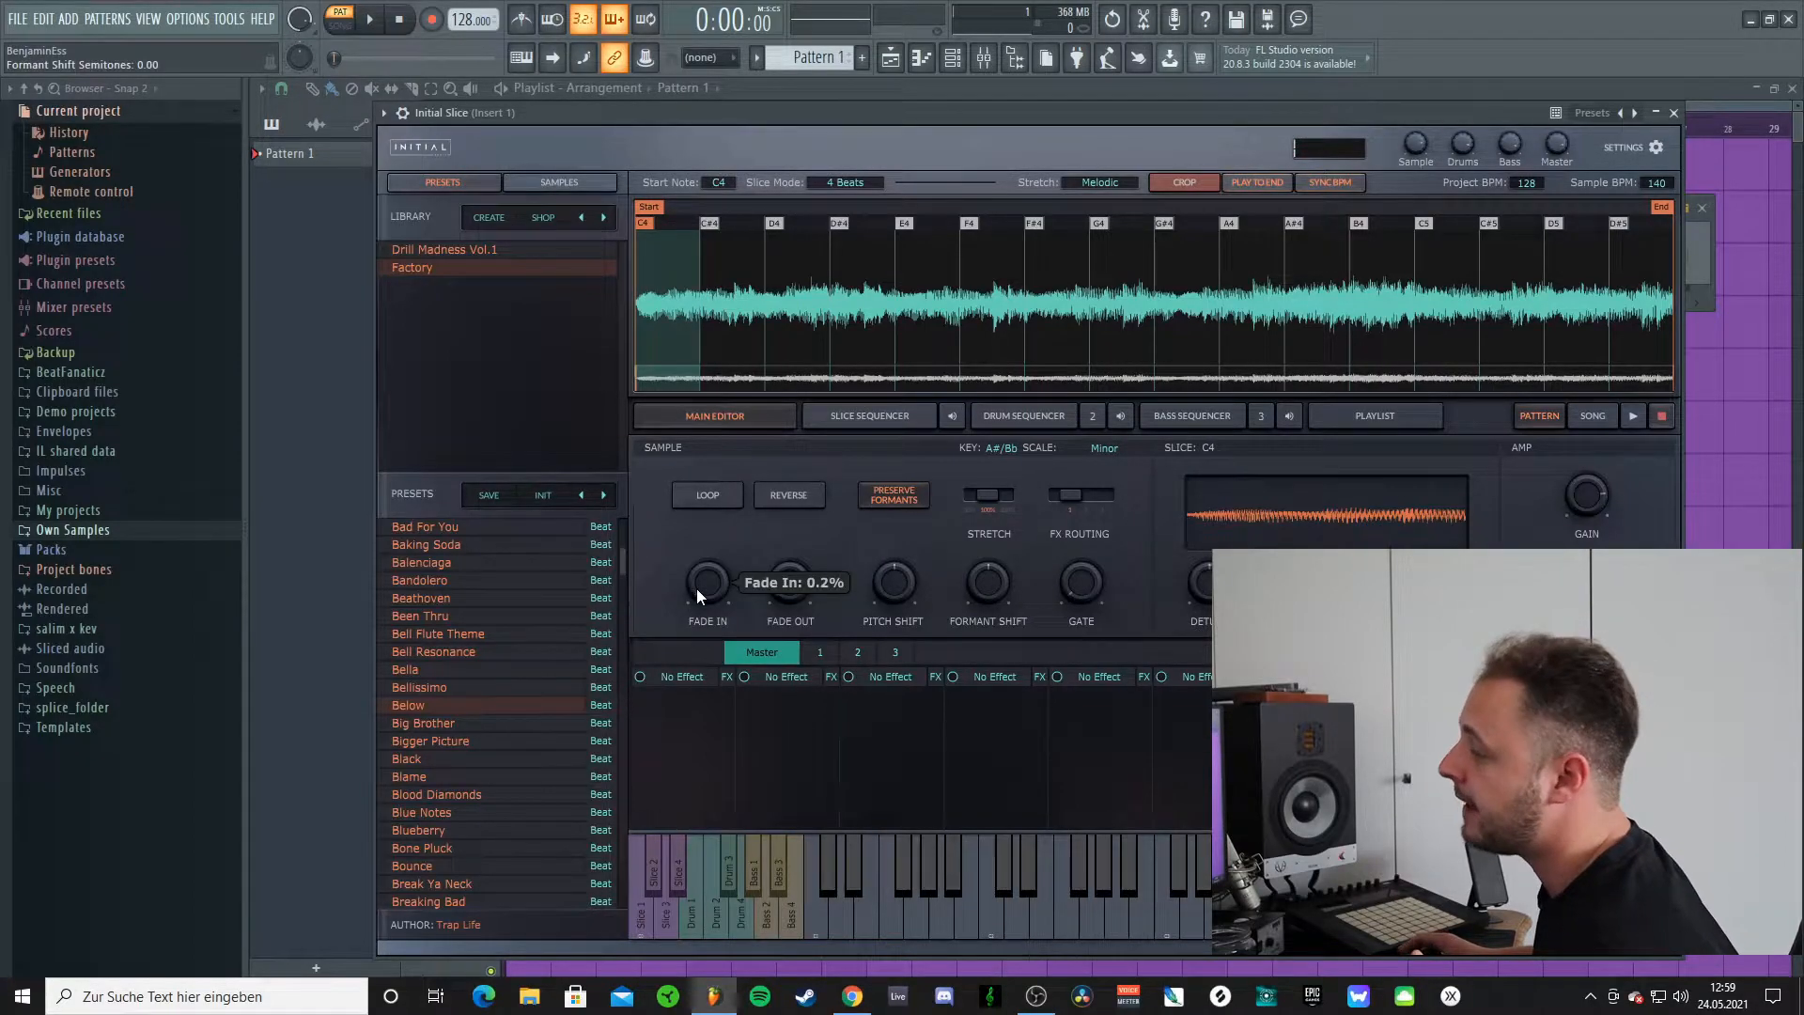
pyautogui.moveTo(714, 583); pyautogui.dragTo(714, 577)
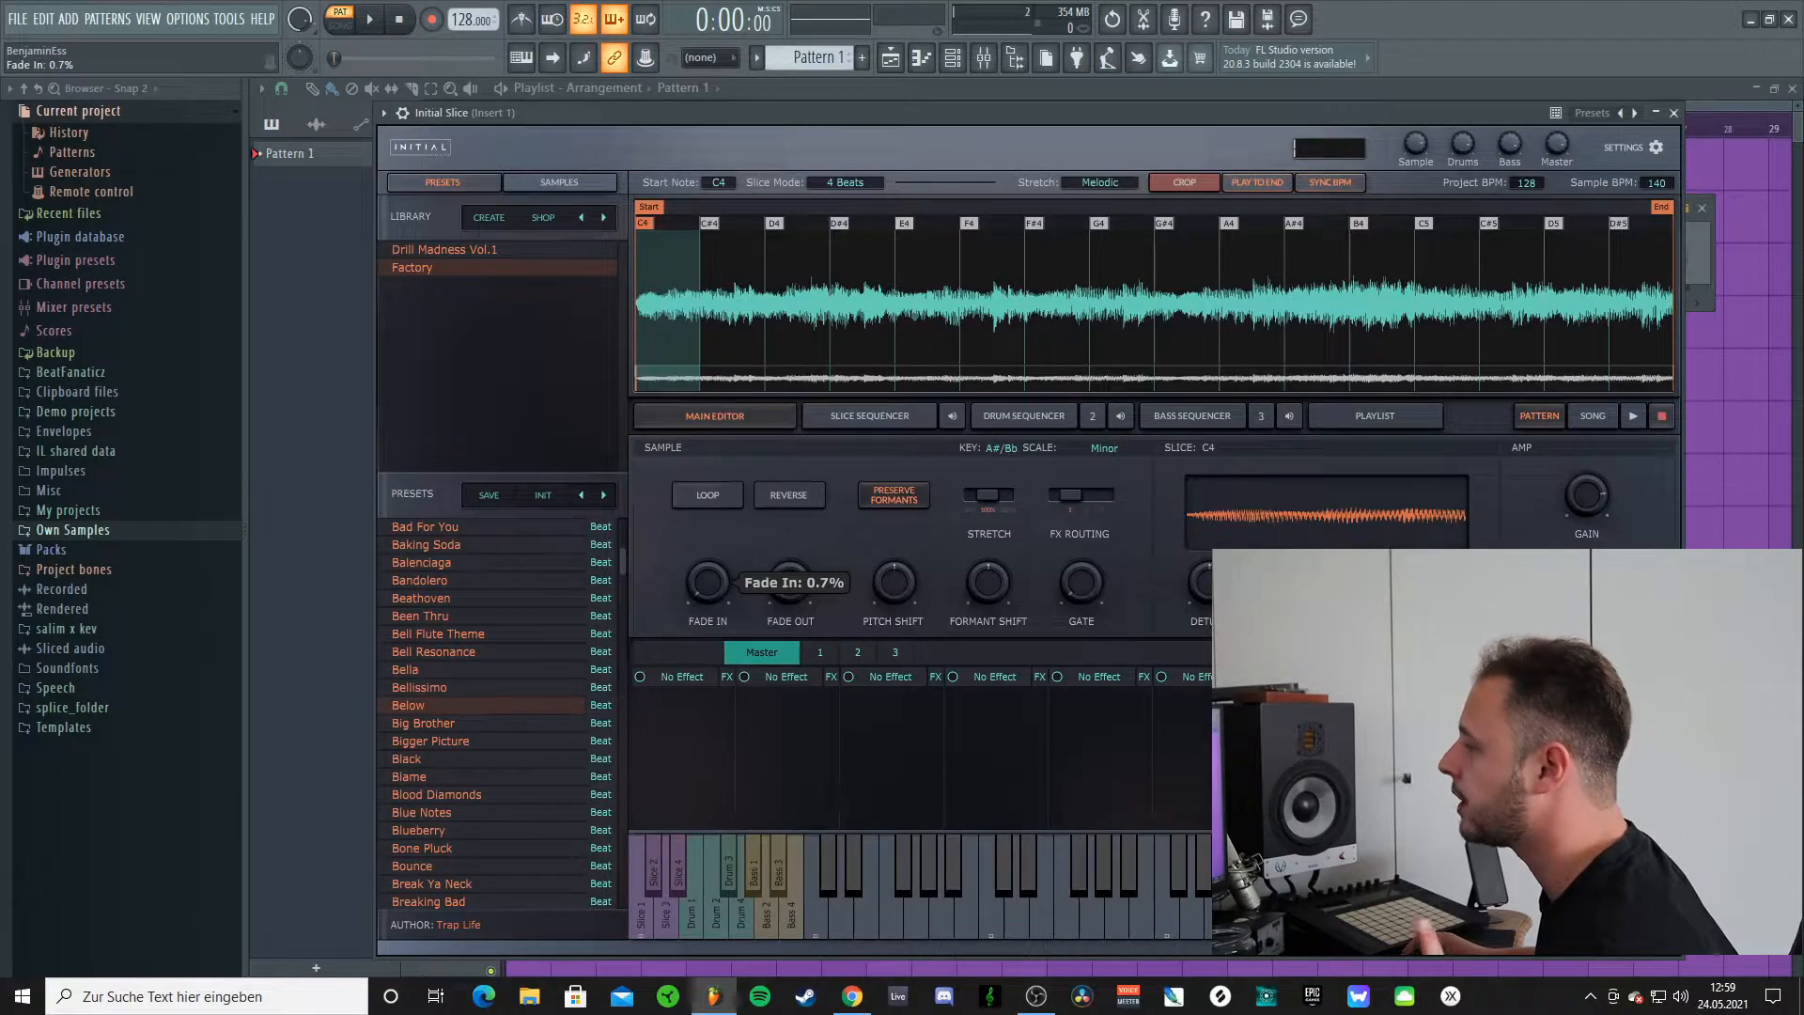
pyautogui.moveTo(707, 582); pyautogui.dragTo(707, 554)
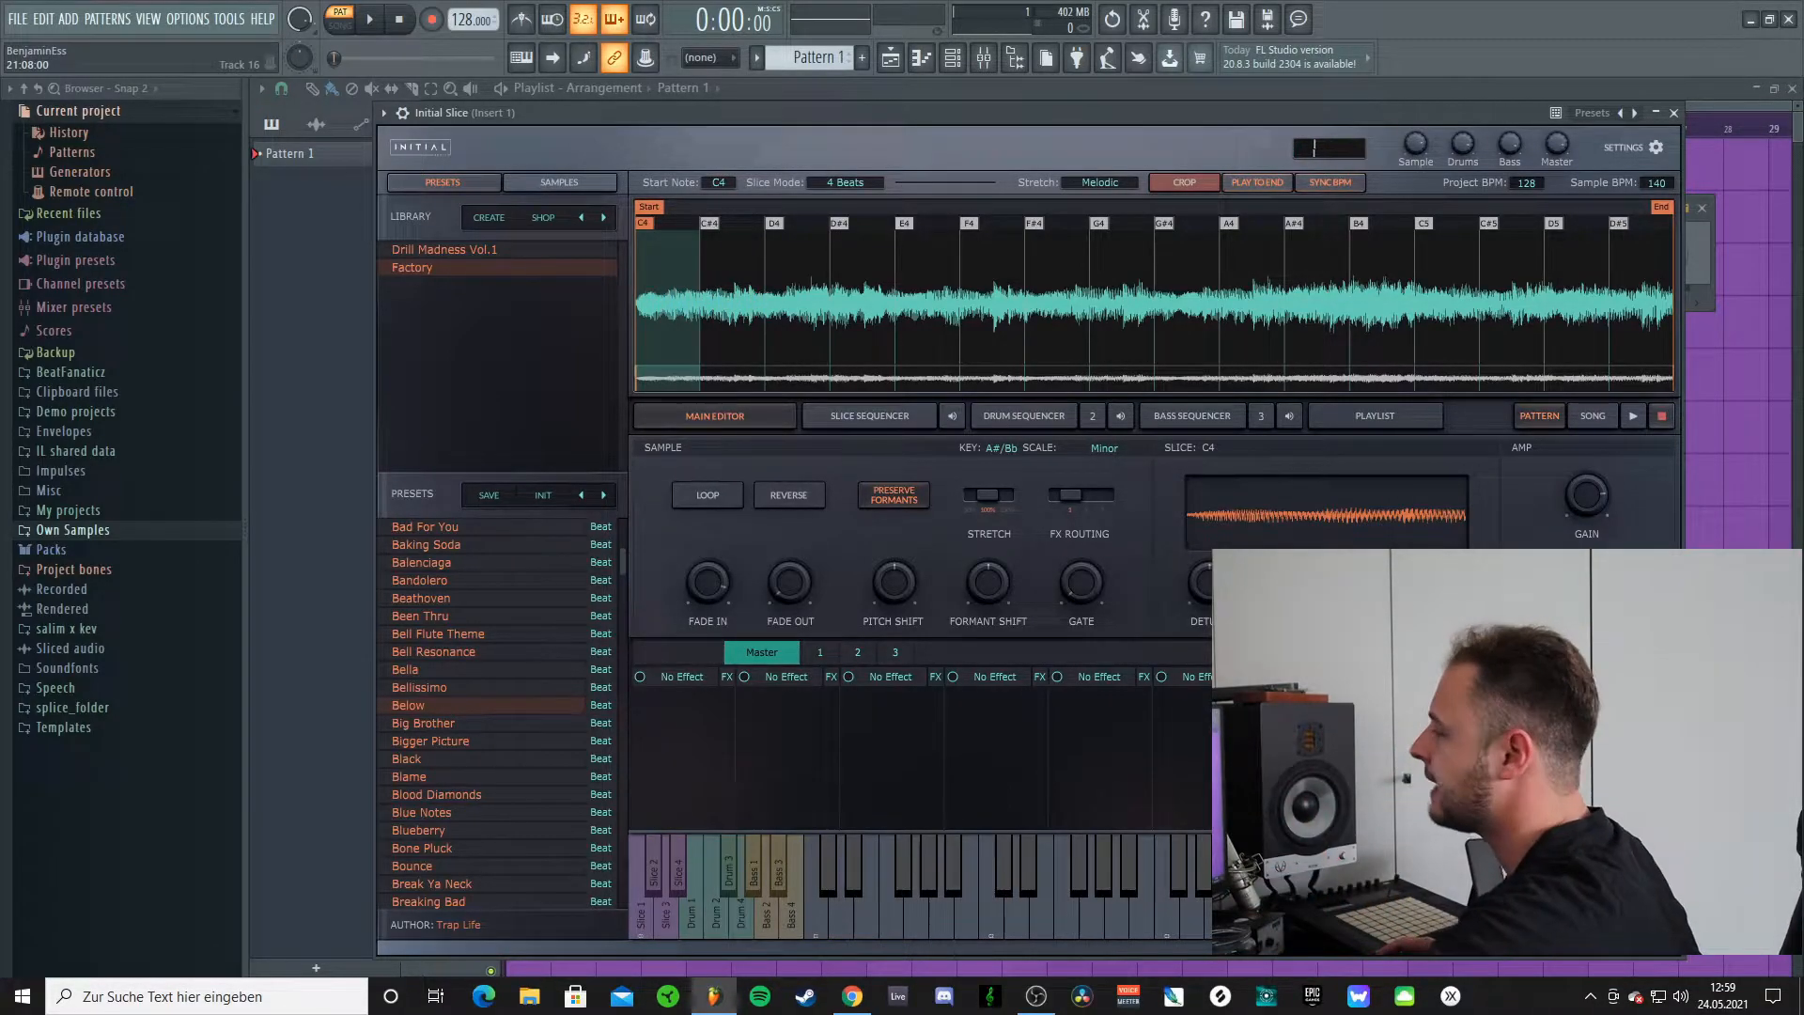
pyautogui.moveTo(703, 573)
pyautogui.mouseDown()
pyautogui.moveTo(703, 629)
pyautogui.moveTo(714, 571)
pyautogui.mouseUp()
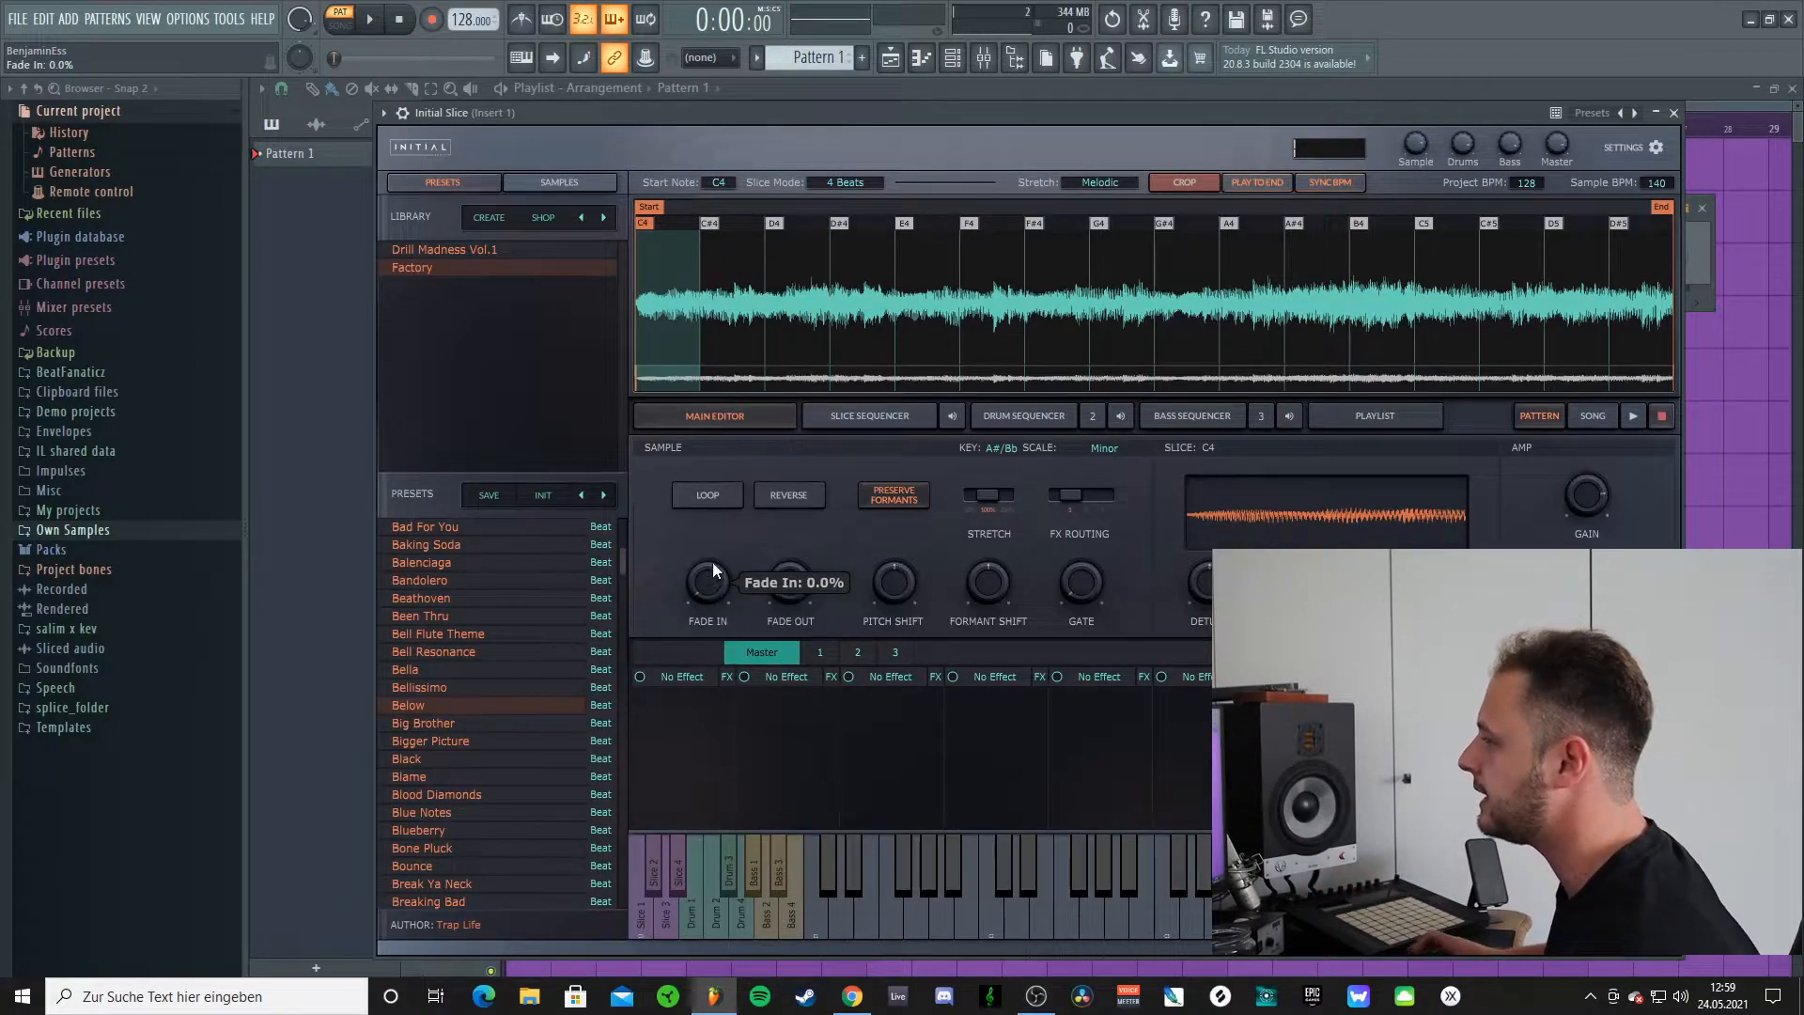
pyautogui.click(784, 496)
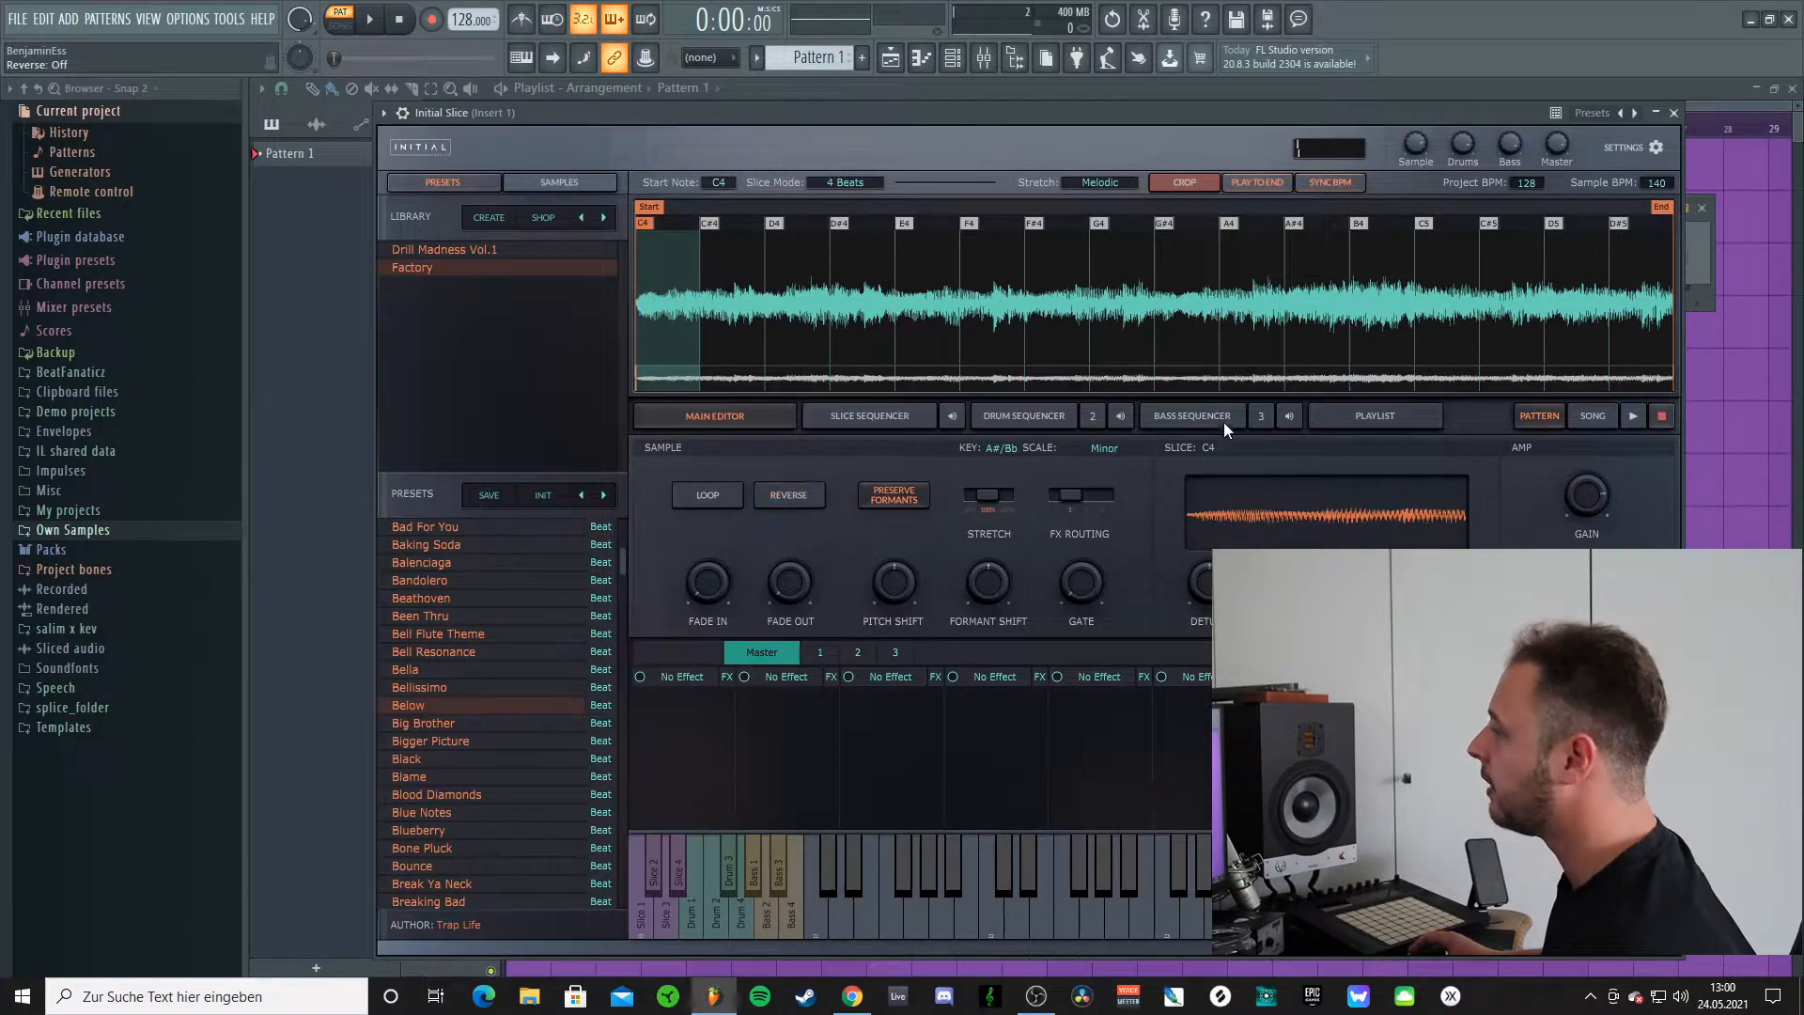
# Step: Step through the sample's slices from C#4 to A4 one by one and return to slice C4
pyautogui.click(716, 302)
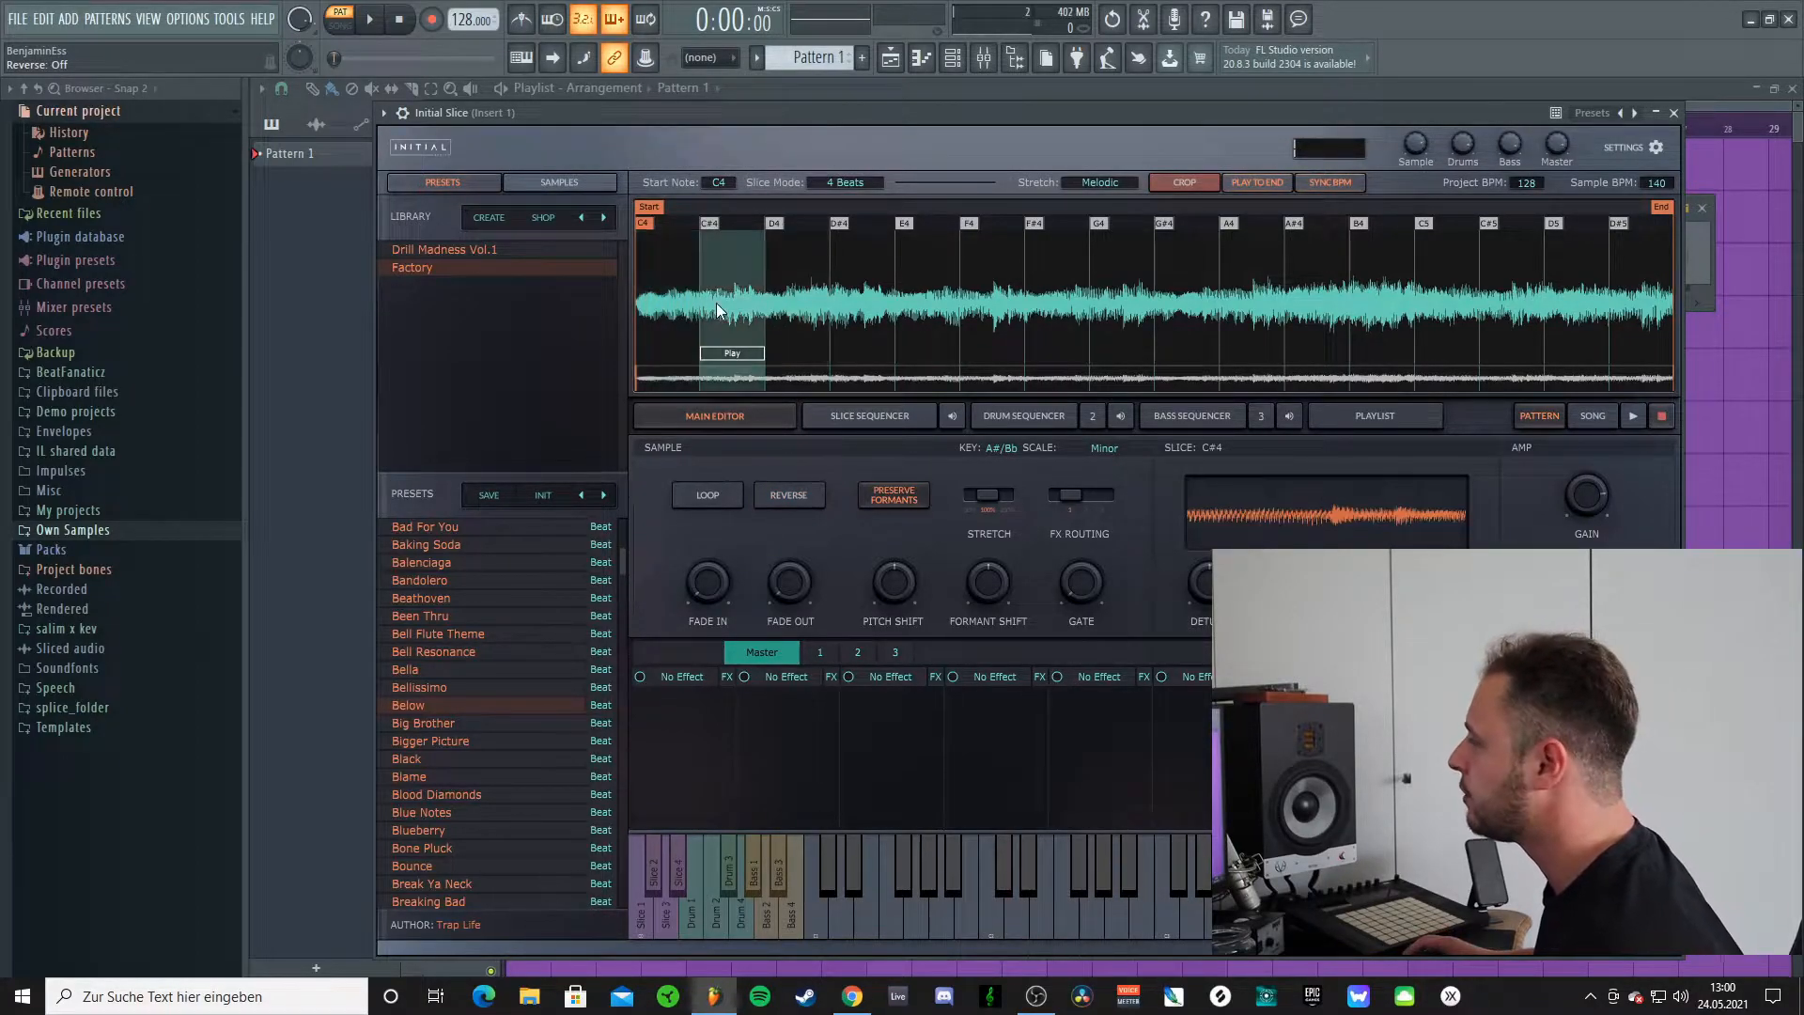
pyautogui.click(791, 302)
pyautogui.click(880, 302)
pyautogui.click(927, 304)
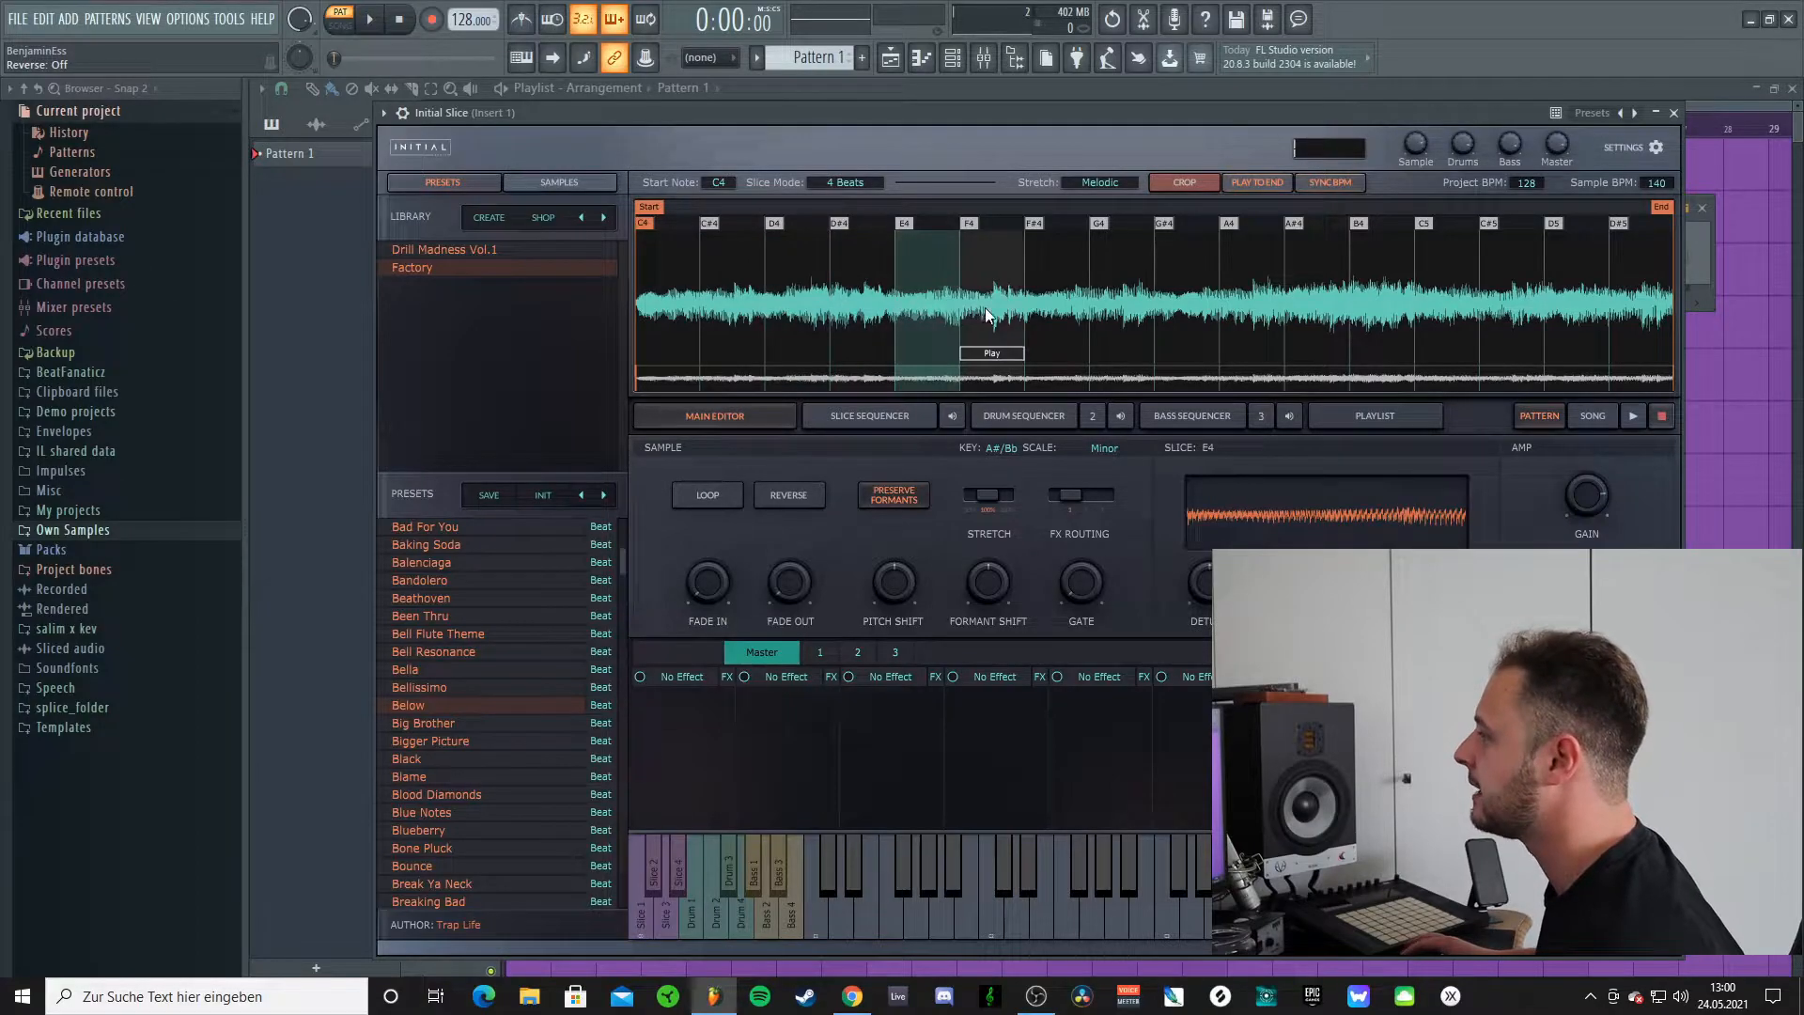
pyautogui.click(986, 308)
pyautogui.click(1059, 309)
pyautogui.click(1120, 305)
pyautogui.click(1186, 305)
pyautogui.click(1233, 306)
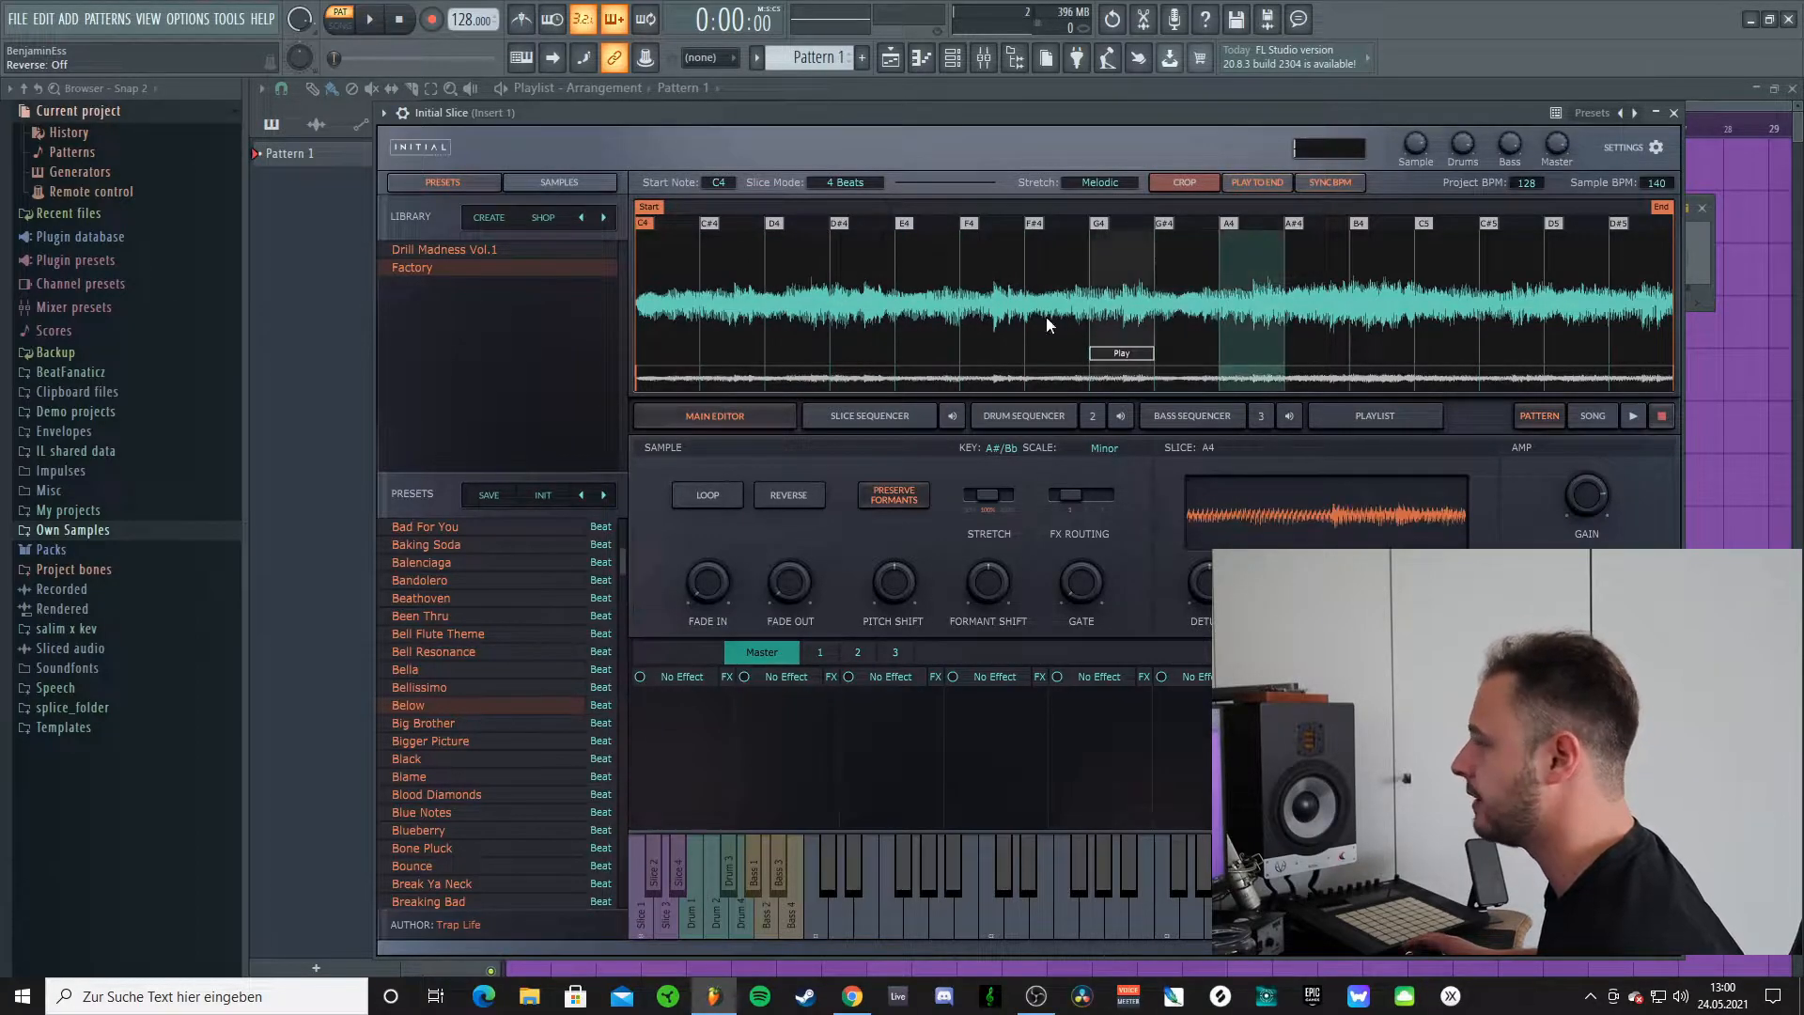
pyautogui.click(668, 296)
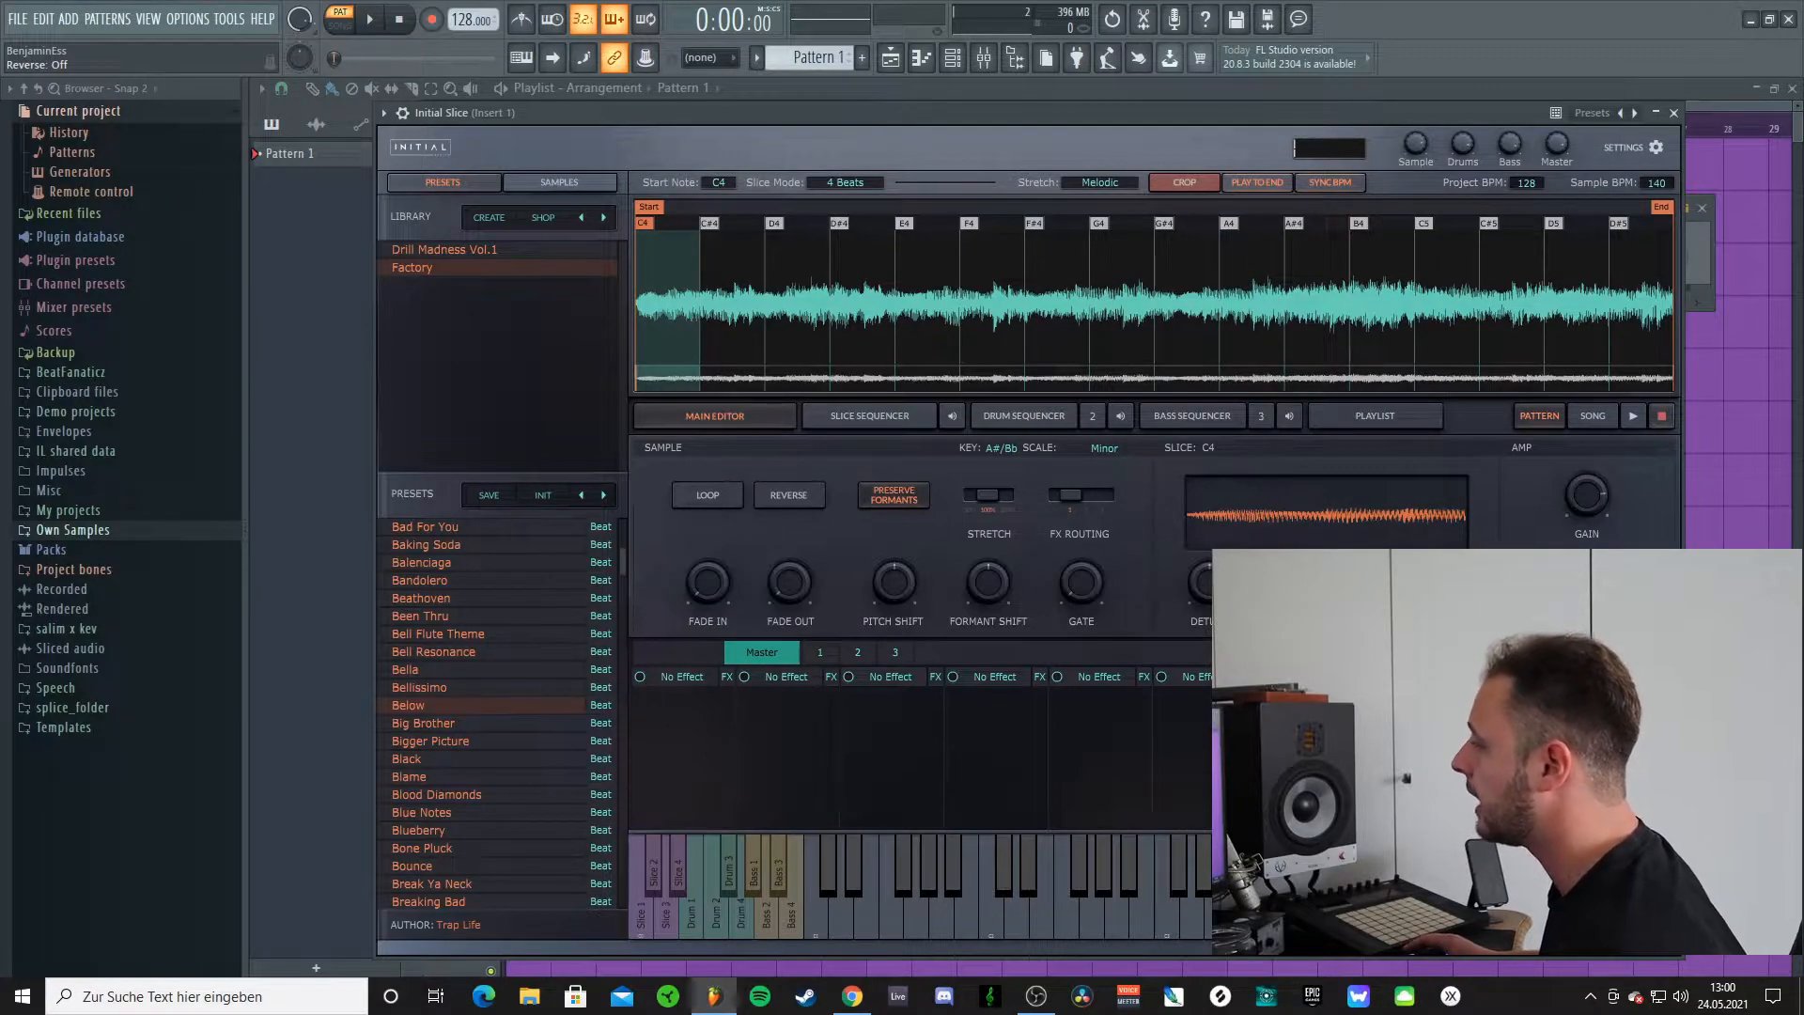
pyautogui.moveTo(1271, 582); pyautogui.dragTo(1271, 608)
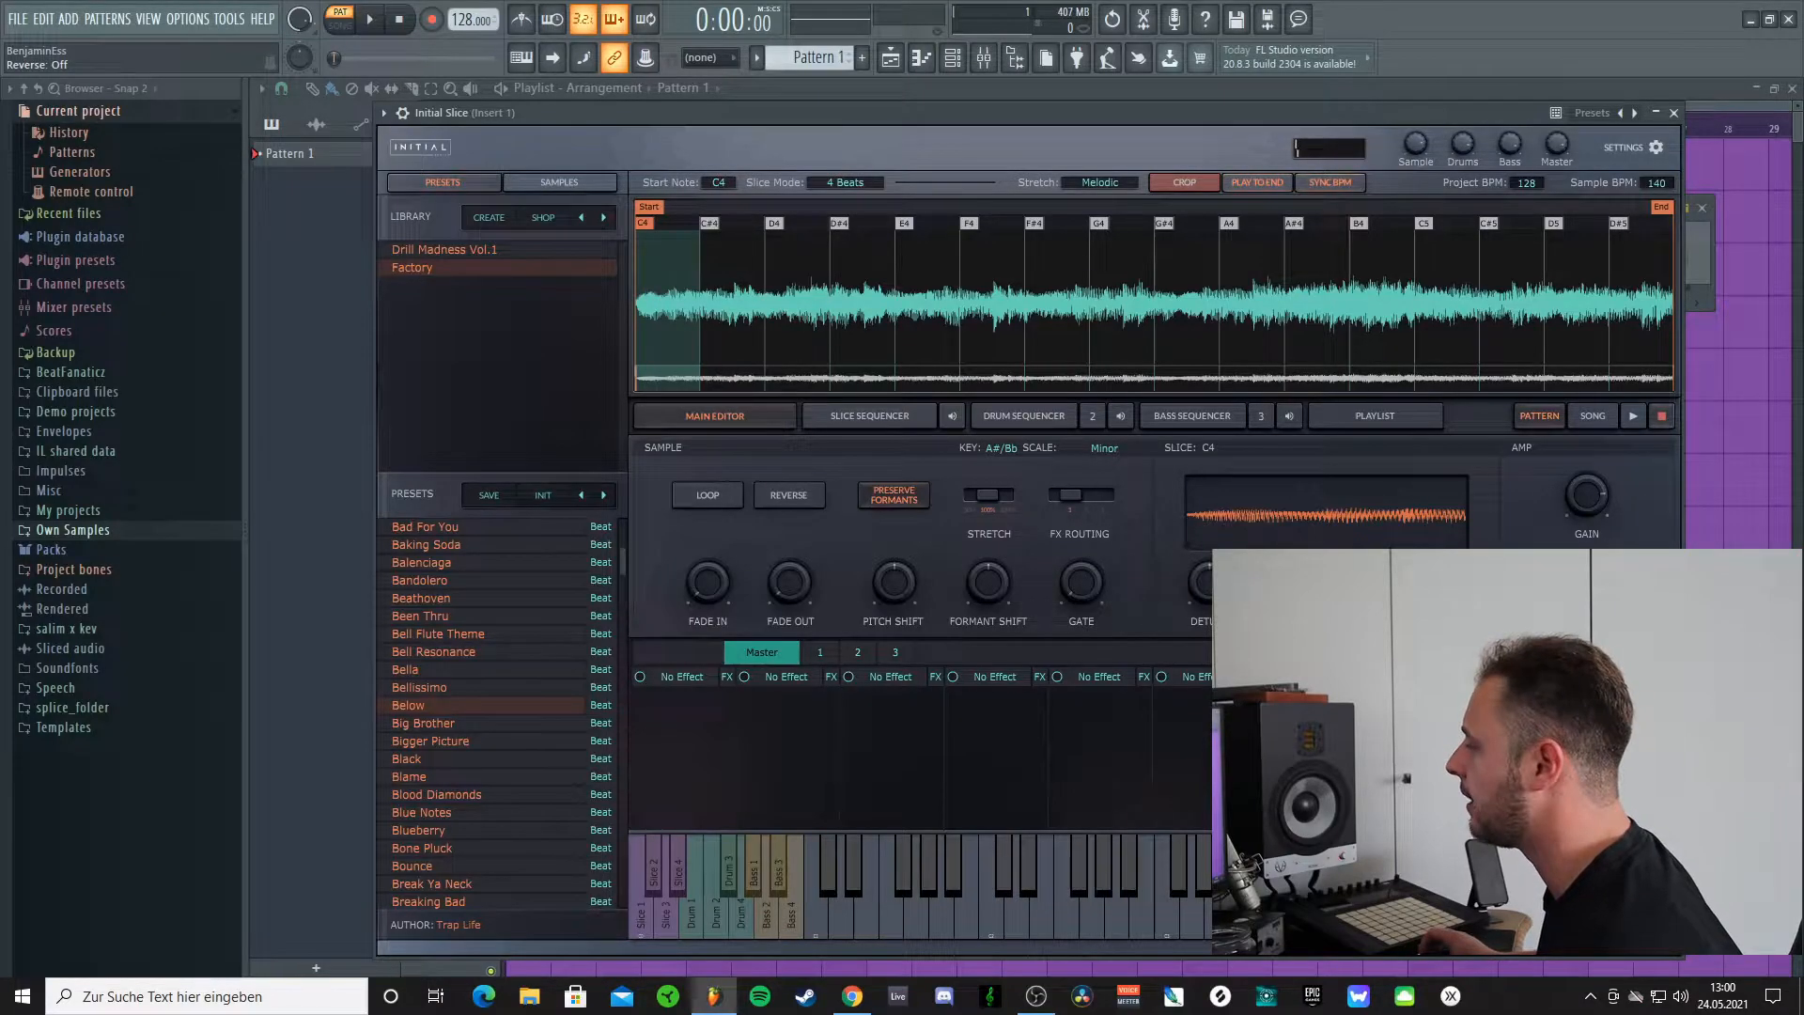
pyautogui.click(797, 306)
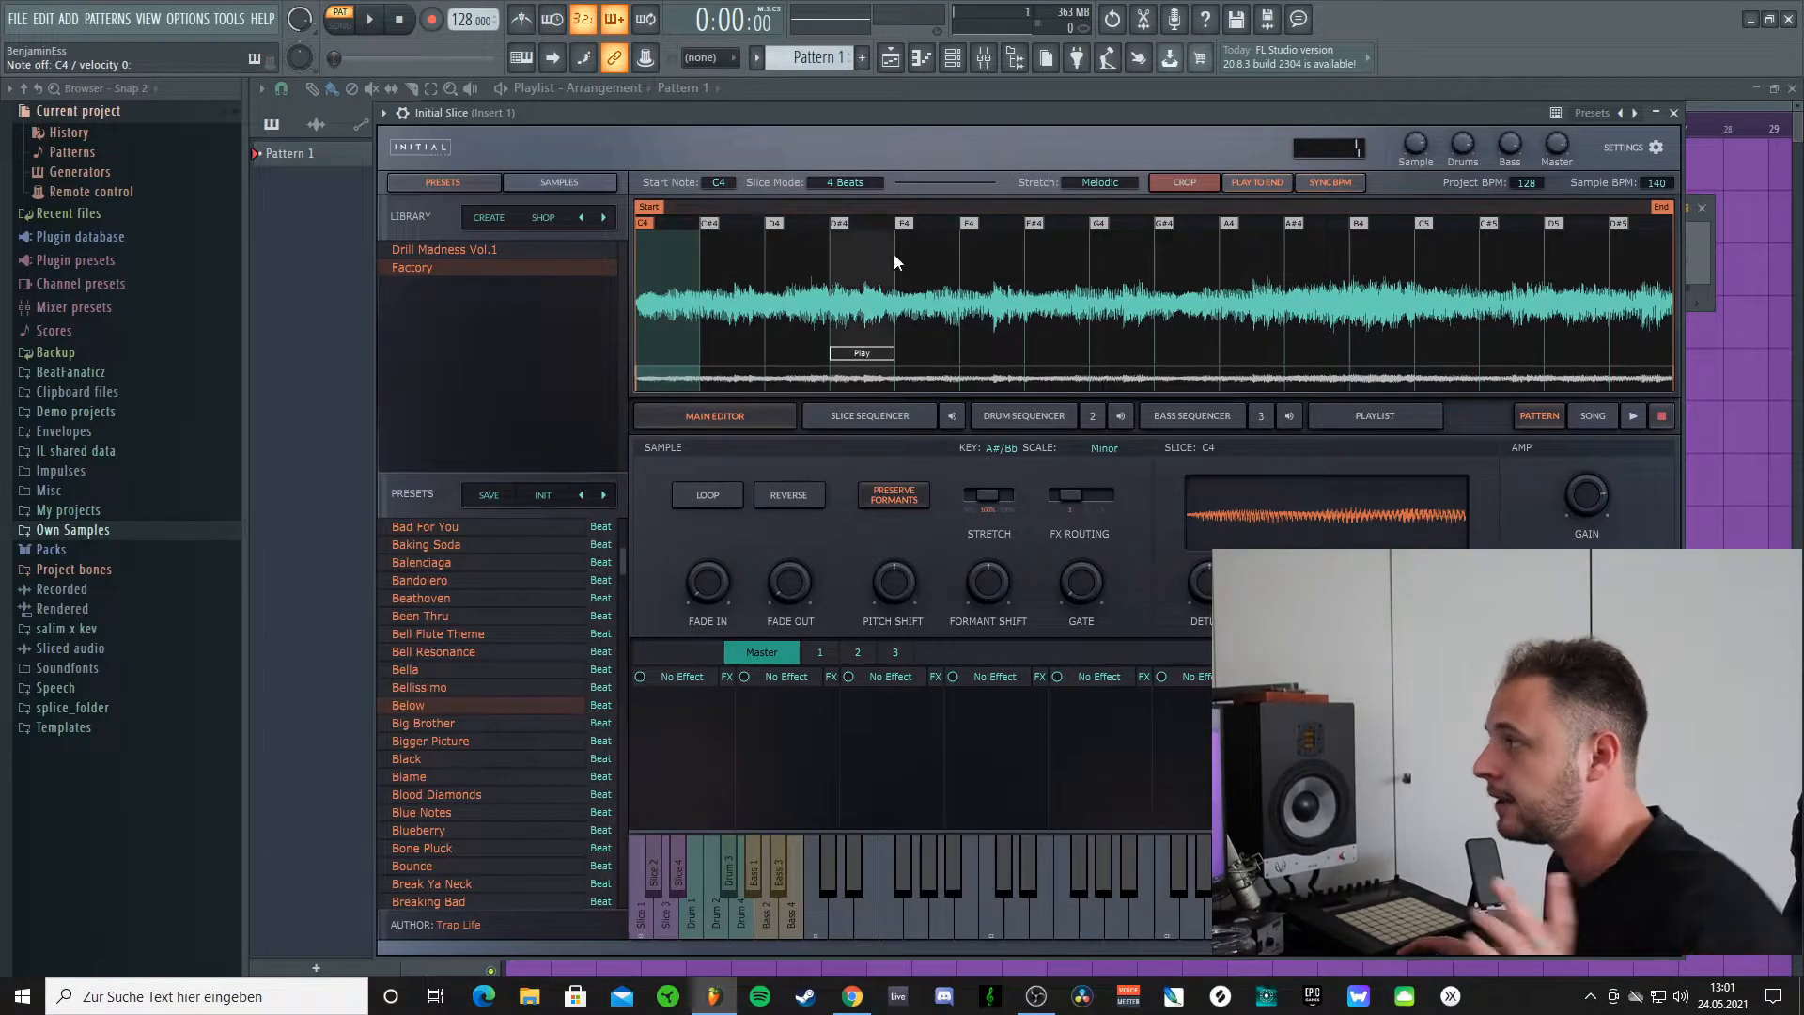
# Step: Look at the available start notes and keep C4
pyautogui.click(718, 182)
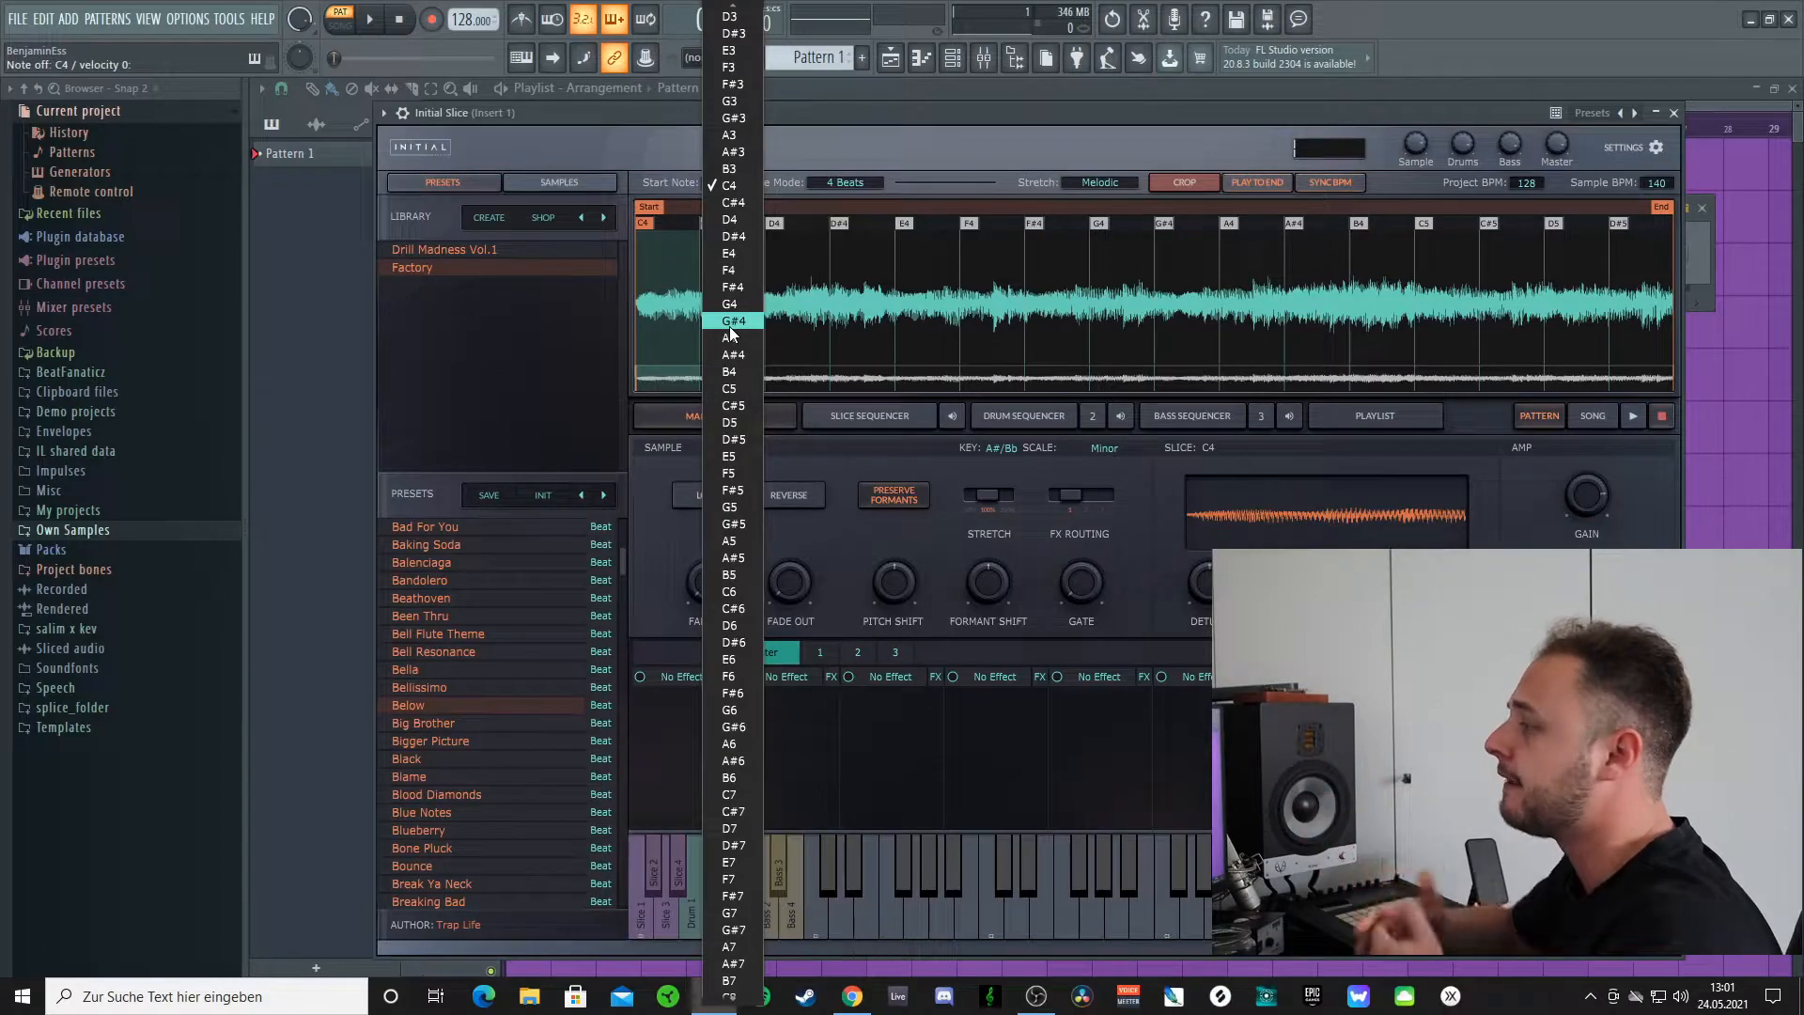
pyautogui.click(578, 152)
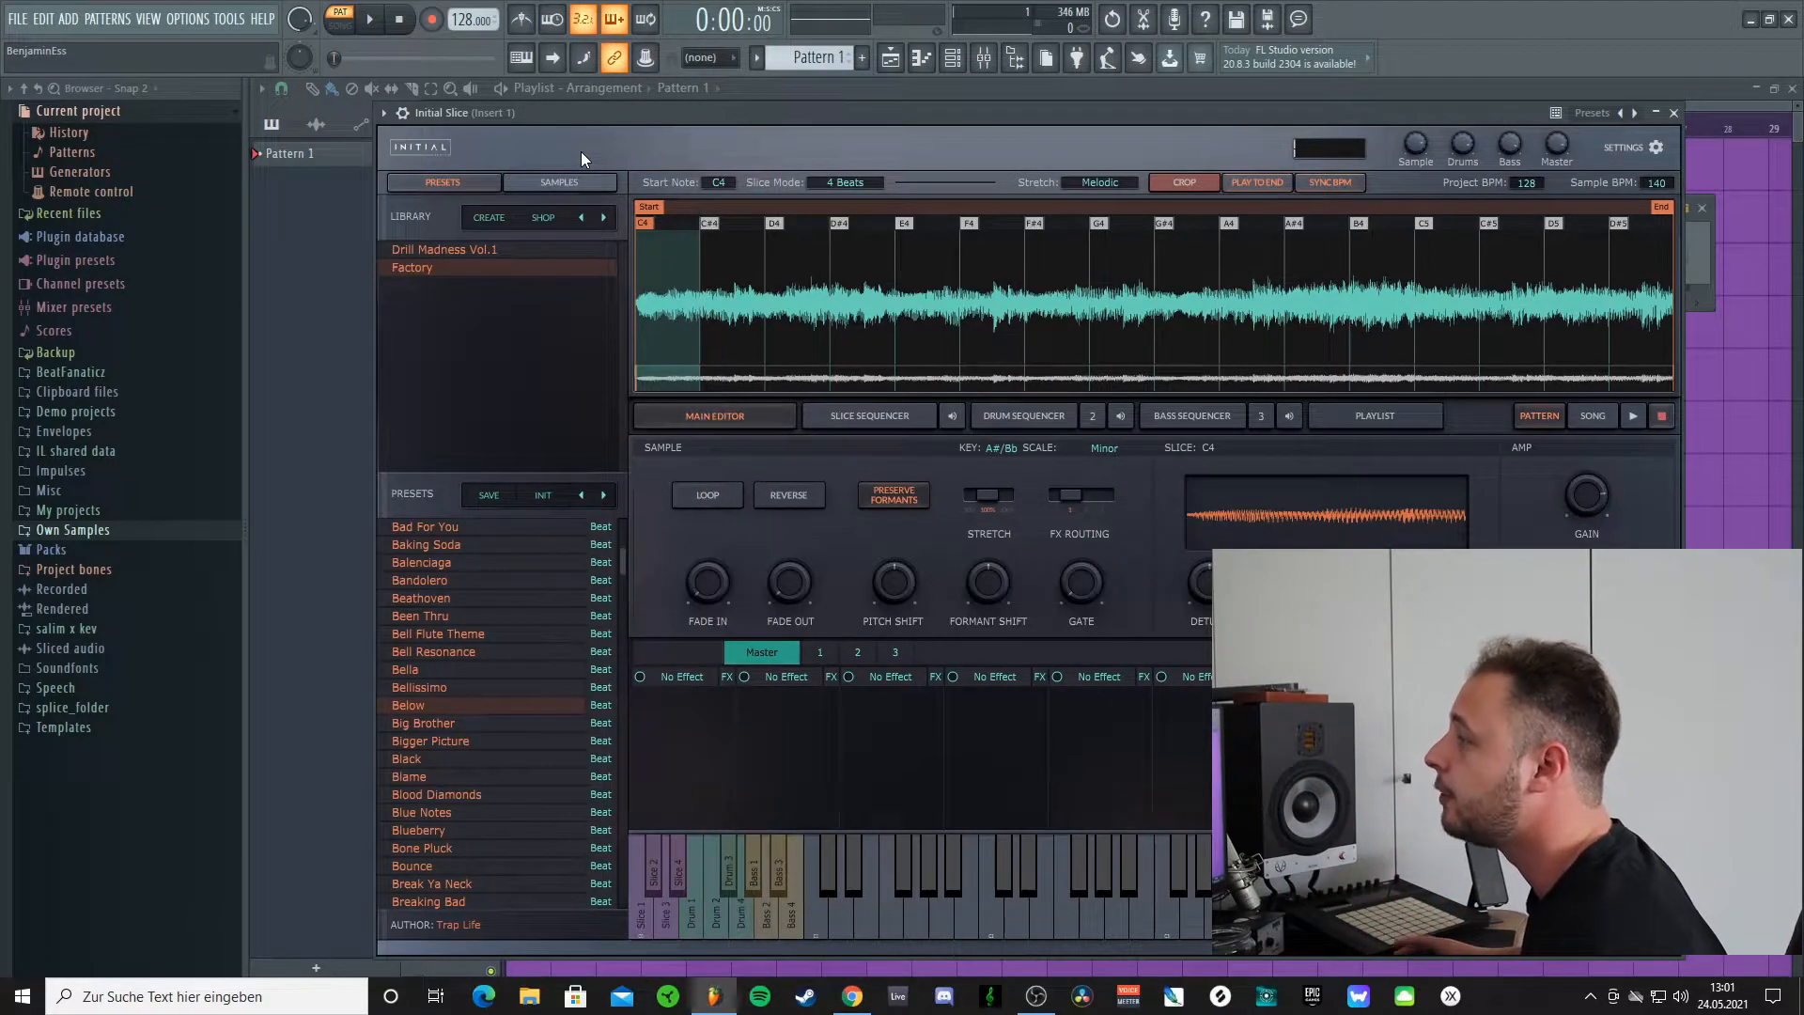
# Step: Try slicing the sample every 2 beats, and reduce the slice mode to 1 Beat
pyautogui.click(847, 182)
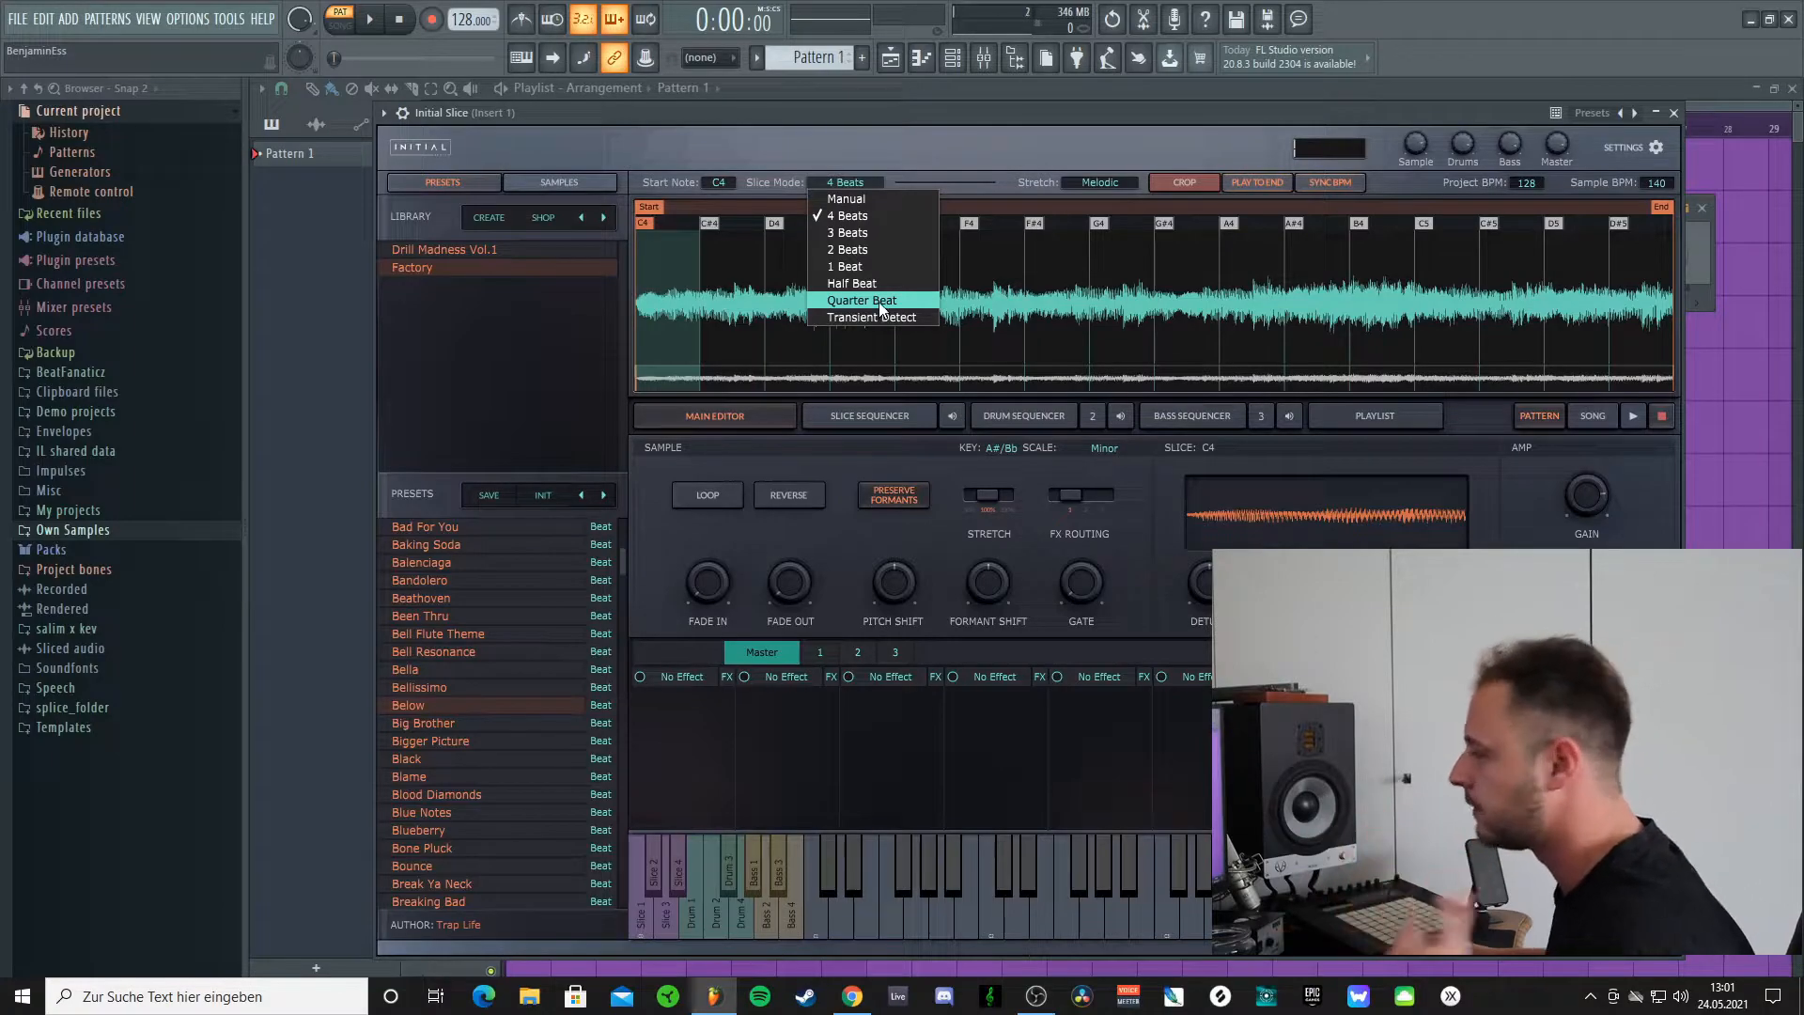
pyautogui.click(865, 250)
pyautogui.click(846, 183)
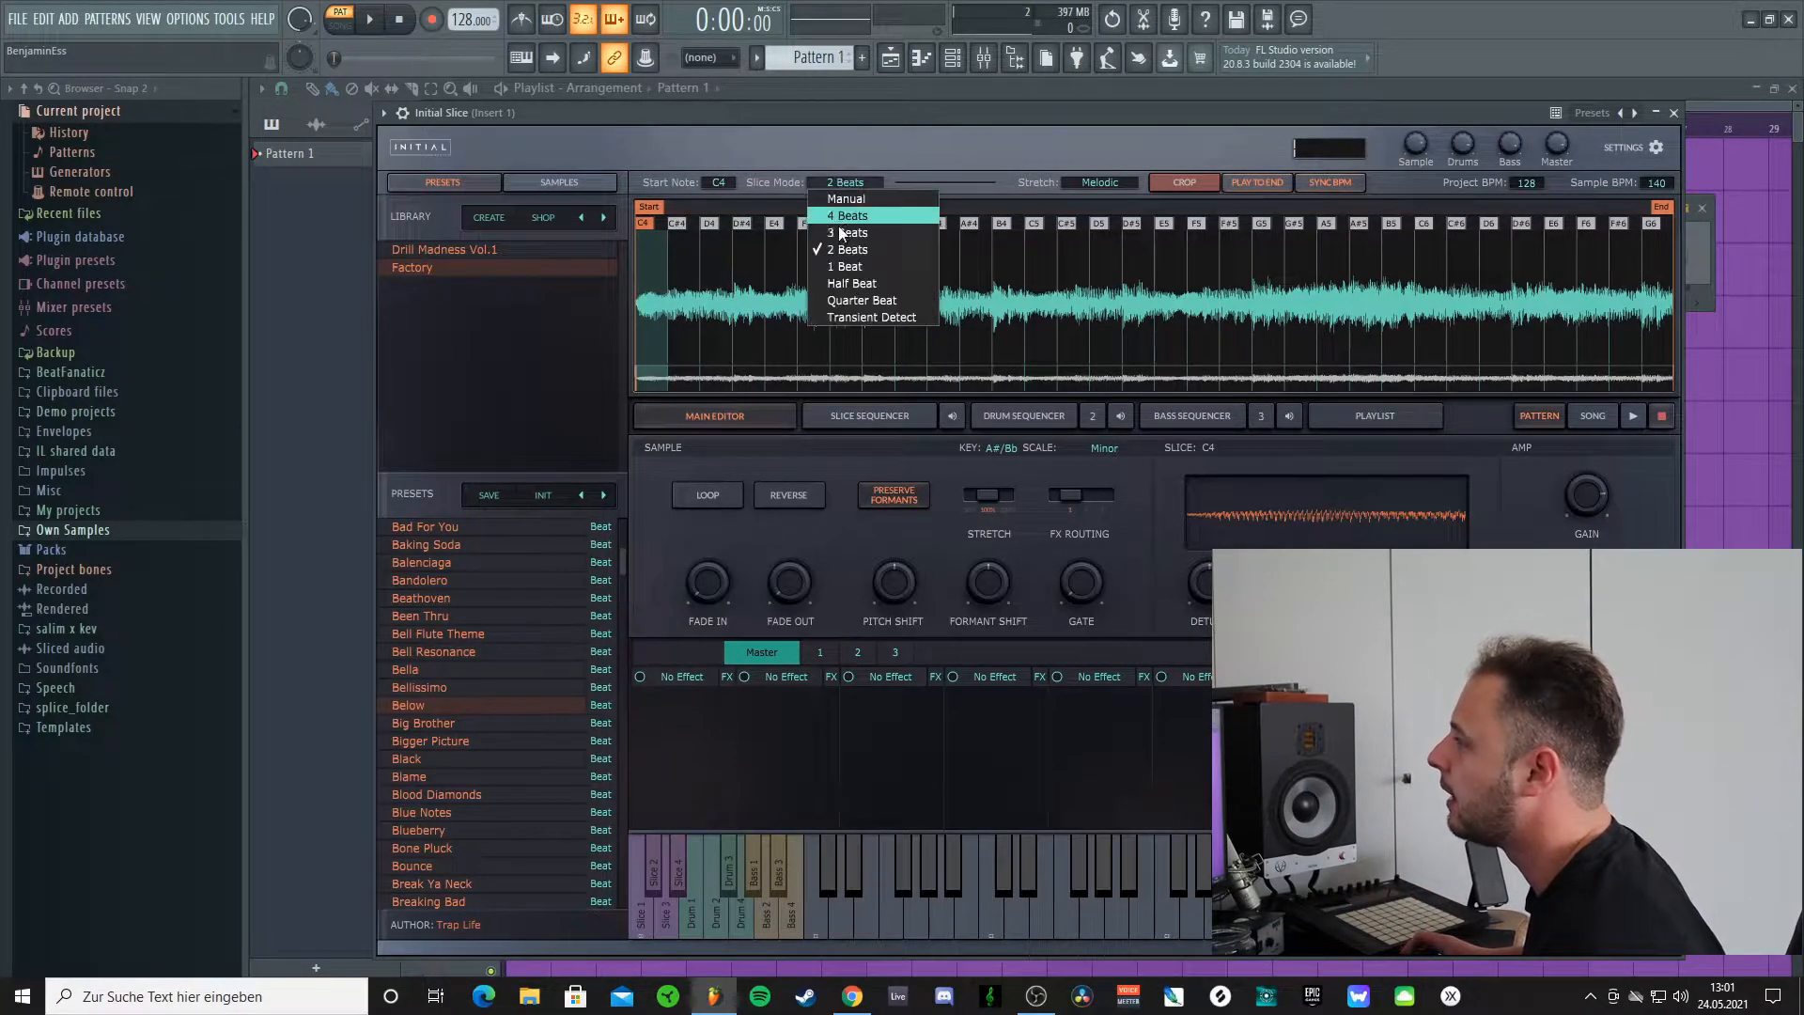
pyautogui.click(847, 265)
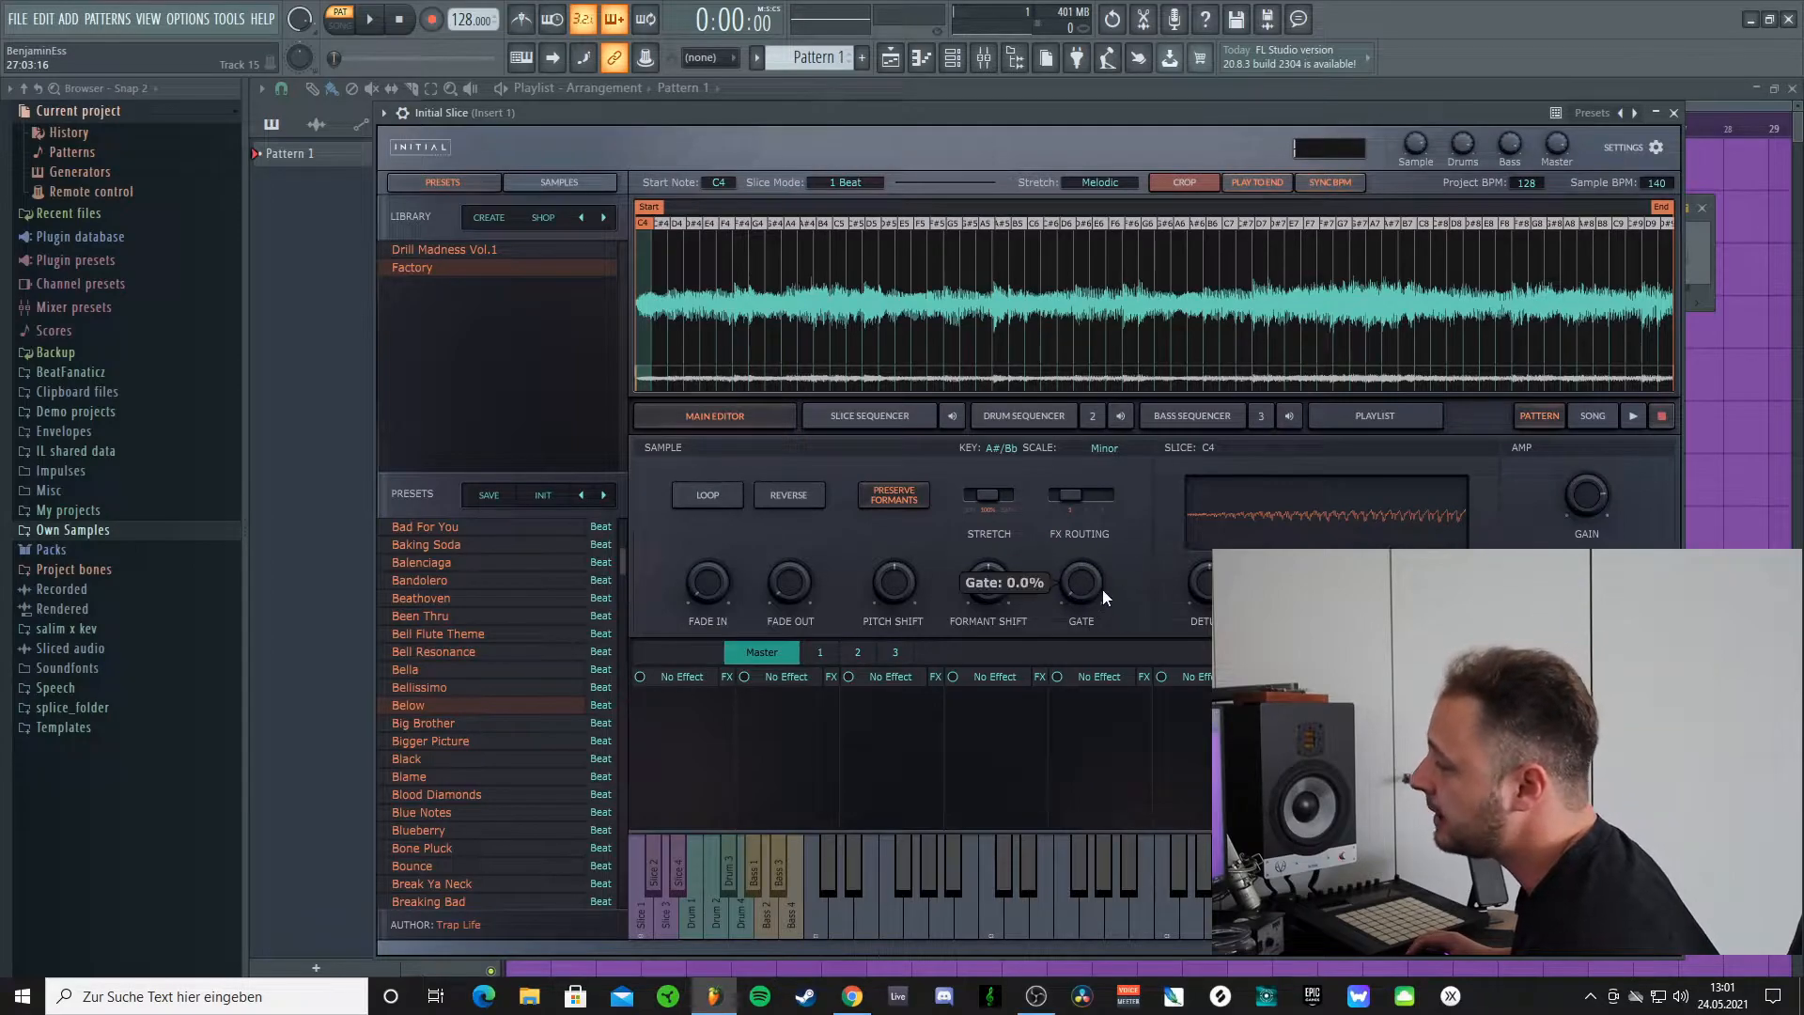
# Step: Try the sample's gate at 14.2%, 42.7% and 28.6%, and return it to 0%
pyautogui.moveTo(1085, 590); pyautogui.dragTo(1084, 586)
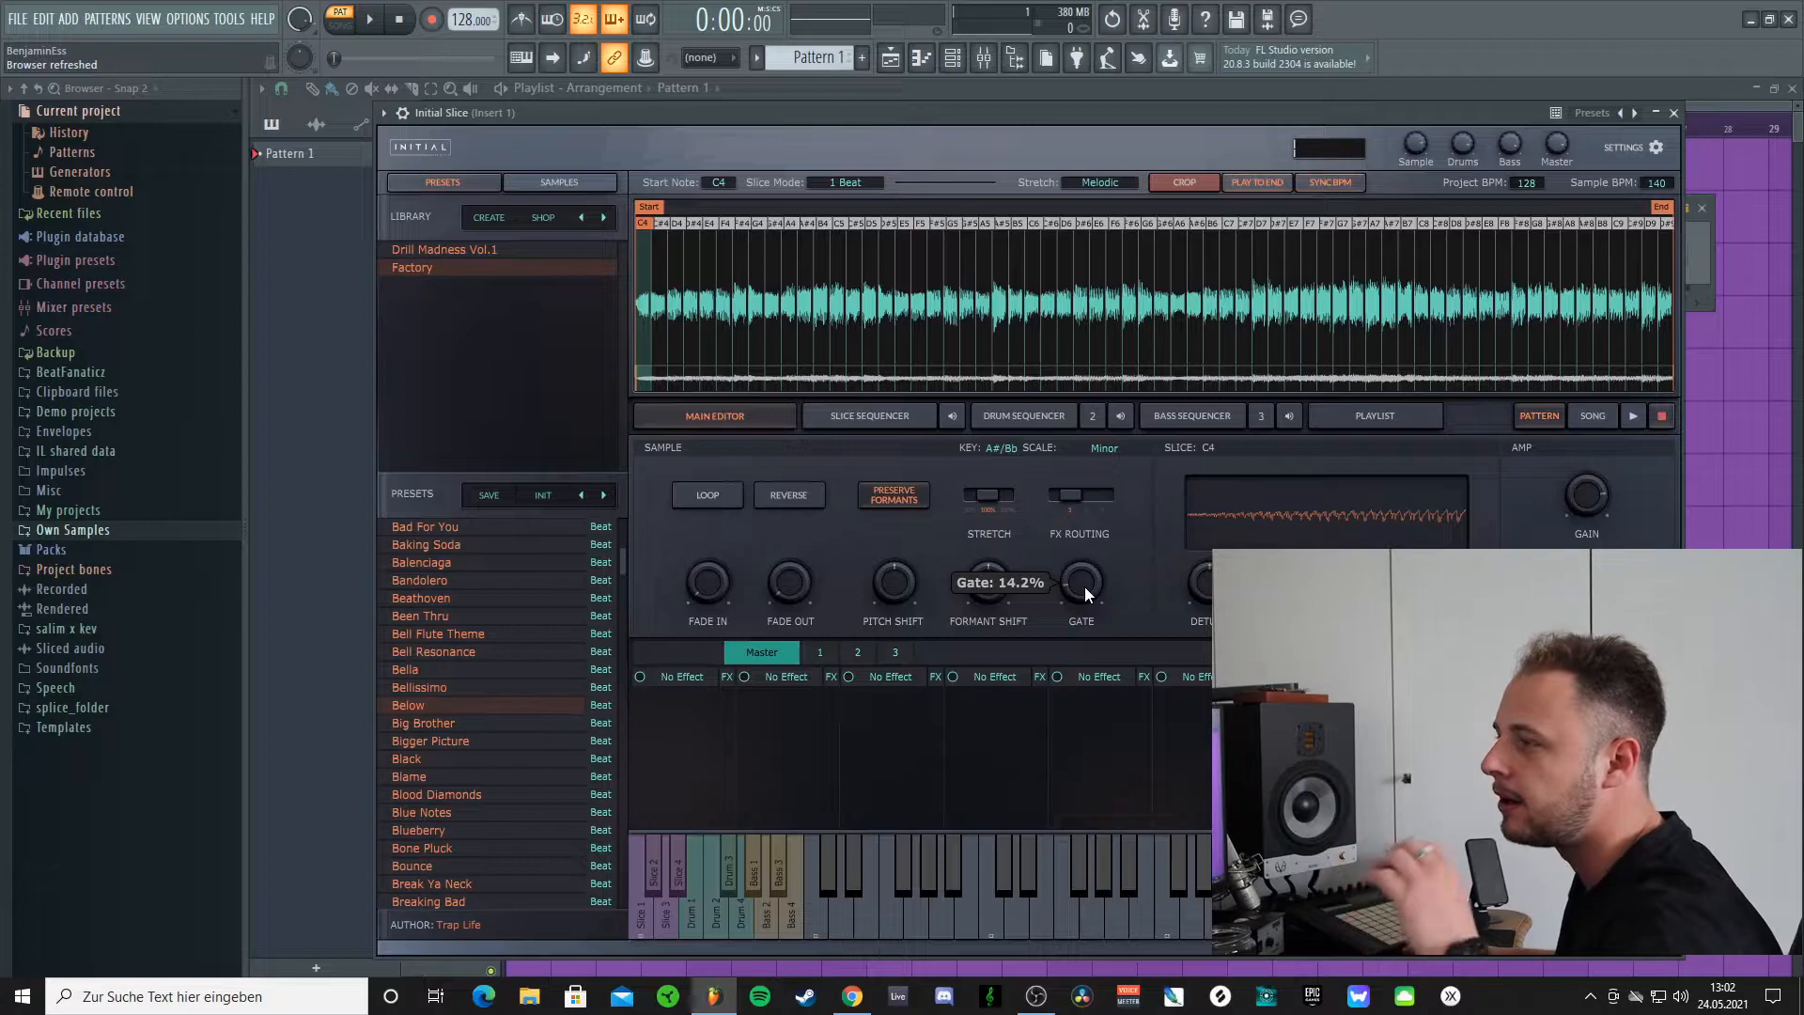
pyautogui.moveTo(1084, 586); pyautogui.dragTo(1084, 547)
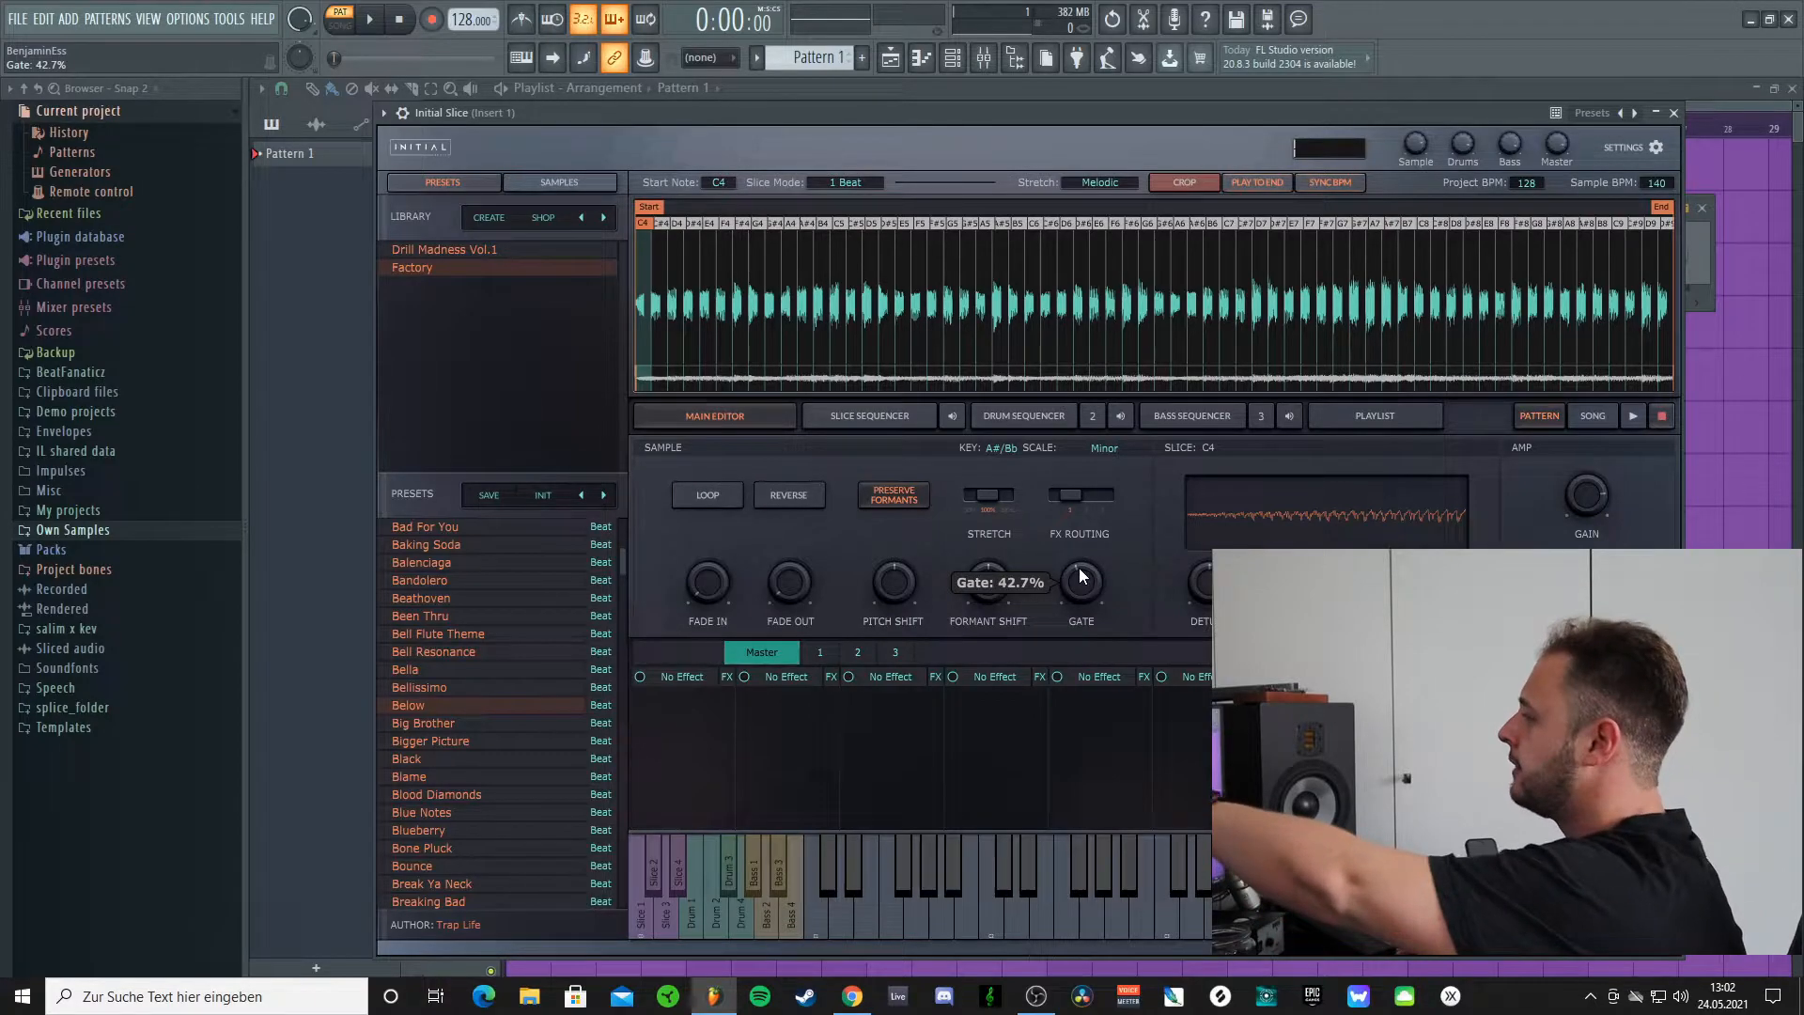
pyautogui.moveTo(1080, 576); pyautogui.dragTo(1080, 608)
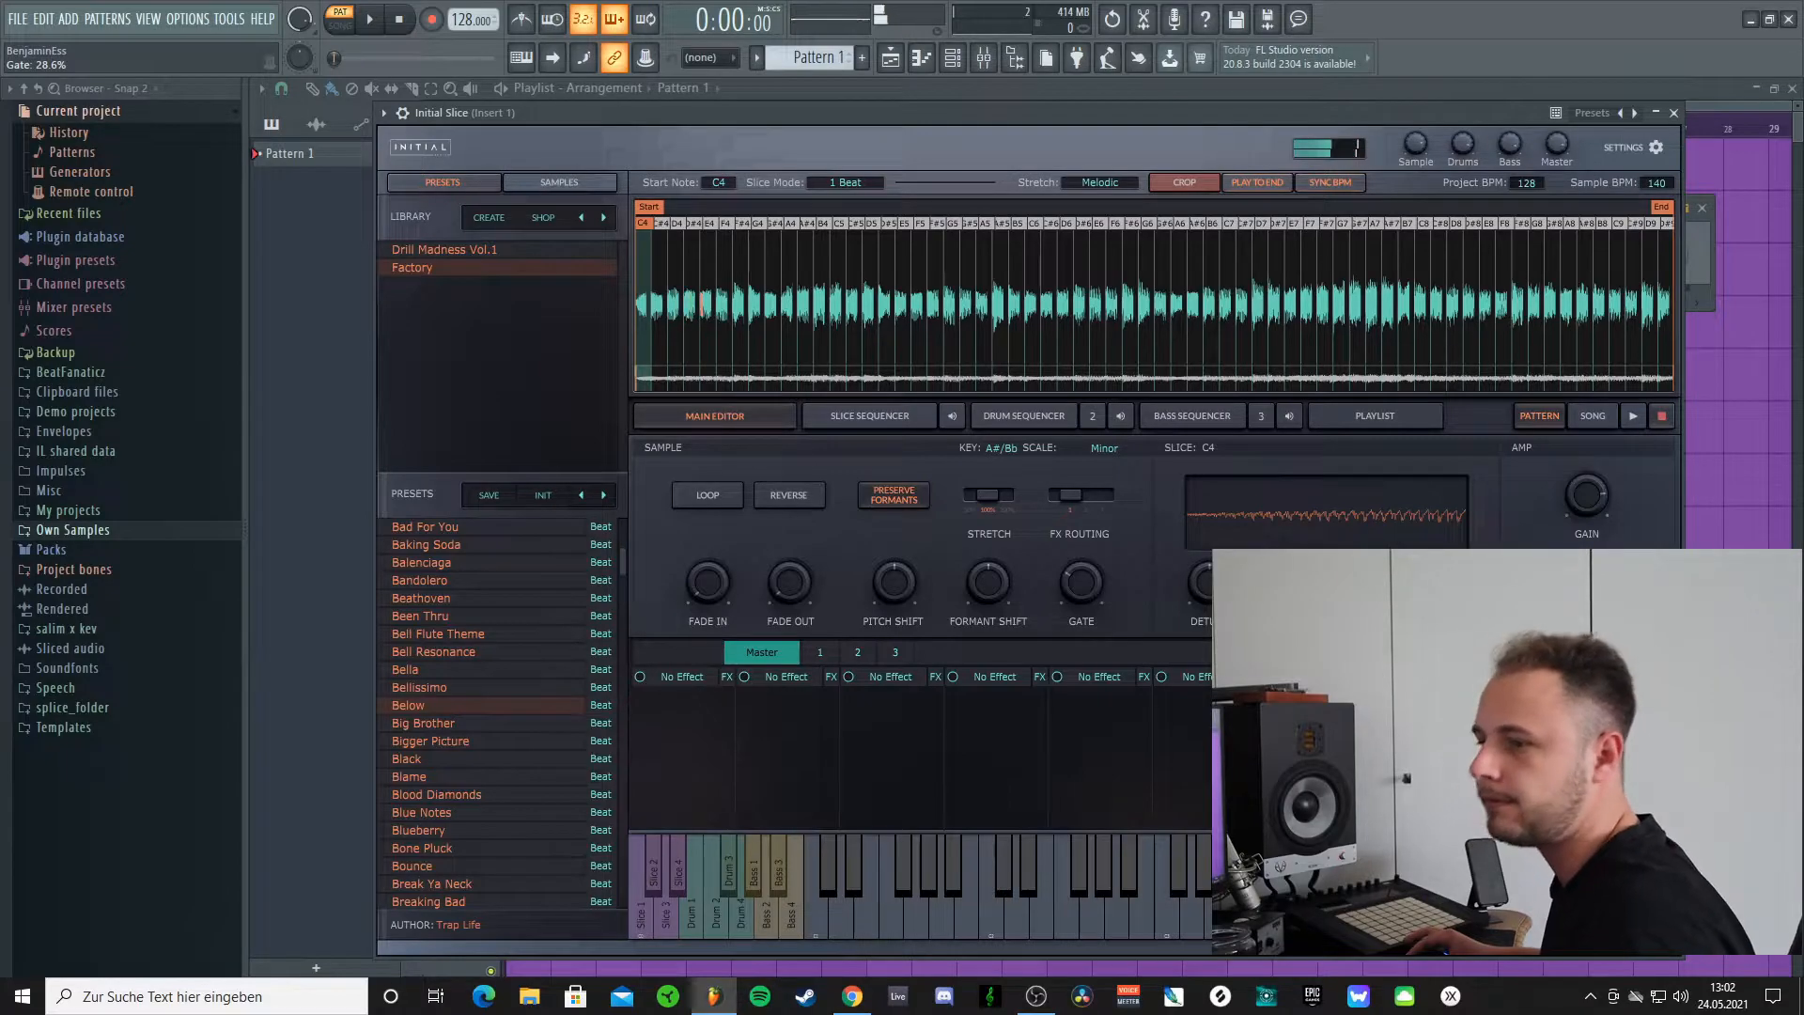
pyautogui.moveTo(1084, 579)
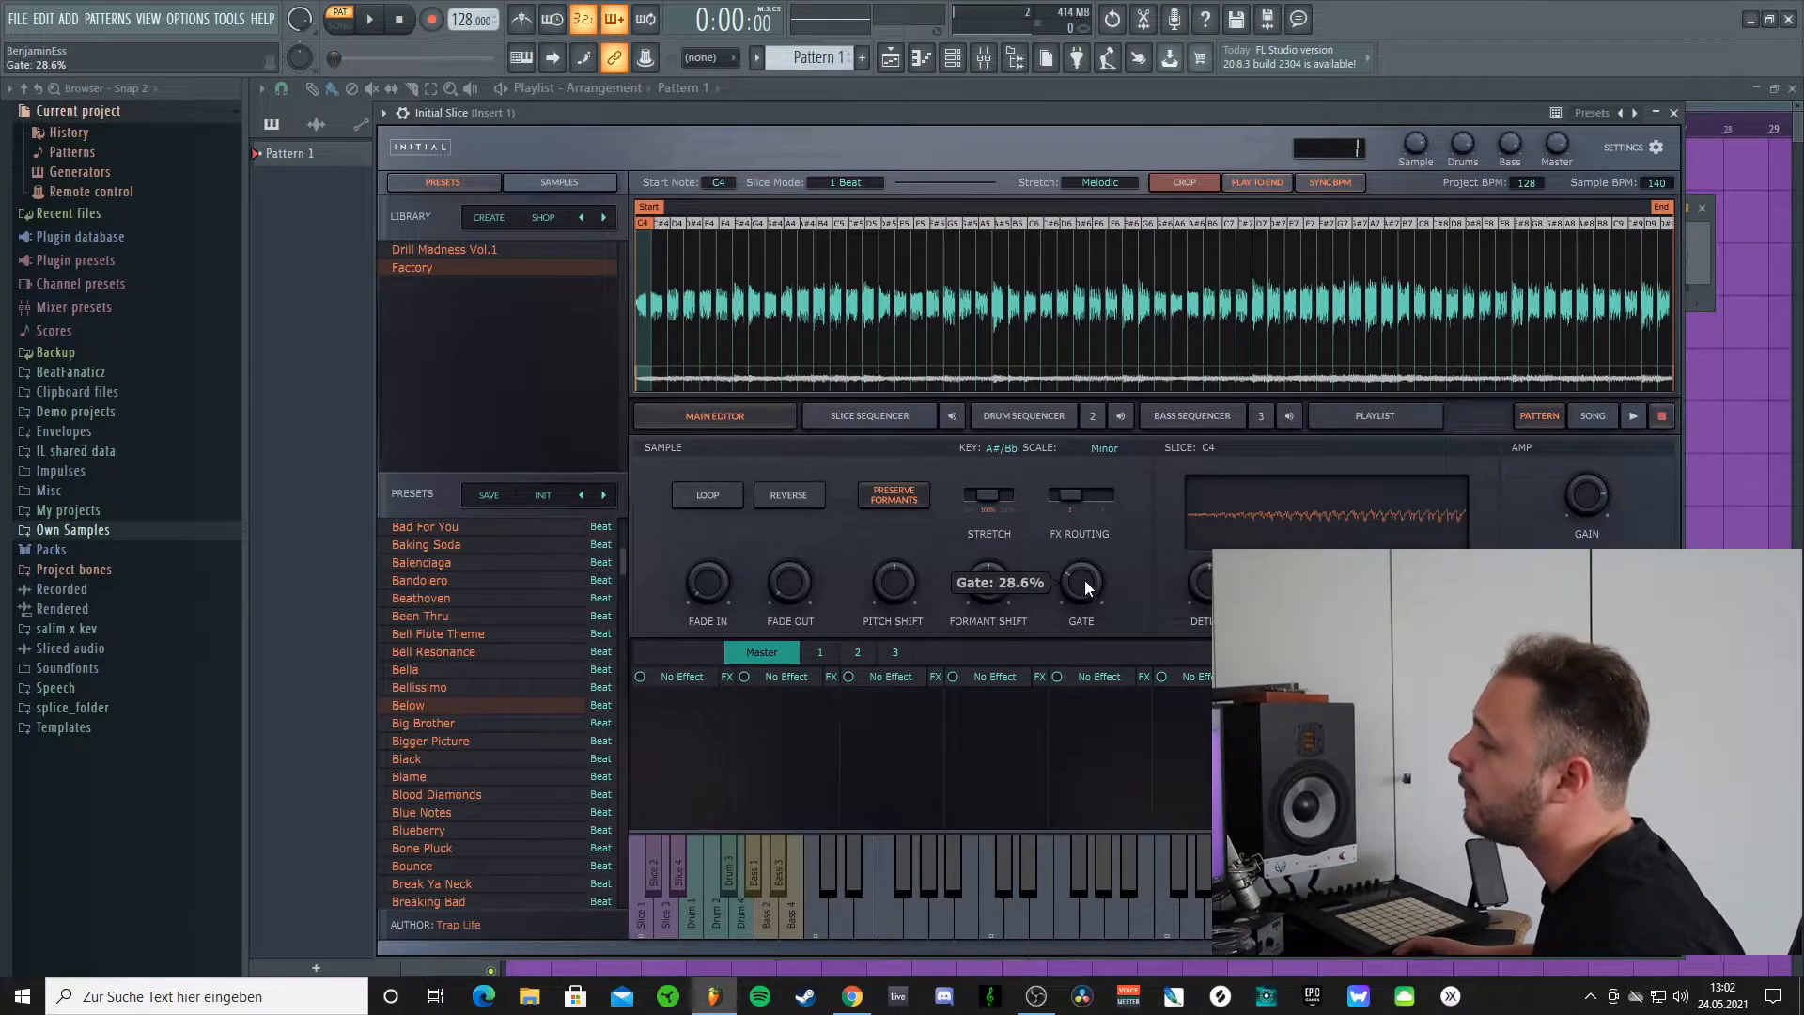
pyautogui.moveTo(1084, 578); pyautogui.dragTo(1084, 649)
# Step: Try the Half Beat slice mode with the gate raised to about 51%
pyautogui.click(852, 181)
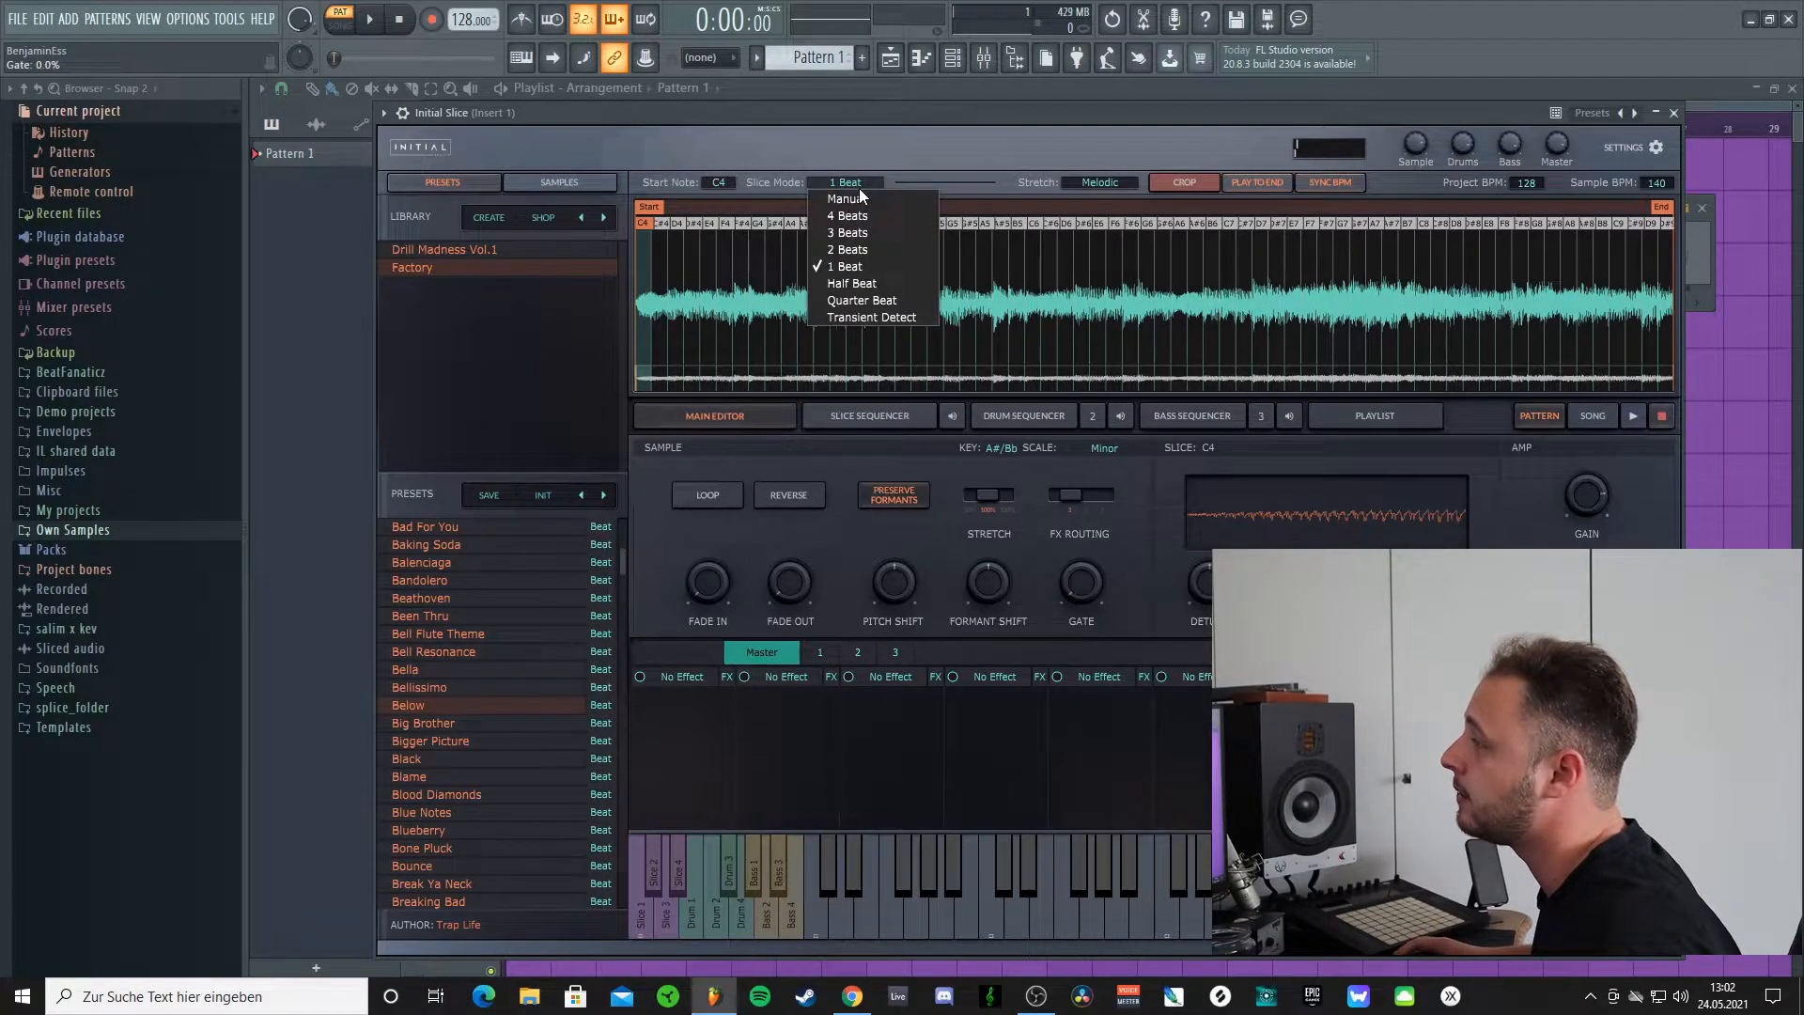
pyautogui.click(879, 284)
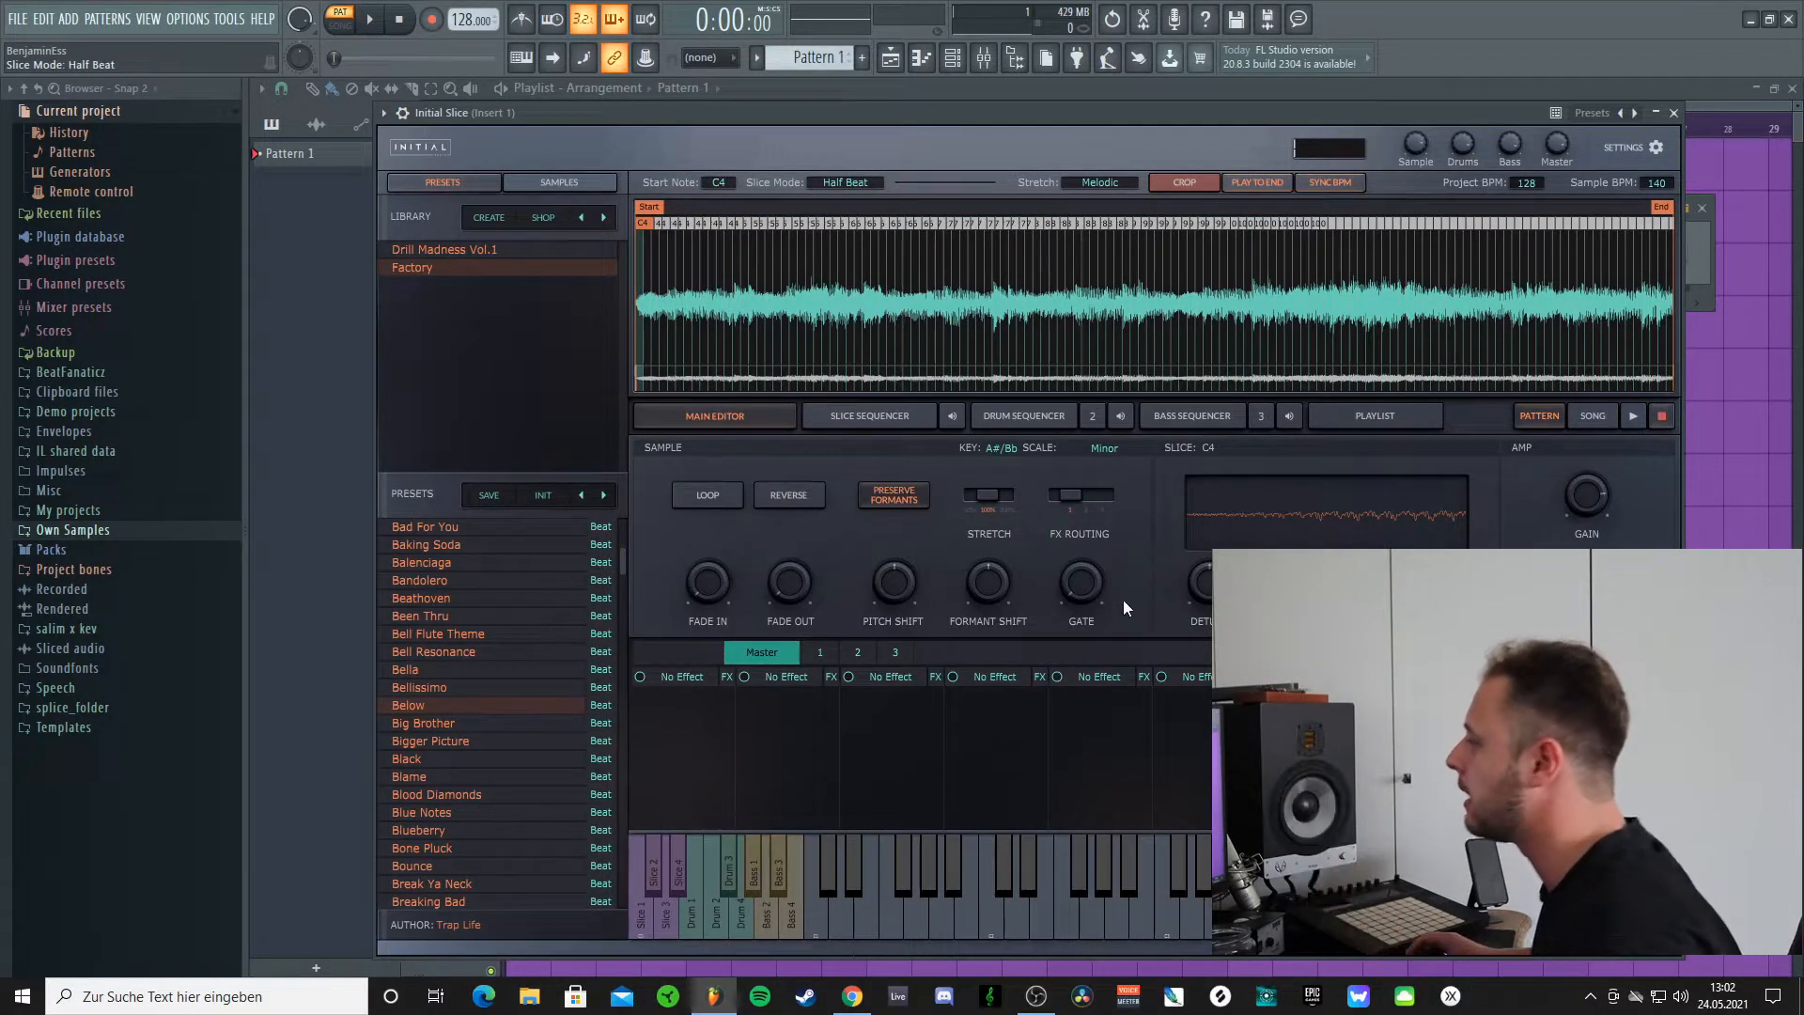
pyautogui.moveTo(1080, 580); pyautogui.dragTo(1080, 456)
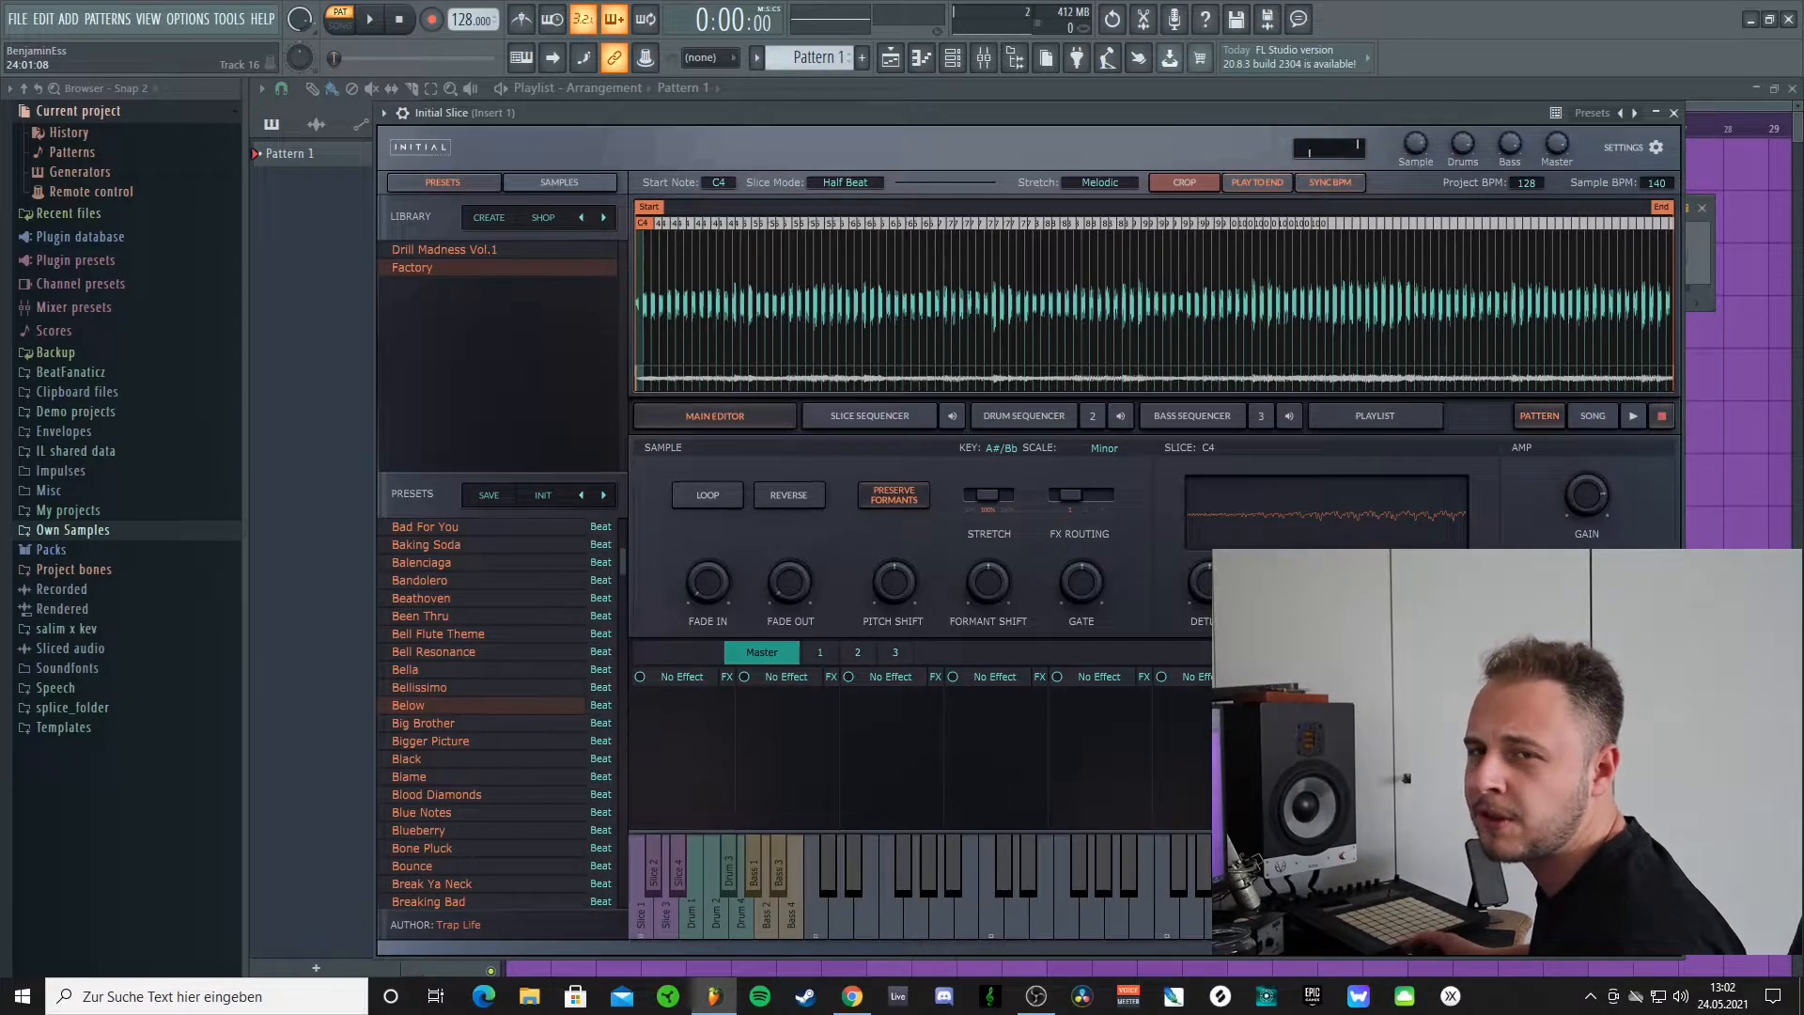
# Step: Reset the gate to 0% and set the slice mode to 4 Beats
pyautogui.moveTo(1077, 586)
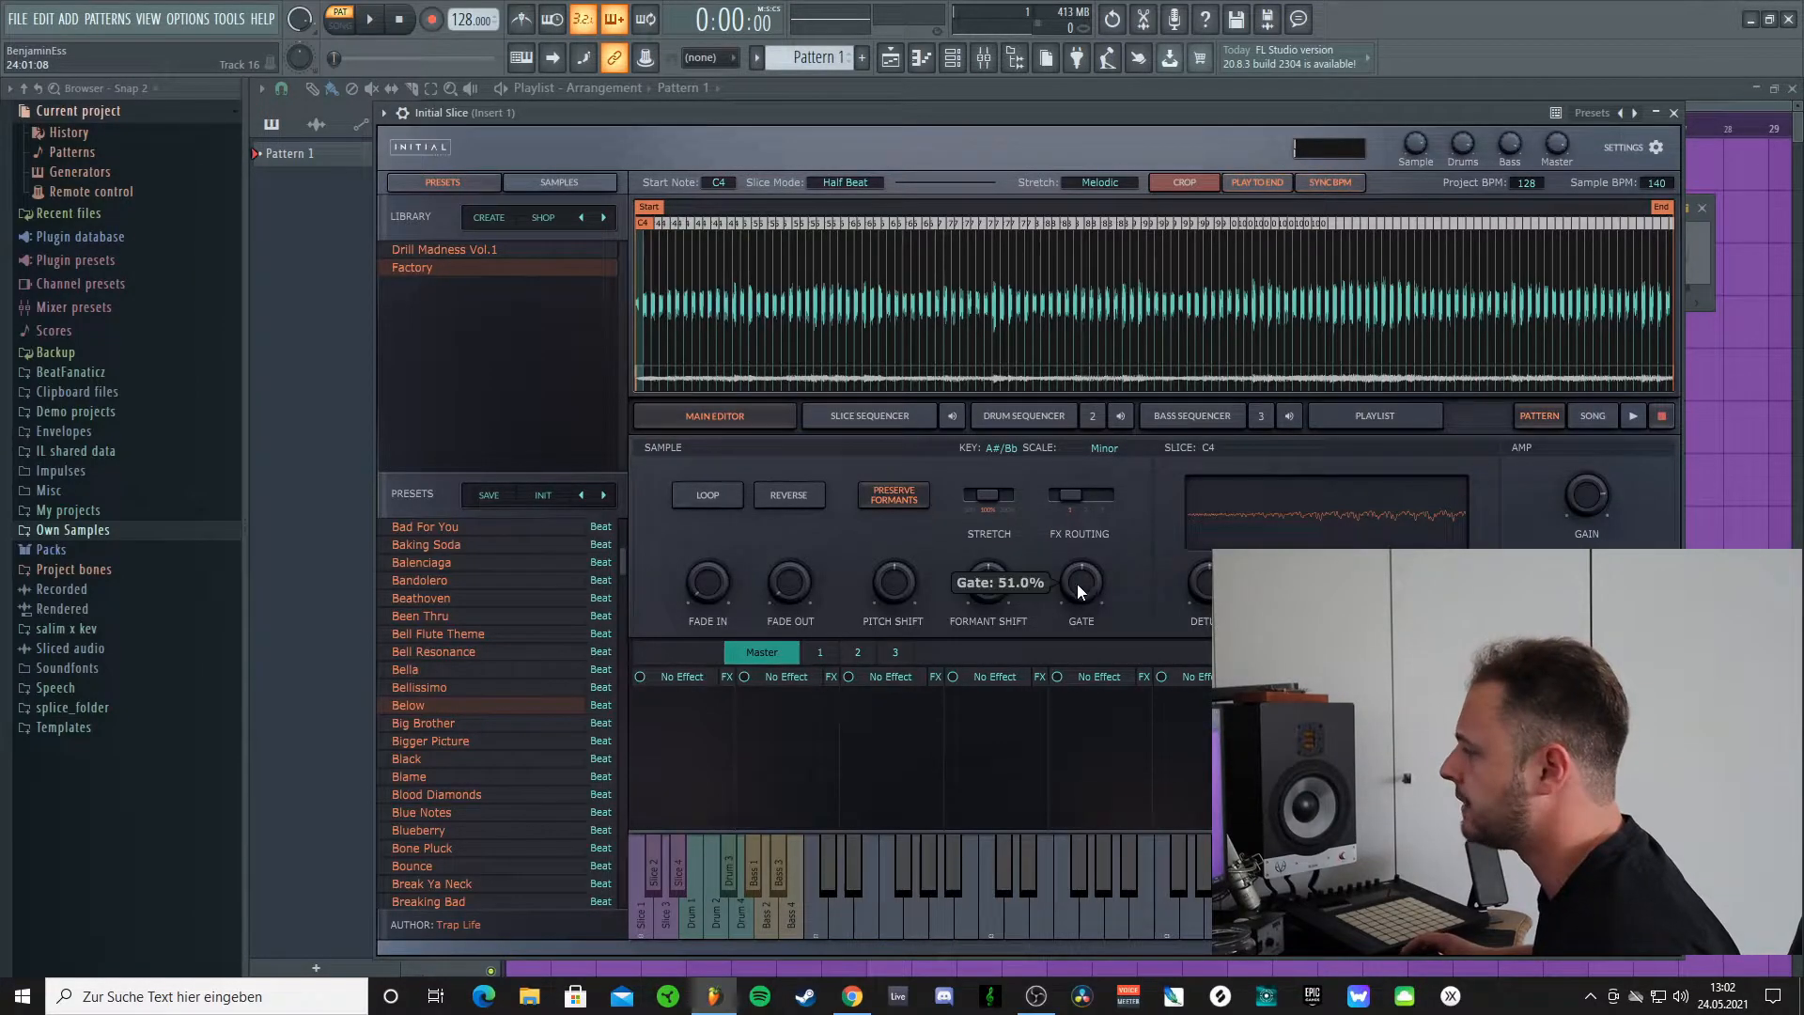
pyautogui.click(843, 181)
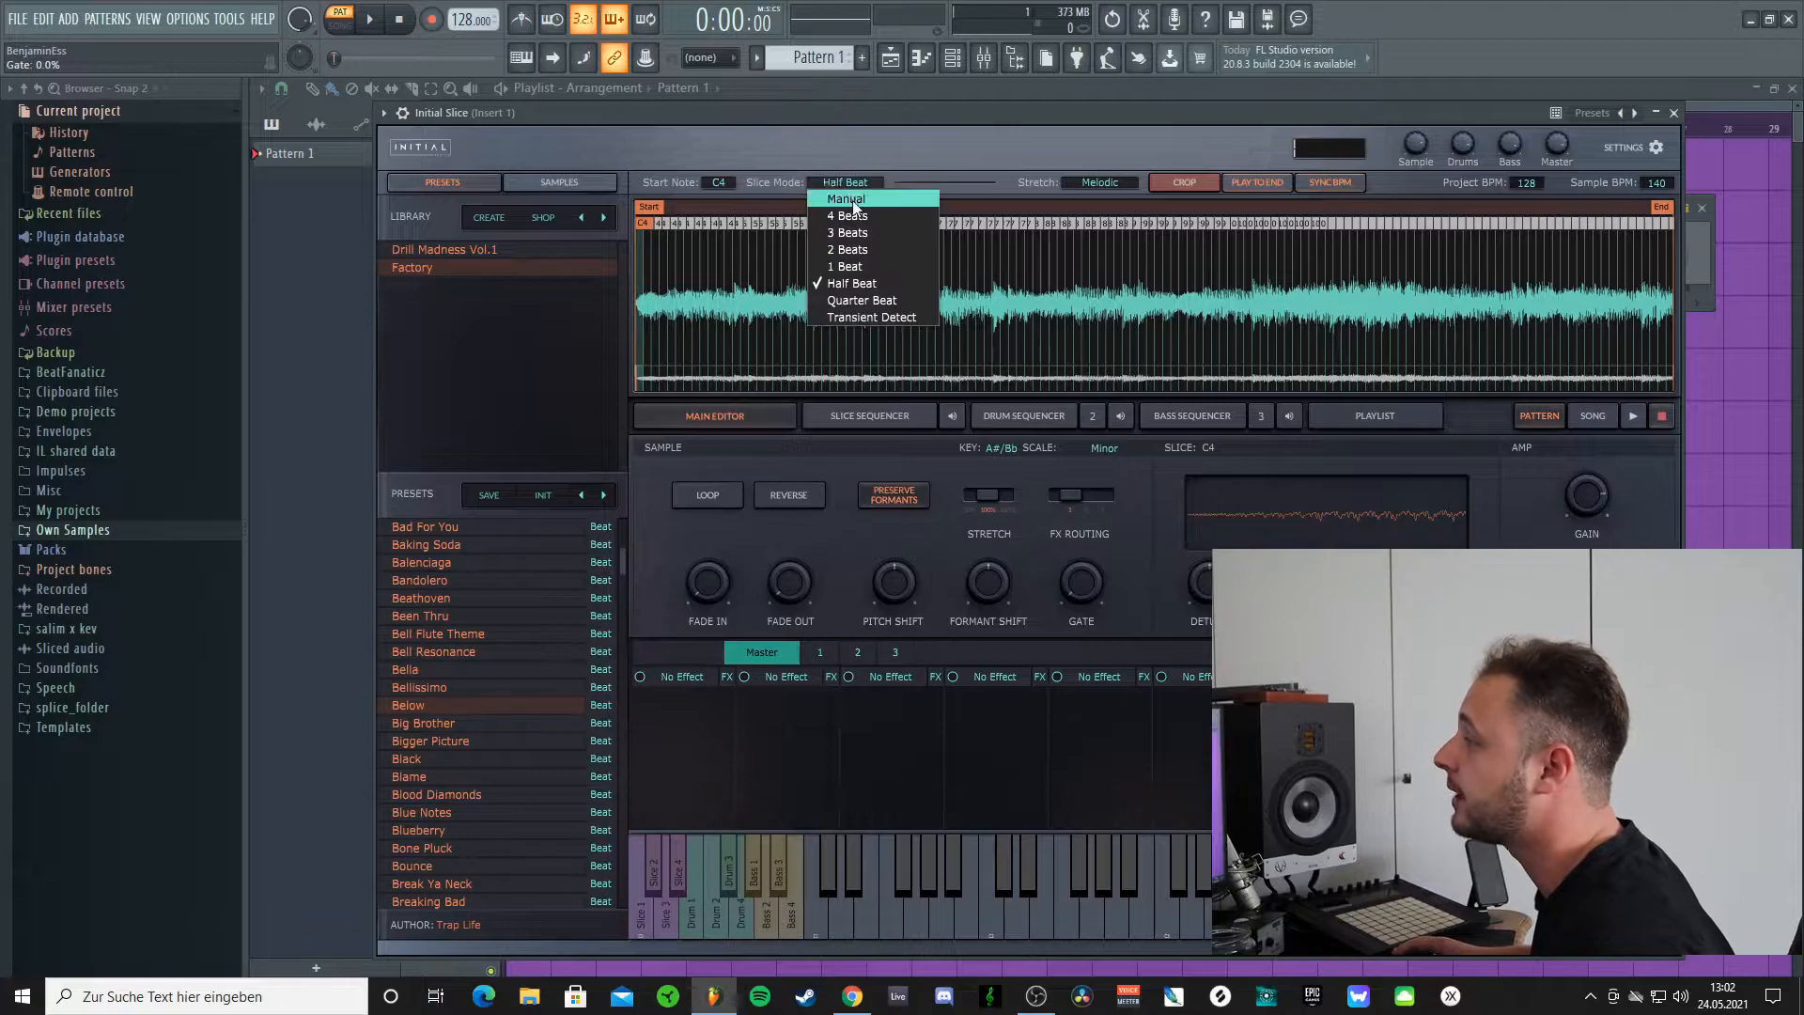
pyautogui.click(850, 215)
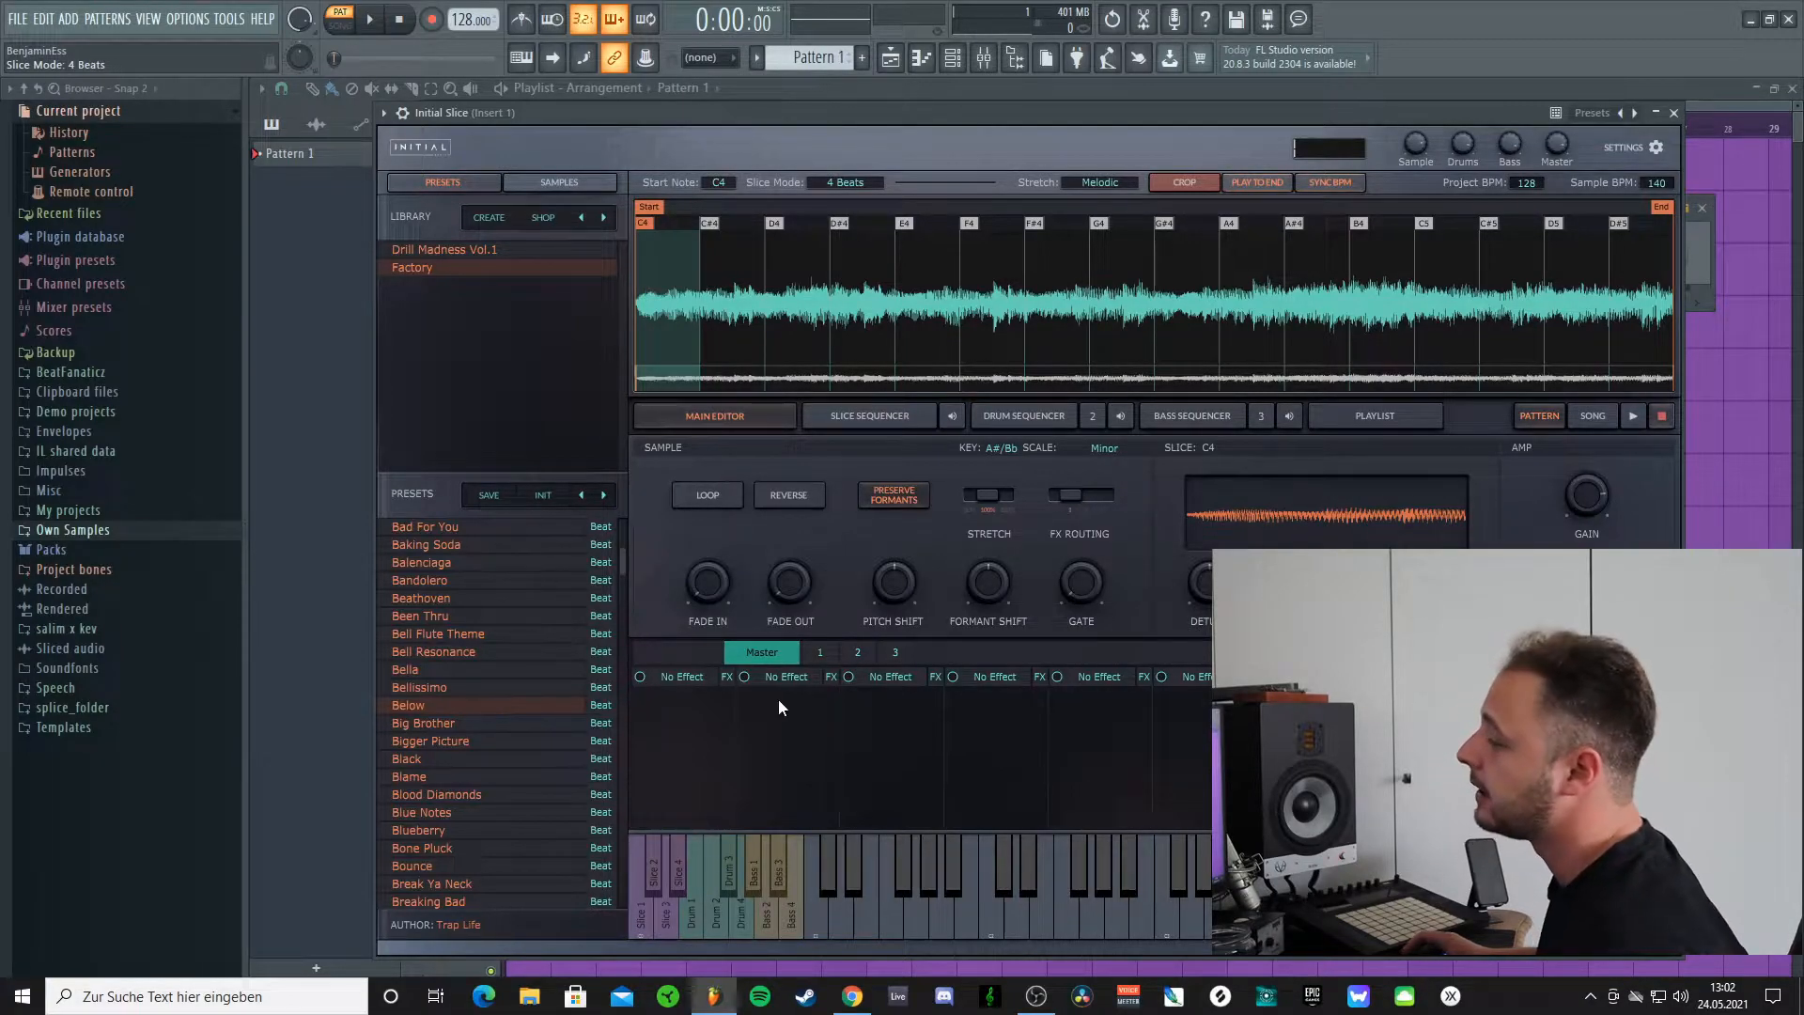
# Step: View effect chains 1, 2 and 3, and return to chain 1
pyautogui.click(823, 651)
pyautogui.click(859, 652)
pyautogui.click(894, 654)
pyautogui.click(815, 656)
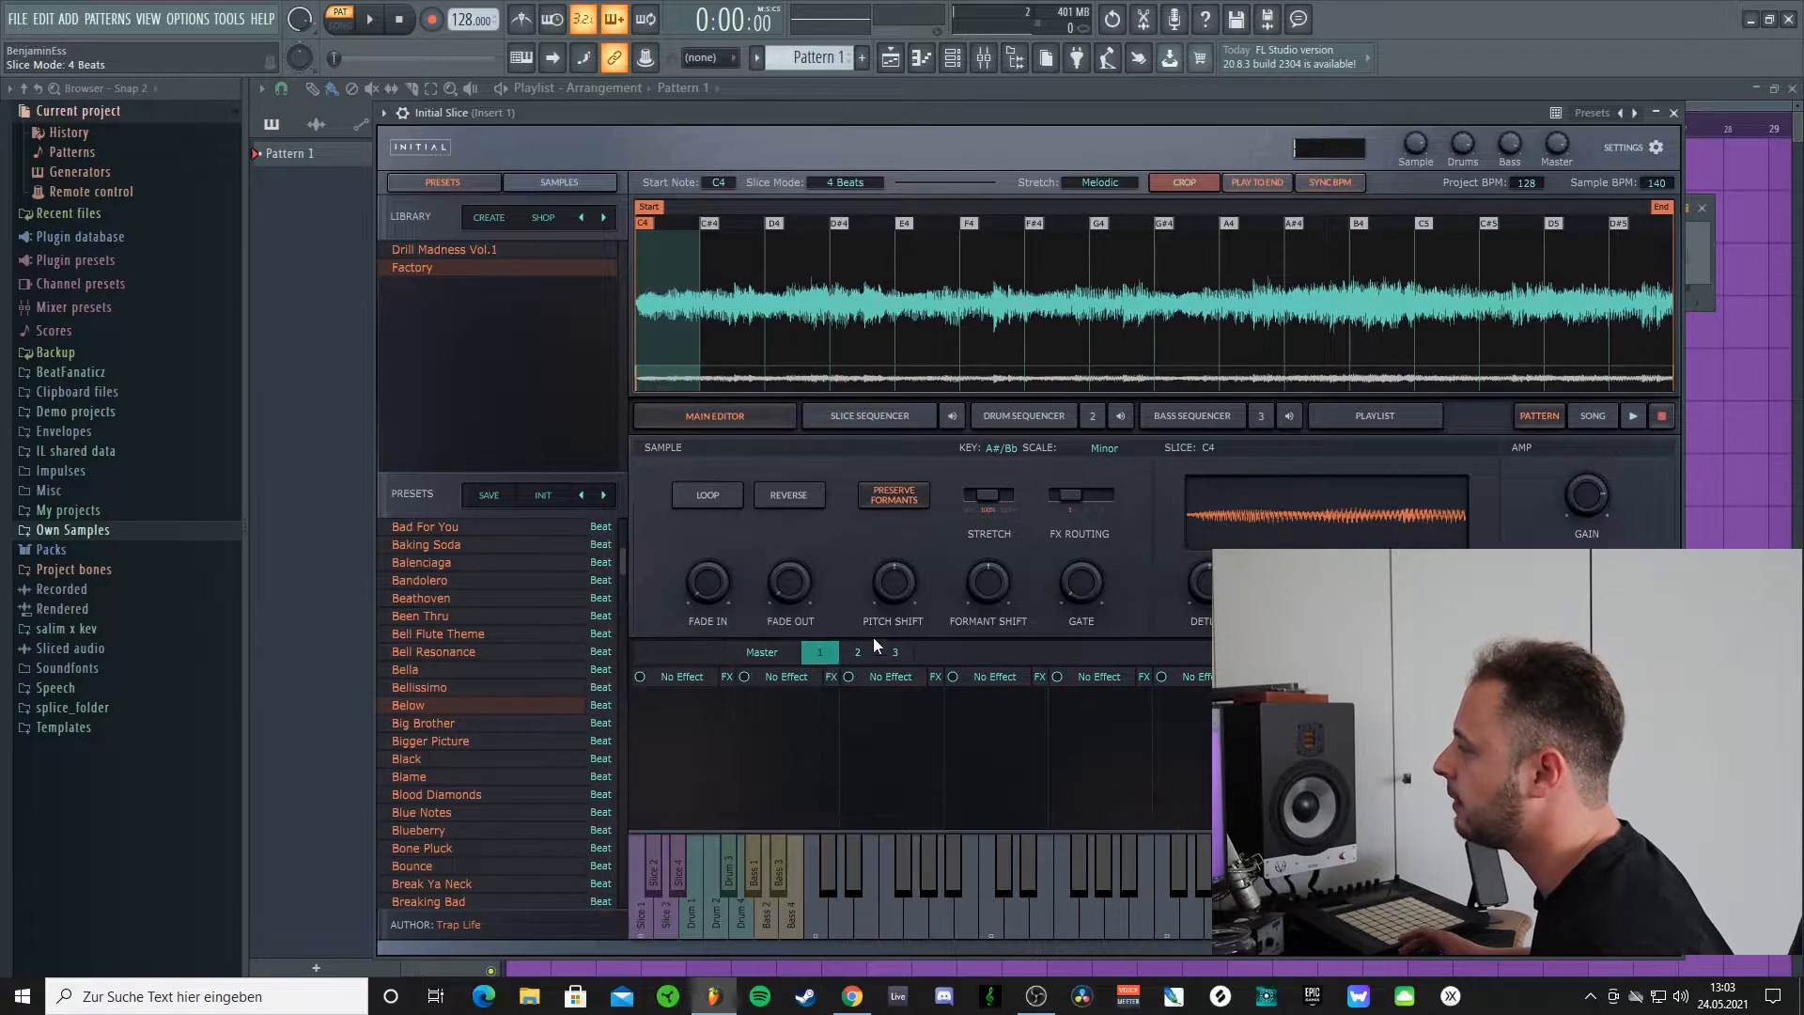
# Step: View the slice sequencer and open the drum sequencer
pyautogui.click(866, 419)
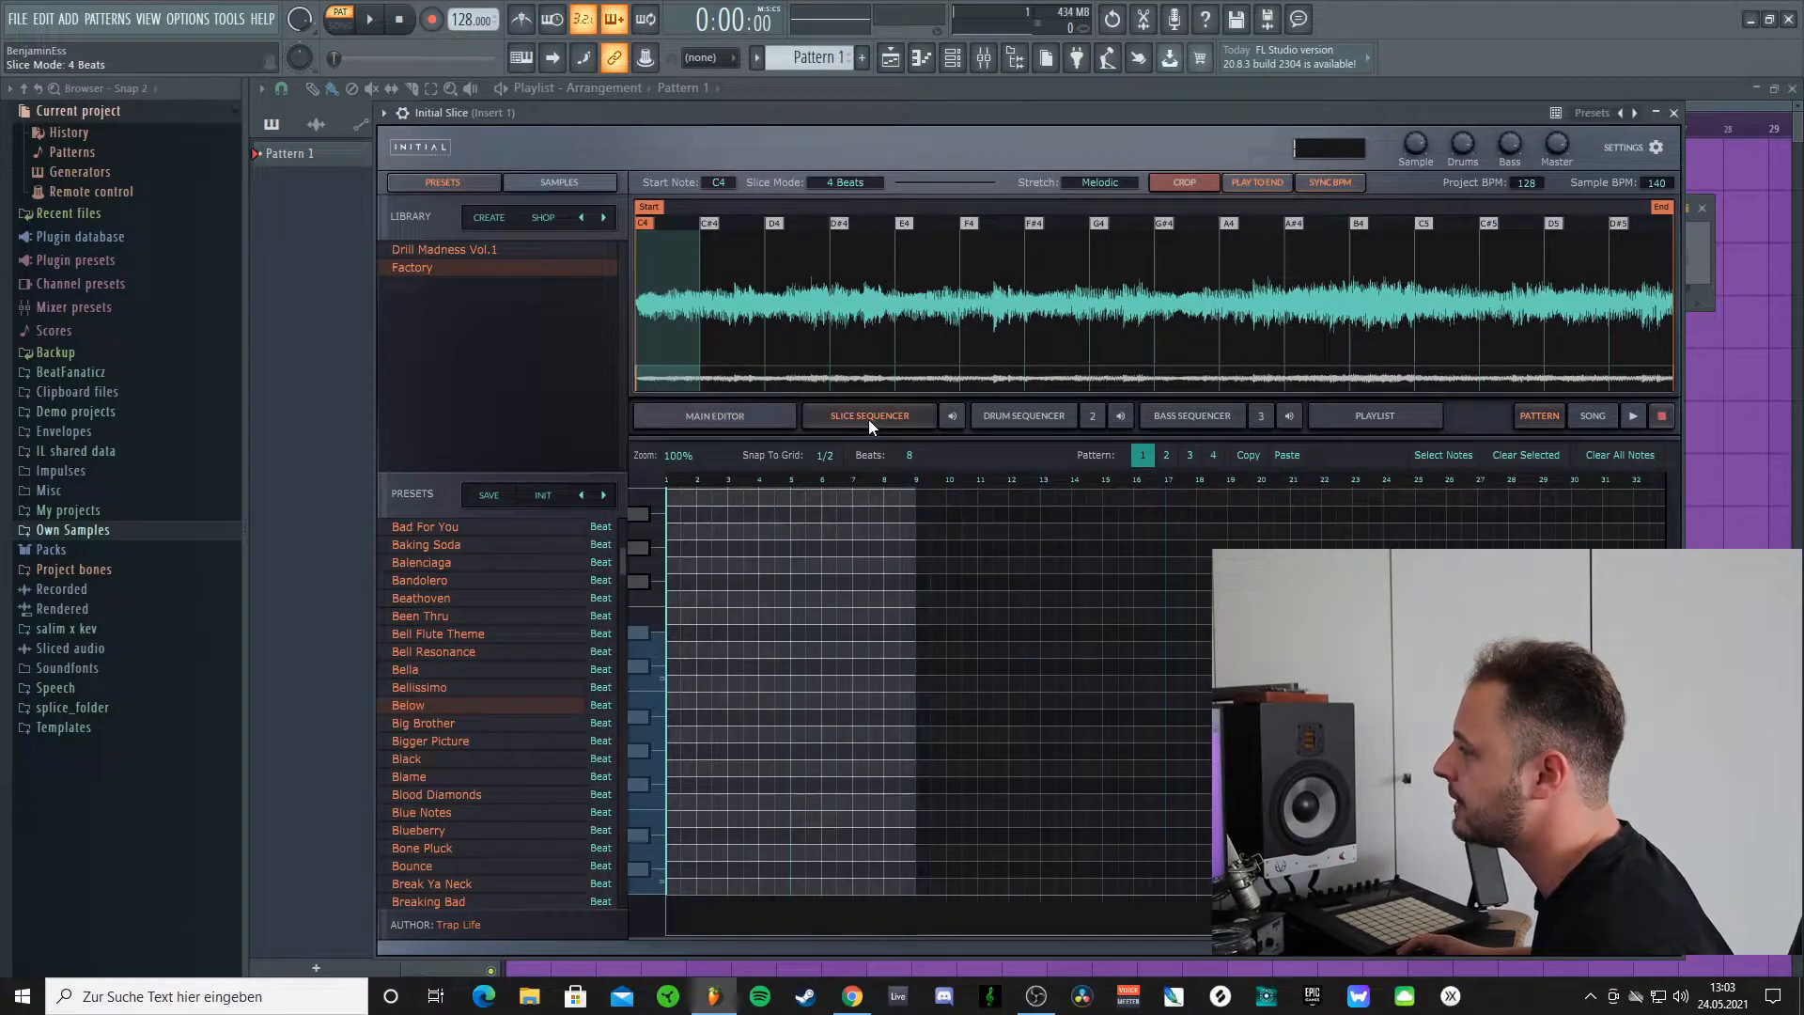
pyautogui.click(1013, 419)
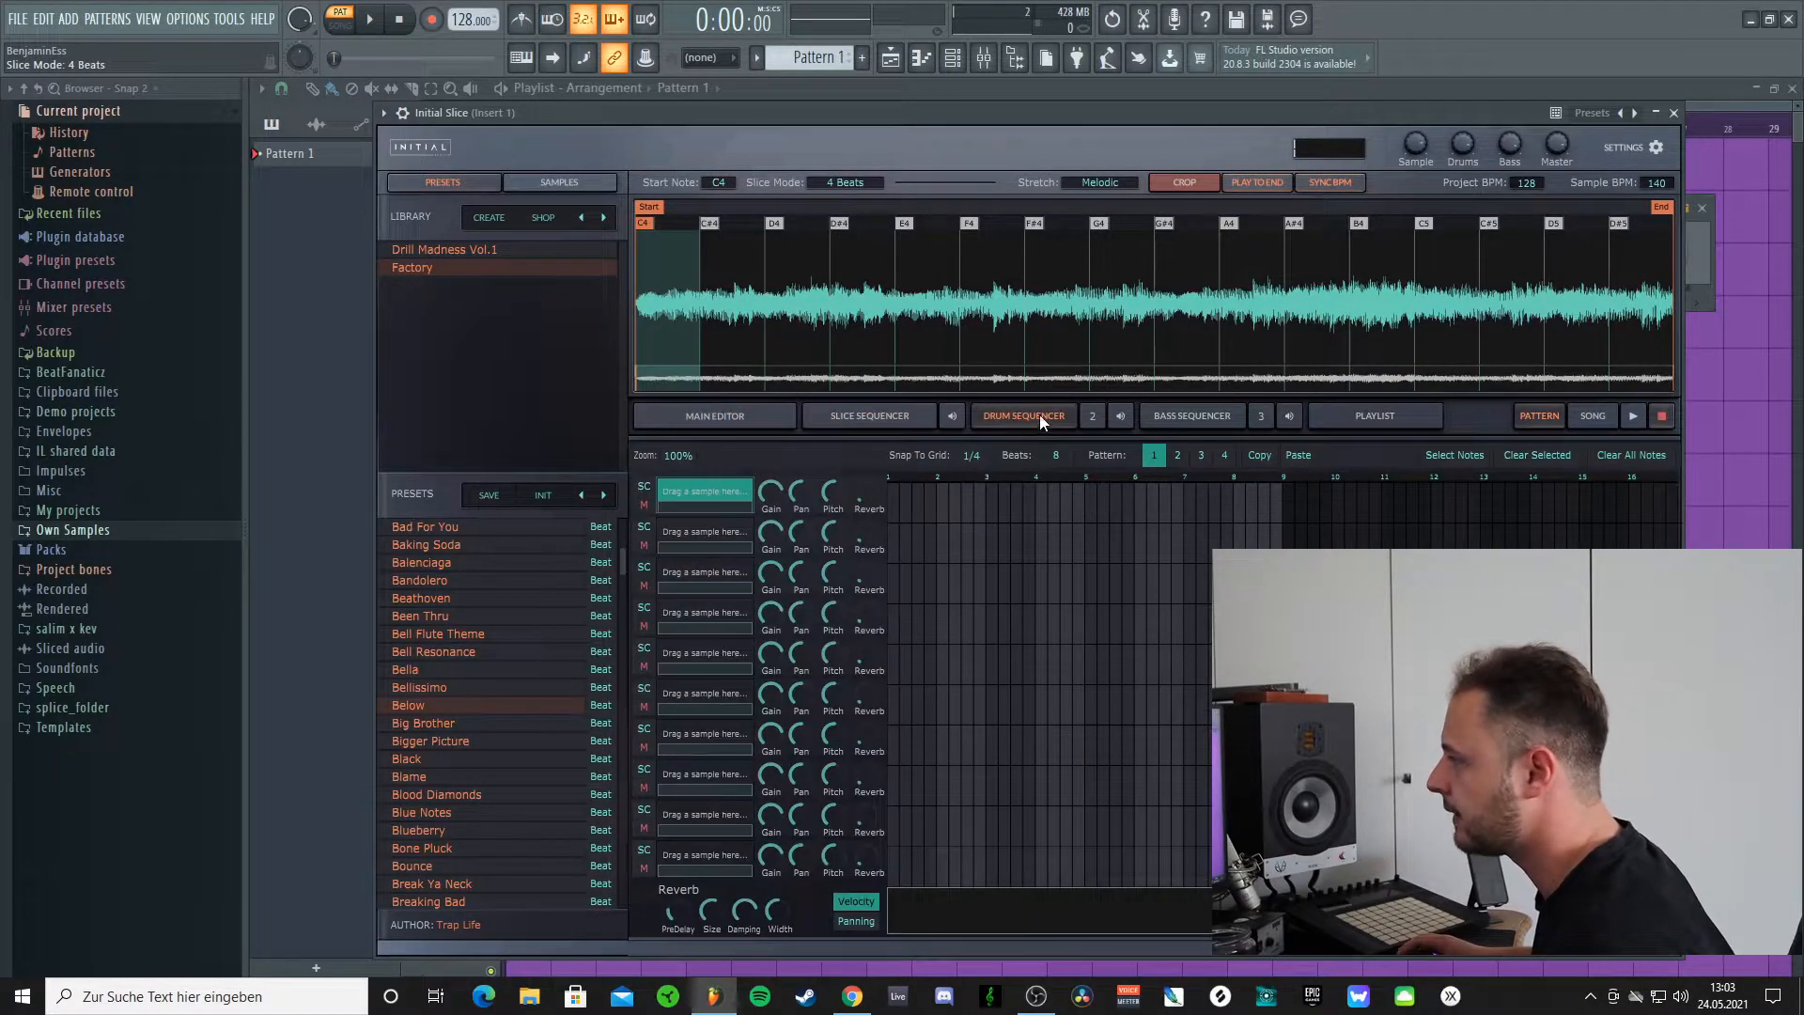
# Step: View the bass sequencer, the list of effects for chain 1's first slot, and the Master effect chain
pyautogui.click(1189, 414)
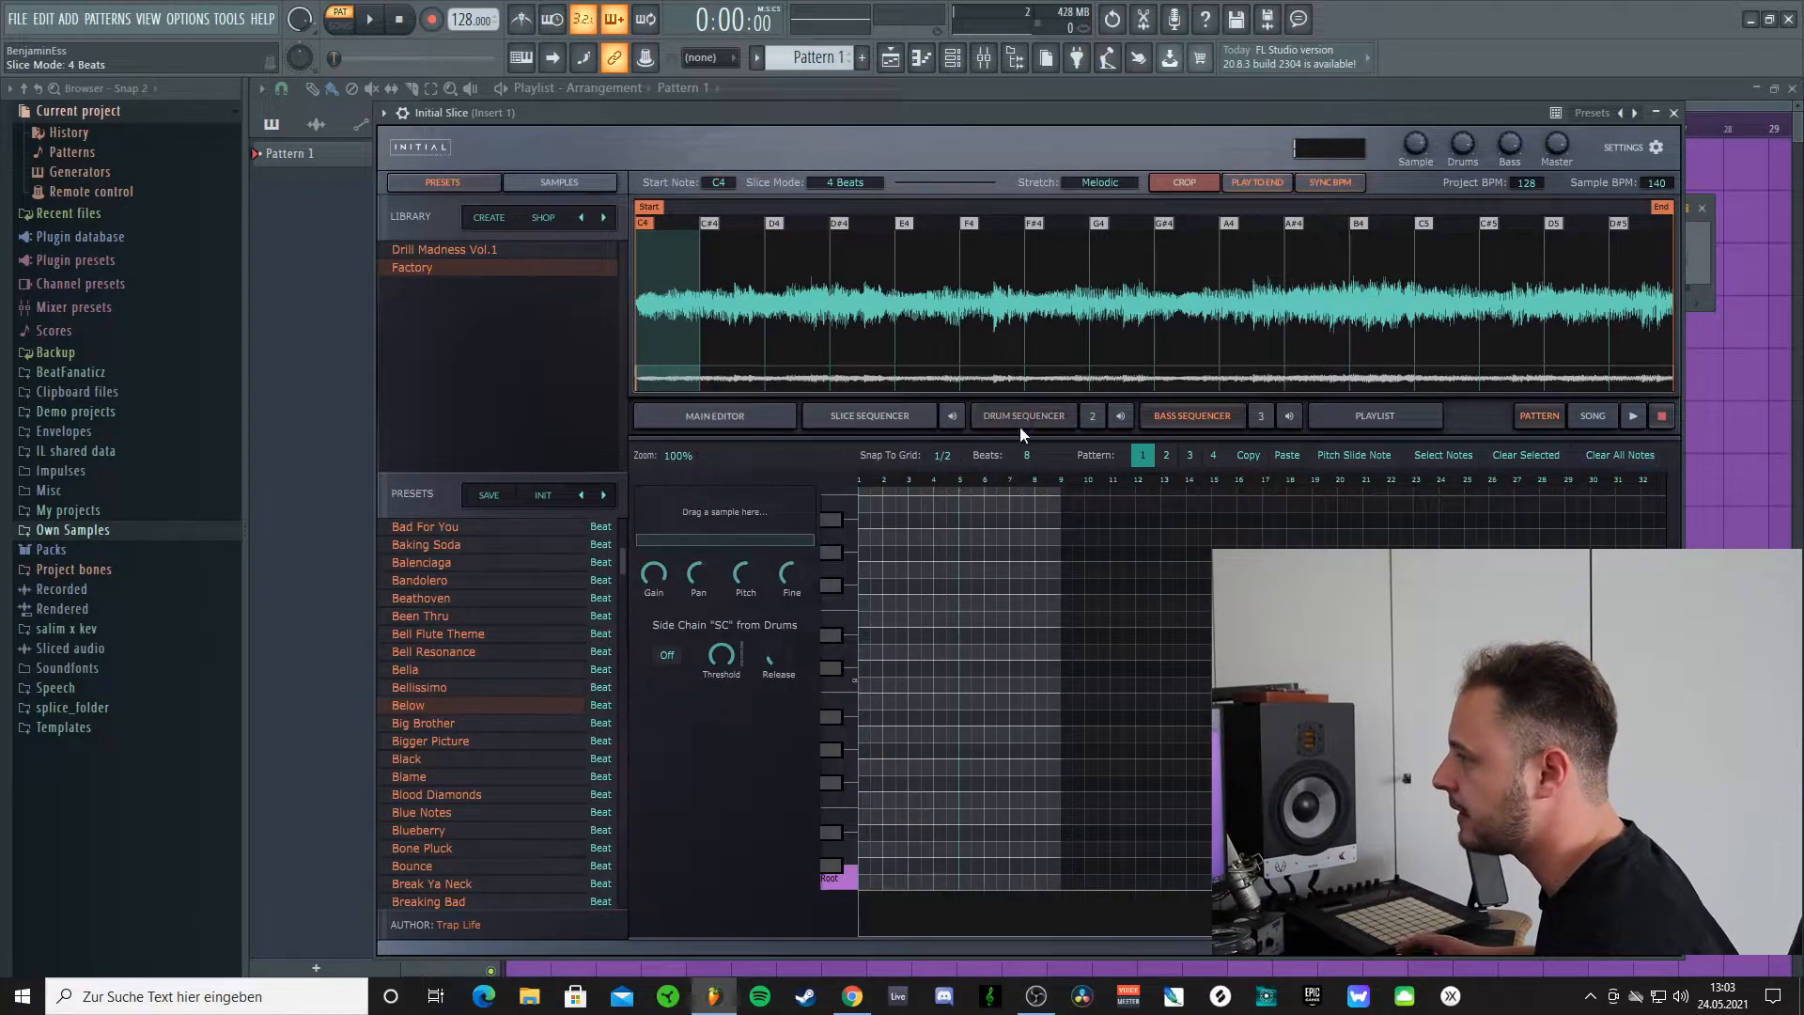
pyautogui.click(757, 416)
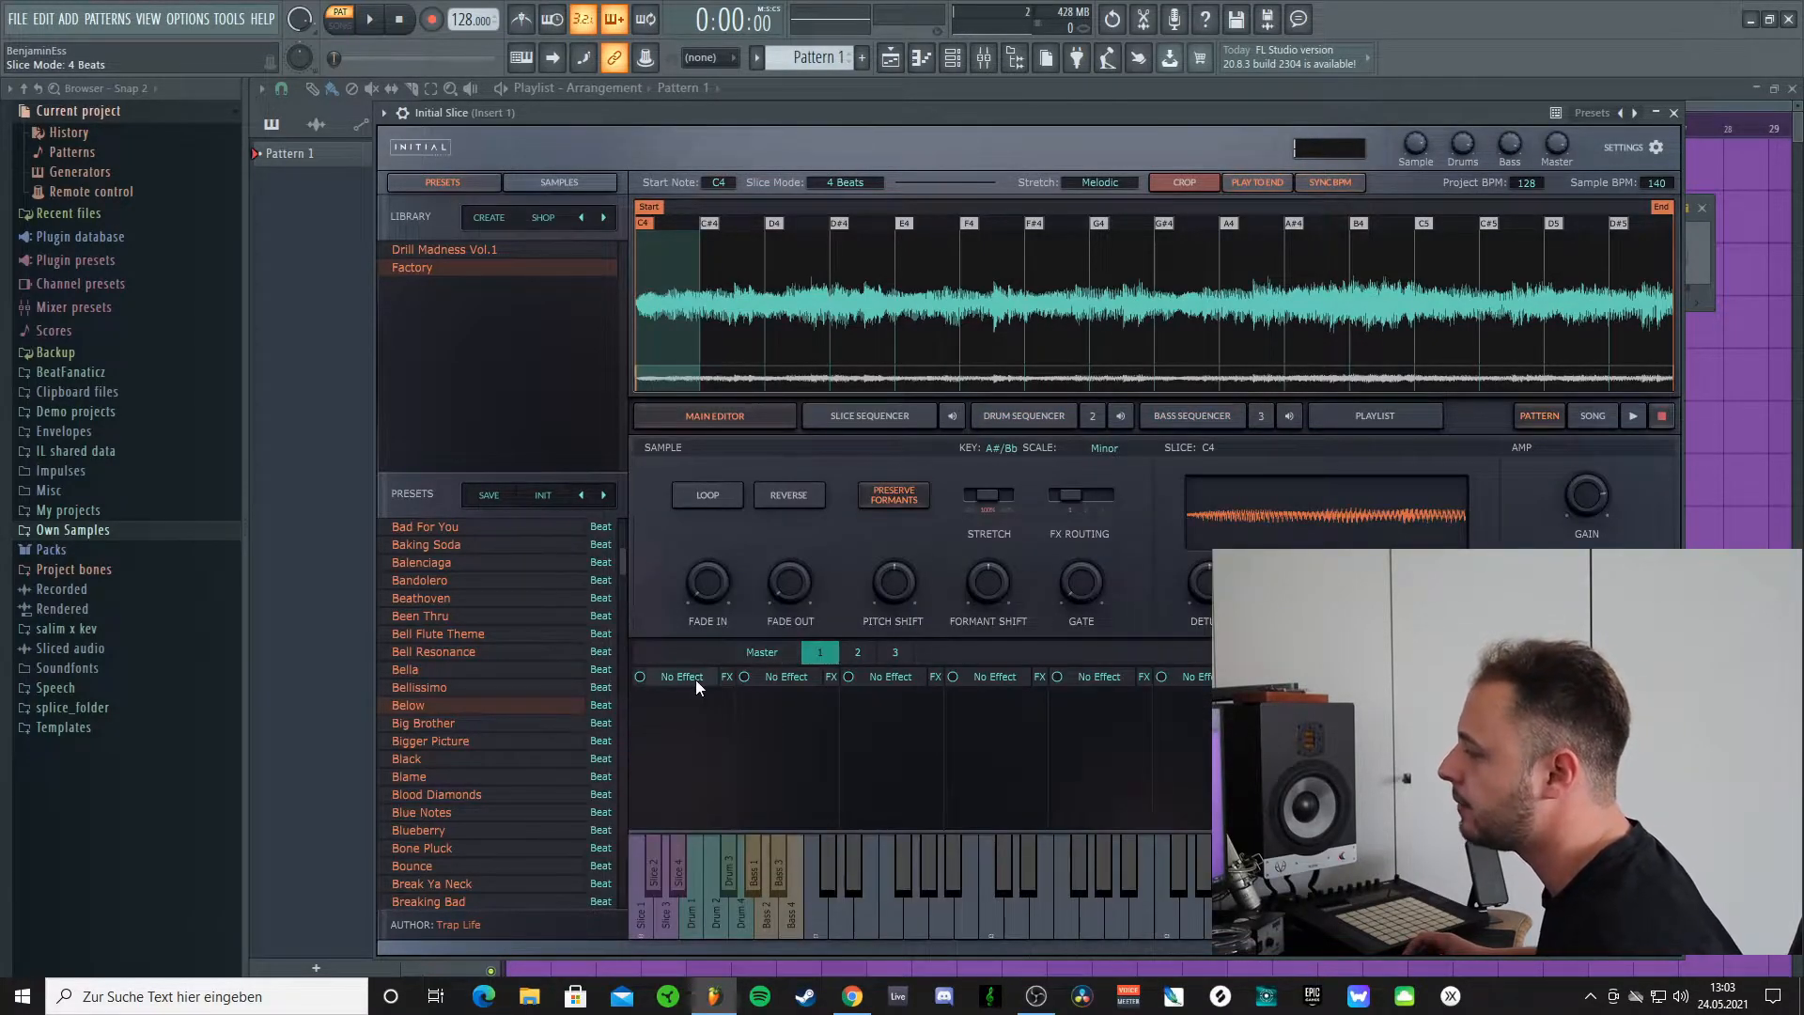
pyautogui.click(729, 676)
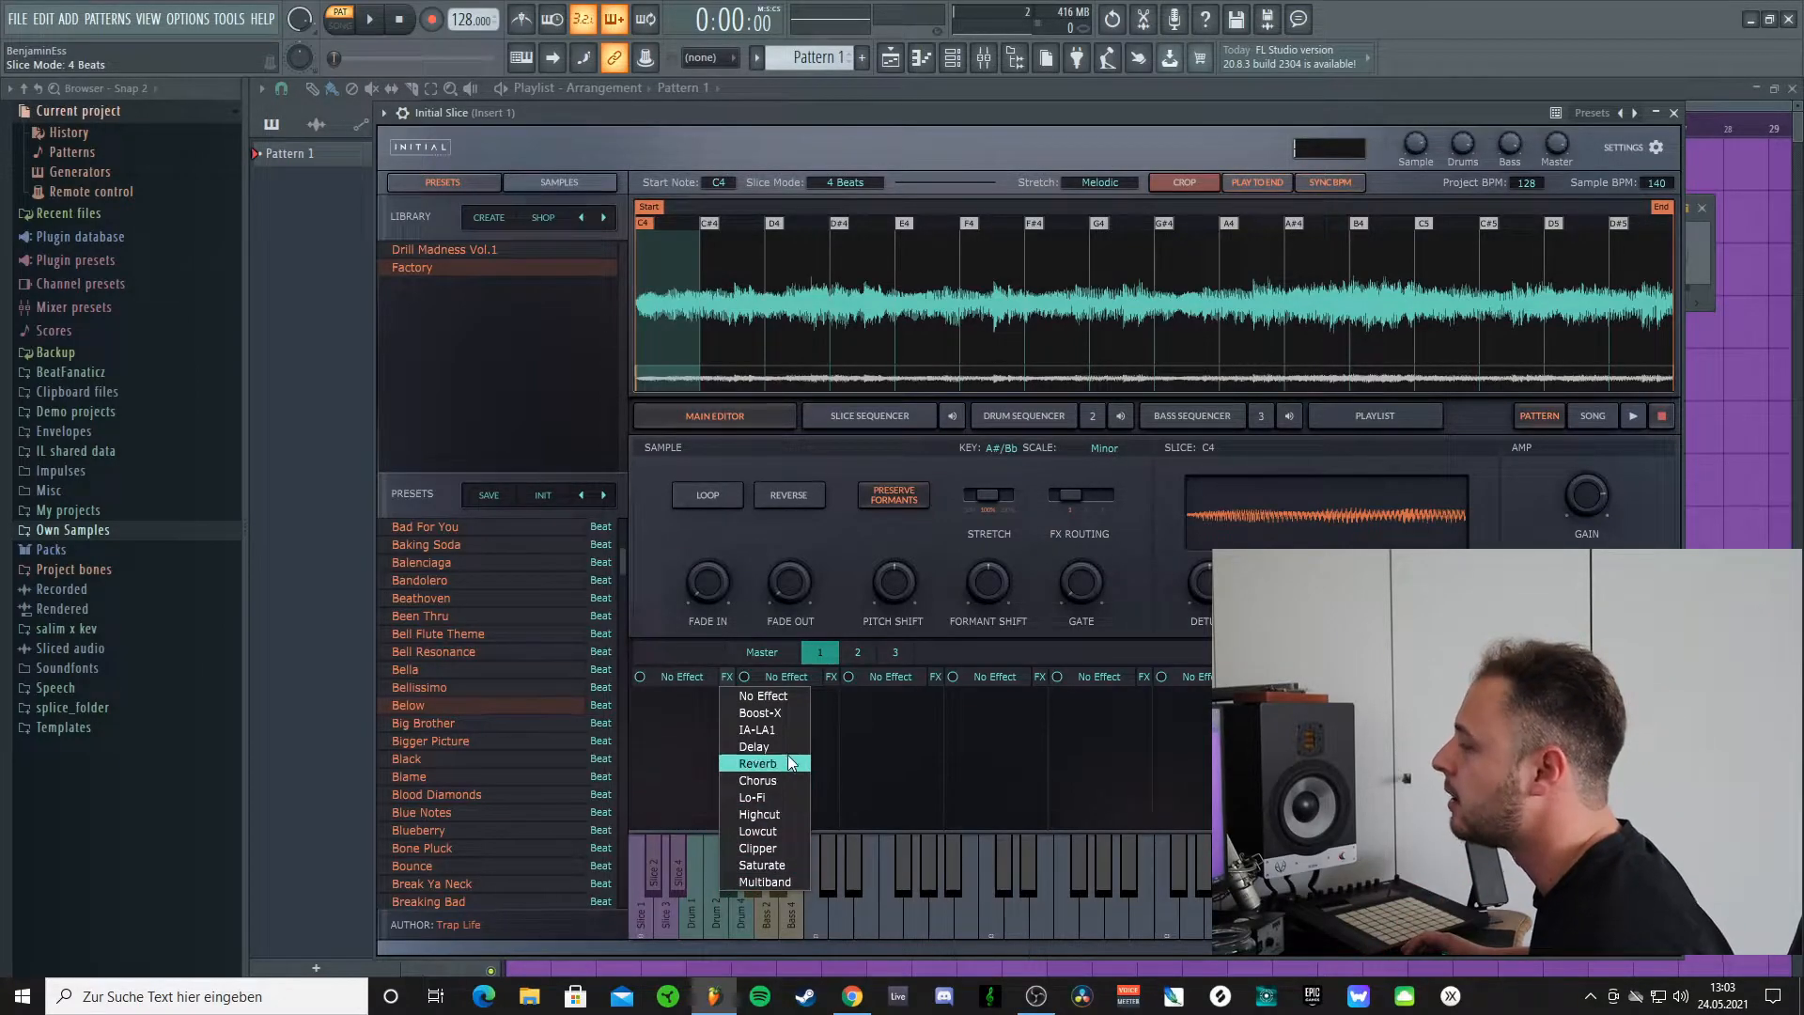
pyautogui.click(772, 656)
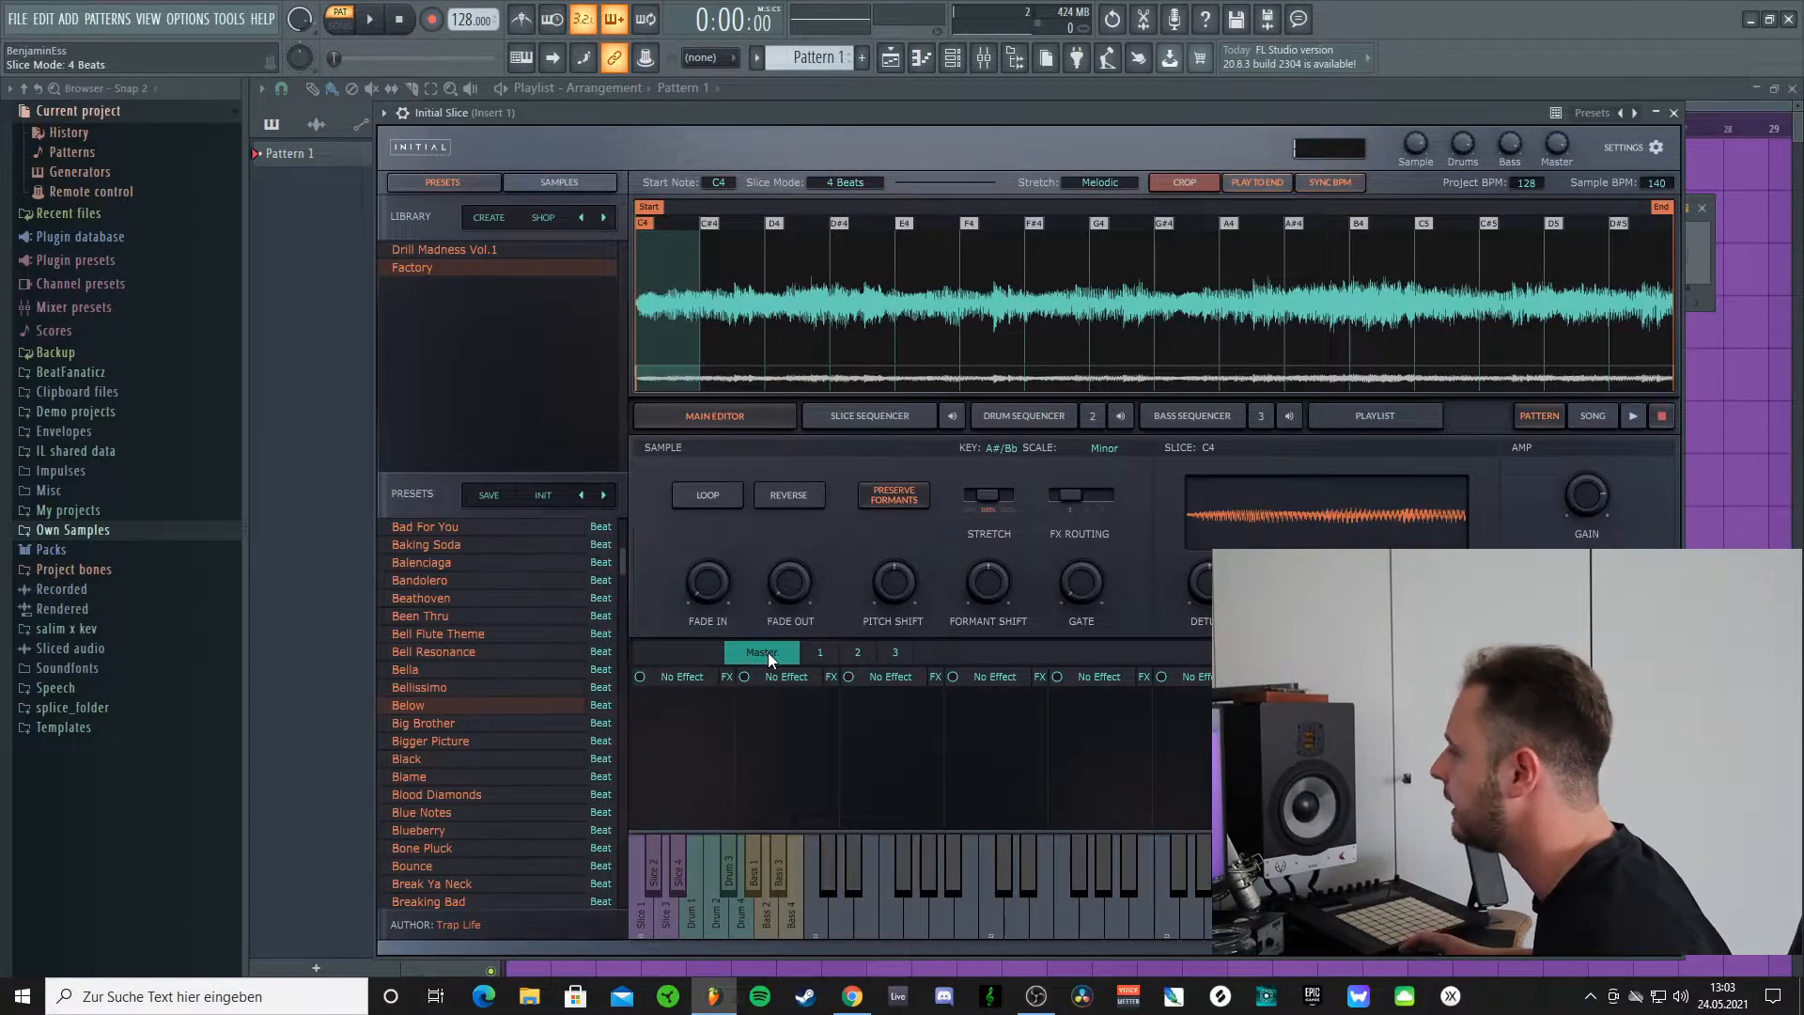
# Step: Open the slice sequencer and audition slices on its keyboard from C4 upwards
pyautogui.click(869, 416)
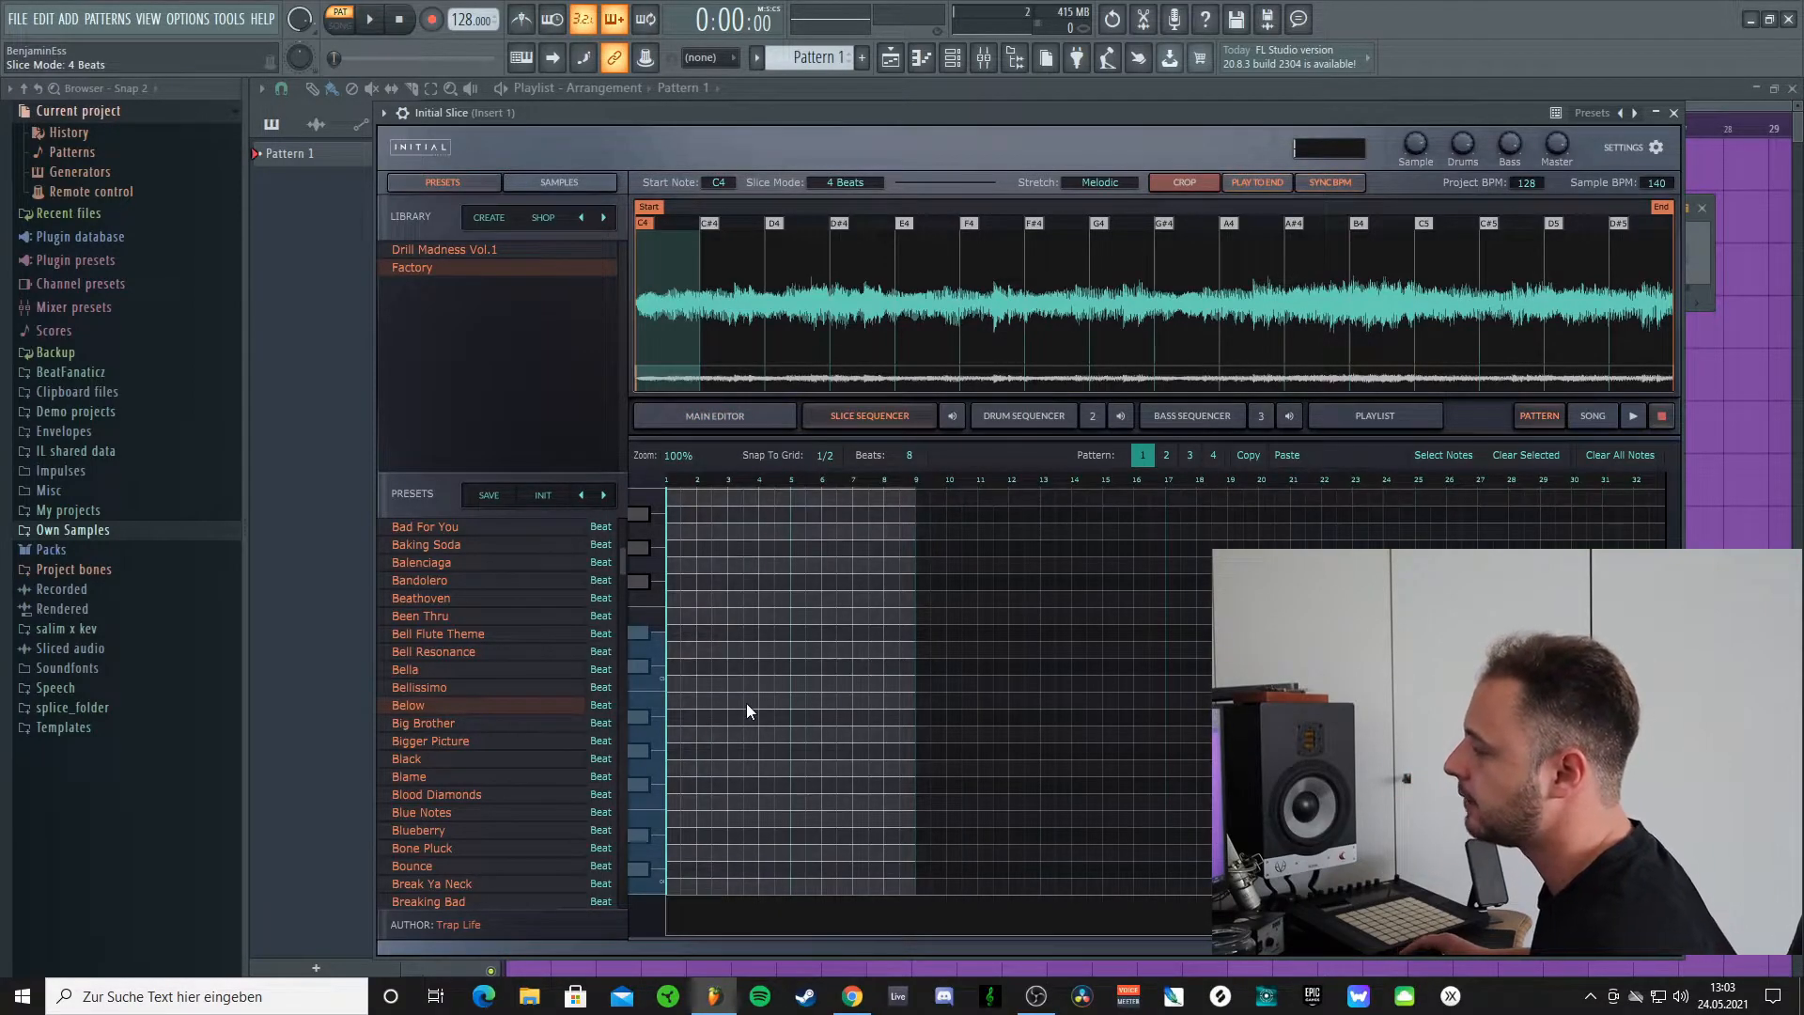
pyautogui.scroll(-1, 740, 707)
pyautogui.scroll(1, 714, 744)
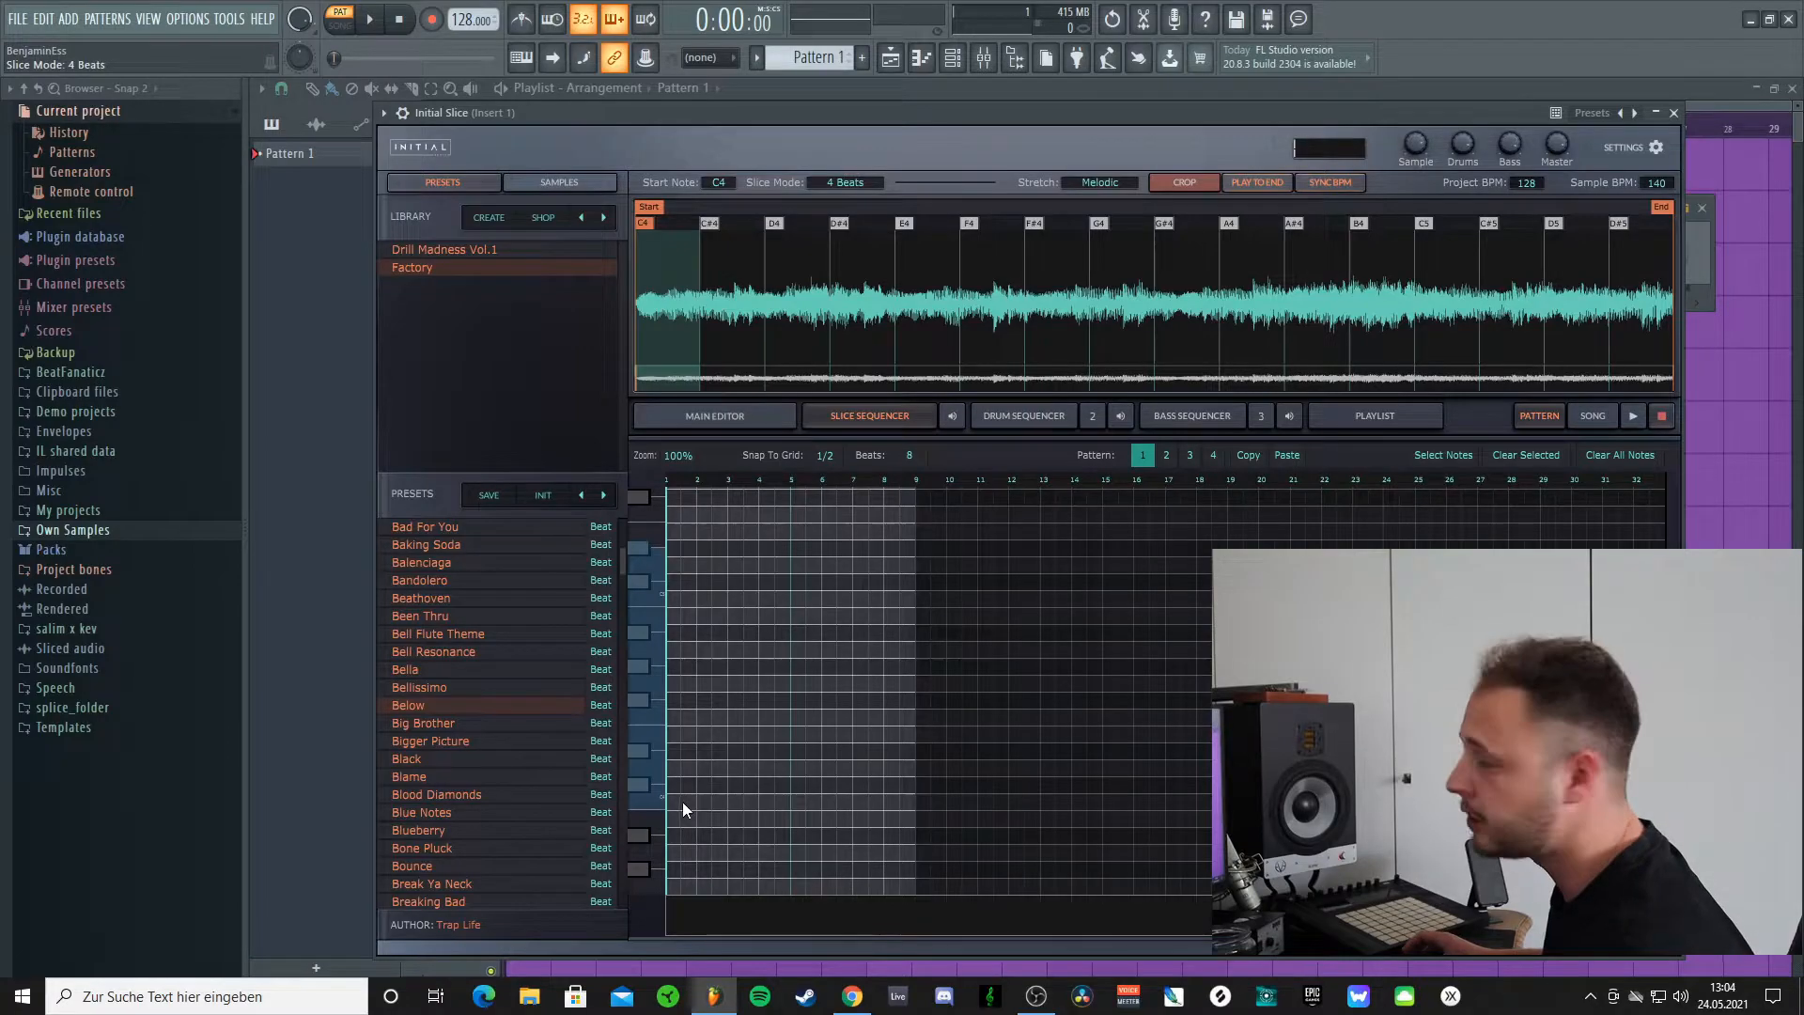
pyautogui.moveTo(833, 112); pyautogui.dragTo(888, 137)
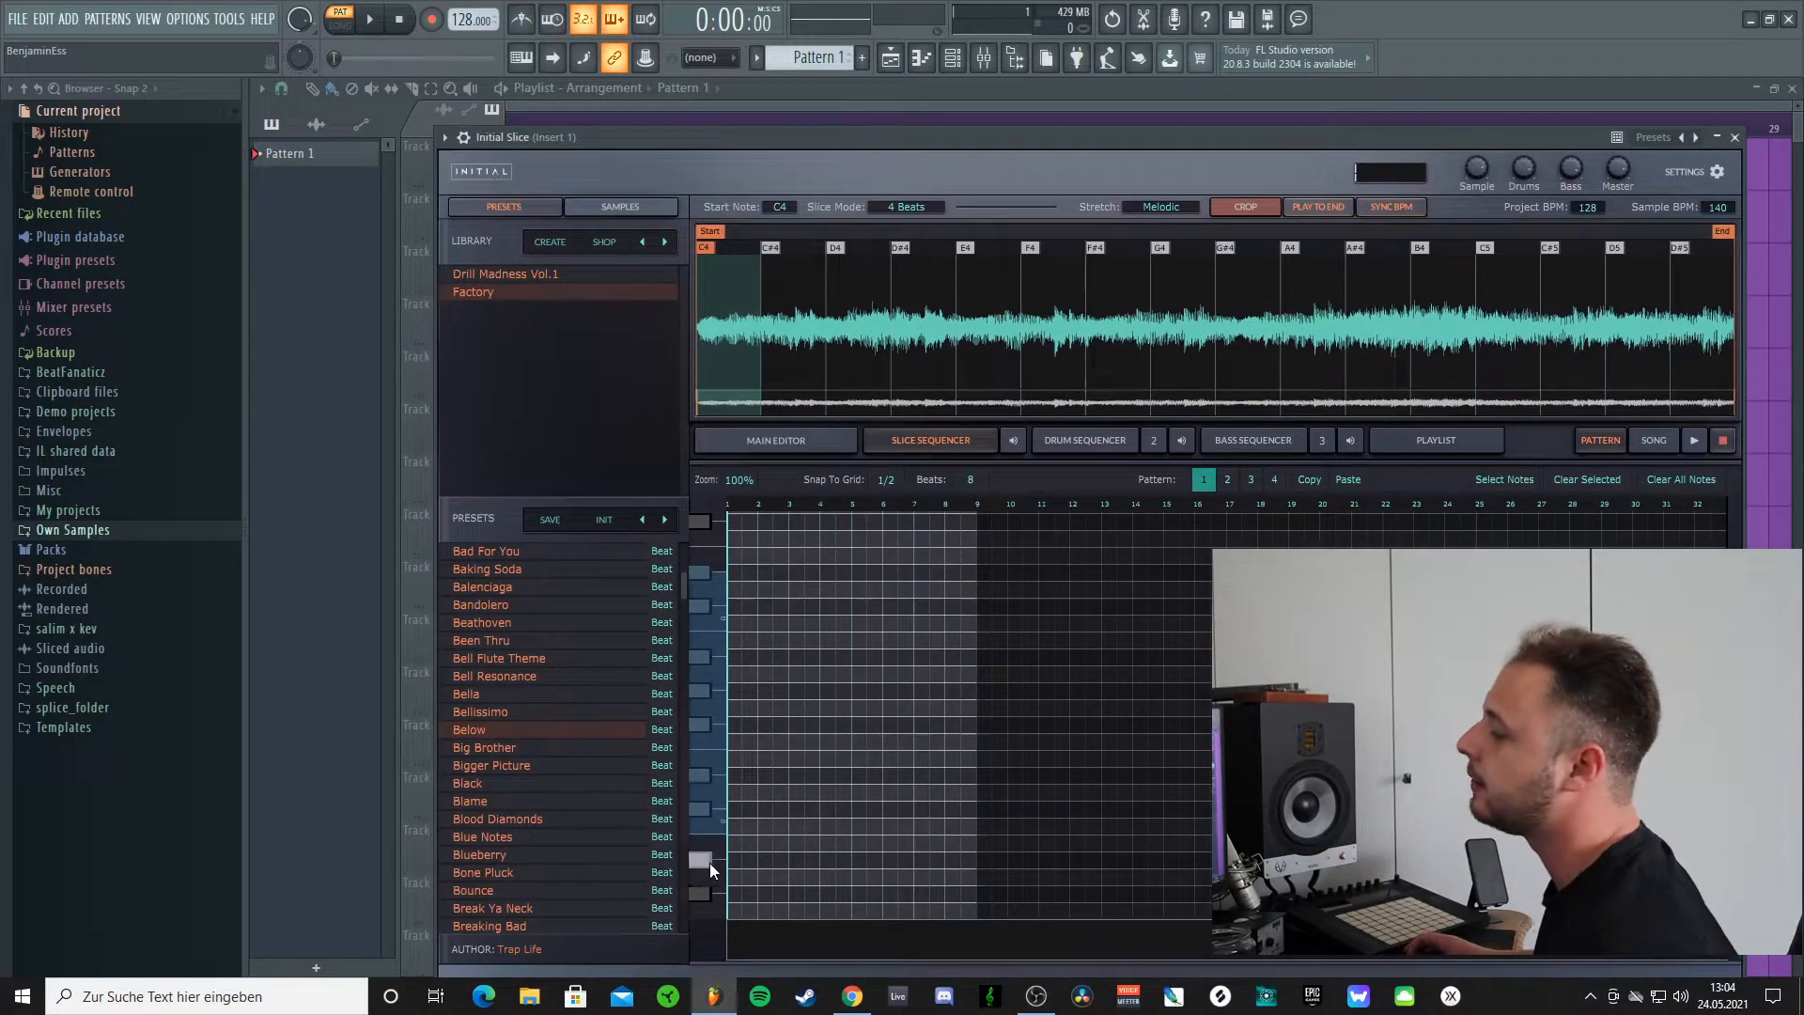
pyautogui.click(721, 823)
pyautogui.click(720, 796)
pyautogui.click(719, 765)
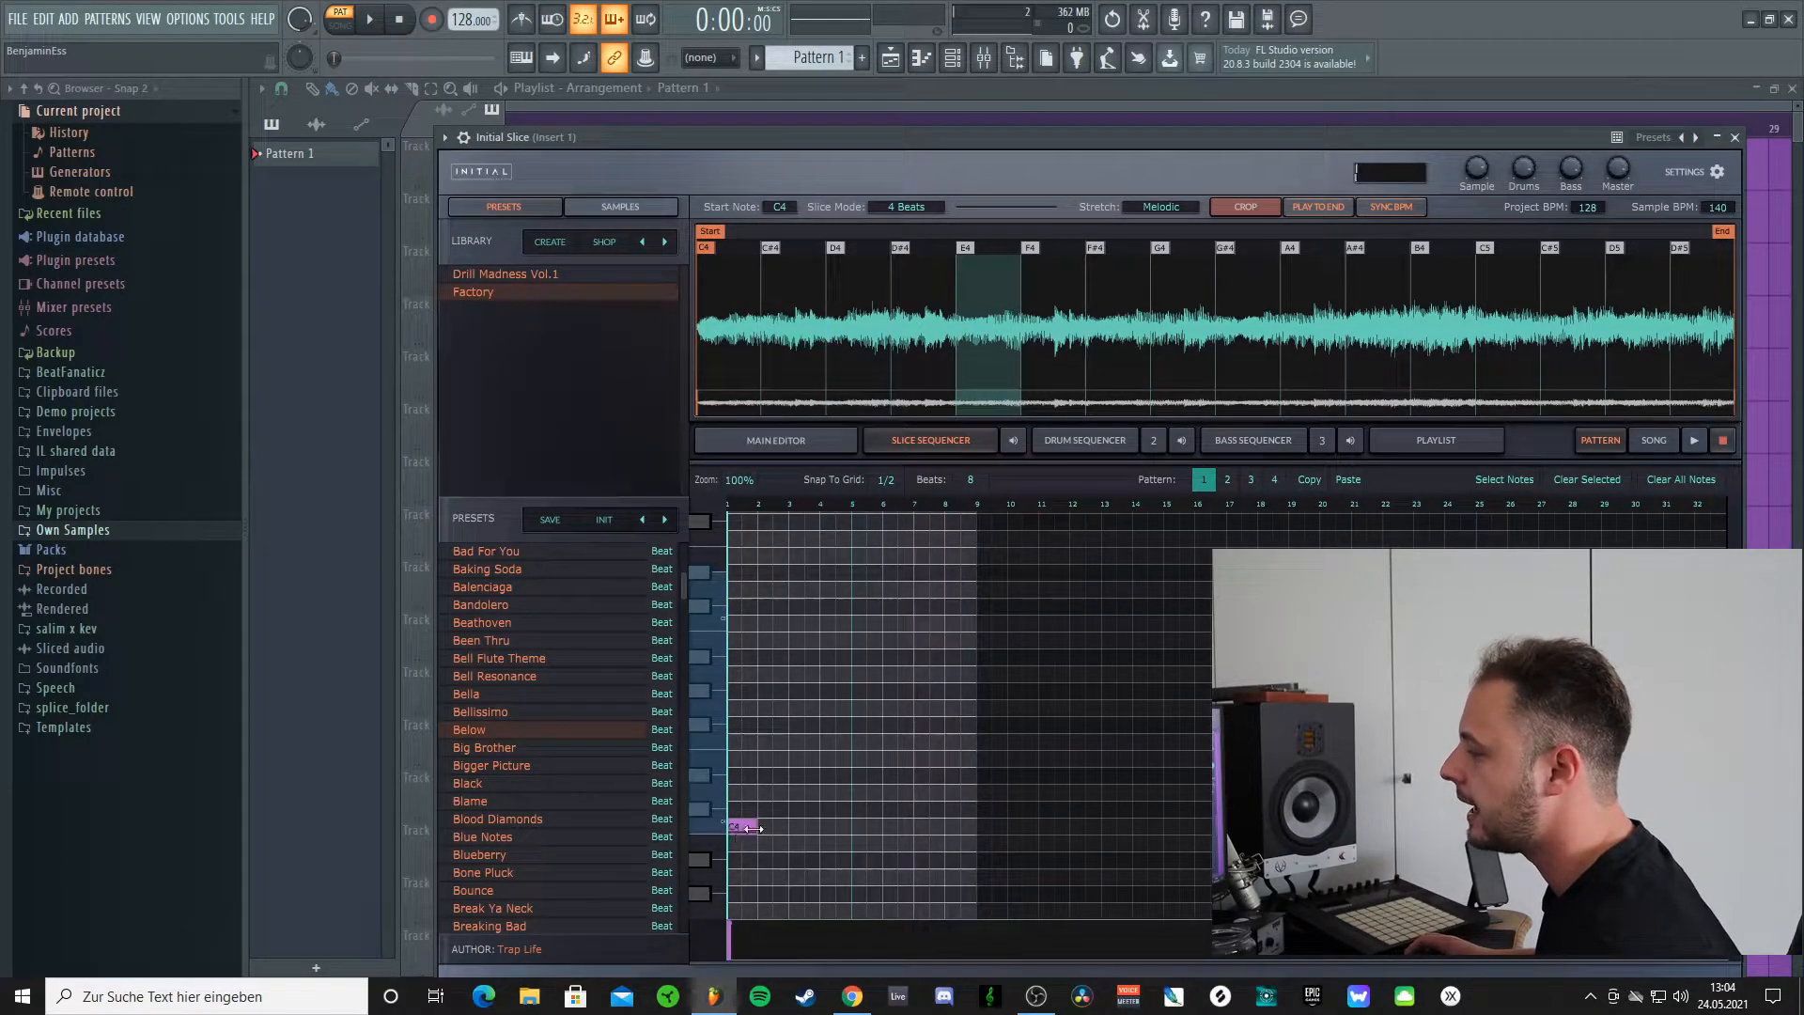
# Step: Extend slice pattern 1 to 16 beats, fill it with four-beat notes C4, E4, D4 and D#4, and stop playback
pyautogui.moveTo(738, 828)
pyautogui.mouseDown()
pyautogui.moveTo(858, 838)
pyautogui.moveTo(763, 829)
pyautogui.moveTo(785, 825)
pyautogui.mouseUp()
pyautogui.rightClick(830, 825)
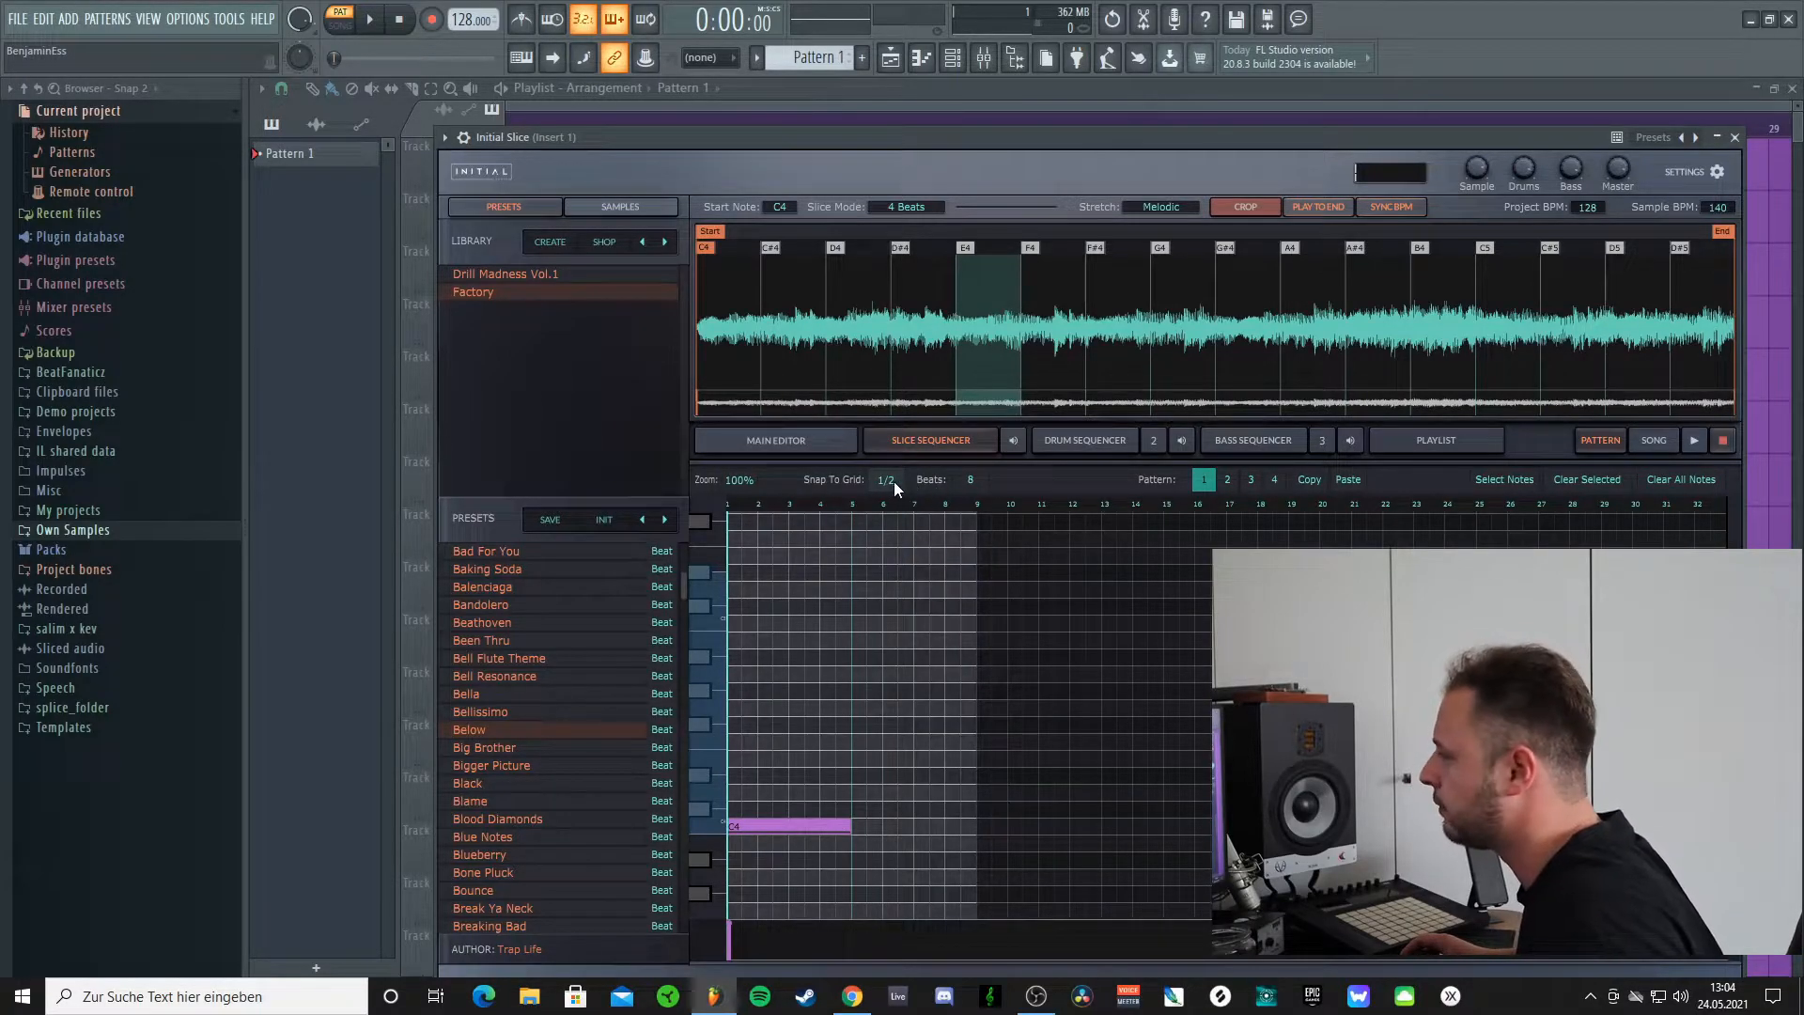
pyautogui.moveTo(970, 479)
pyautogui.mouseDown()
pyautogui.moveTo(970, 442)
pyautogui.moveTo(973, 475)
pyautogui.mouseUp()
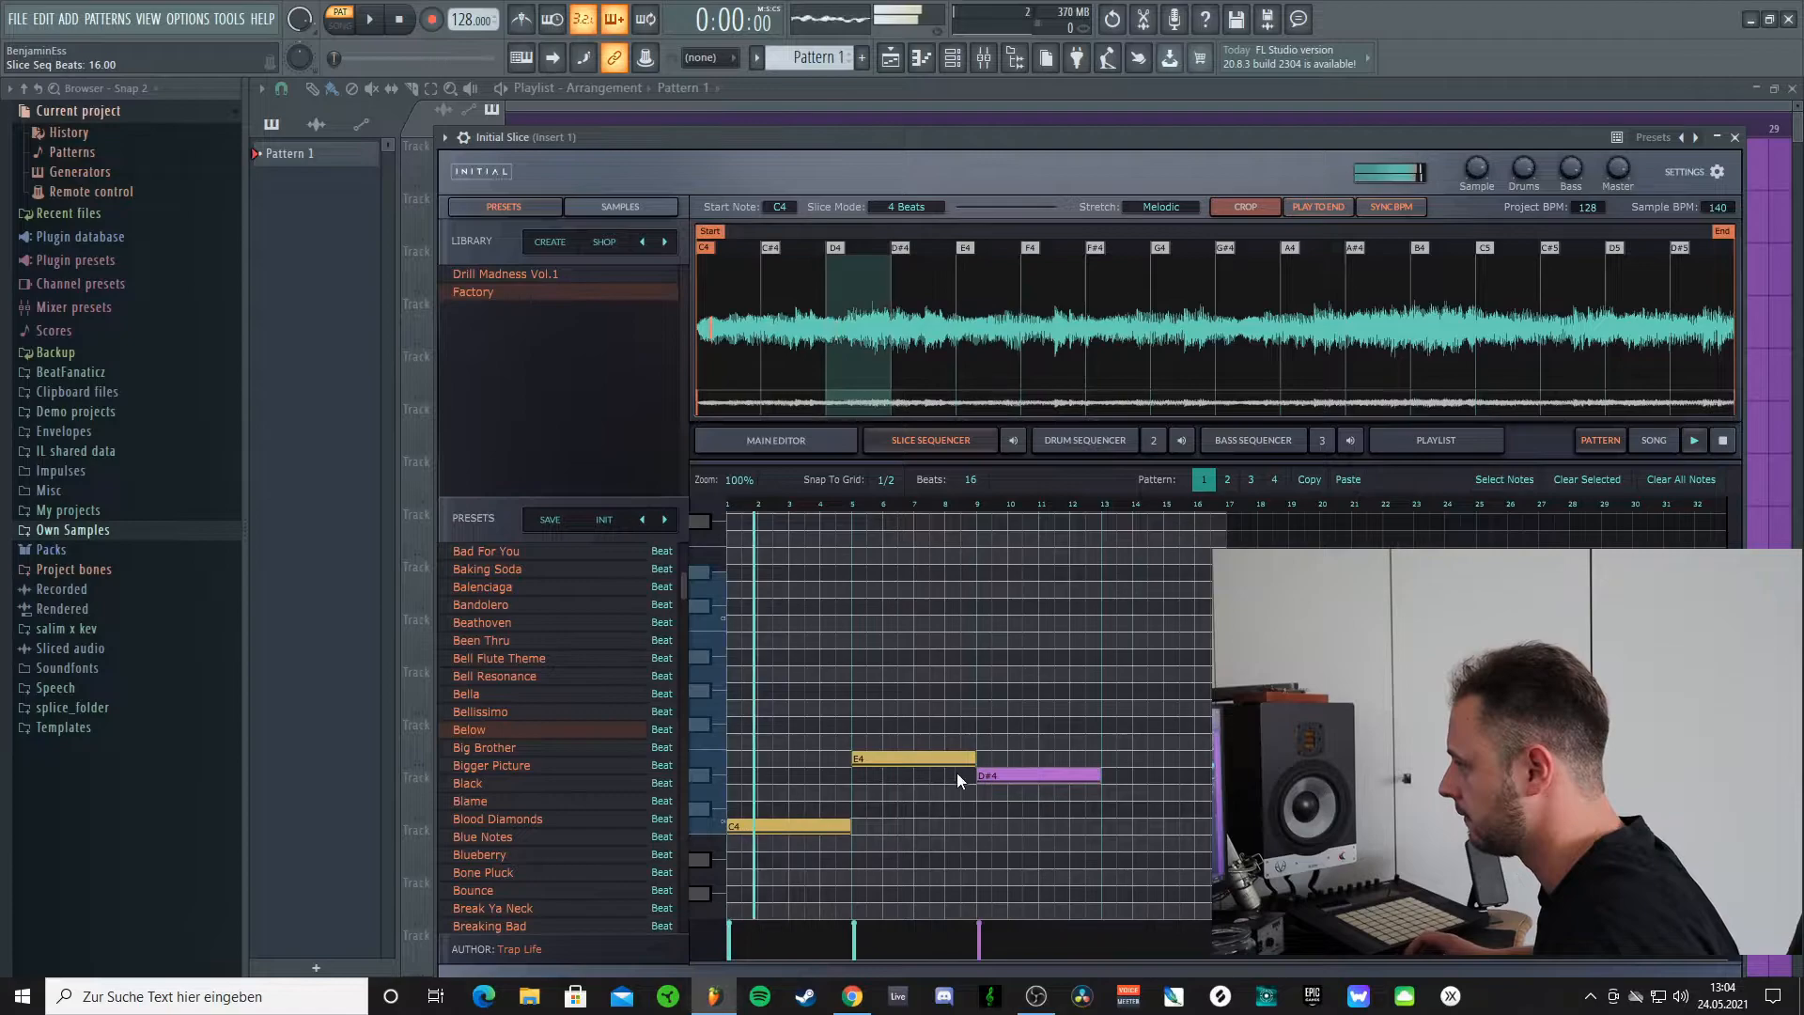
pyautogui.moveTo(999, 777); pyautogui.dragTo(1006, 796)
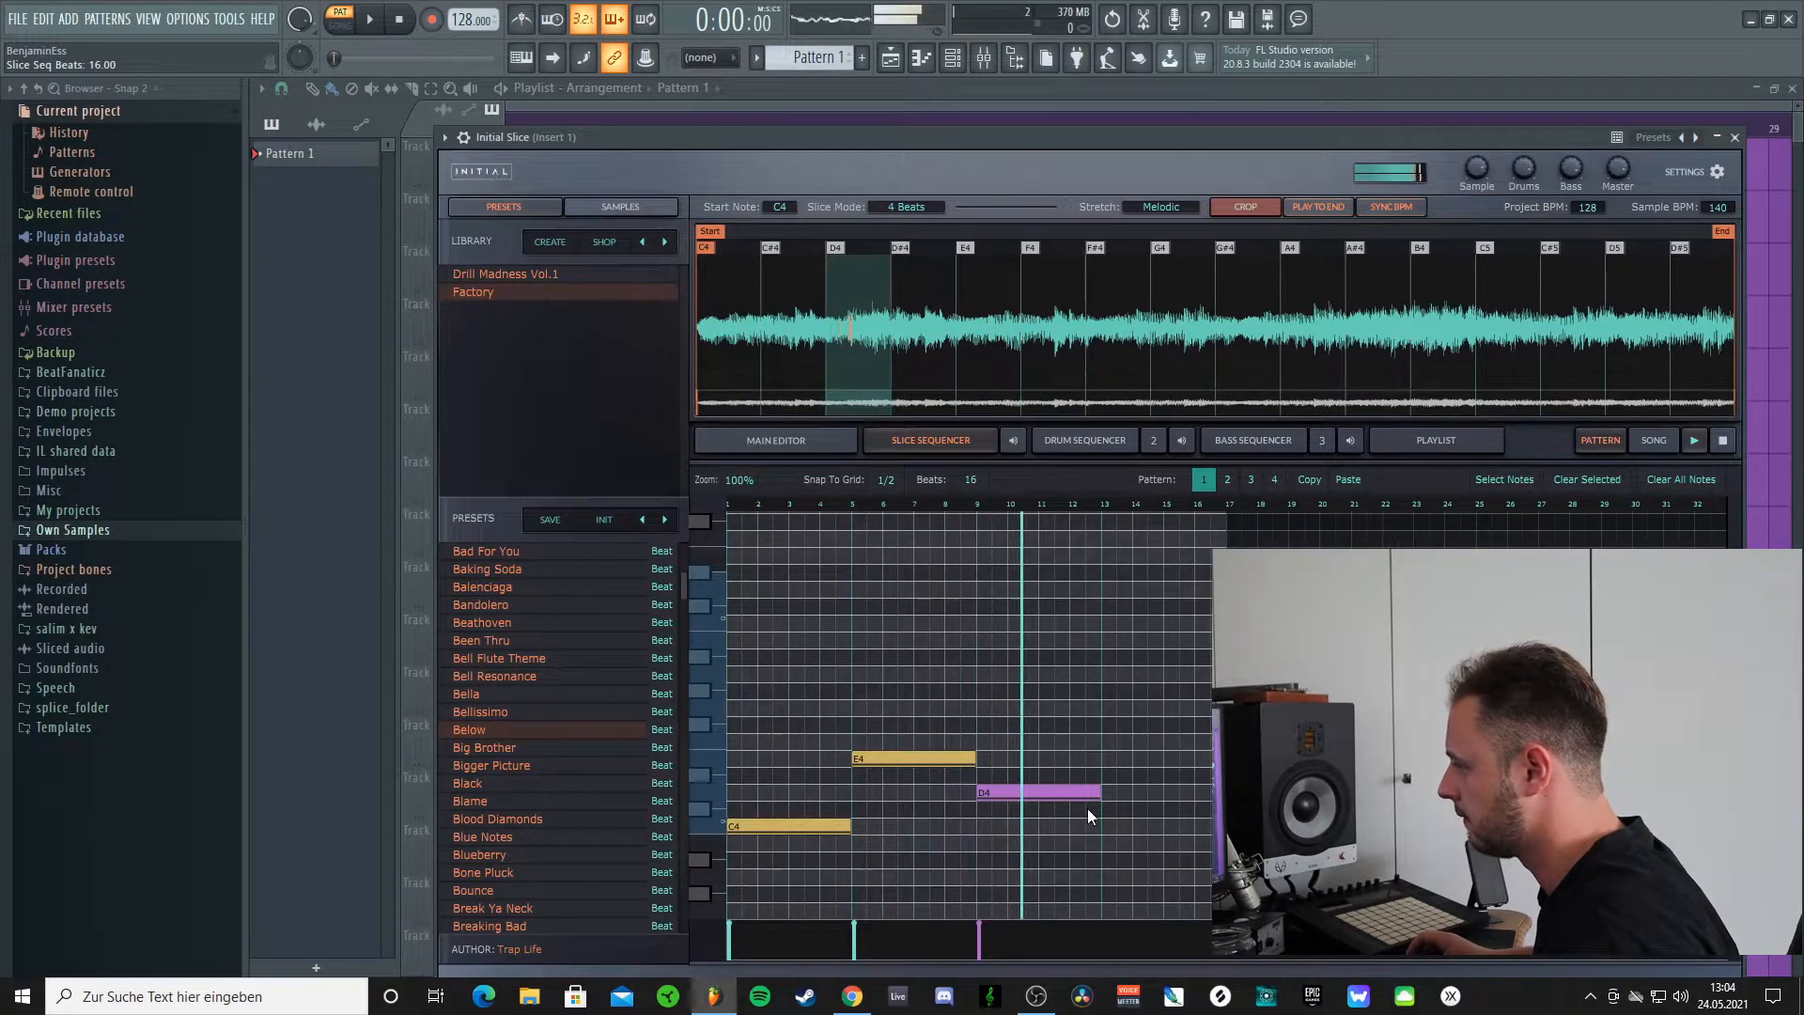
pyautogui.click(1112, 777)
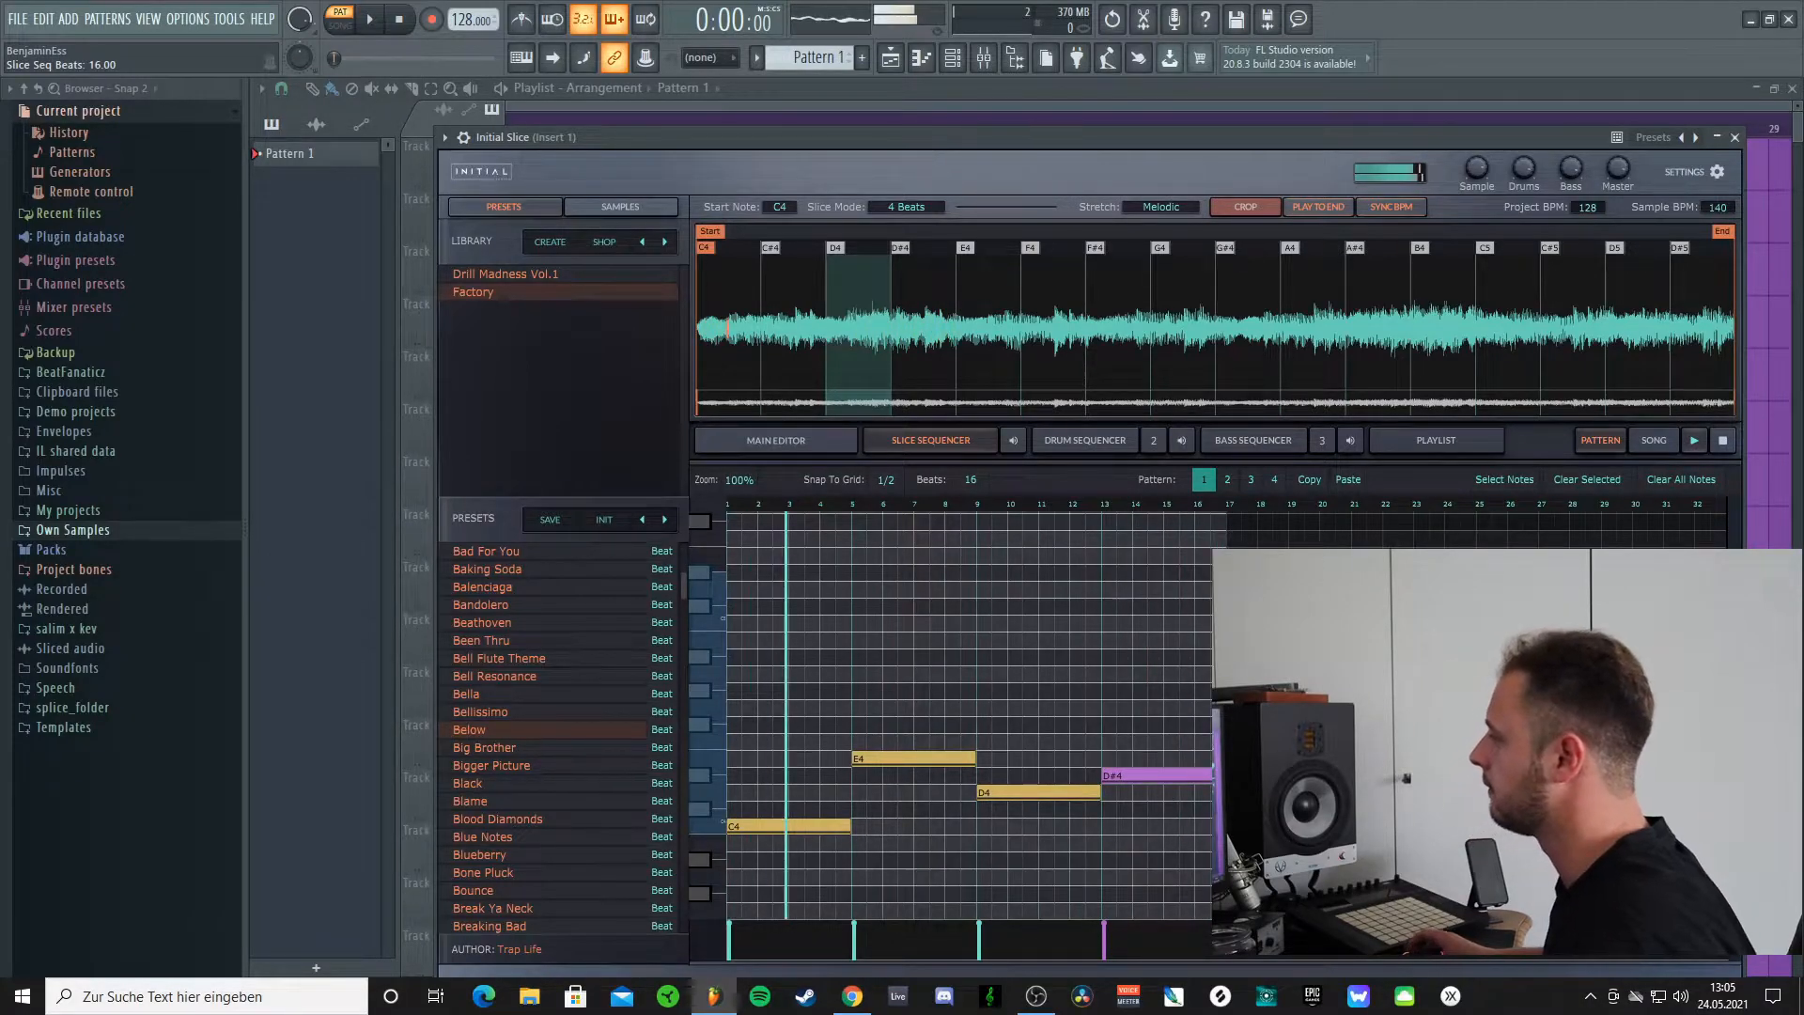
pyautogui.click(1724, 443)
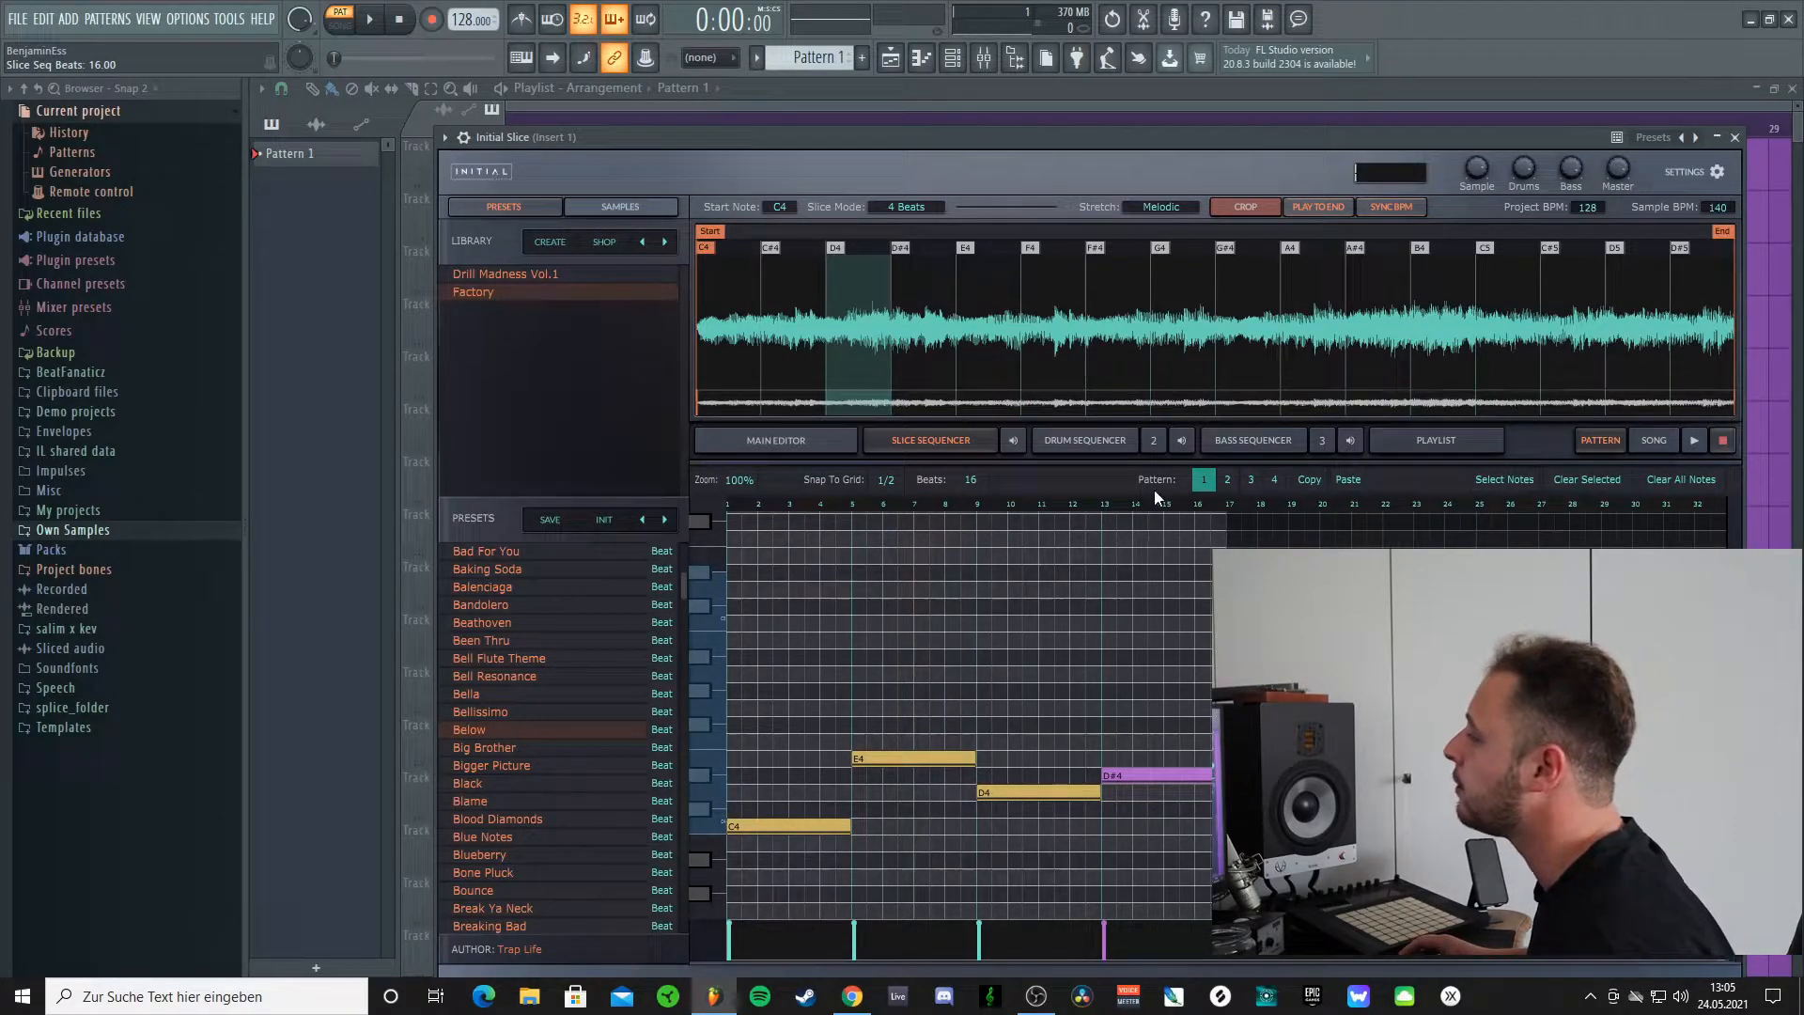
# Step: Look through the slice sequencer's other patterns and return to pattern 1
pyautogui.click(1227, 480)
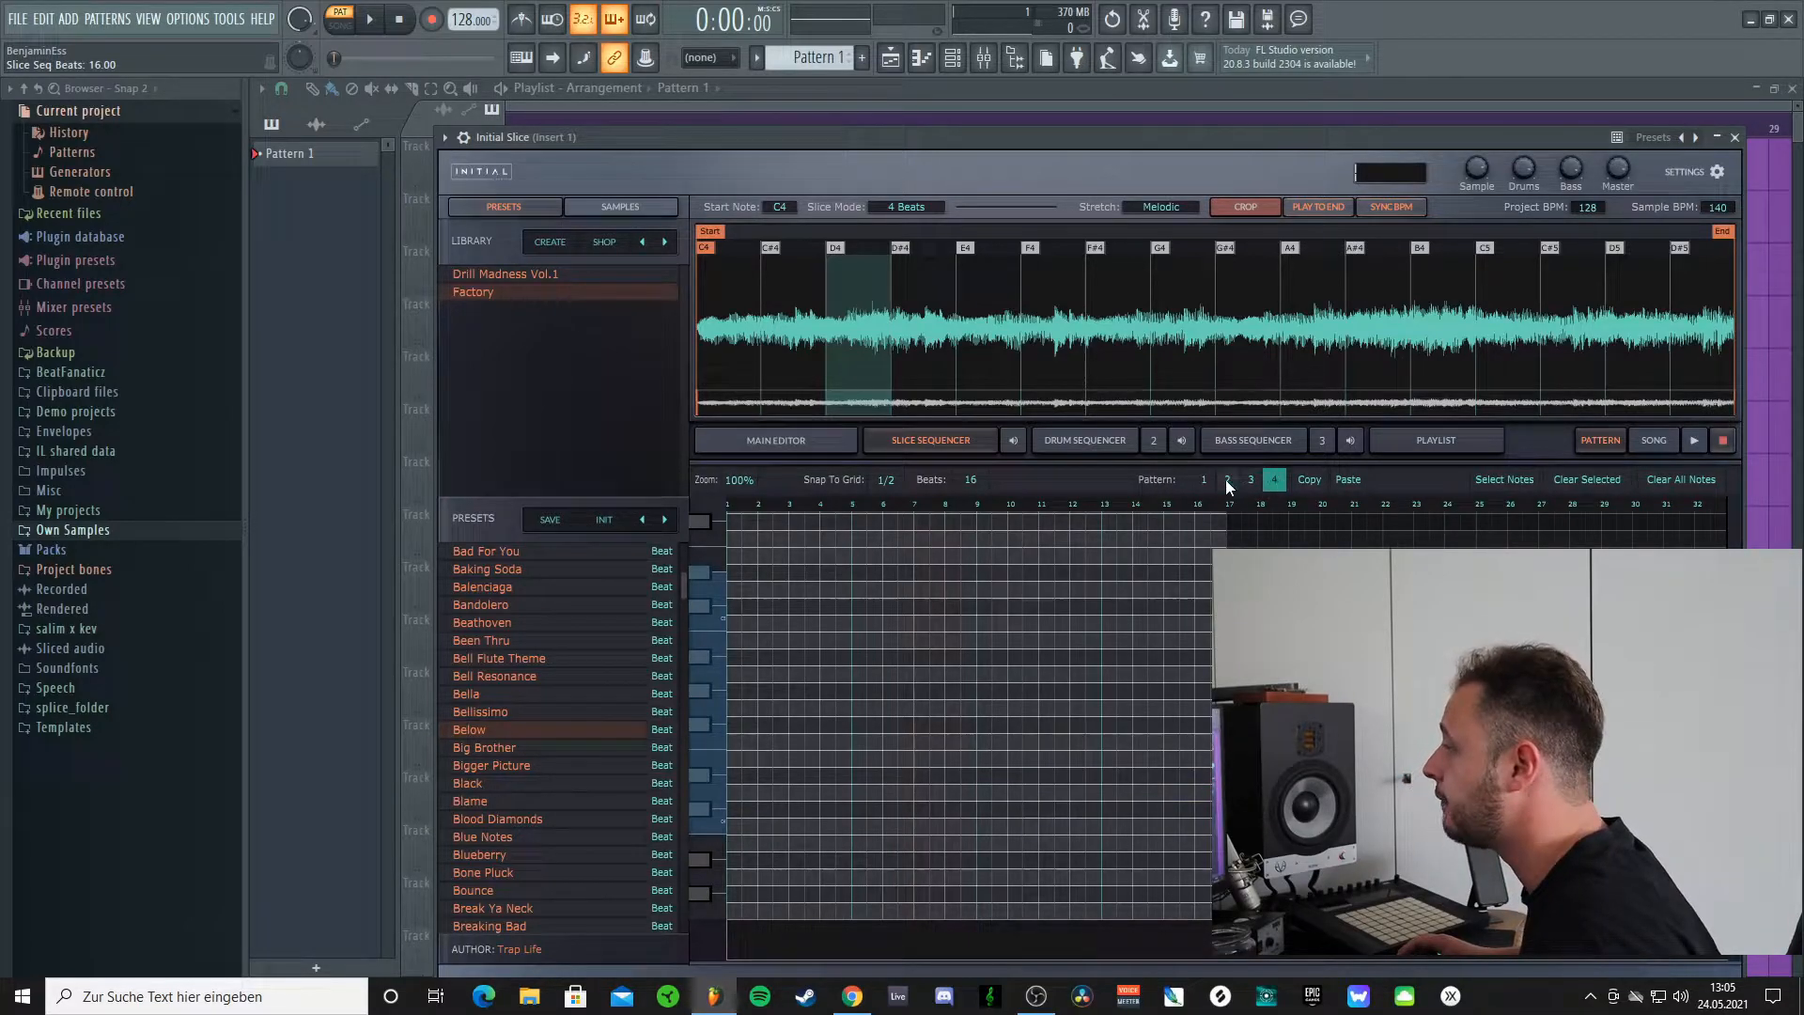
pyautogui.click(1203, 480)
# Step: Place Slice pattern 1 across the first four bars of the plugin's playlist and set playback to Song mode
pyautogui.click(1415, 443)
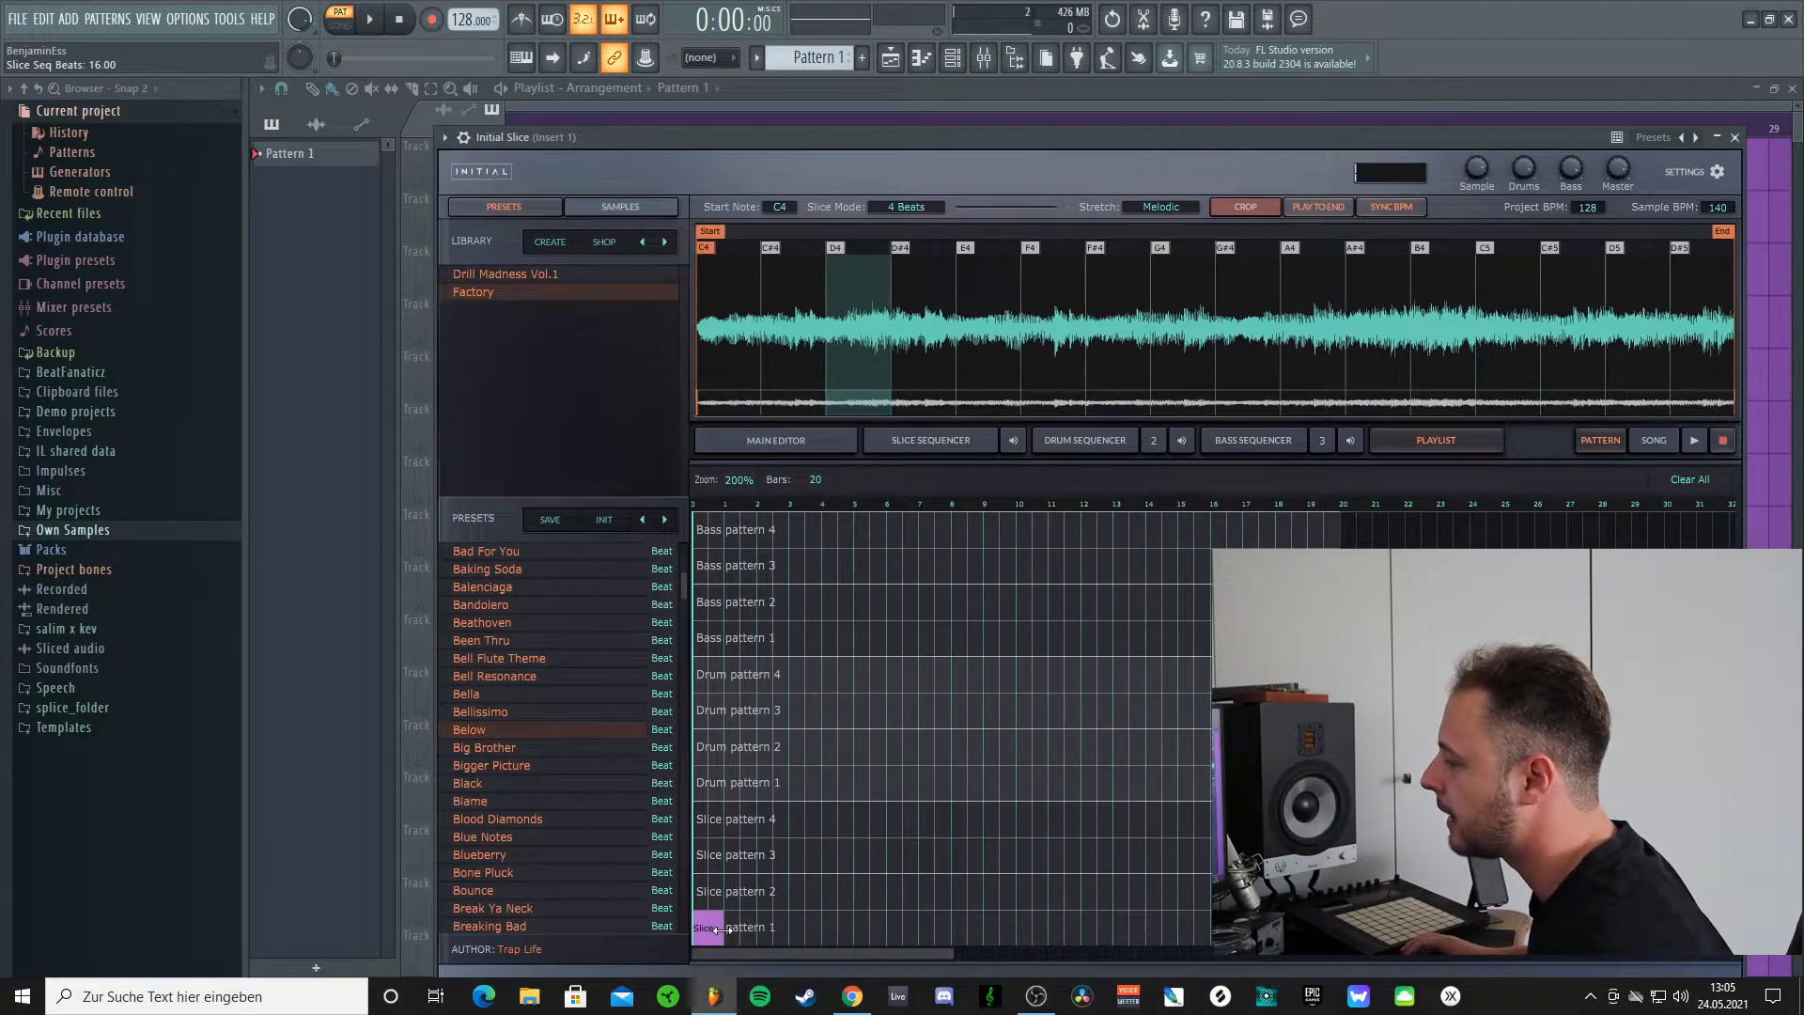
pyautogui.moveTo(719, 930); pyautogui.dragTo(828, 942)
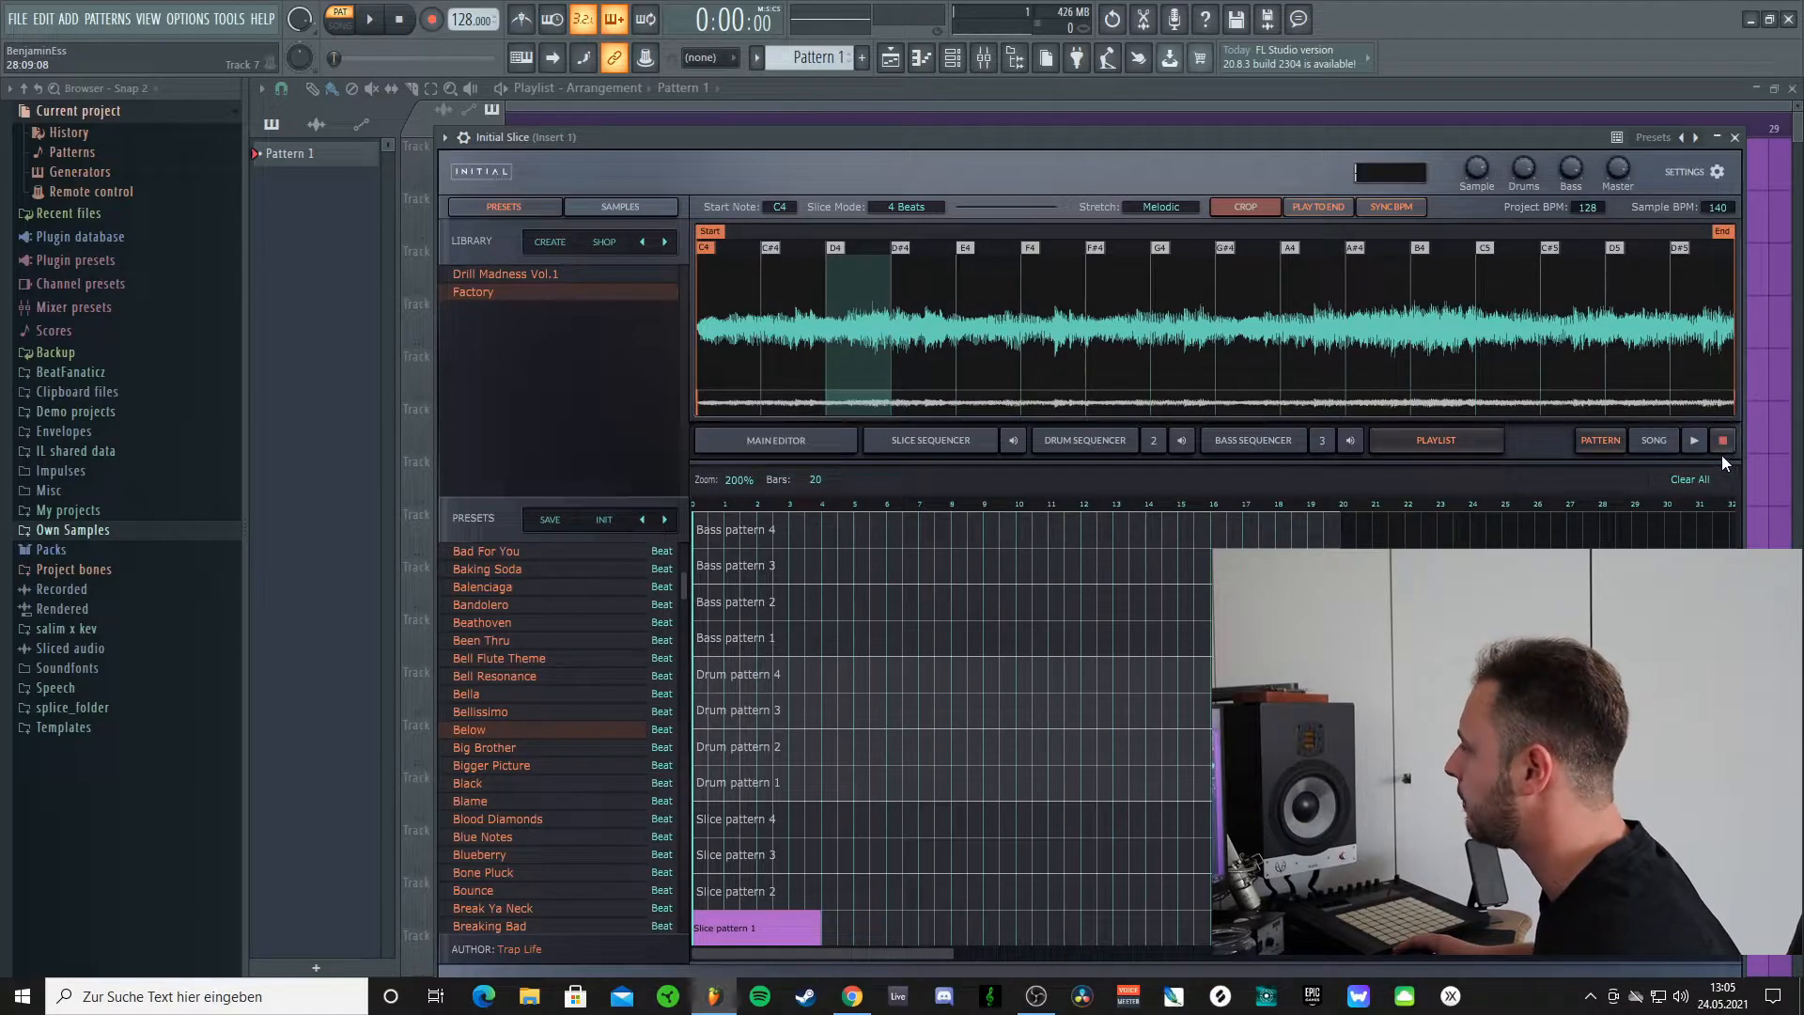
pyautogui.click(1653, 440)
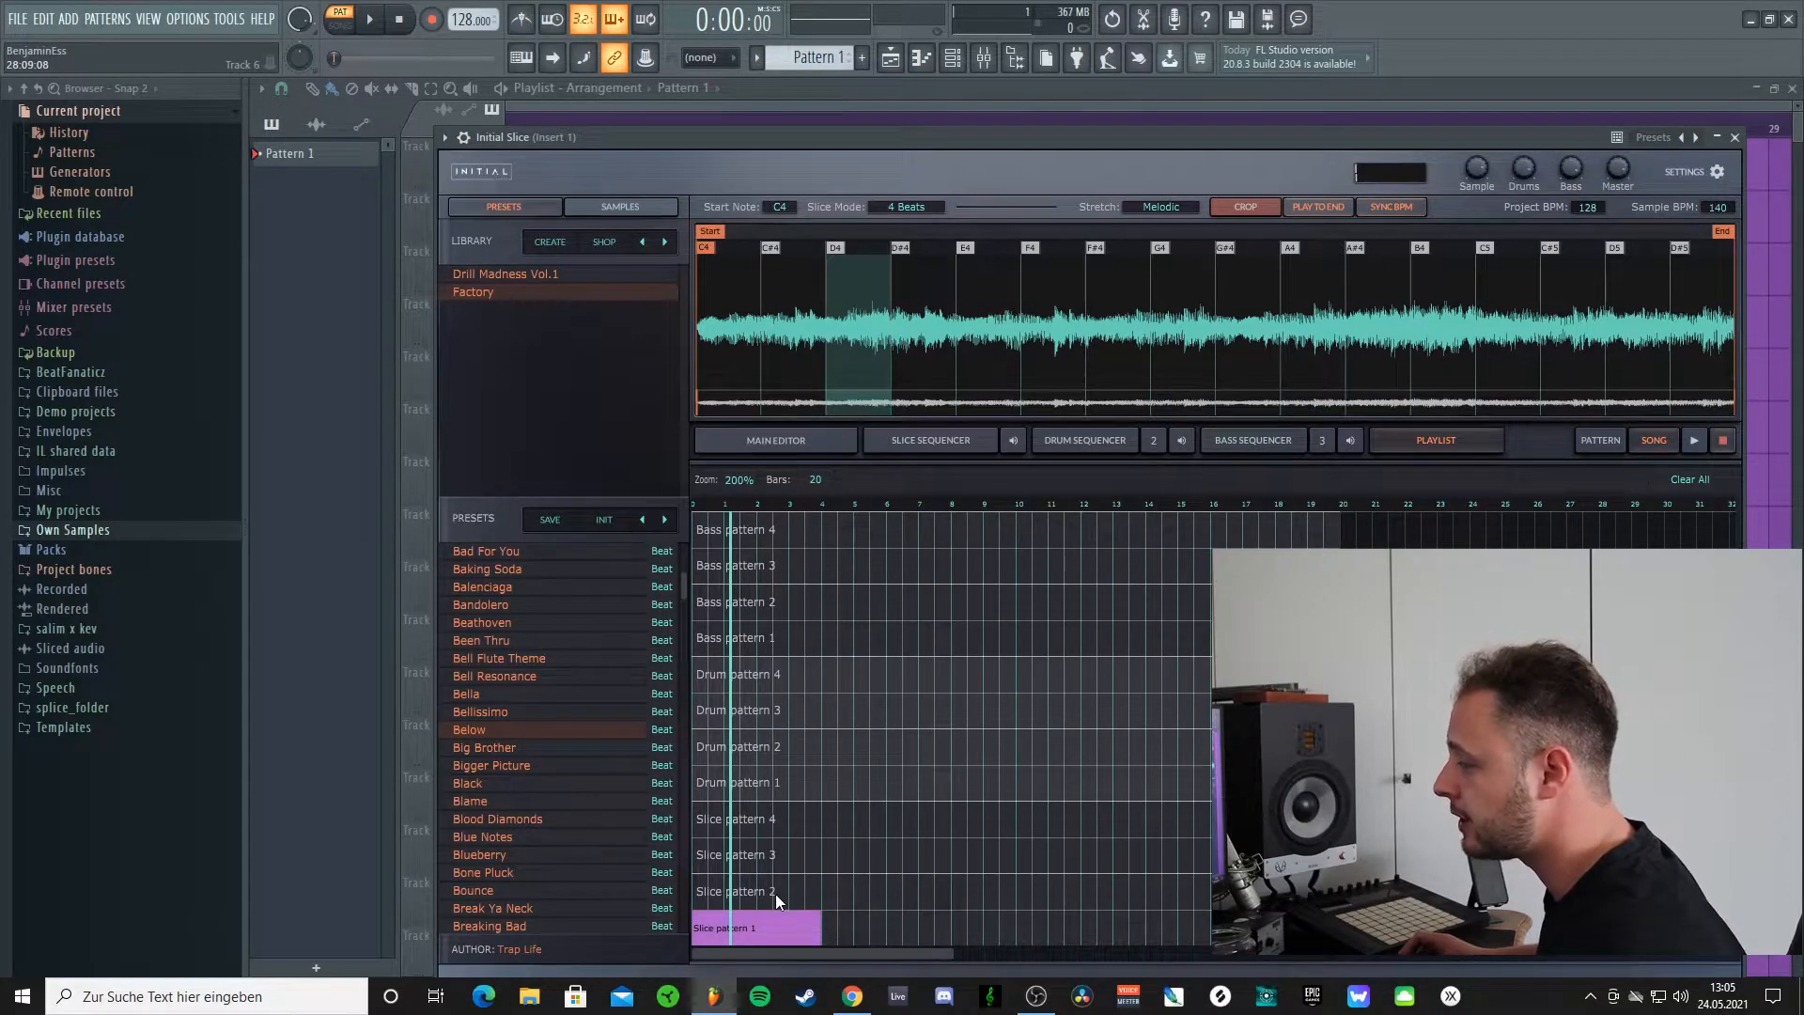
# Step: Place clips of Slice patterns 2, 3 and 4 in the plugin's playlist
pyautogui.click(771, 892)
pyautogui.click(845, 856)
pyautogui.click(943, 855)
pyautogui.click(1039, 819)
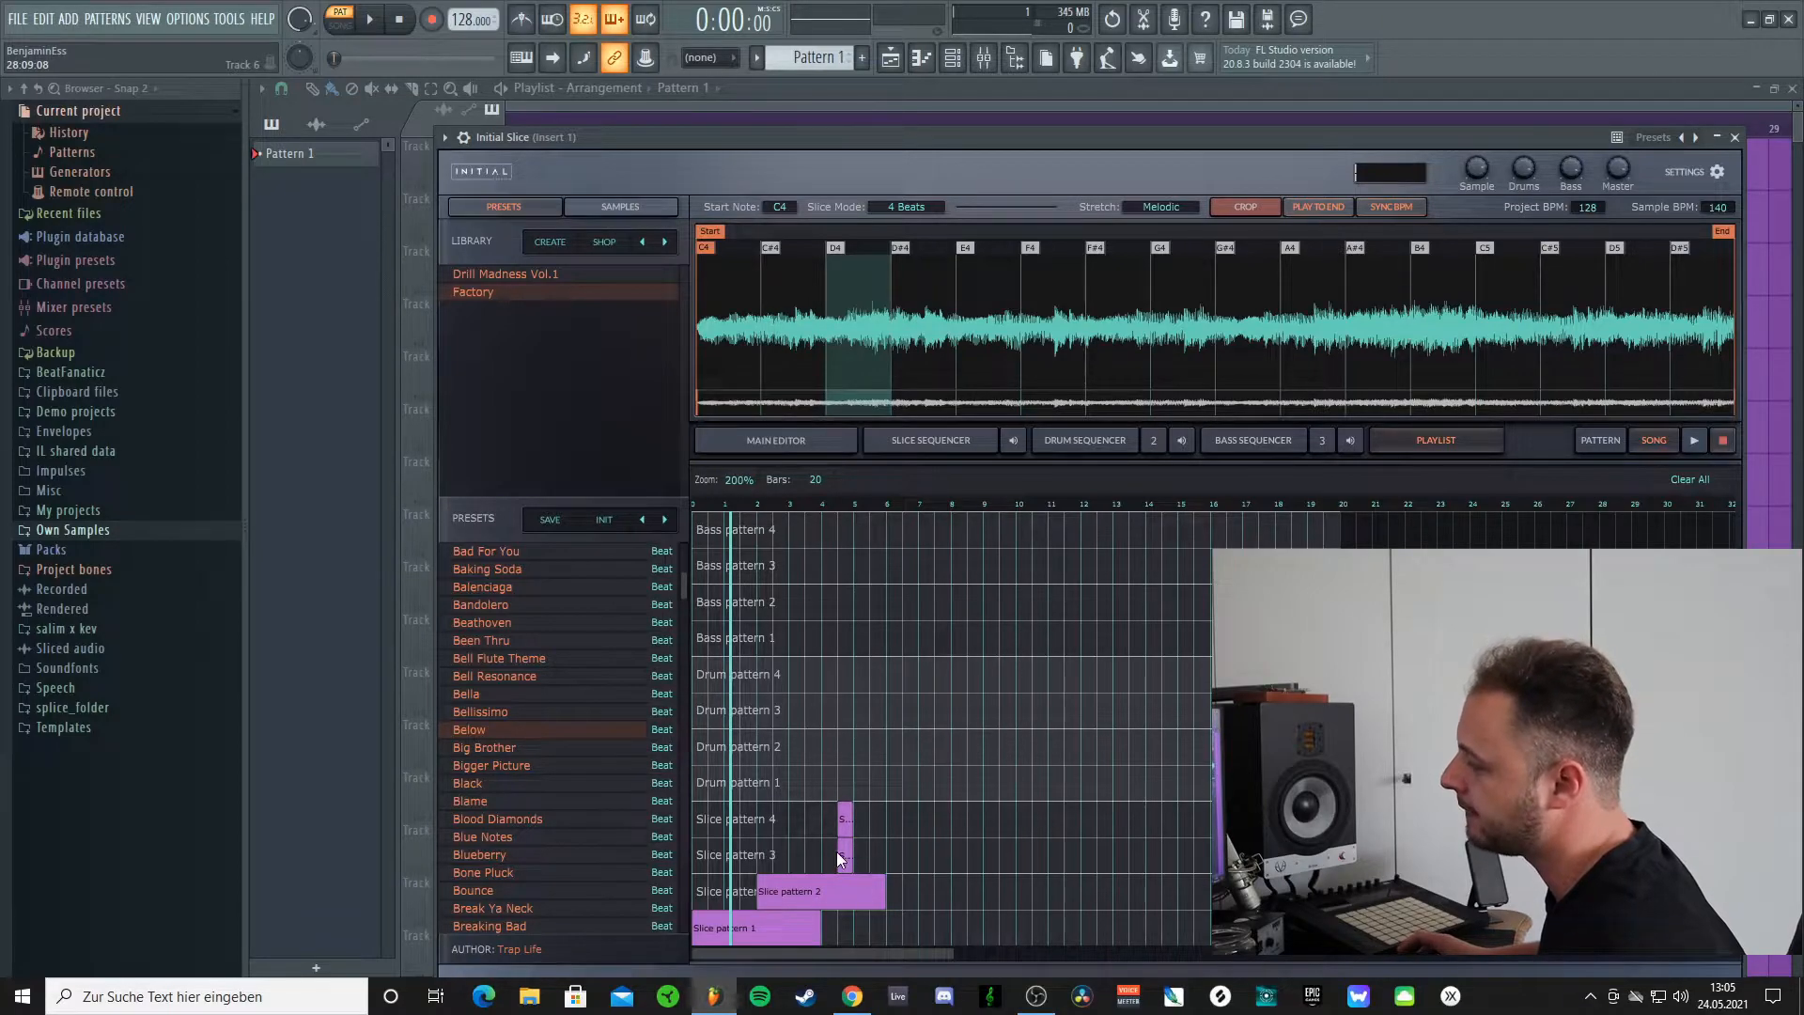
# Step: Delete all slice pattern clips from the plugin's playlist
pyautogui.rightClick(849, 823)
pyautogui.rightClick(831, 889)
pyautogui.rightClick(780, 939)
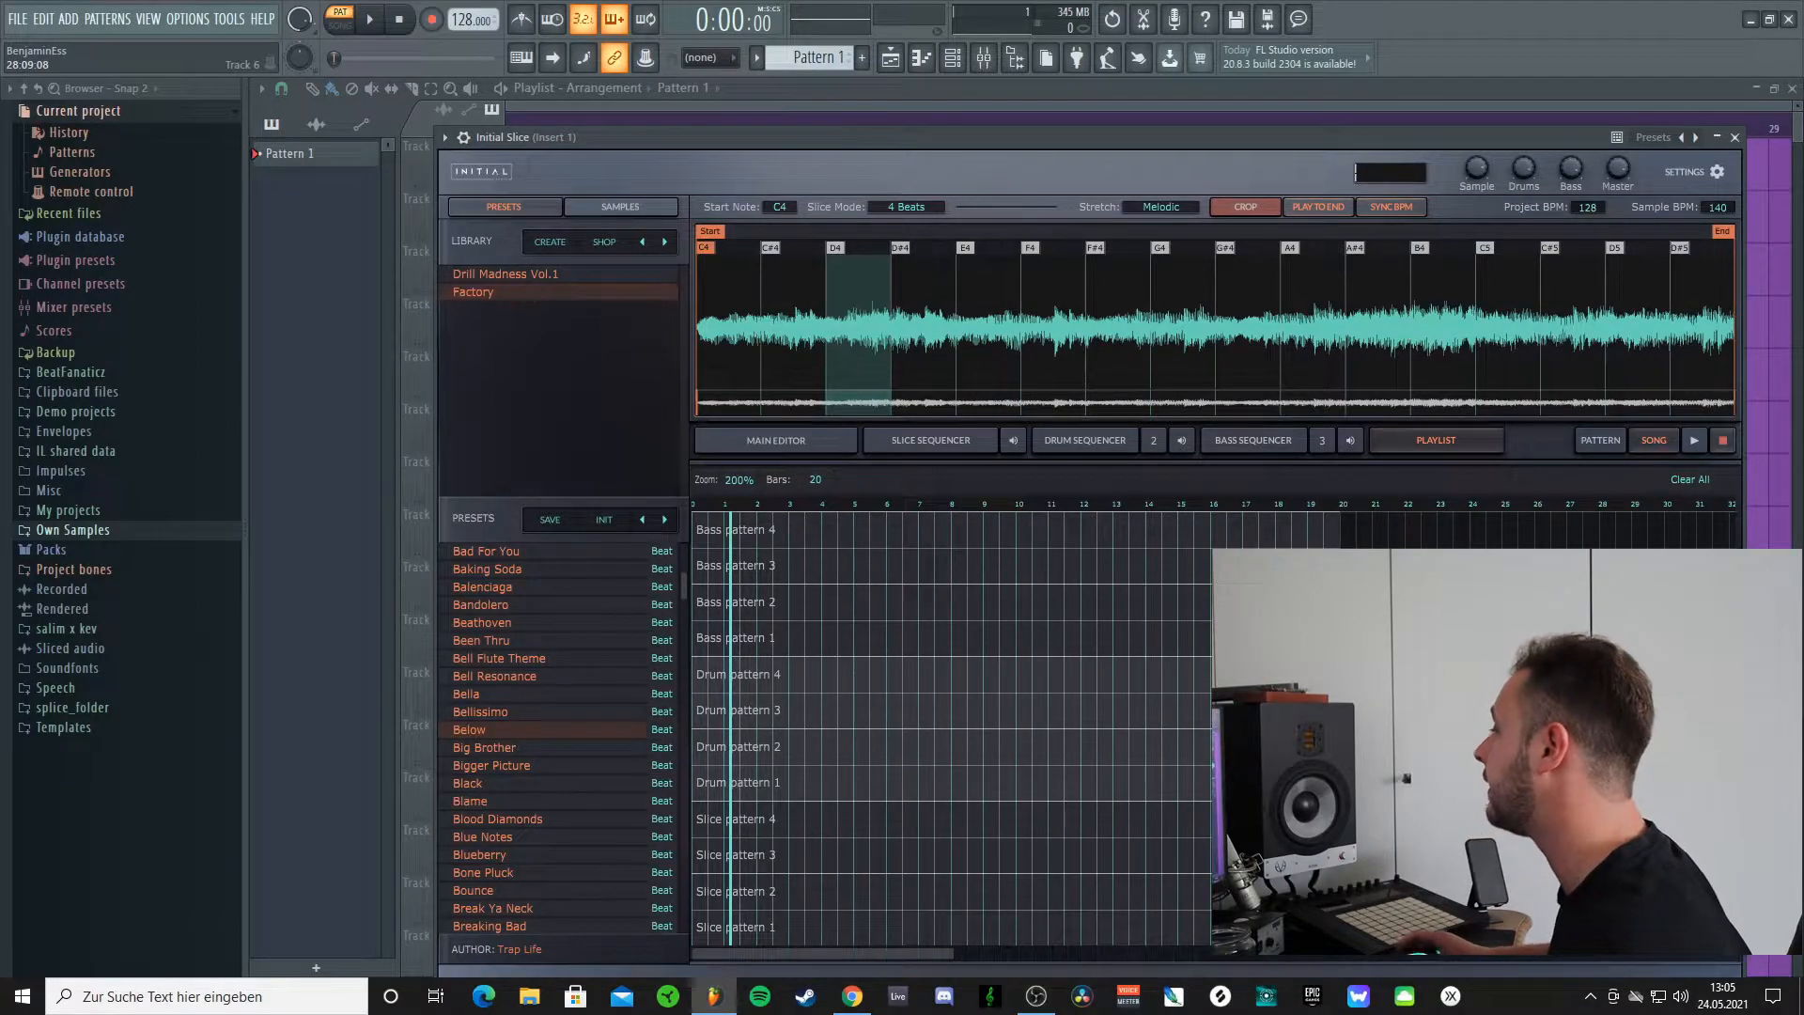
# Step: Try a short F#4 note at beat 7 in the slice sequencer and remove it
pyautogui.click(924, 442)
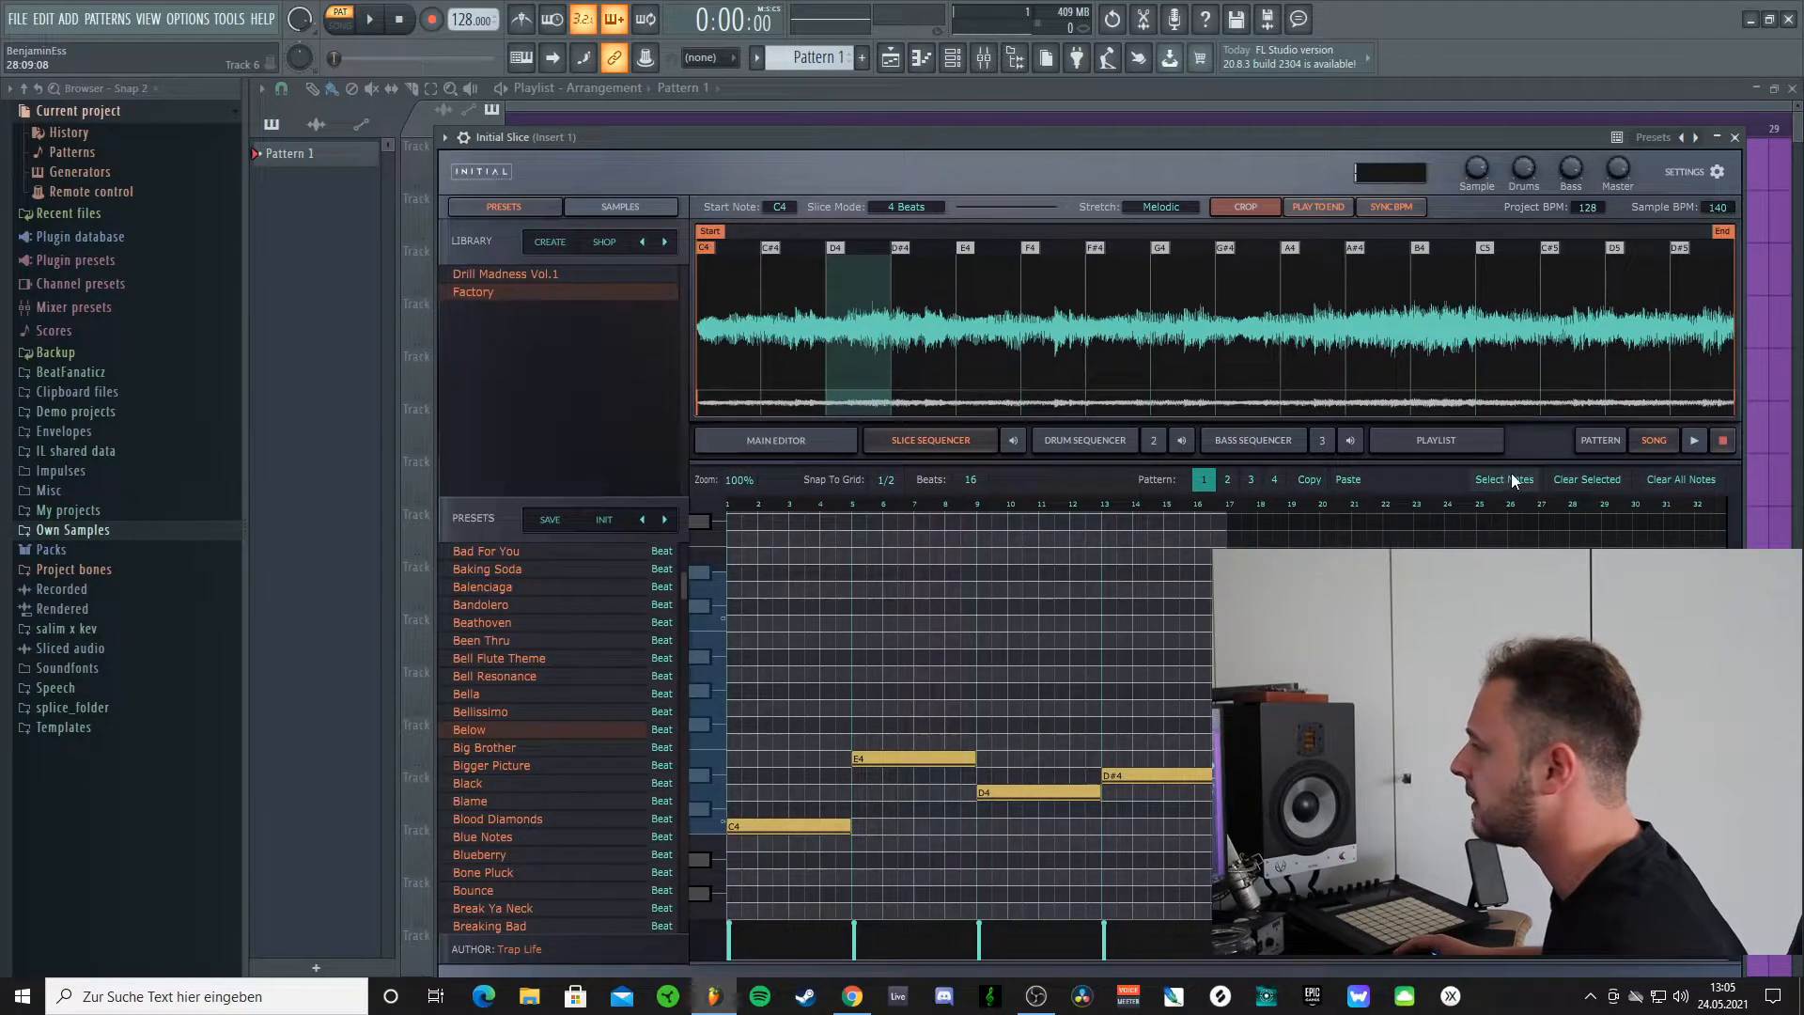
pyautogui.click(922, 724)
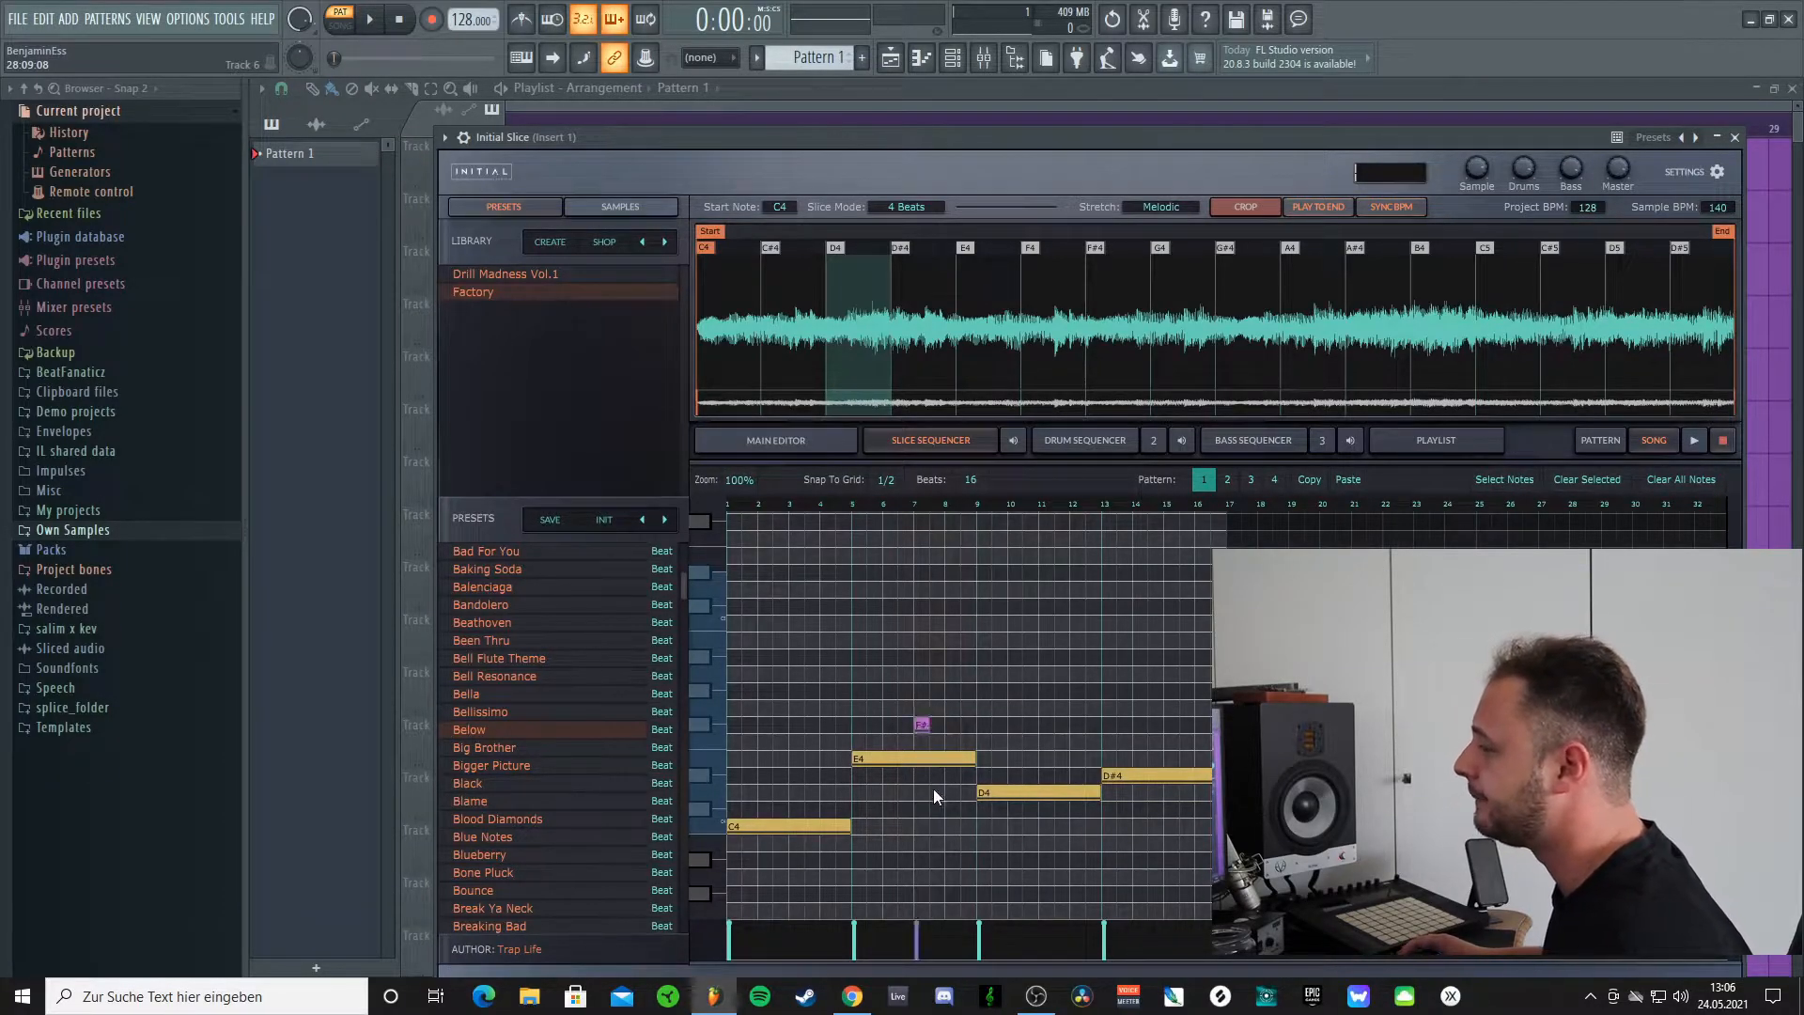
pyautogui.rightClick(922, 727)
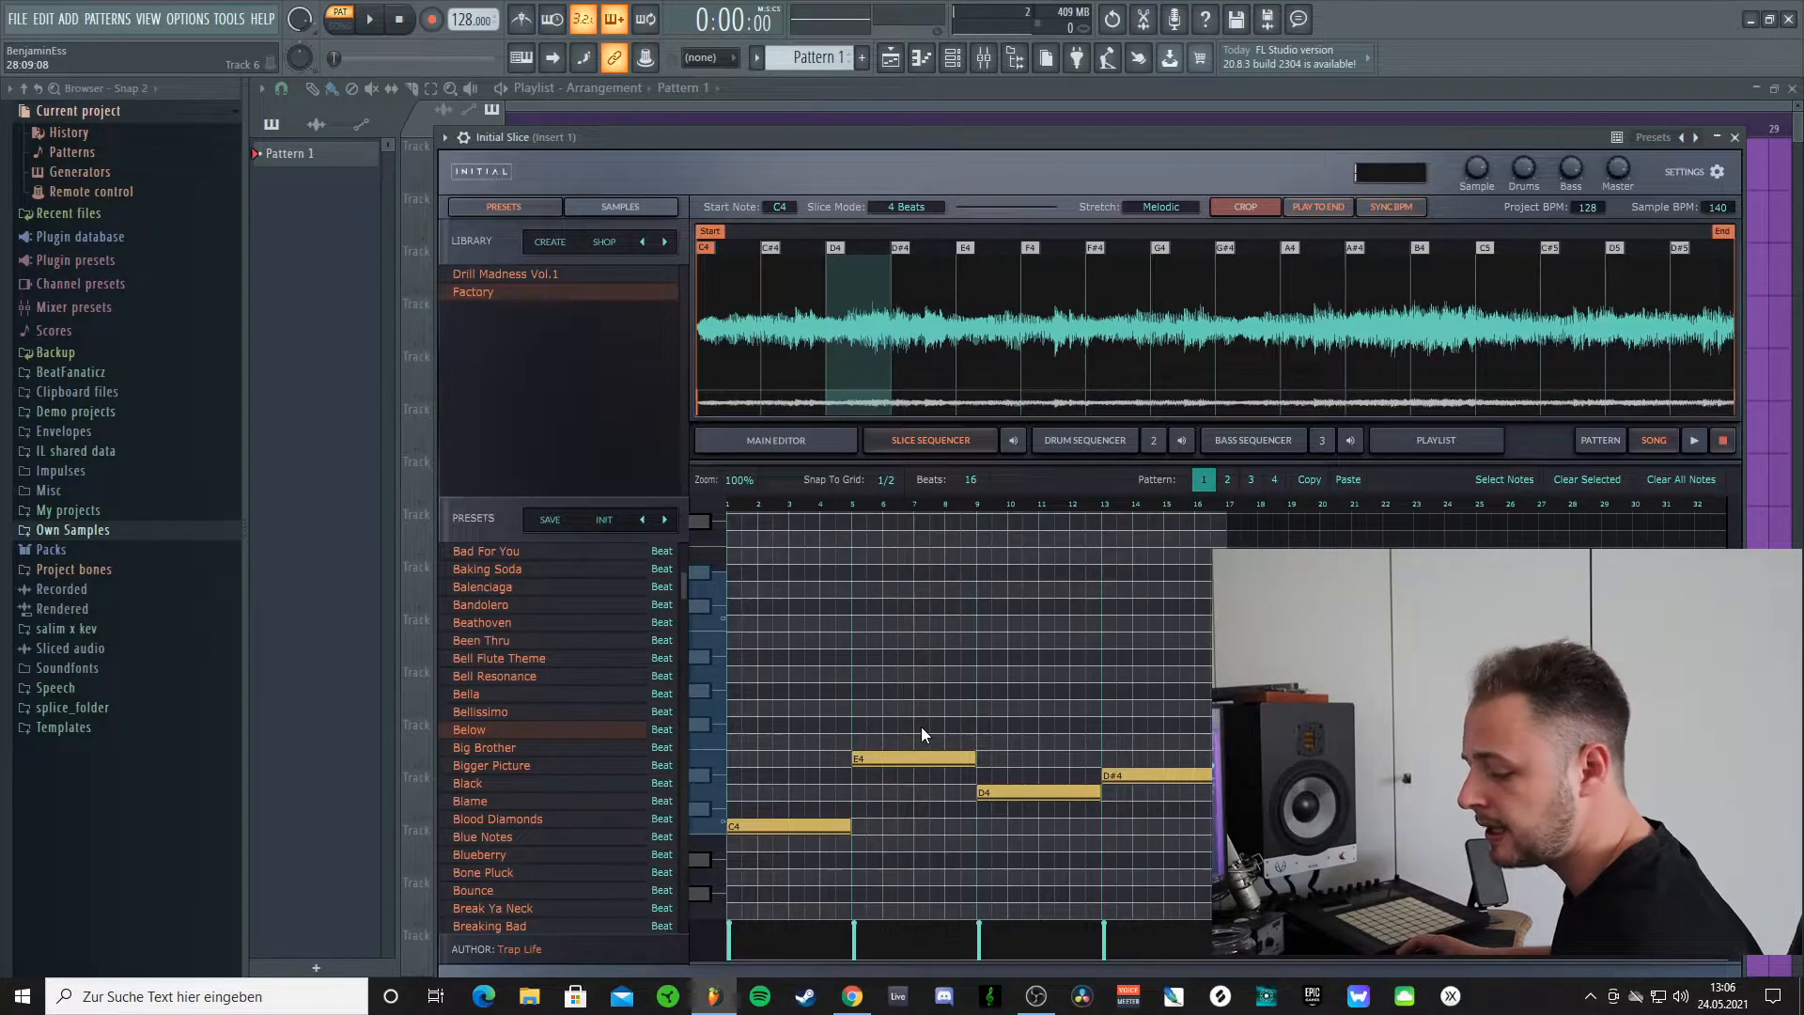
# Step: Delete the E4, D4, D#4 and C4 notes from slice pattern 1
pyautogui.click(911, 757)
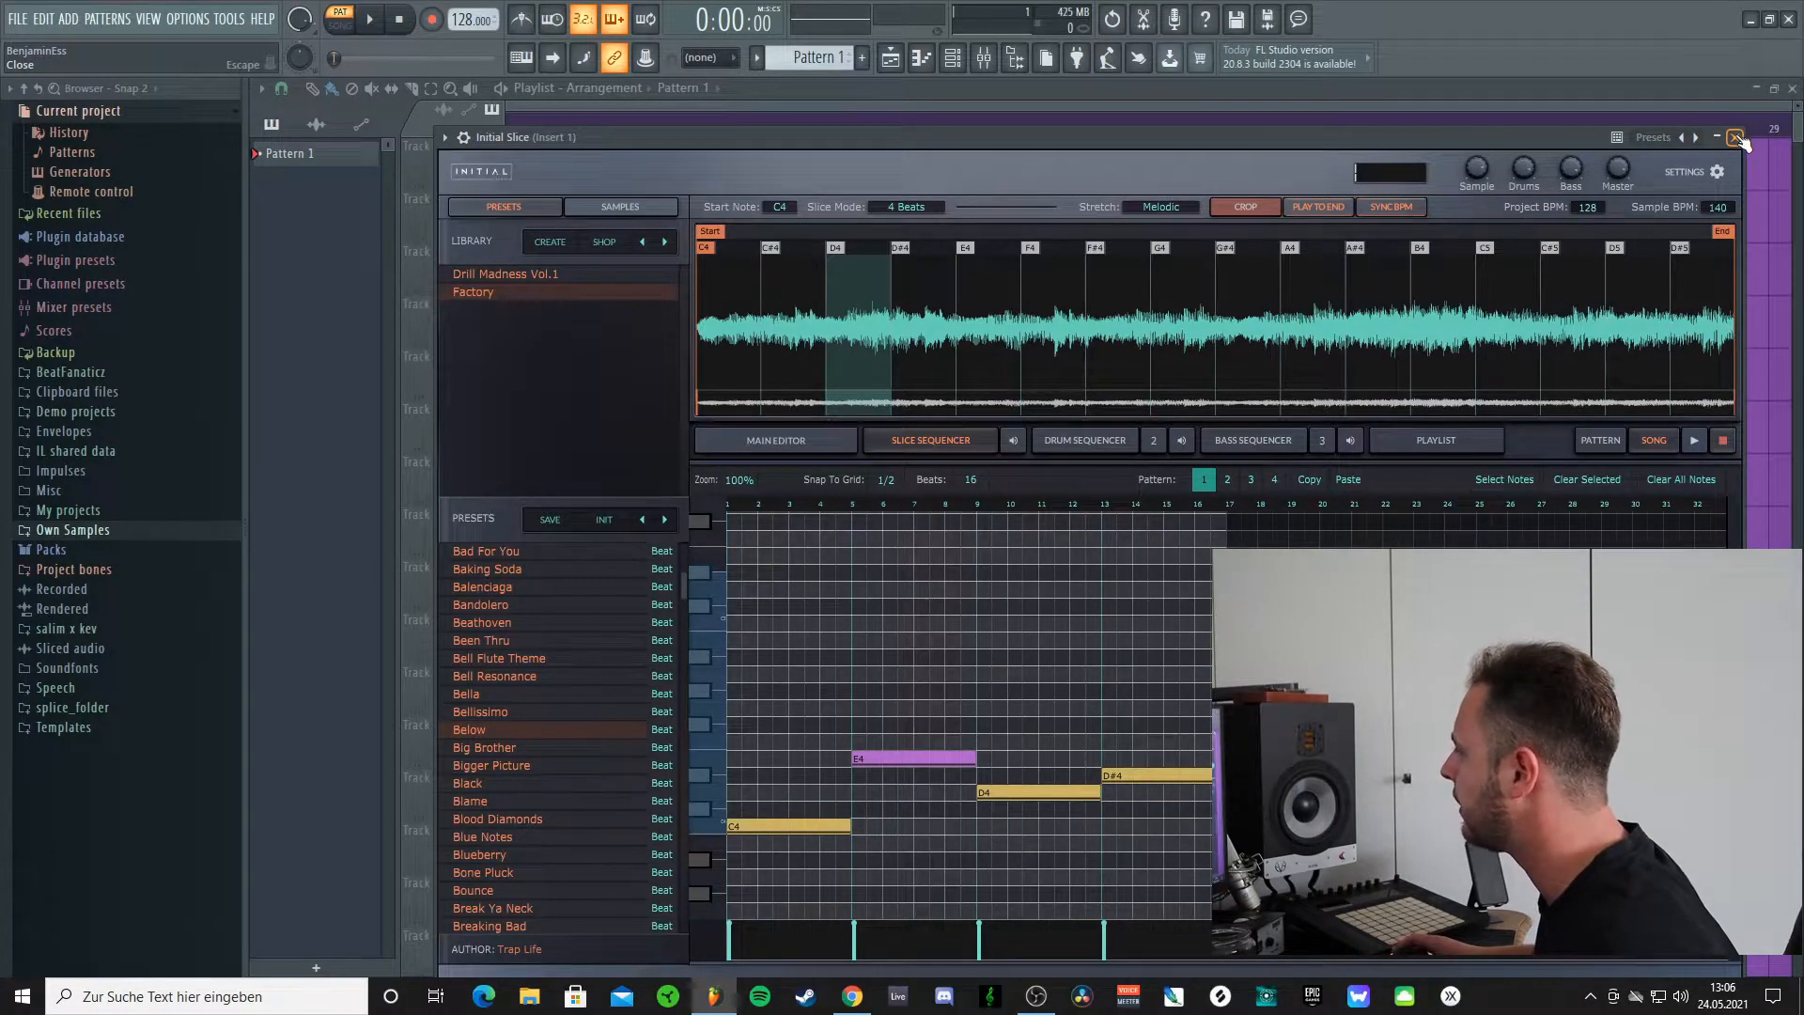
pyautogui.rightClick(938, 759)
pyautogui.rightClick(1023, 793)
pyautogui.rightClick(1151, 780)
pyautogui.rightClick(823, 824)
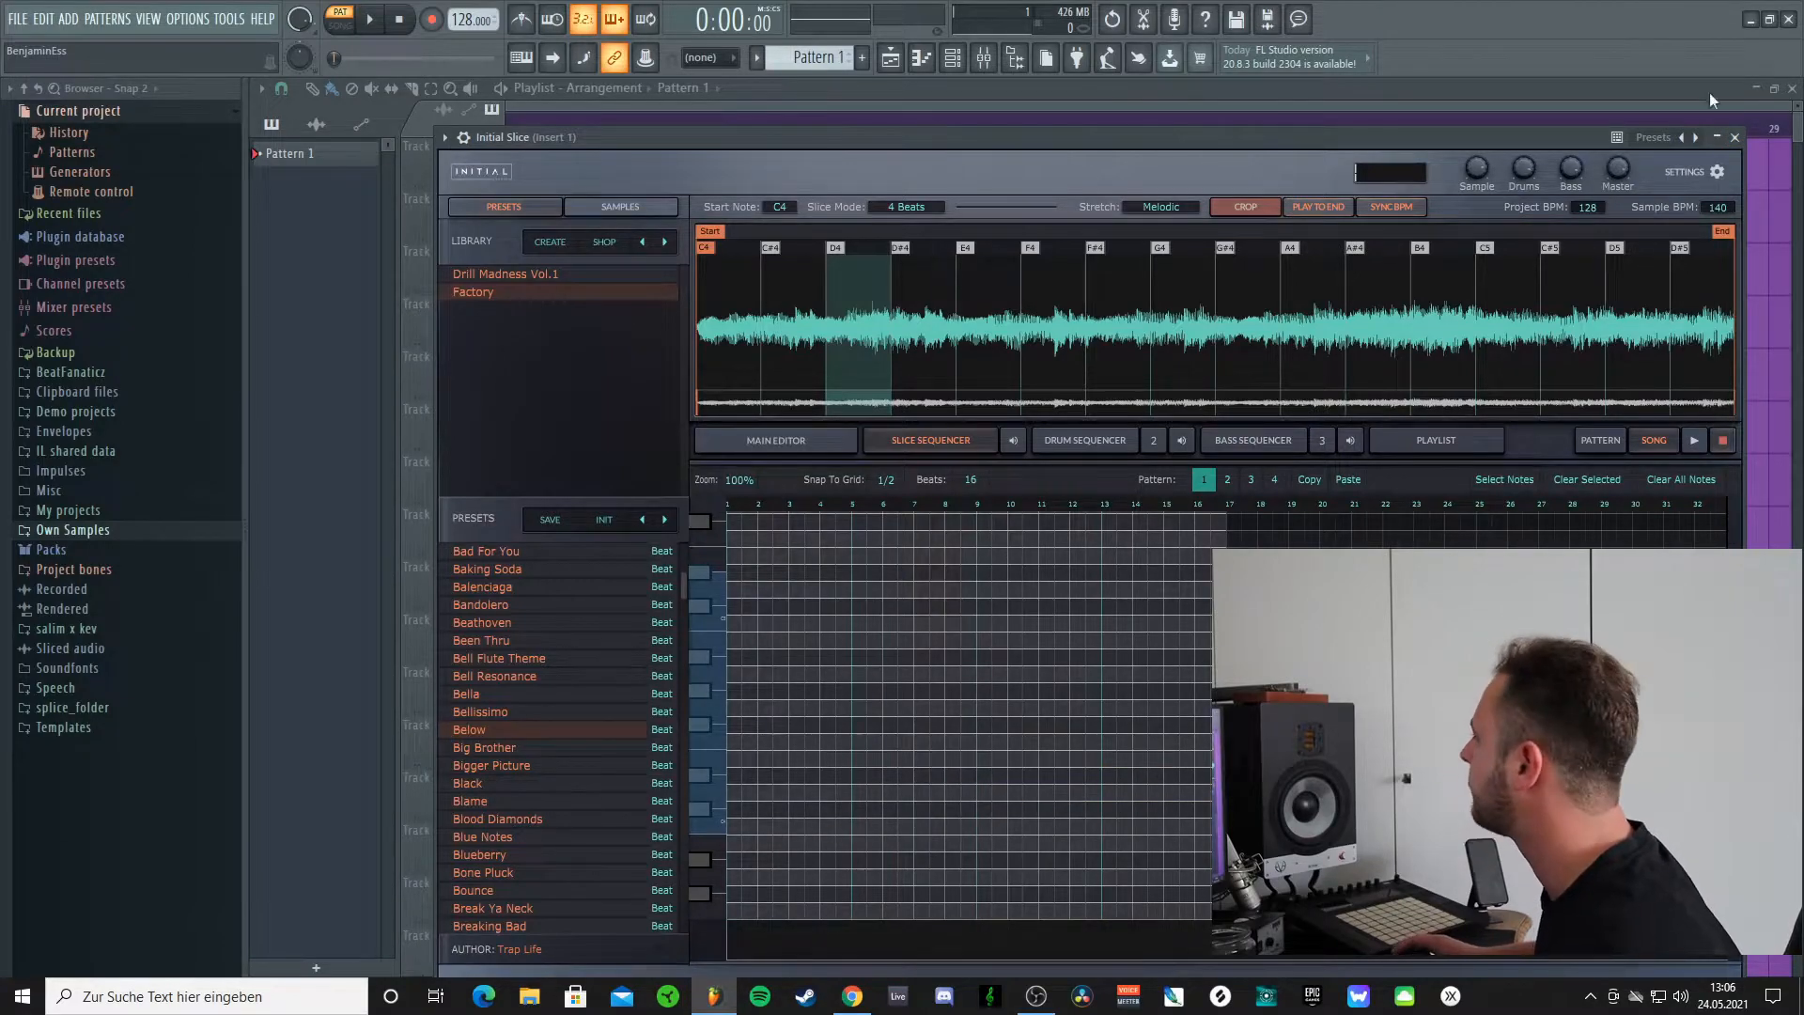
# Step: Close and reopen Initial Slice, show its slice sequencer, and move the plugin window below the channel rack
pyautogui.click(1734, 137)
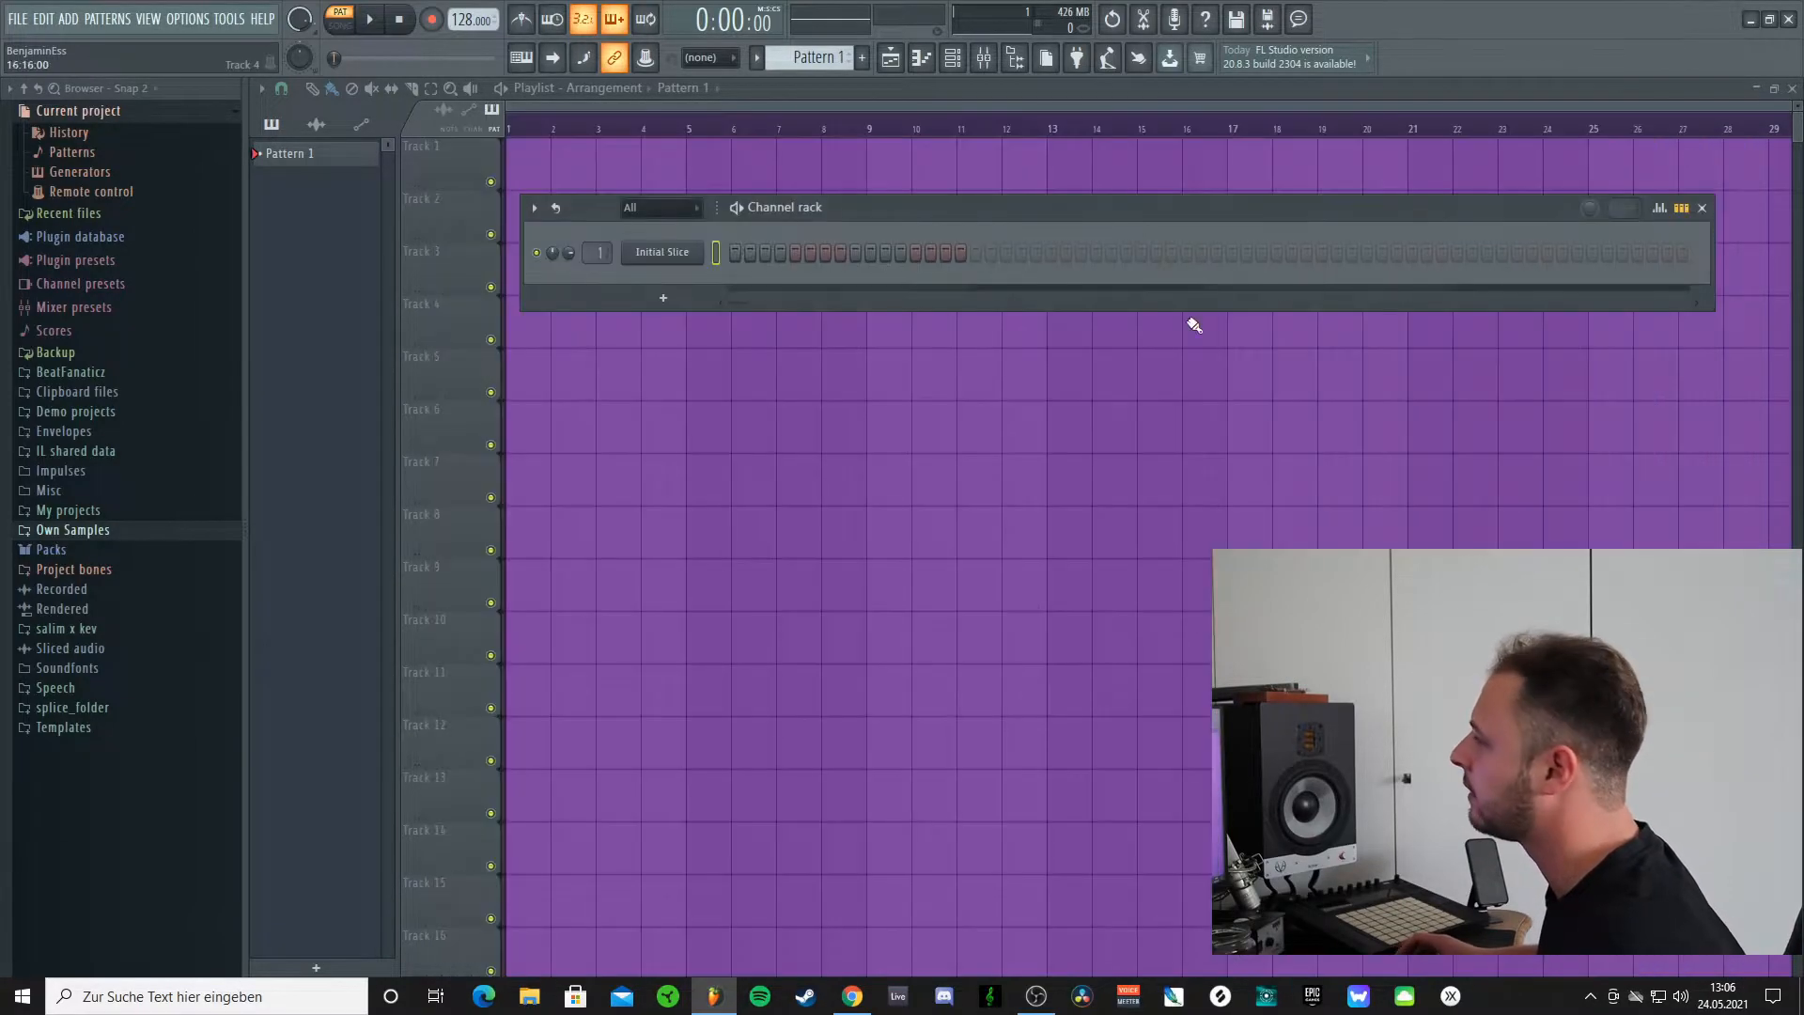
pyautogui.click(638, 263)
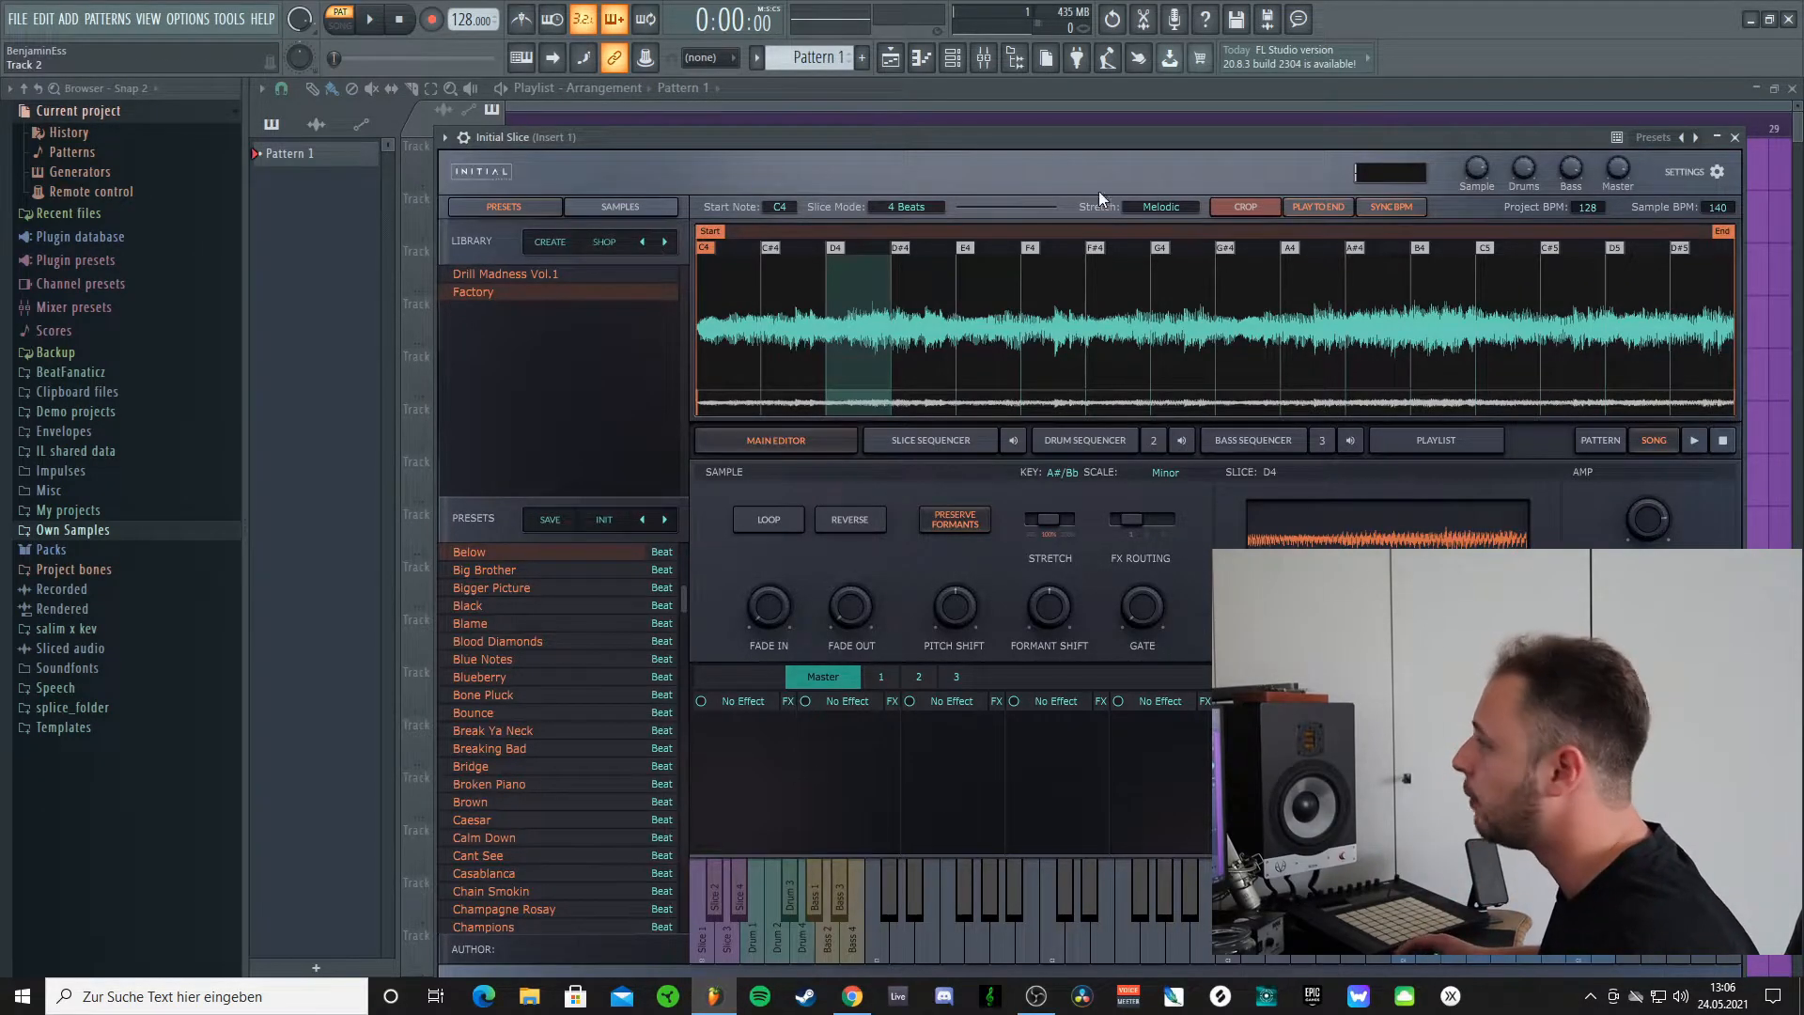
pyautogui.click(958, 438)
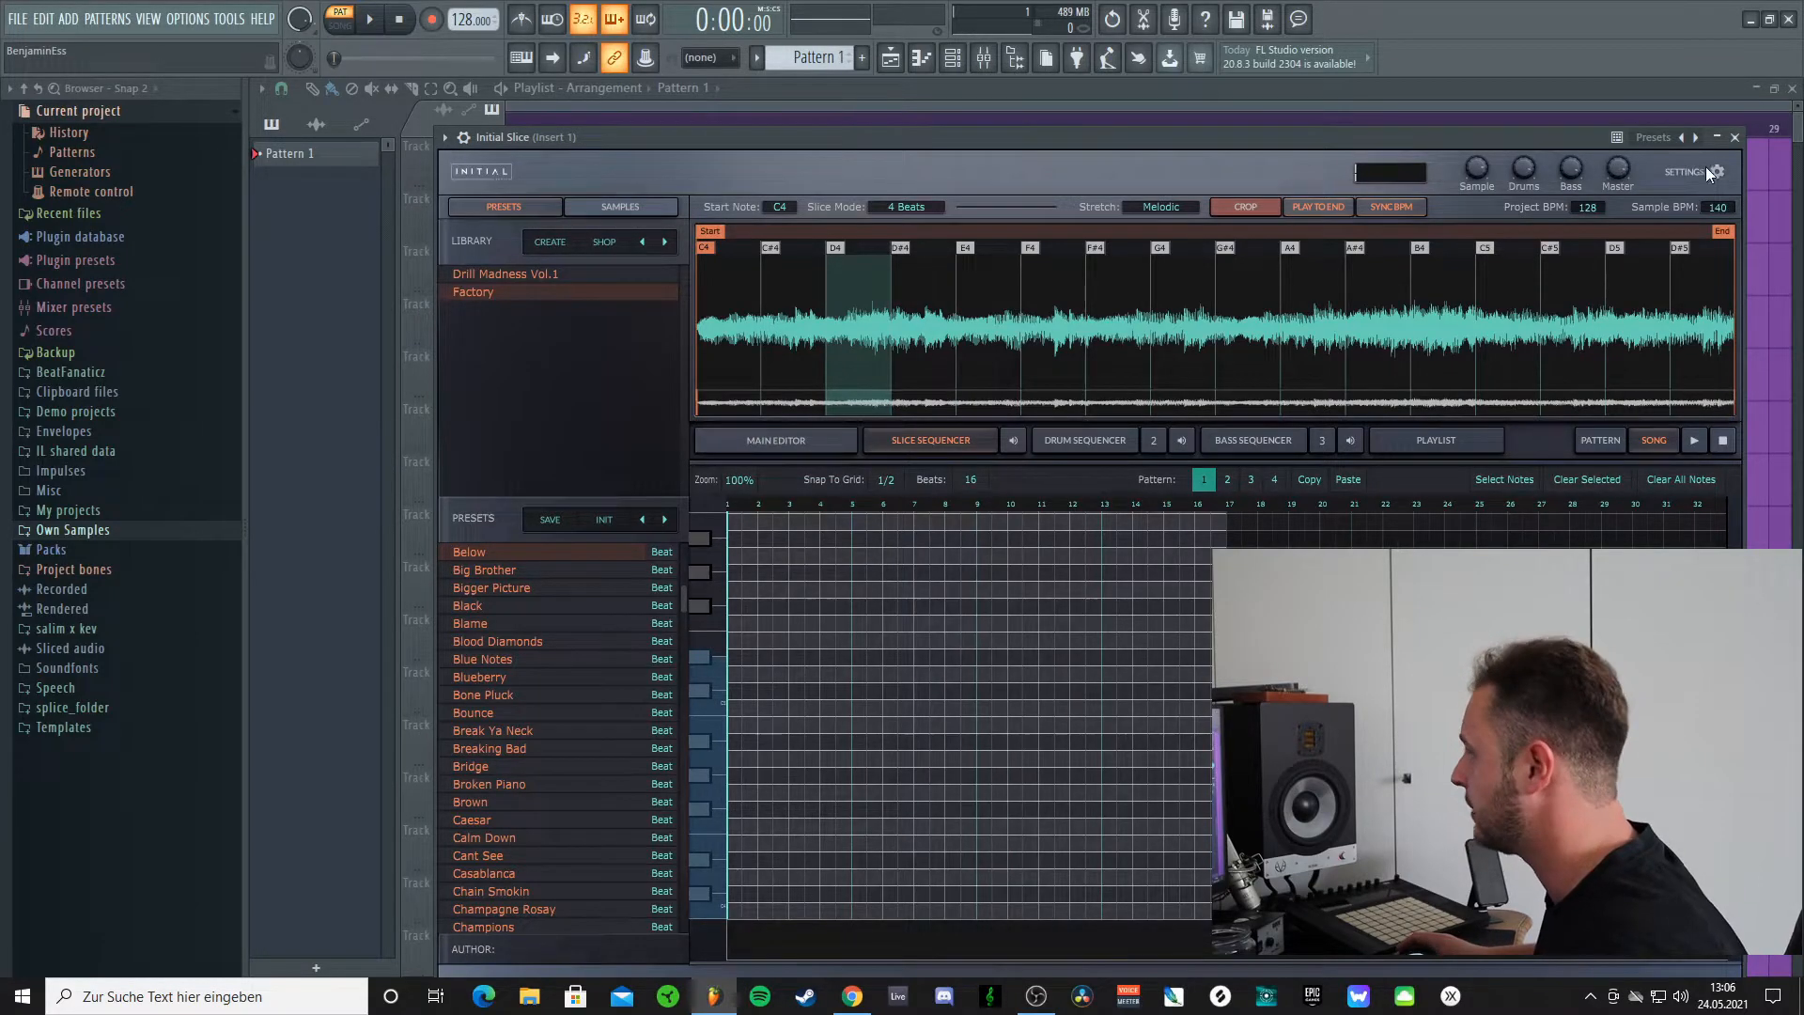
pyautogui.moveTo(1514, 136); pyautogui.dragTo(1509, 205)
pyautogui.moveTo(1327, 211); pyautogui.dragTo(1339, 318)
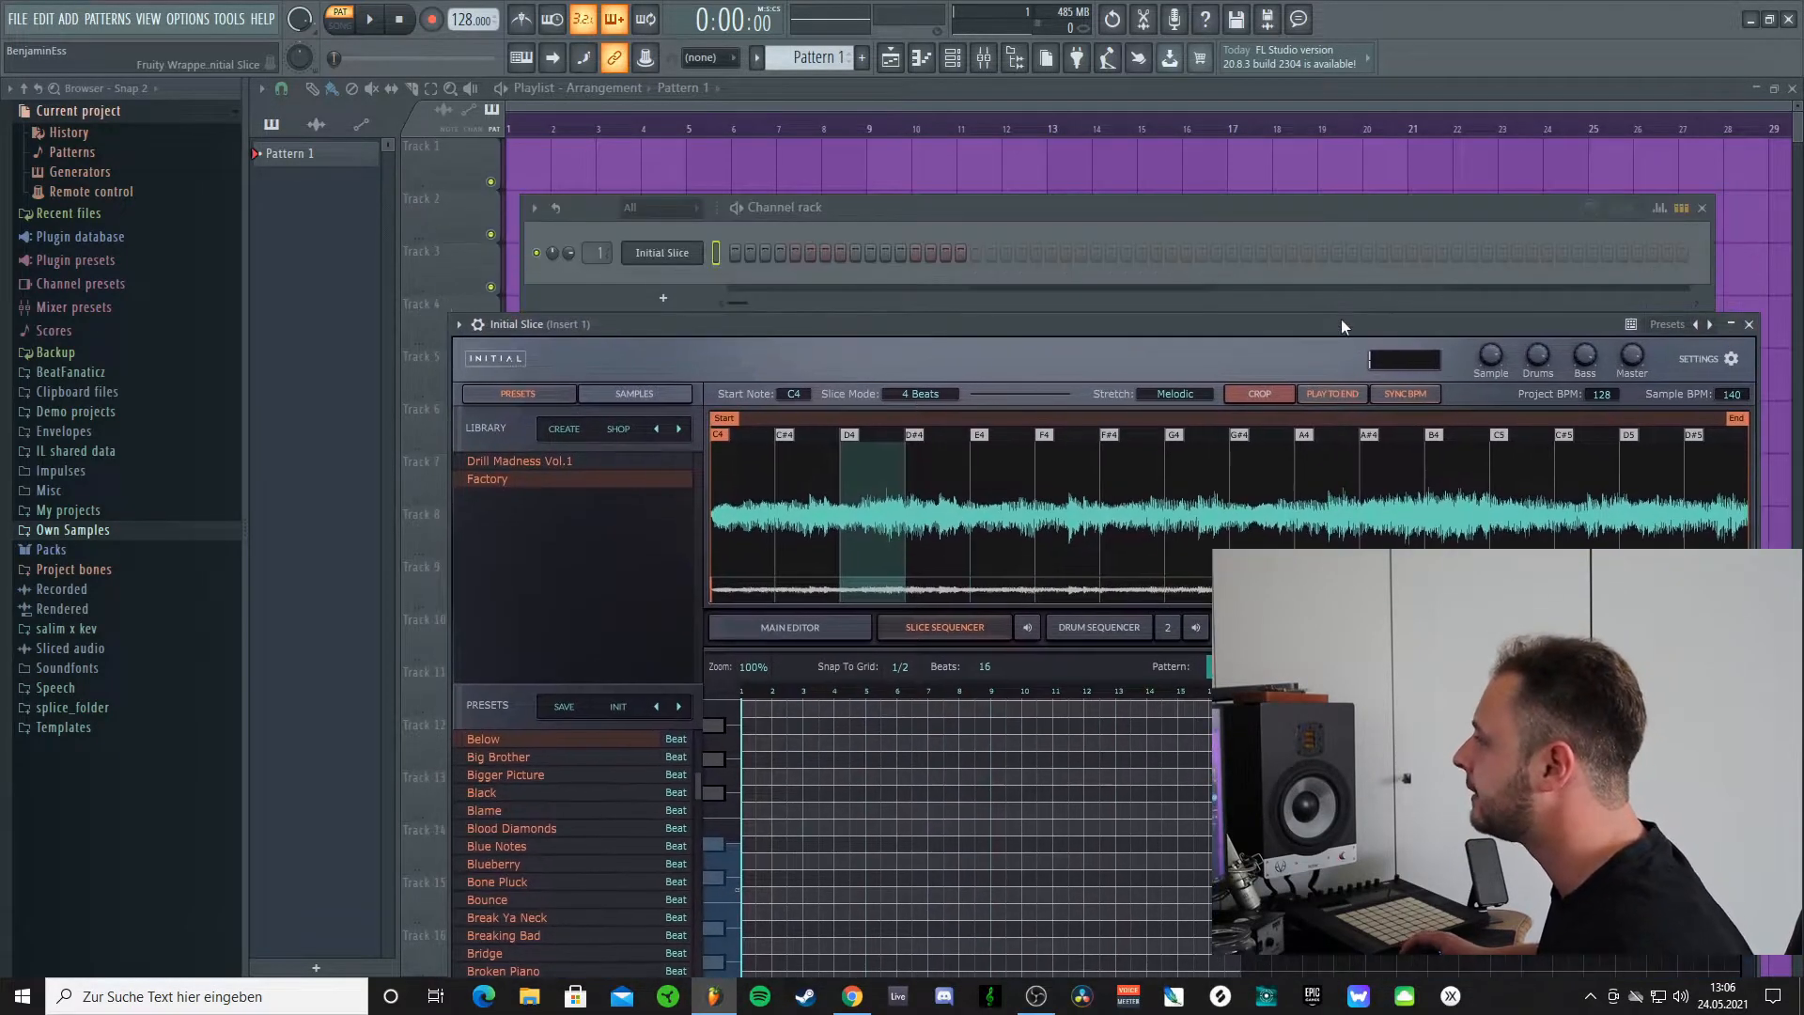
# Step: Enter four one-bar notes in the Initial Slice channel's piano roll, starting with C4 in bar 1
pyautogui.rightClick(648, 251)
pyautogui.click(742, 251)
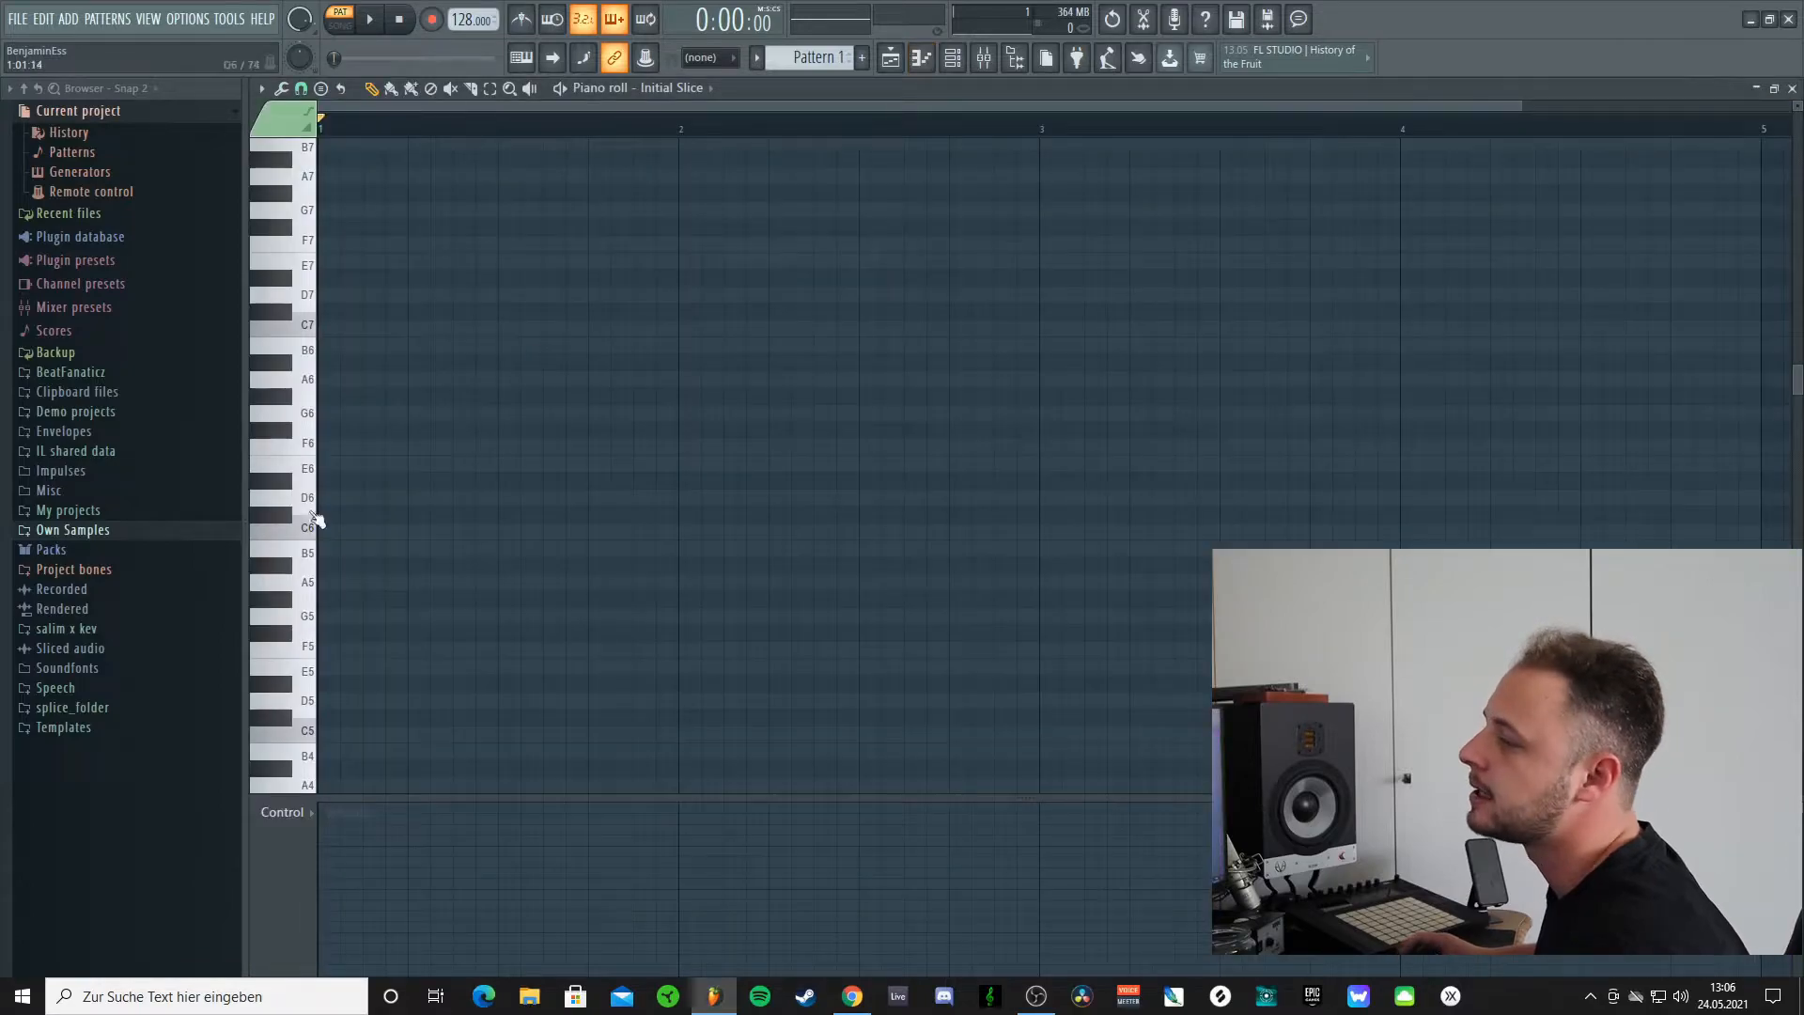
pyautogui.scroll(-5, 324, 530)
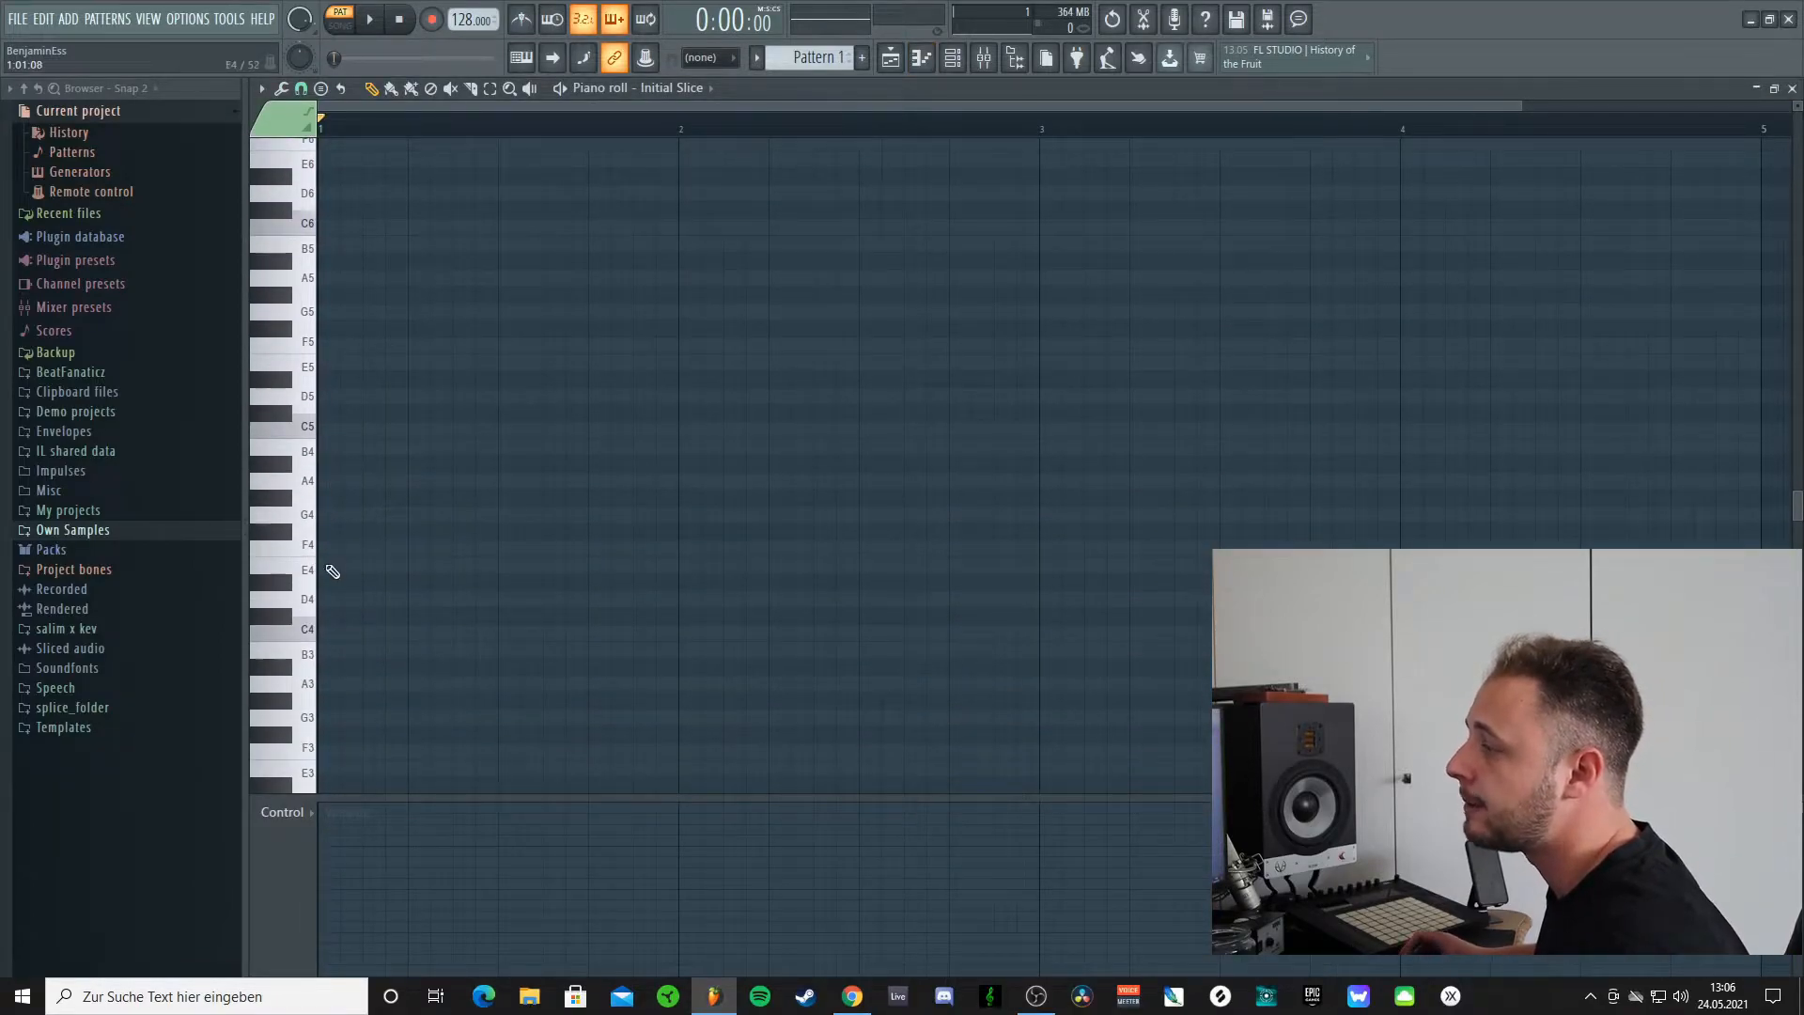
pyautogui.click(324, 632)
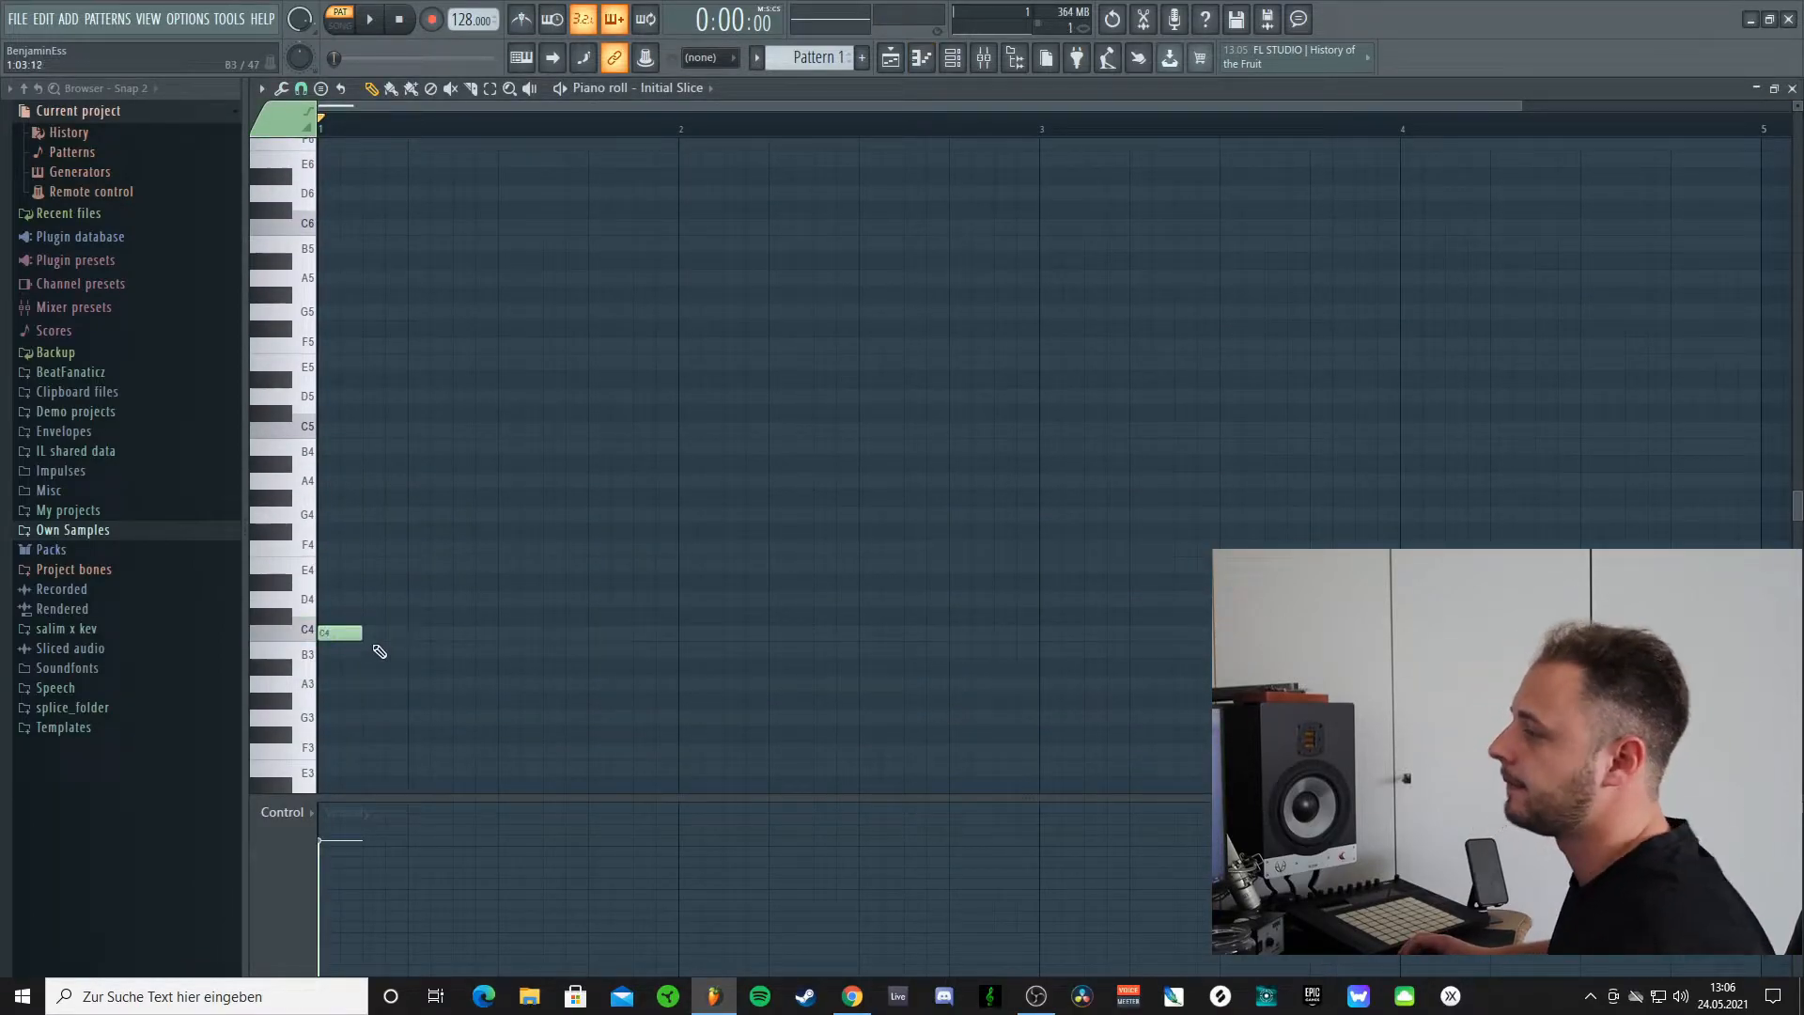
pyautogui.moveTo(364, 634); pyautogui.dragTo(680, 657)
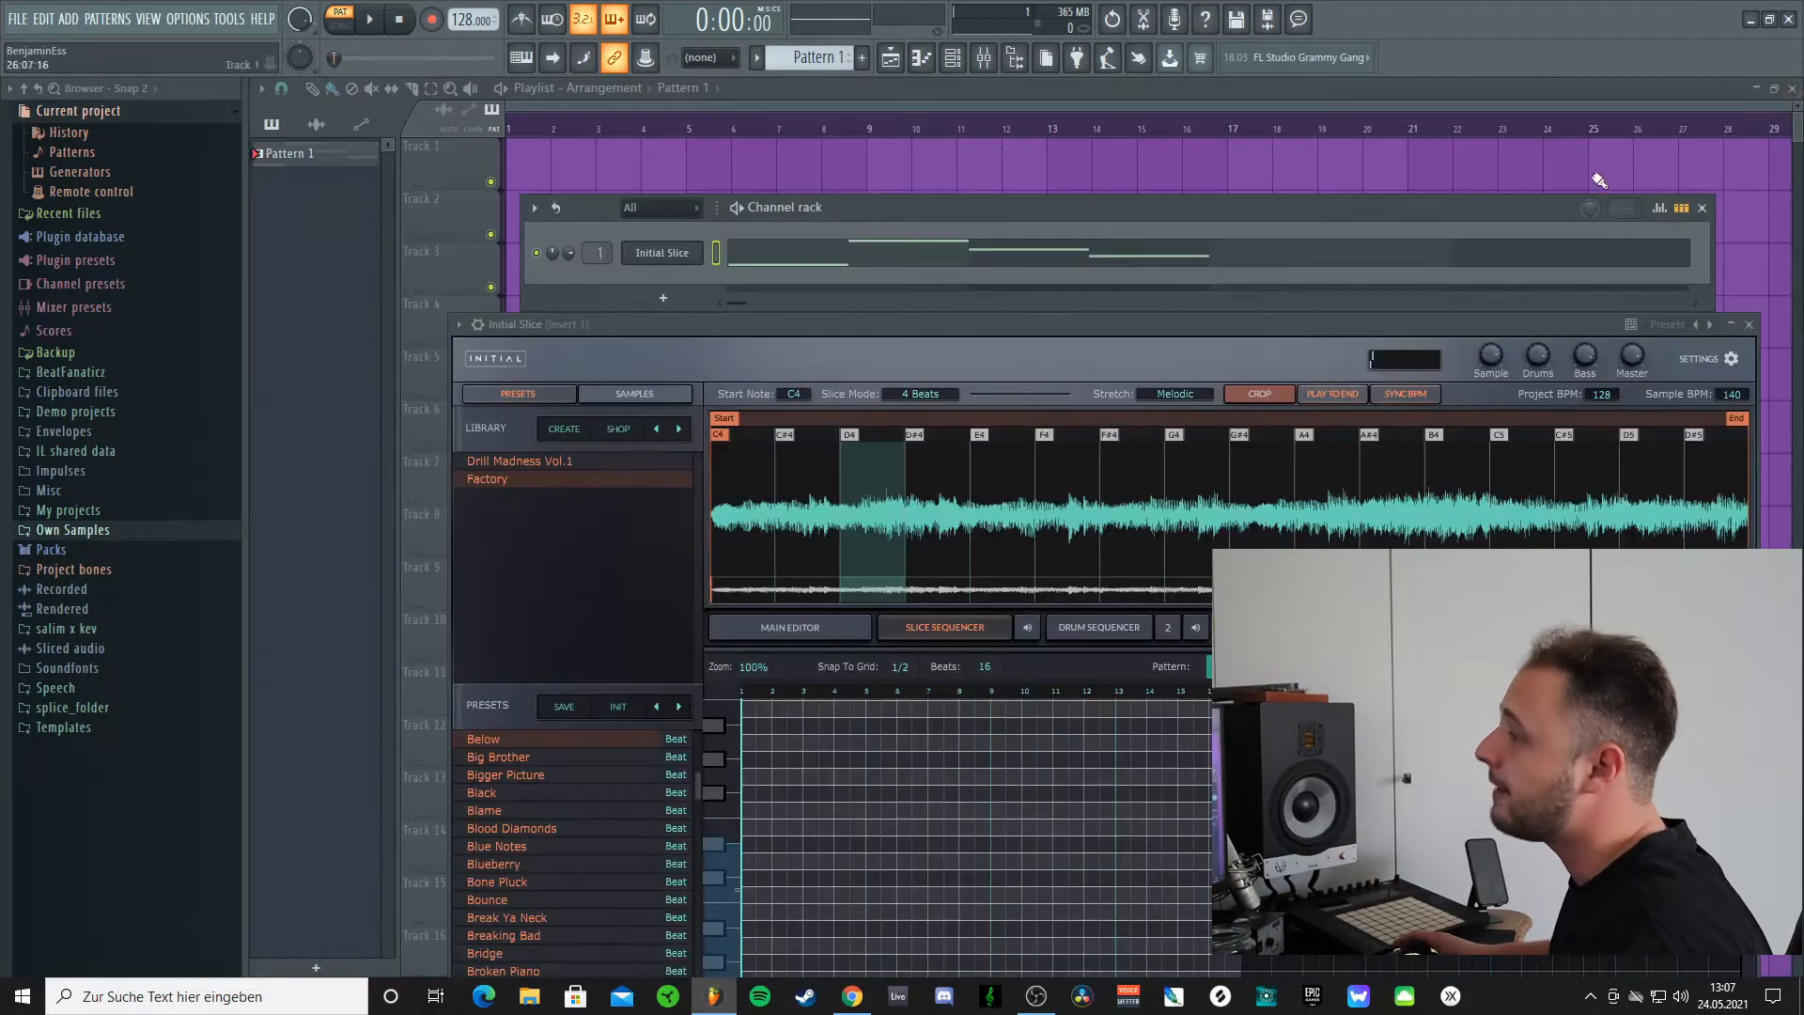
pyautogui.click(1792, 87)
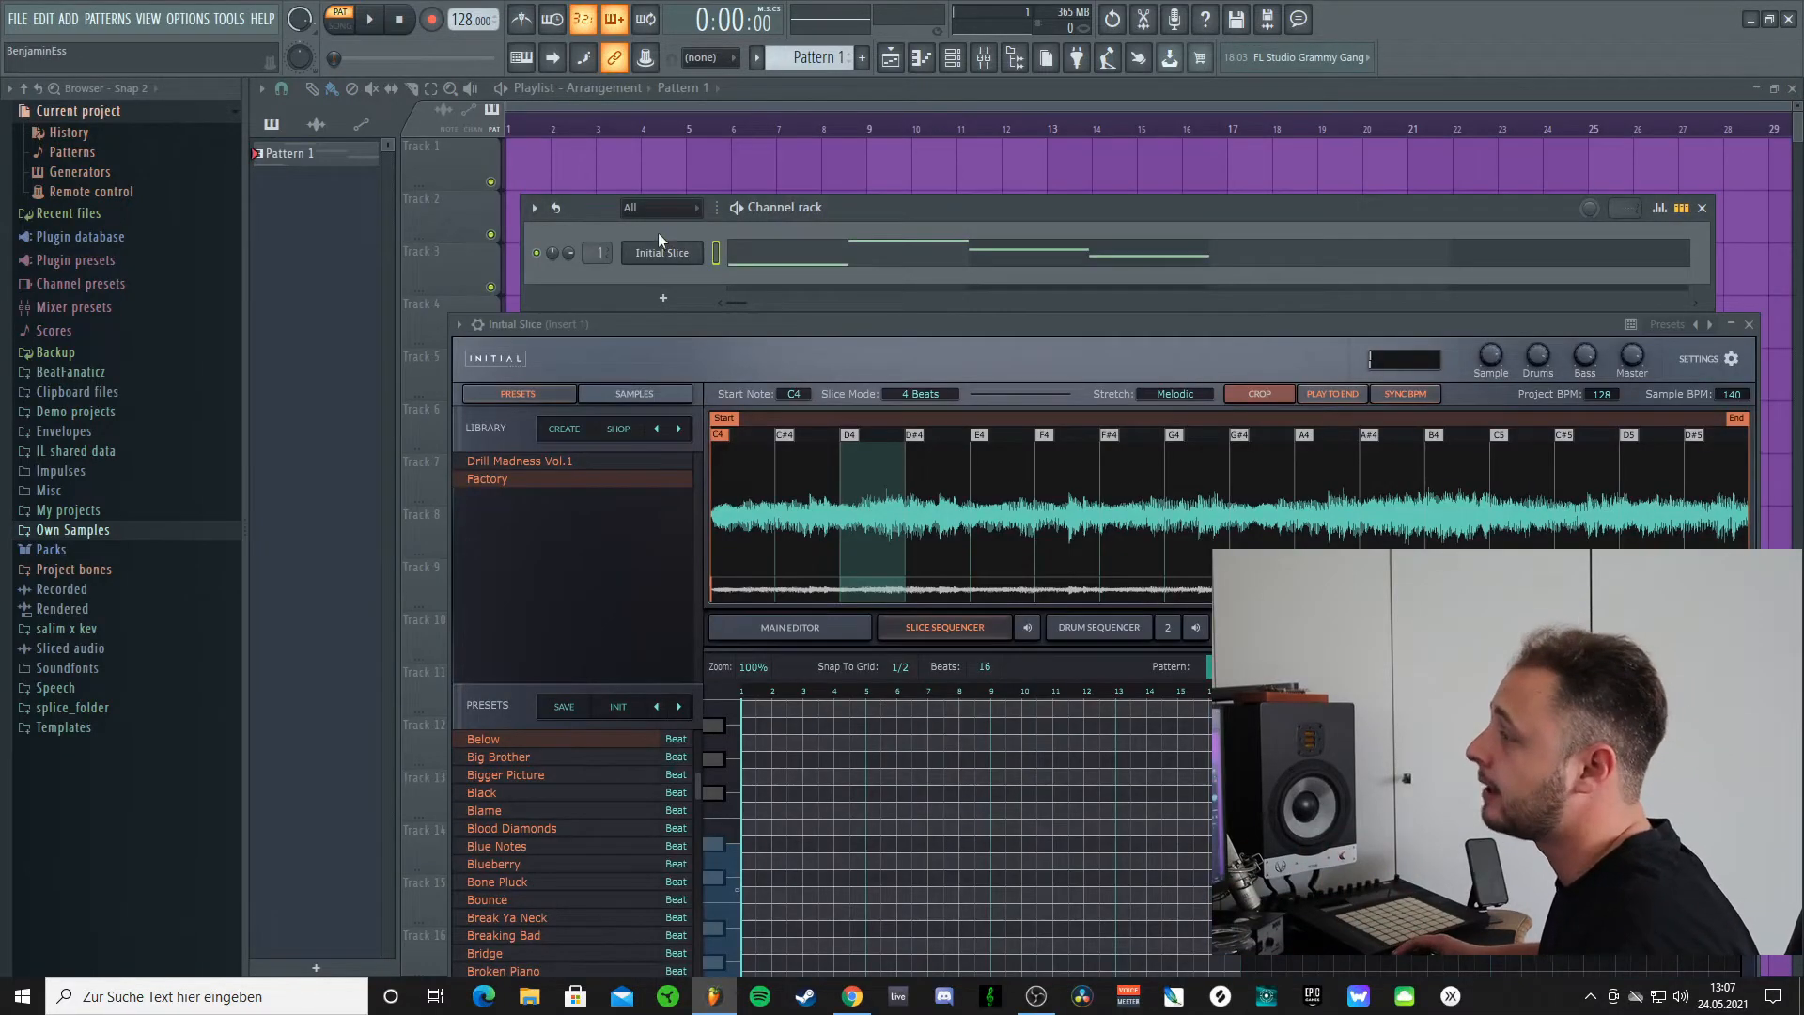
# Step: Quick-render Pattern 1 as an audio clip
pyautogui.rightClick(288, 157)
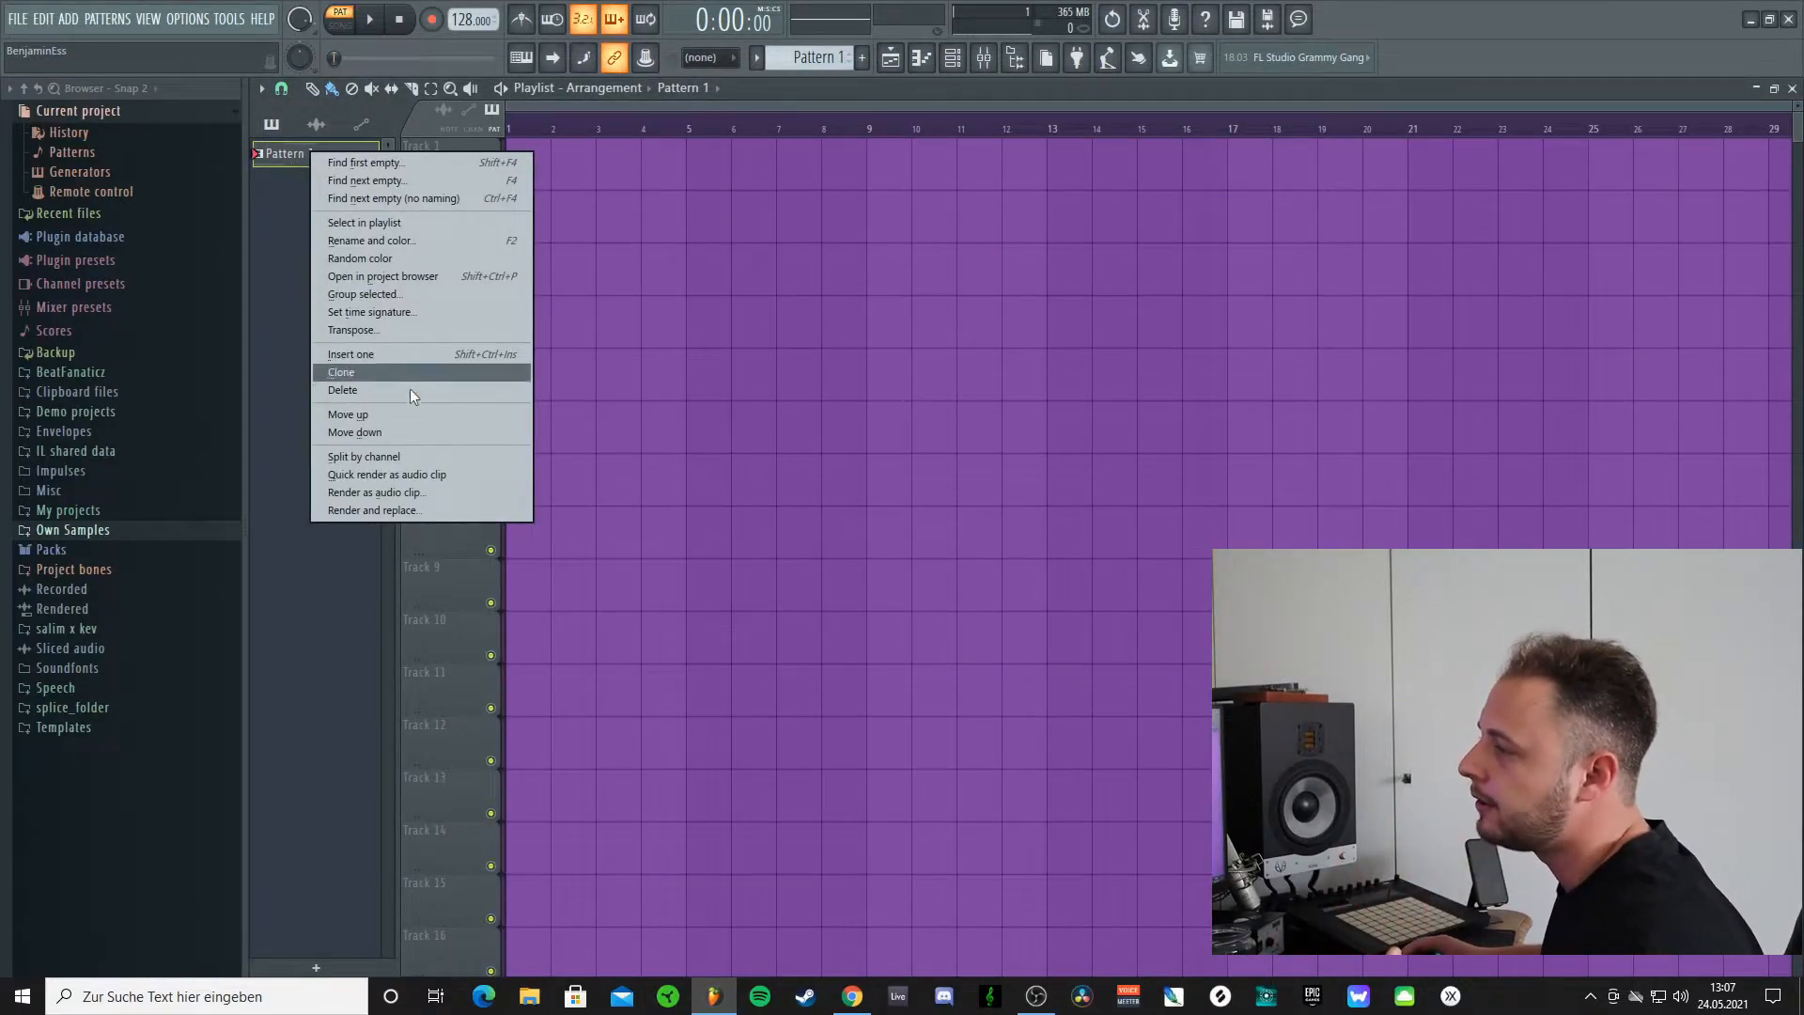
pyautogui.click(392, 474)
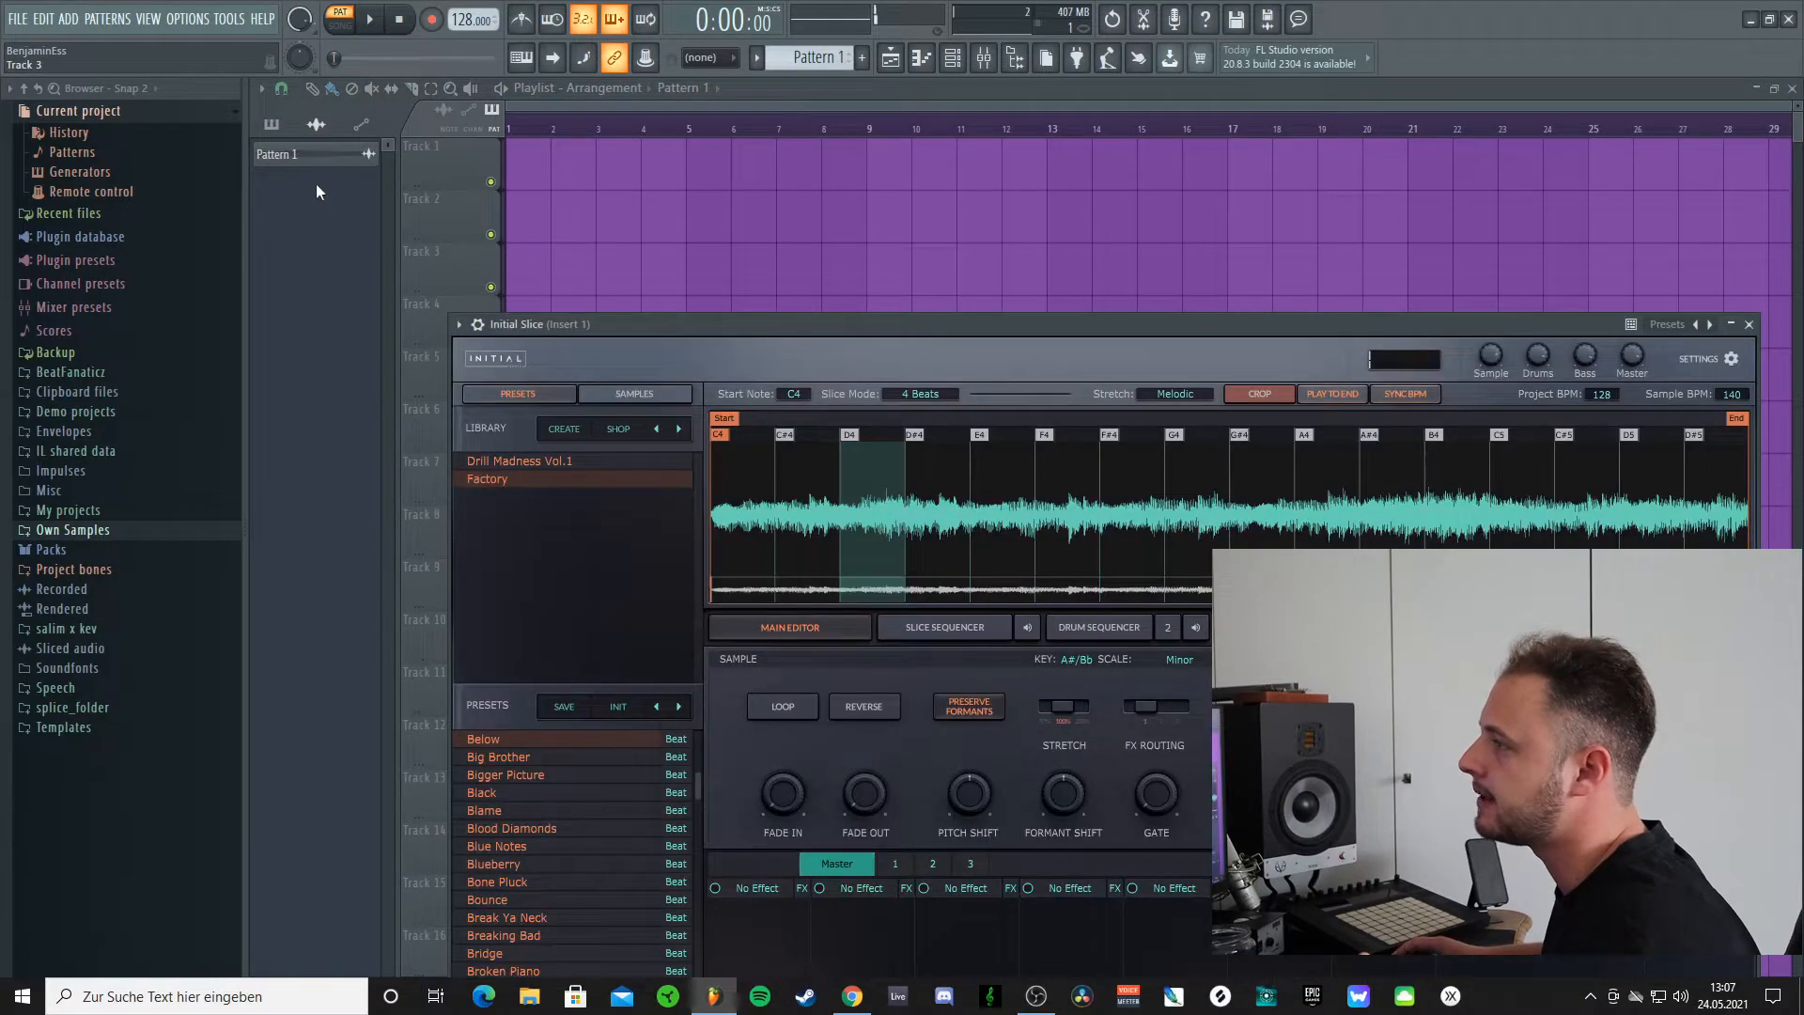
# Step: Place the rendered Pattern 1 audio clip at bar 1 of playlist track 1 and play it back
pyautogui.moveTo(316, 158); pyautogui.dragTo(515, 151)
pyautogui.press('space')
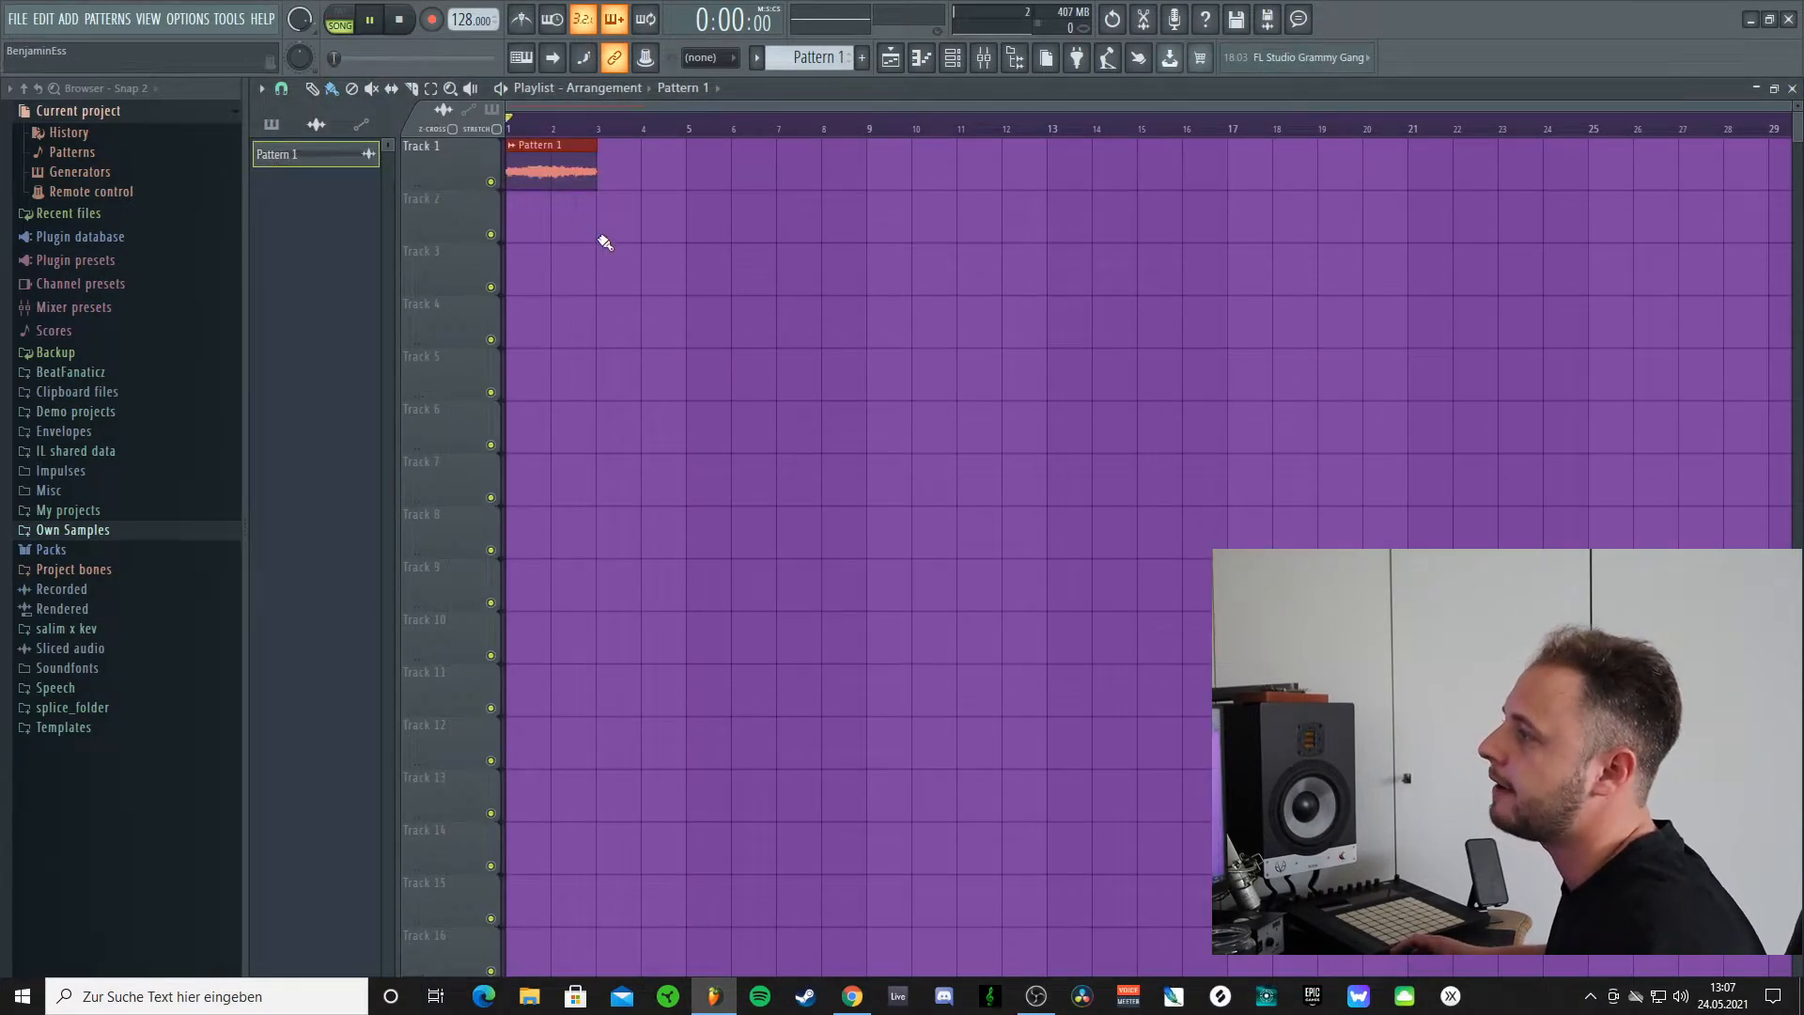
pyautogui.press('space')
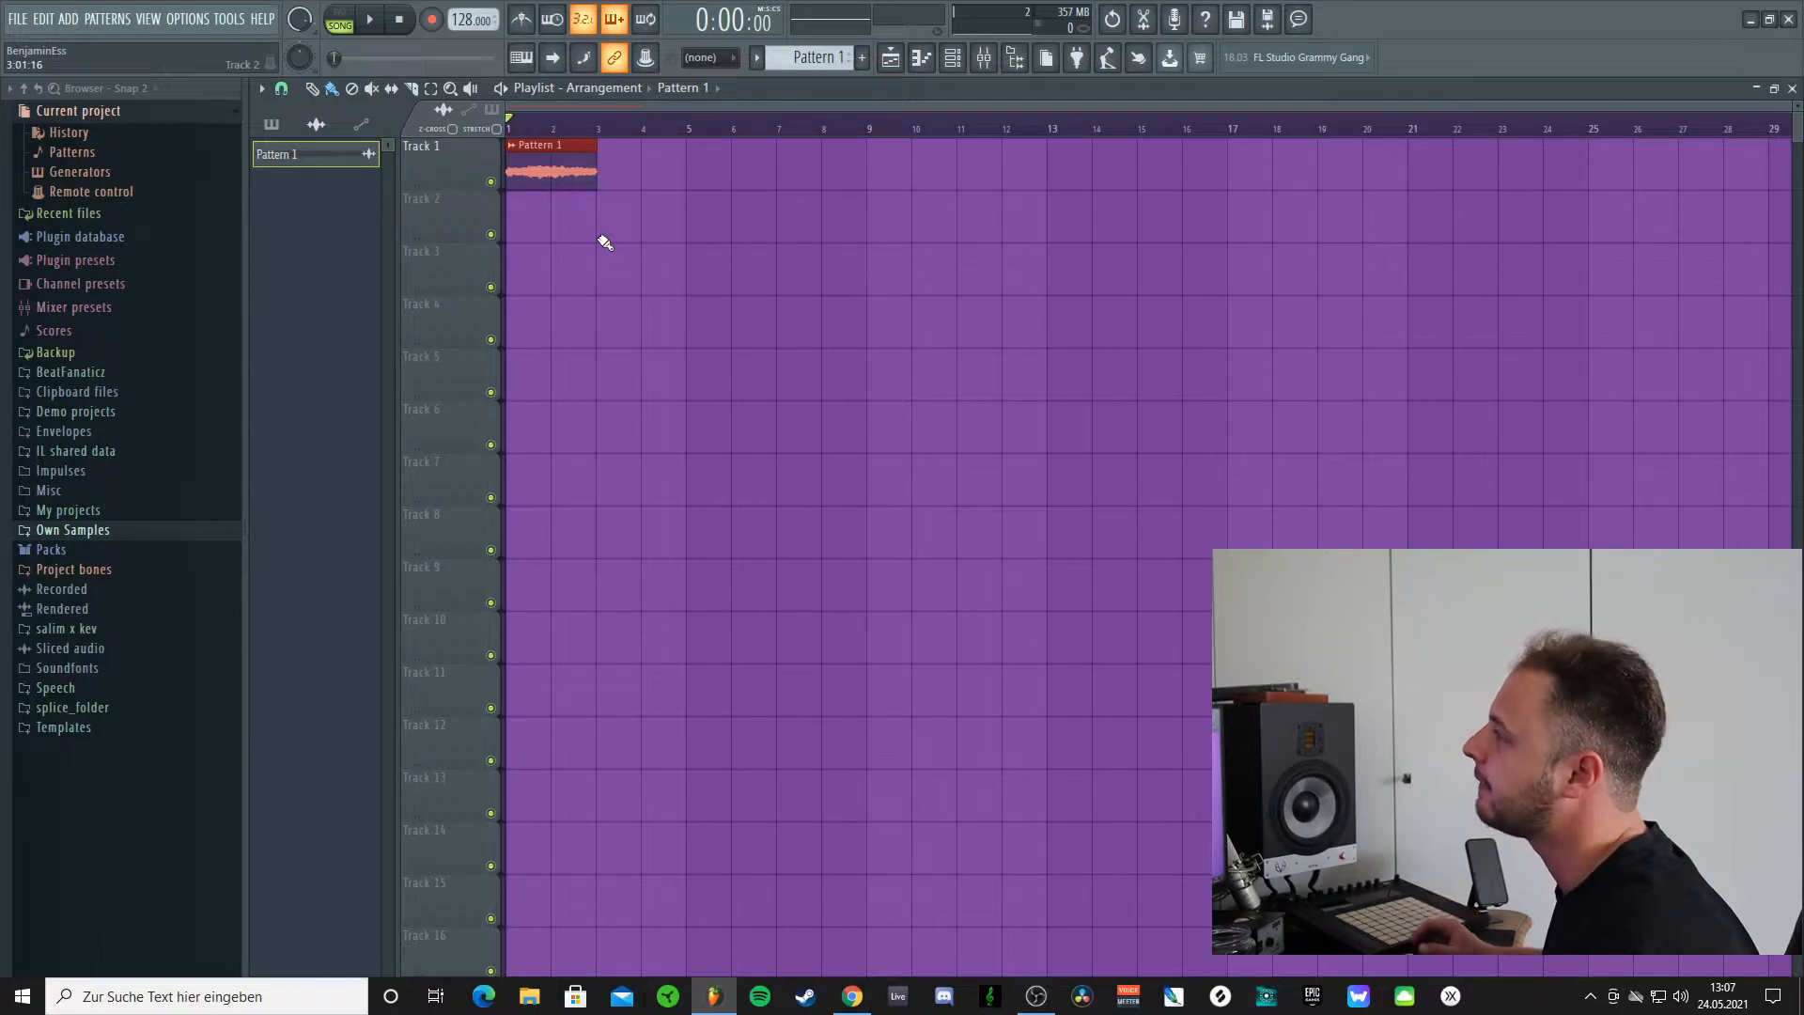
# Step: Open the channel rack, show all channel groups, and enlarge the rack to fit both channels
pyautogui.click(951, 57)
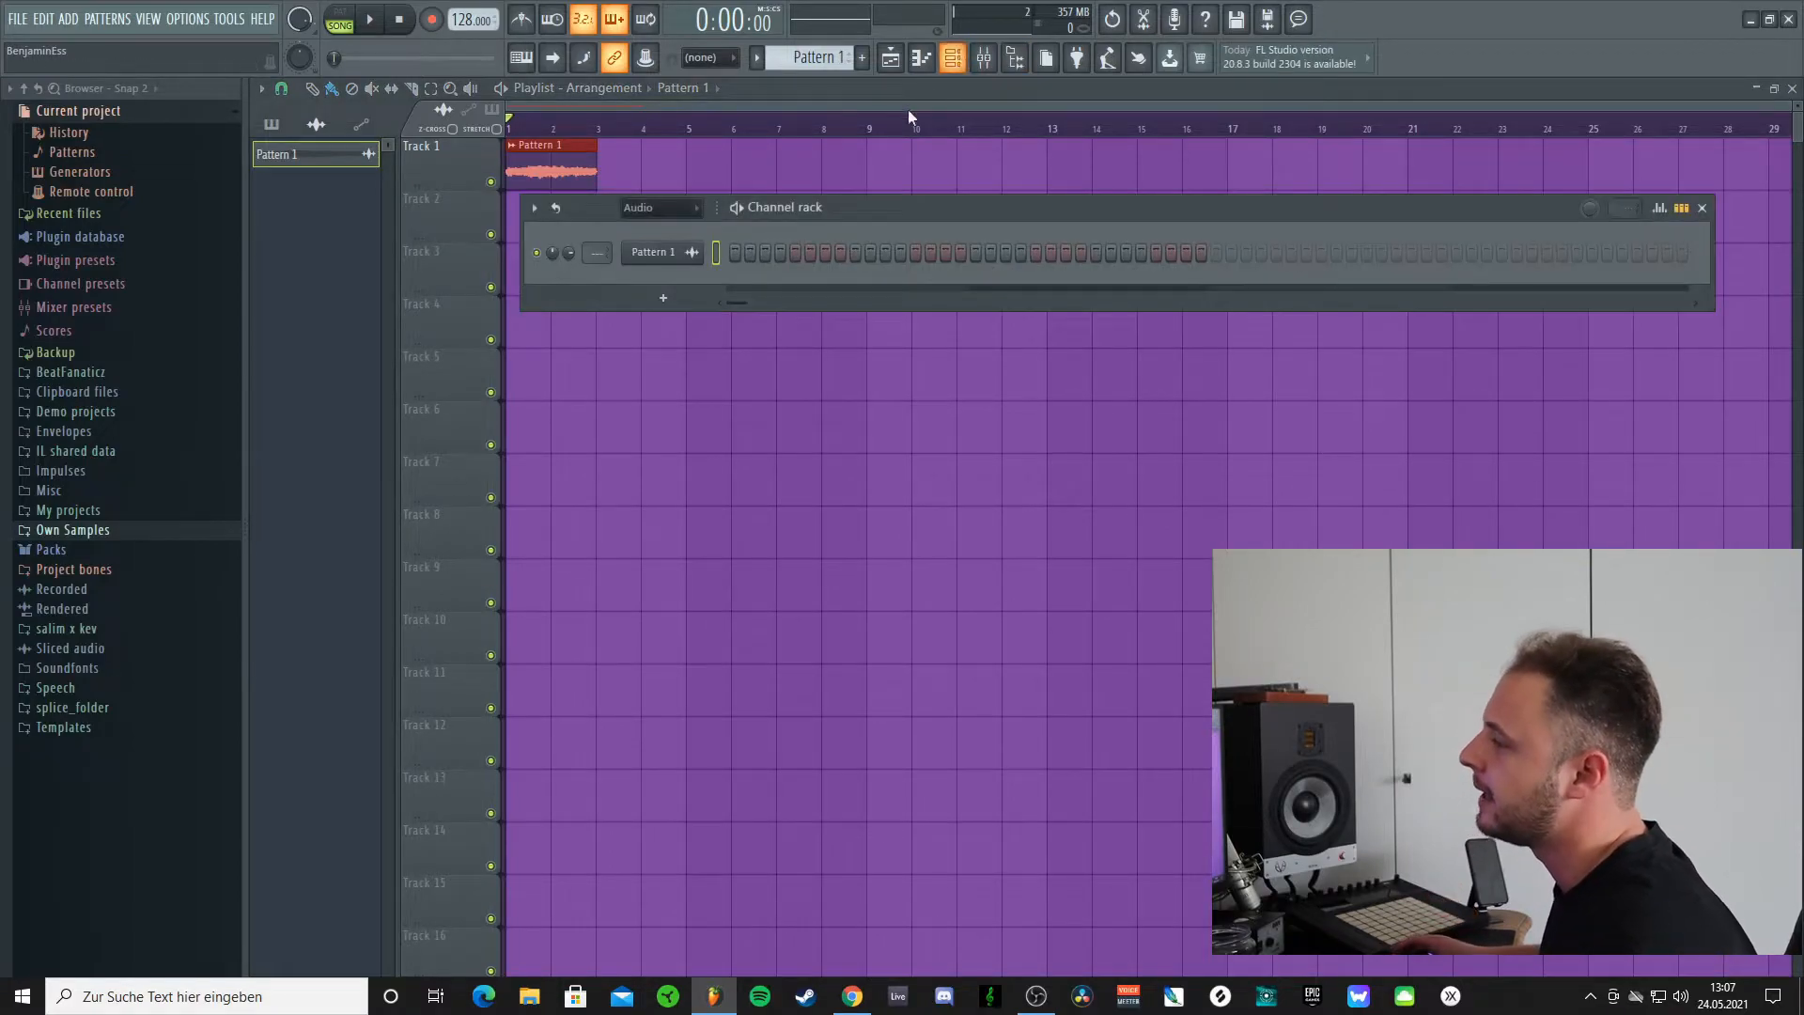
pyautogui.click(648, 208)
pyautogui.click(644, 228)
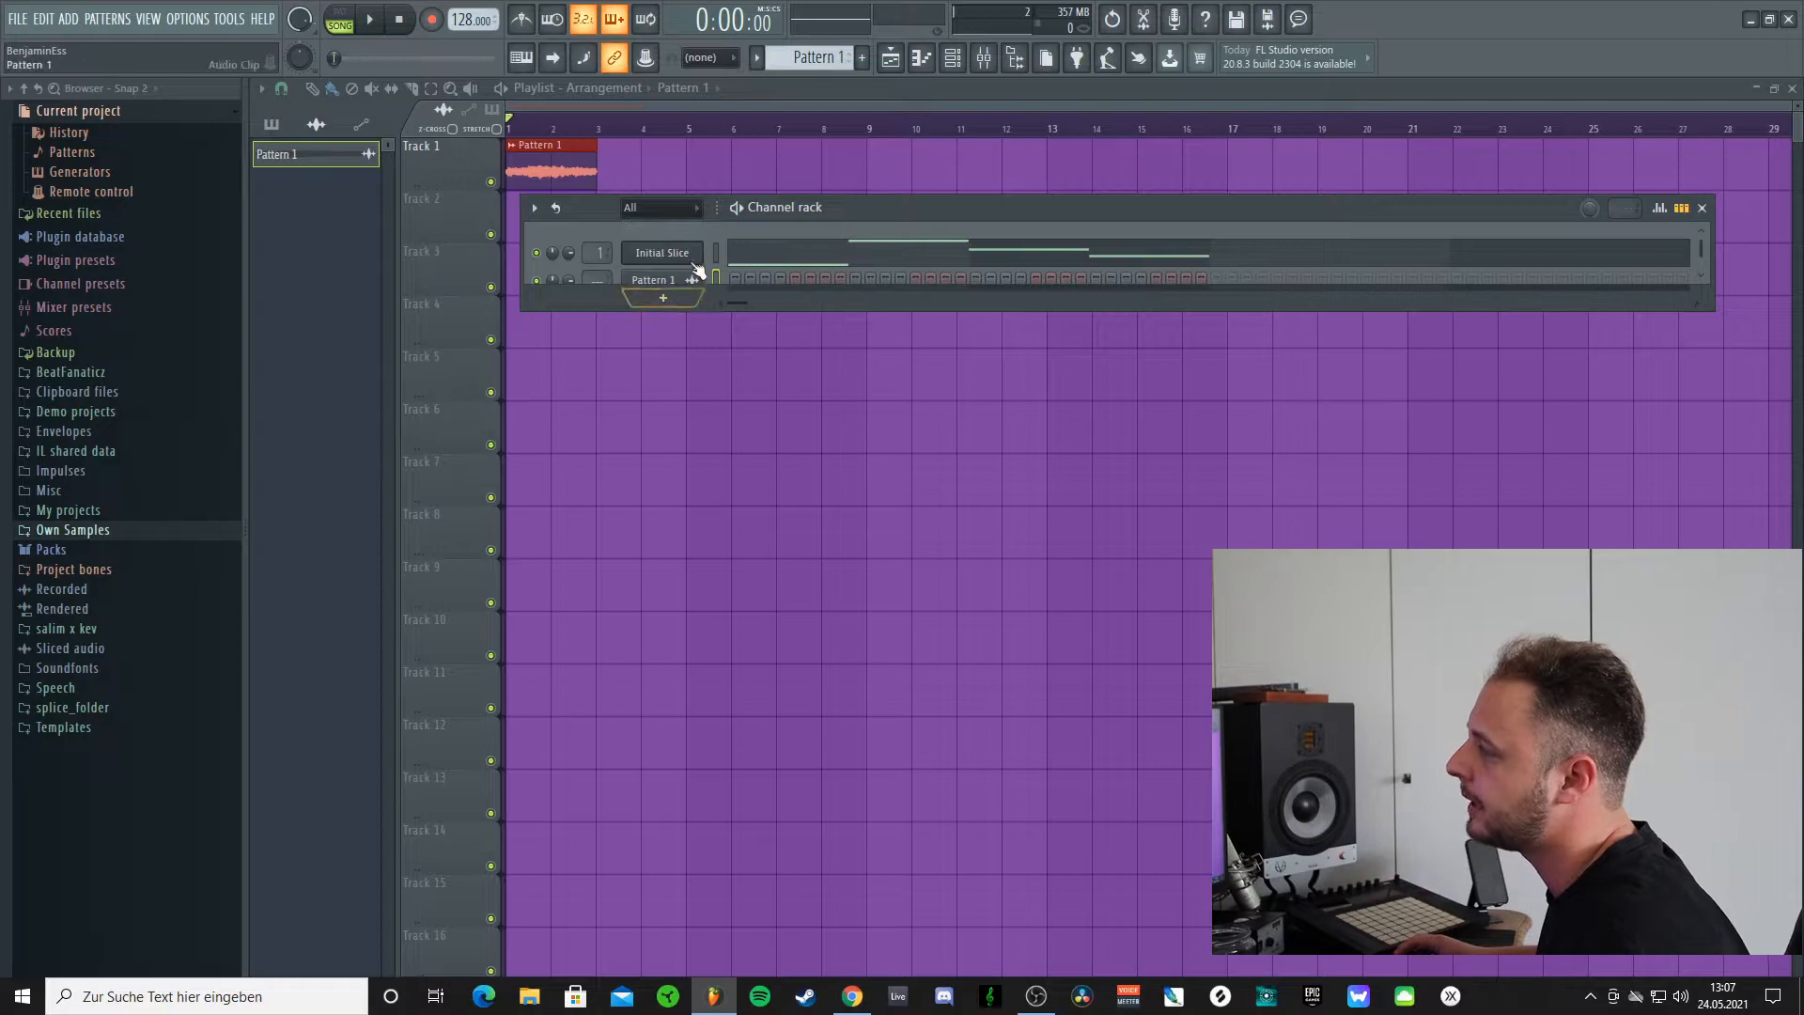
pyautogui.moveTo(795, 310); pyautogui.dragTo(708, 321)
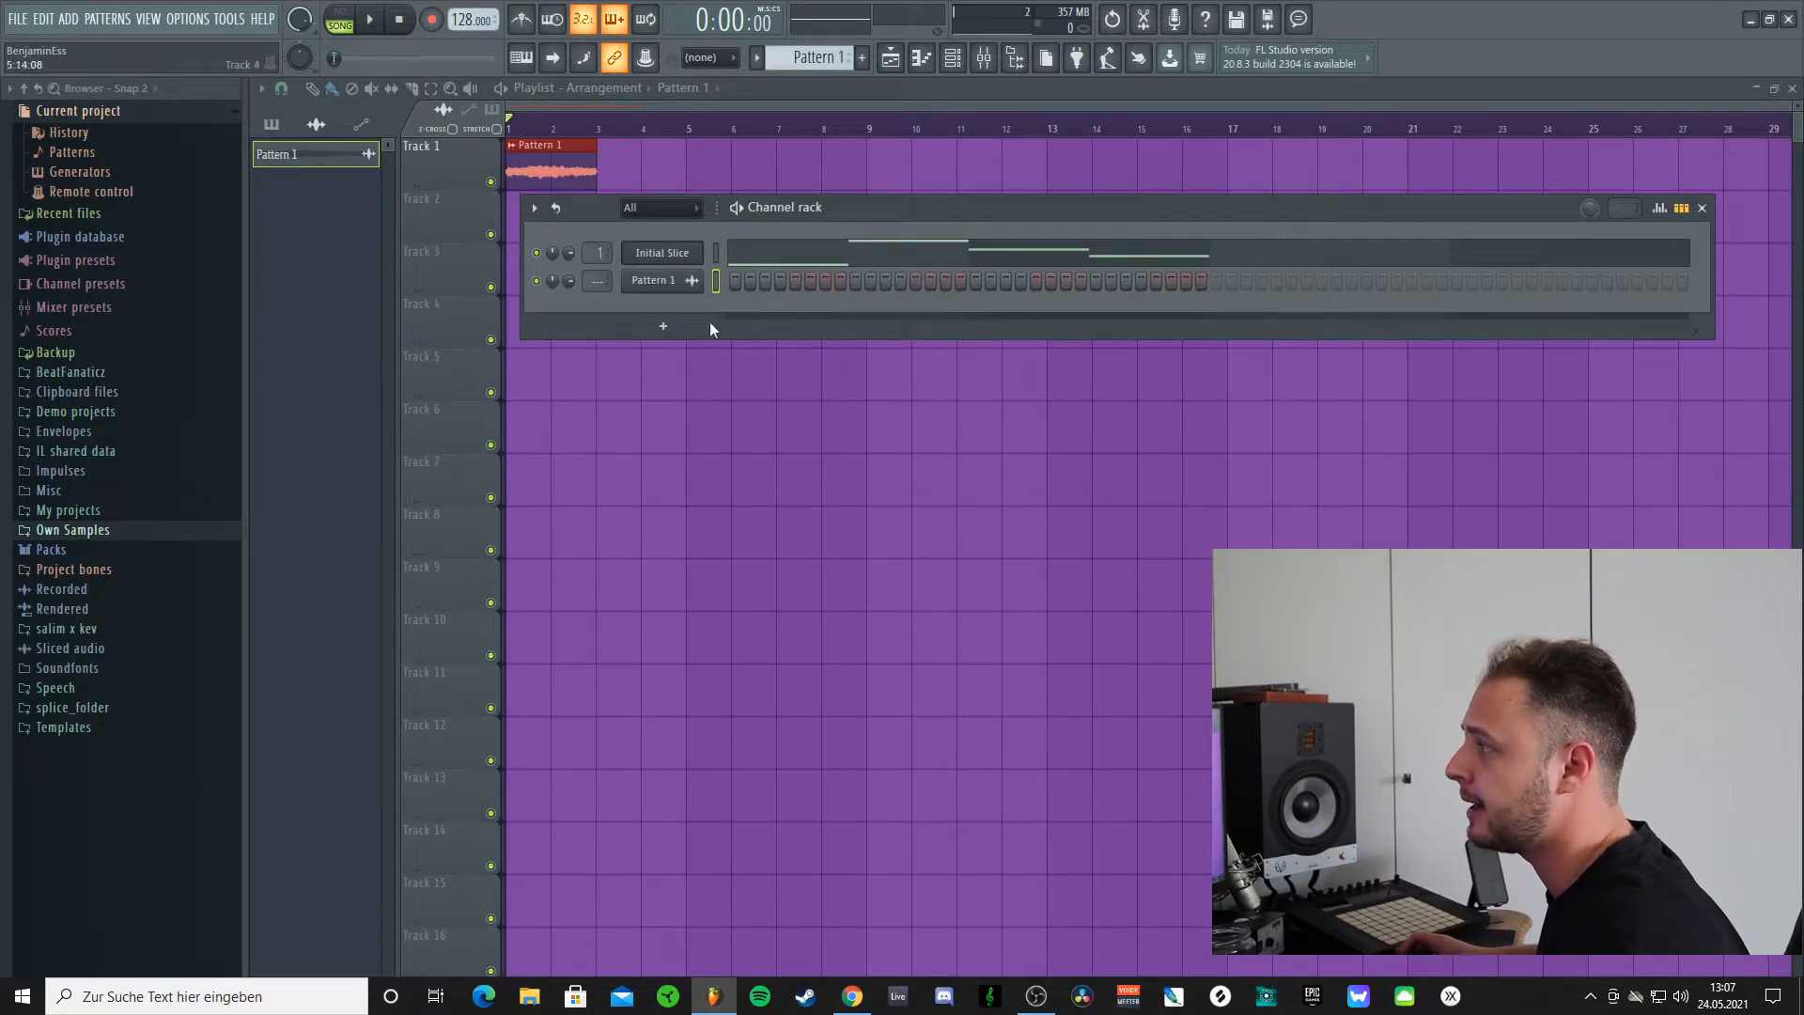
# Step: Open Initial Slice, look through its slice, drum and bass sequencers, and close the channel rack
pyautogui.click(684, 255)
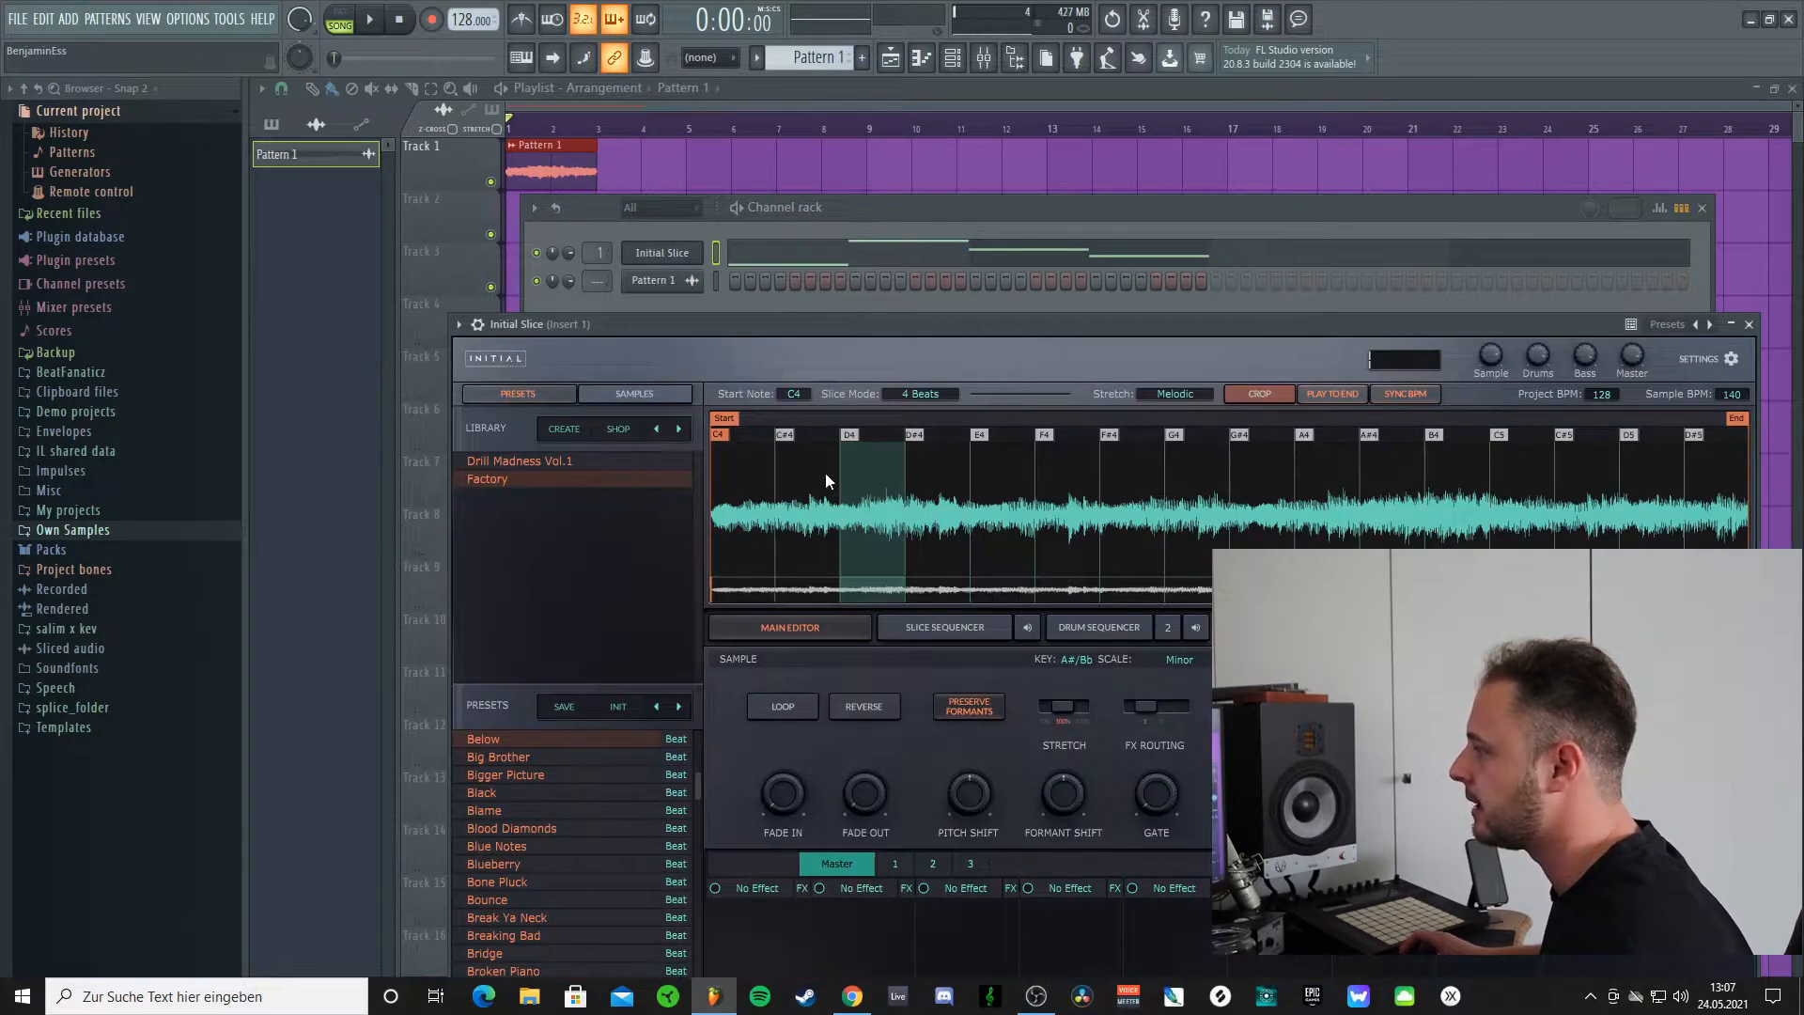
pyautogui.click(956, 630)
pyautogui.click(1099, 628)
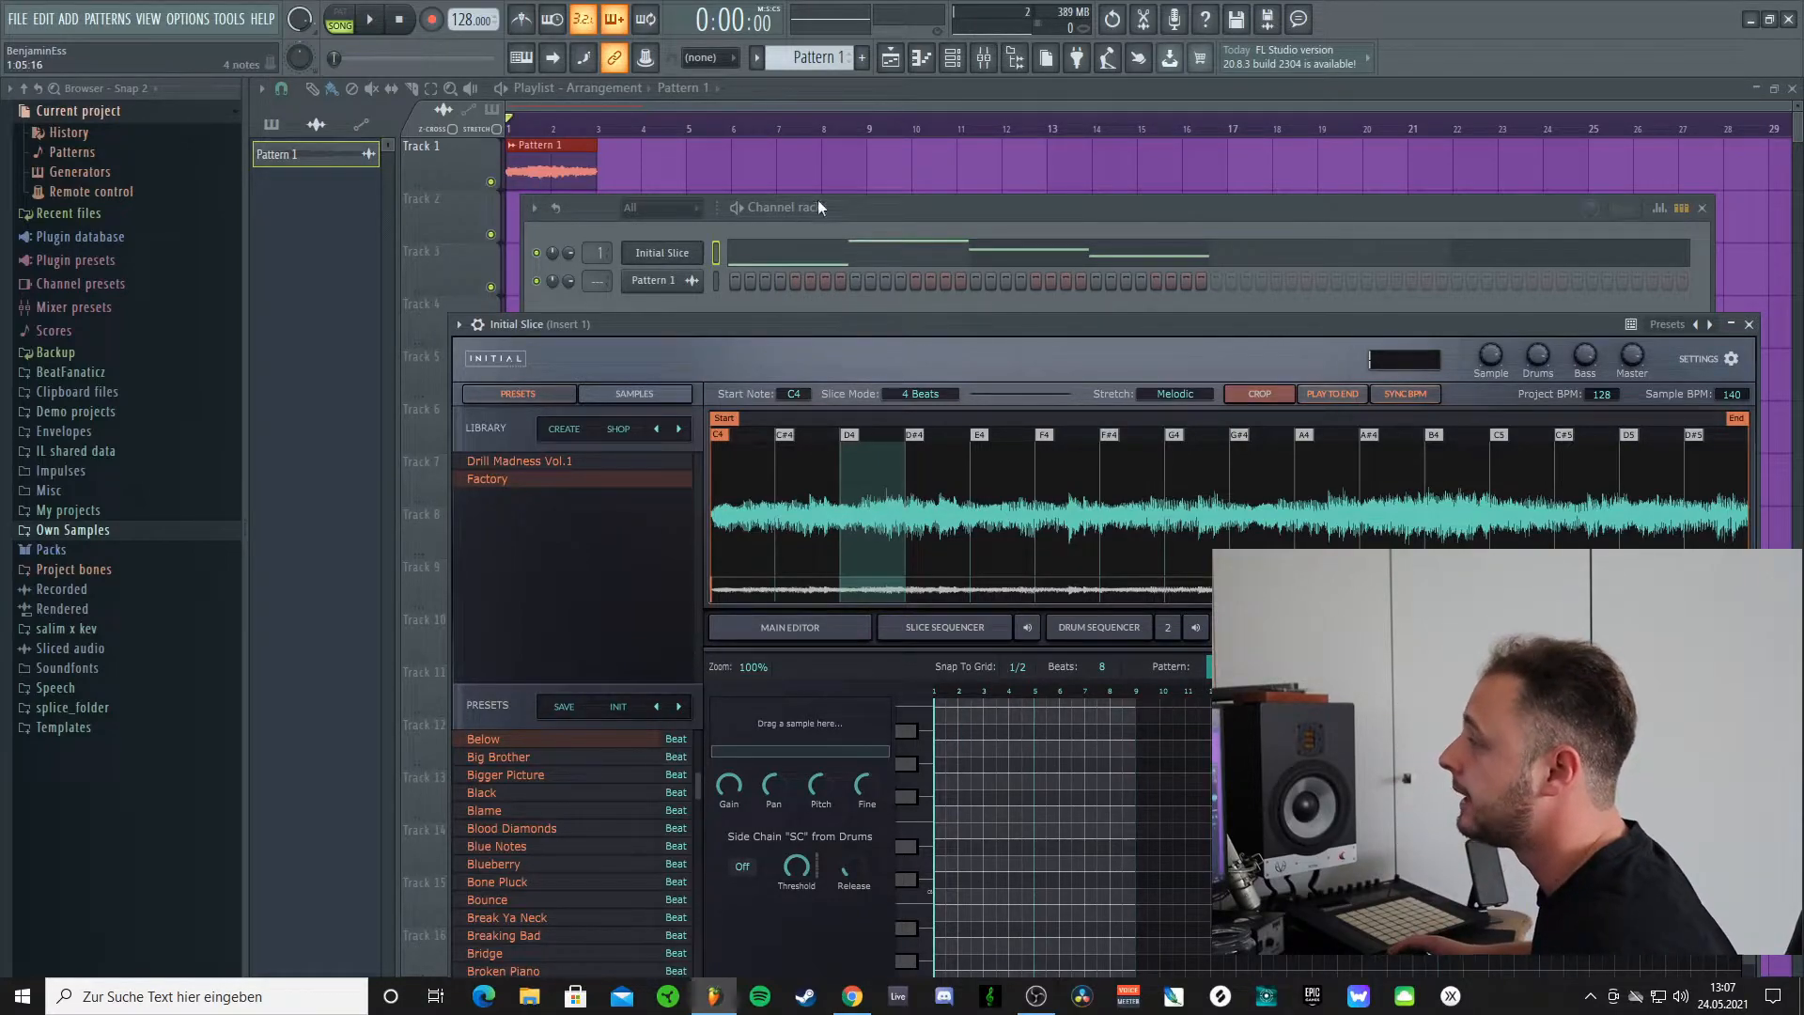
pyautogui.click(1701, 207)
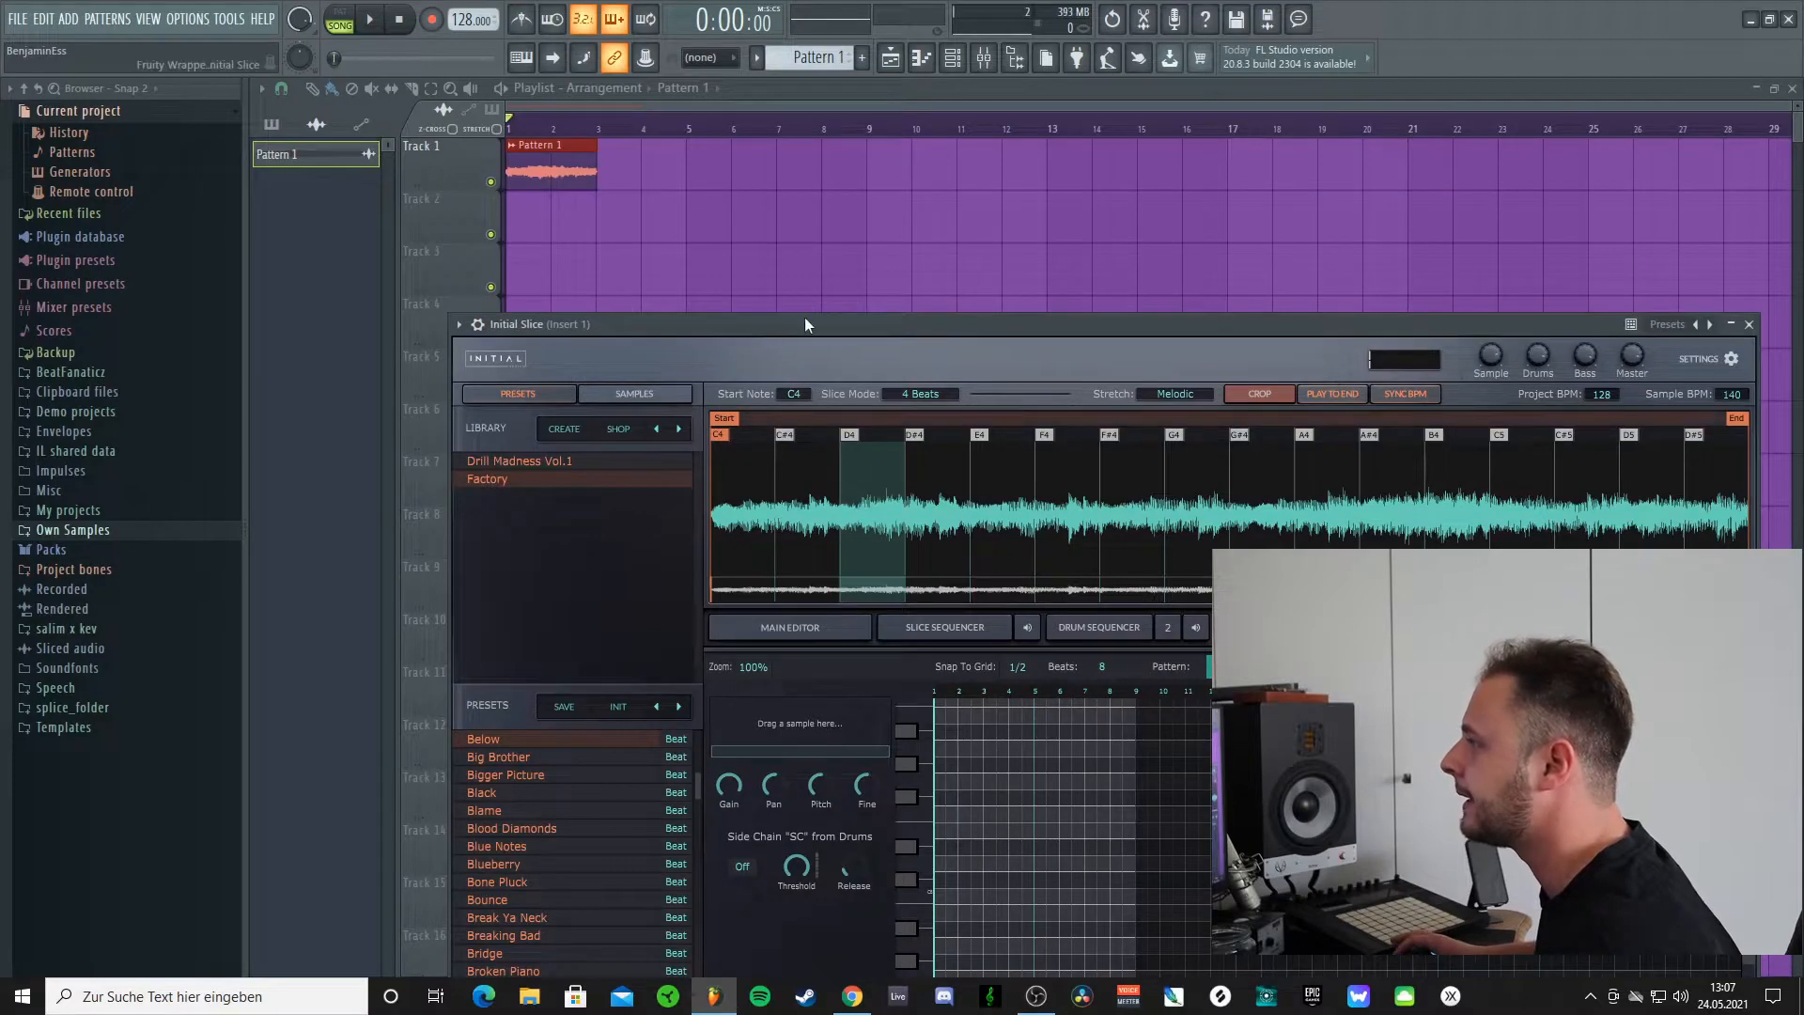
# Step: Move the plugin window aside, place the C4 slice at bar 1 of playlist track 3, and mute track 1
pyautogui.moveTo(804, 322); pyautogui.dragTo(1019, 344)
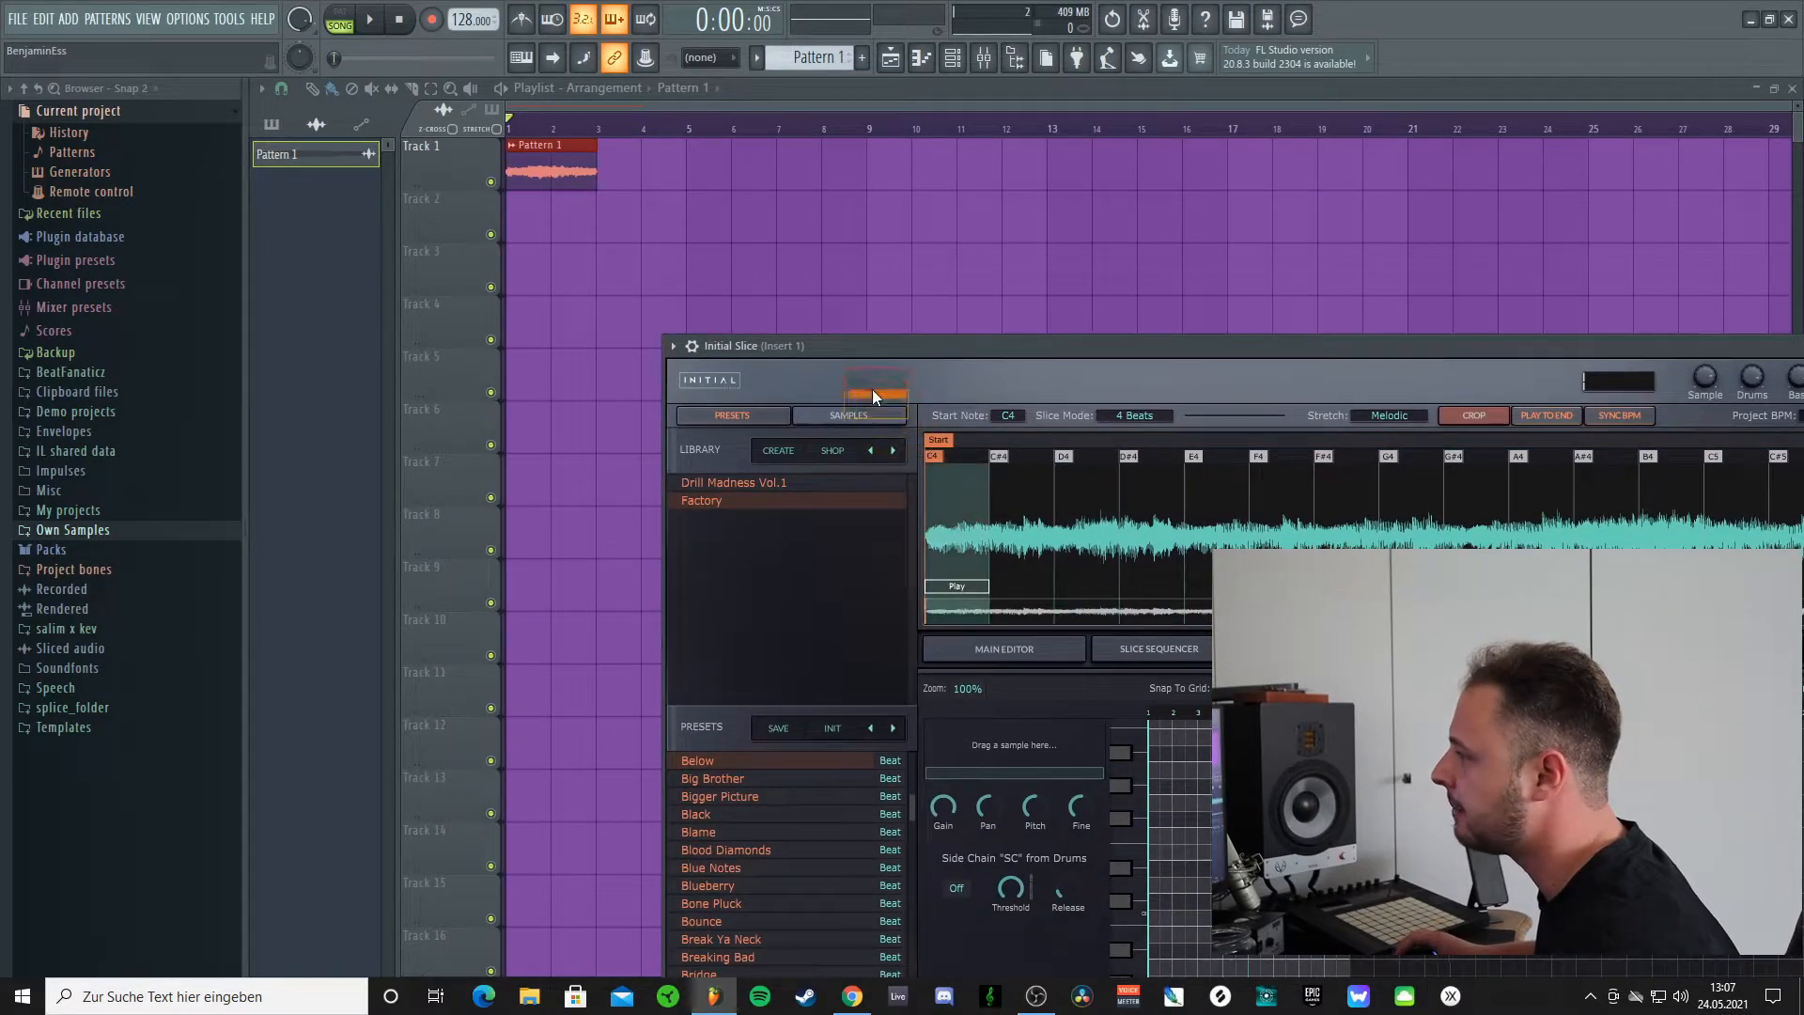
pyautogui.moveTo(540, 256)
pyautogui.mouseDown()
pyautogui.moveTo(554, 265)
pyautogui.moveTo(538, 282)
pyautogui.mouseUp()
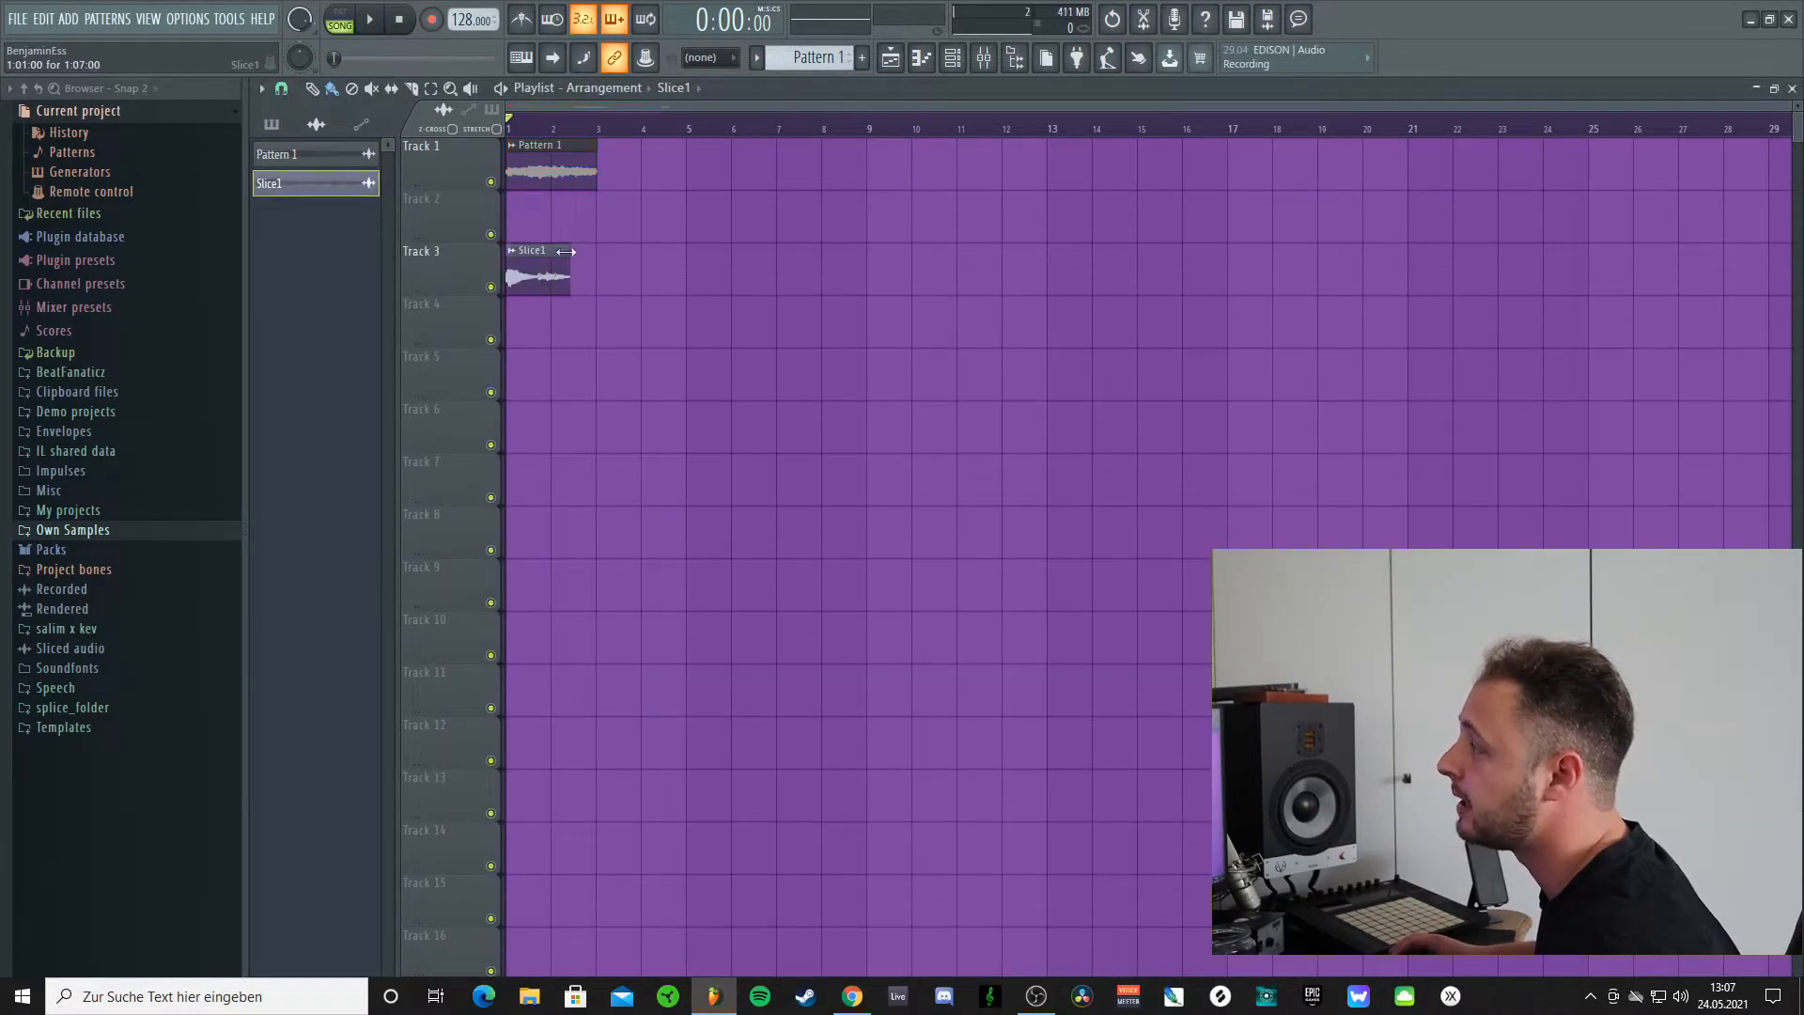
pyautogui.click(490, 182)
# Step: Reopen Initial Slice from the channel rack and bring the C#4 slice onto playlist track 3 near bar 3
pyautogui.click(958, 59)
pyautogui.click(1221, 239)
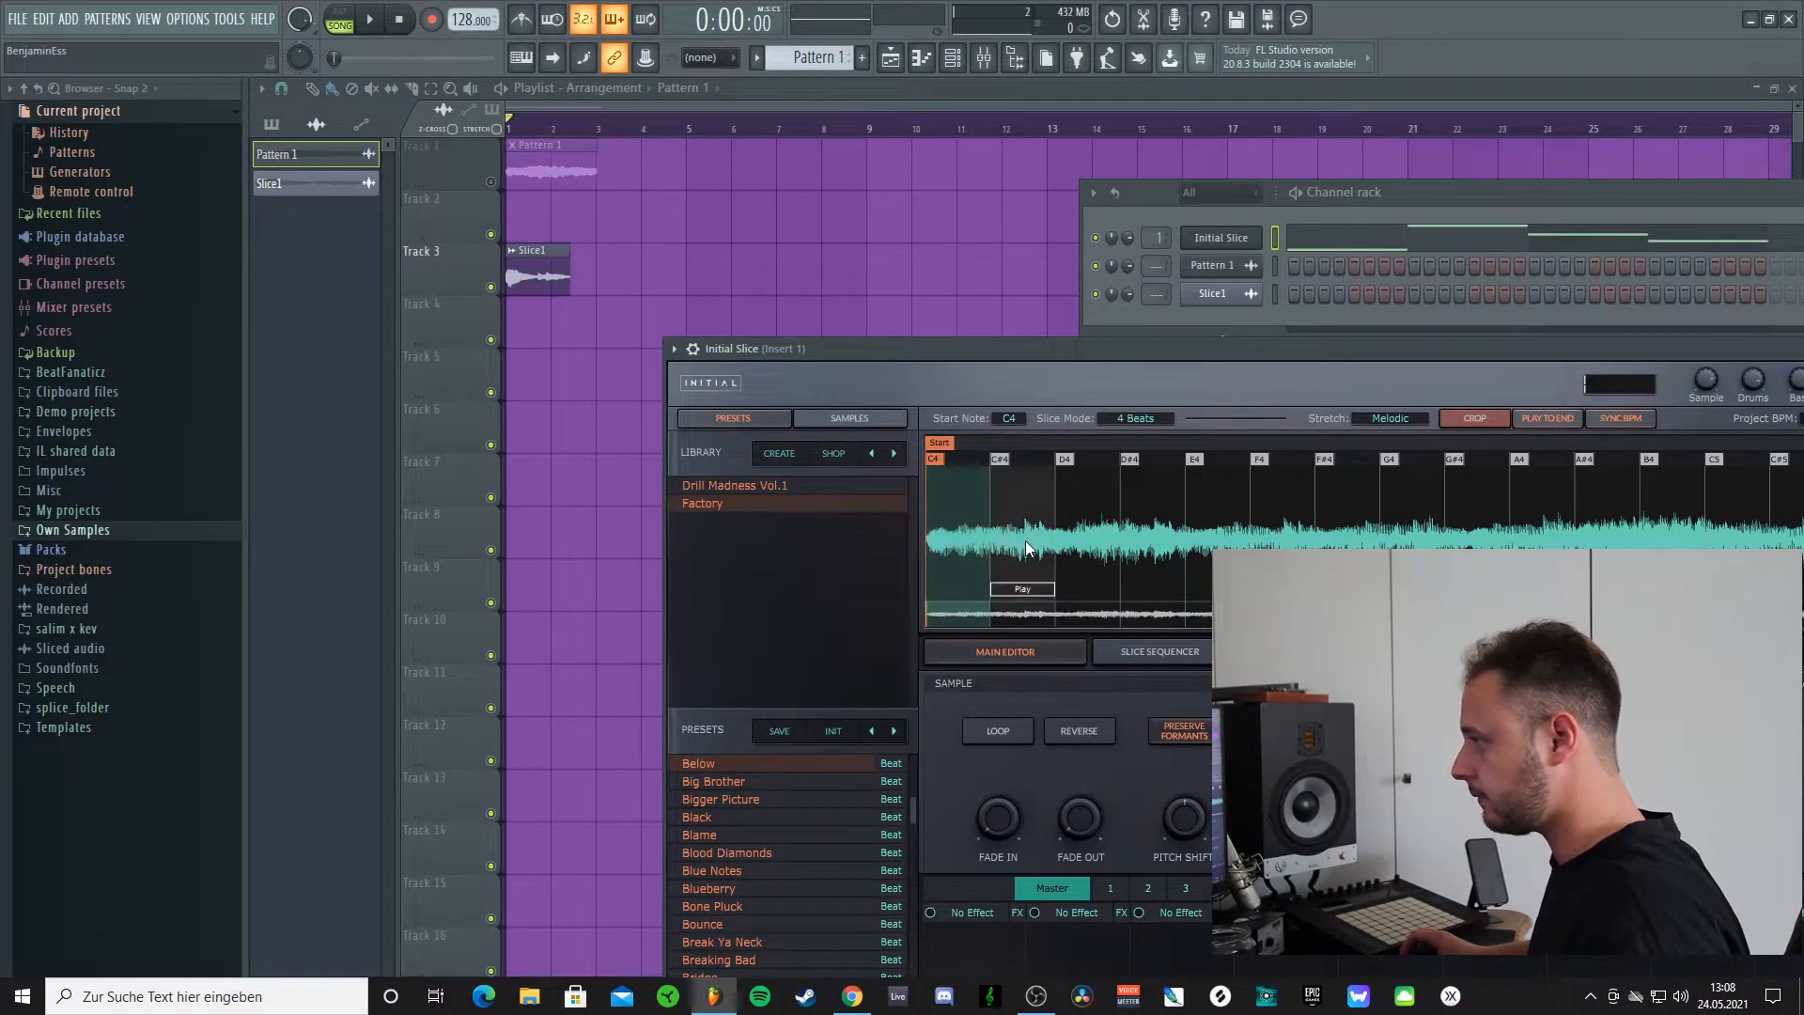
pyautogui.moveTo(1024, 534); pyautogui.dragTo(610, 272)
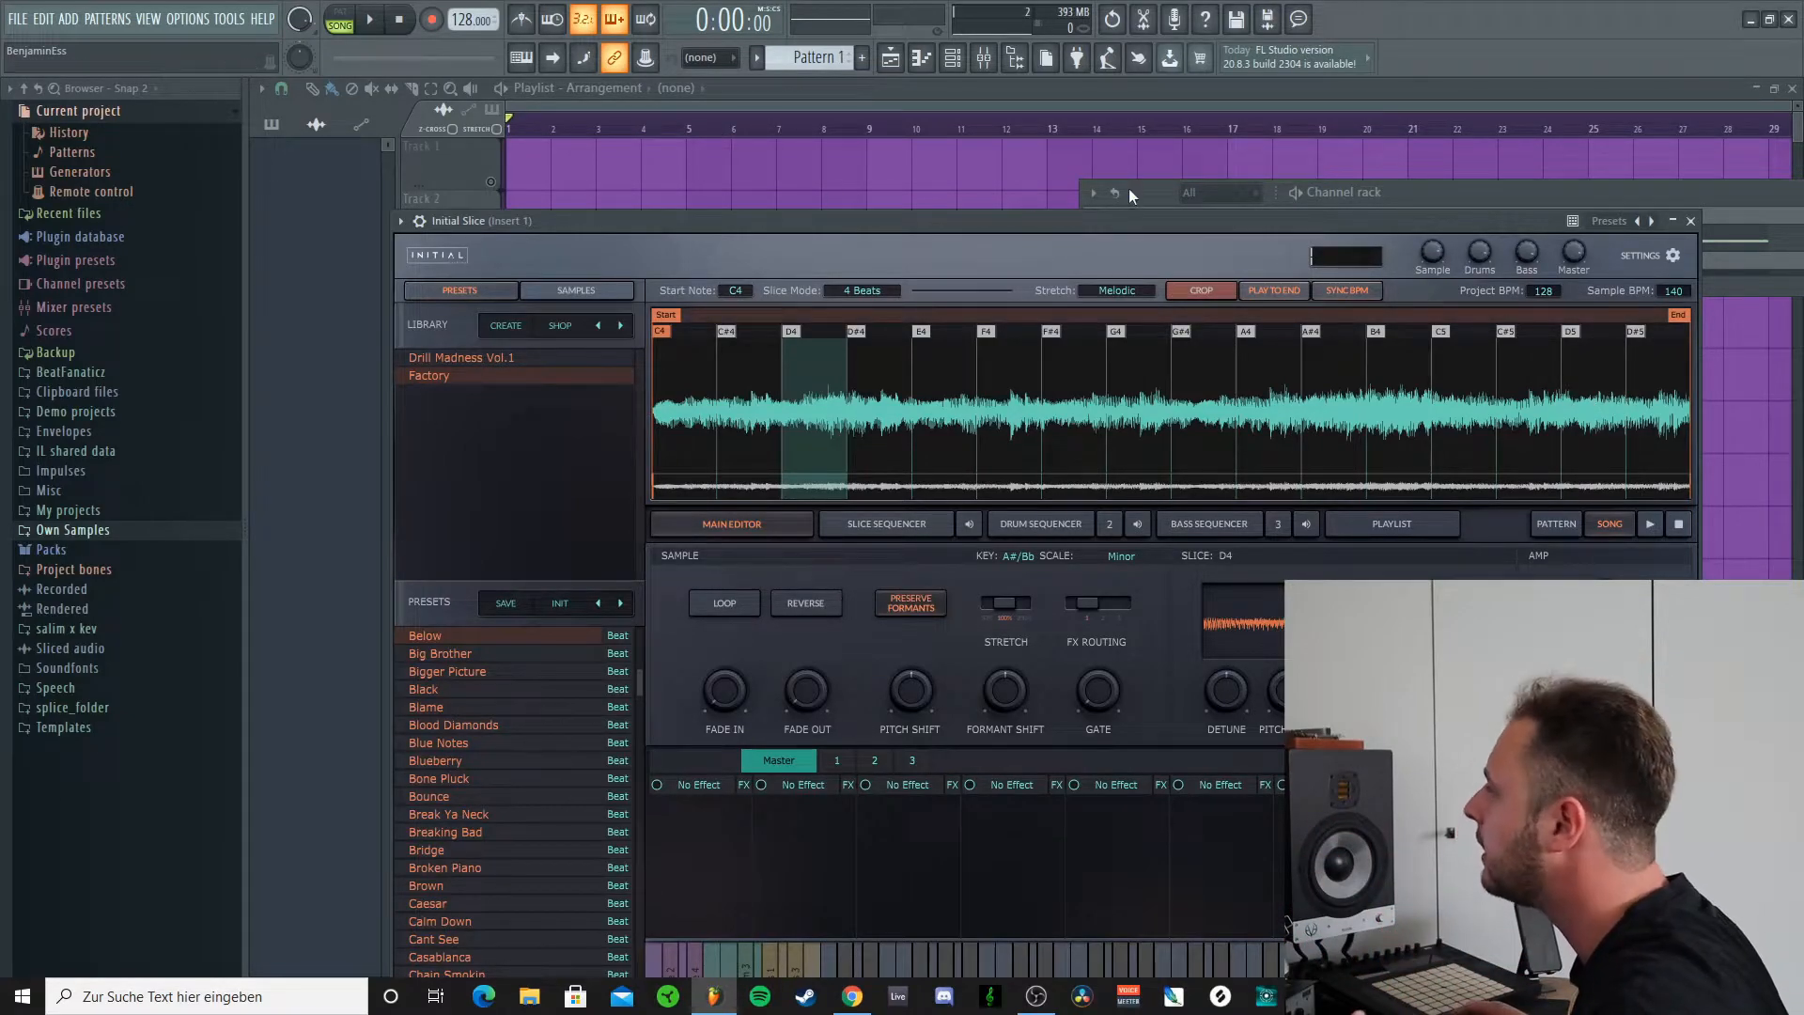
# Step: Move the Initial Slice window up to fit the screen and look through its drum, slice and bass sequencers
pyautogui.click(1423, 190)
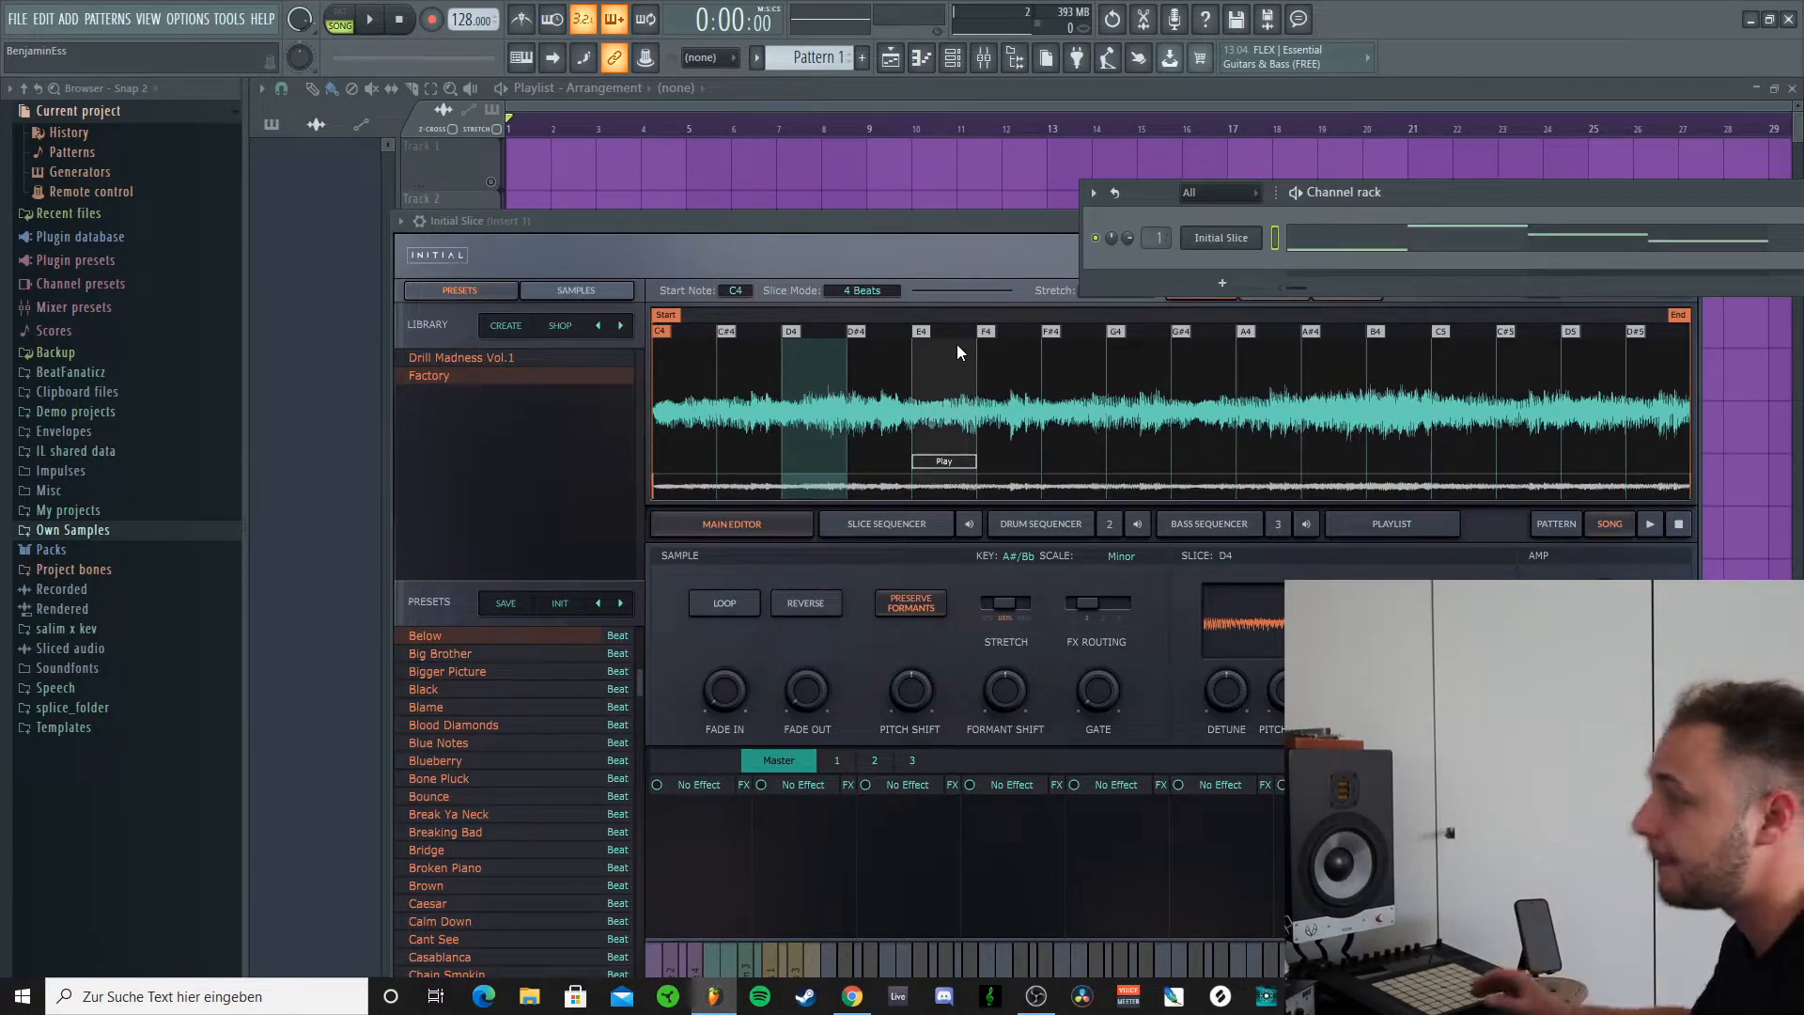
pyautogui.moveTo(713, 214); pyautogui.dragTo(658, 196)
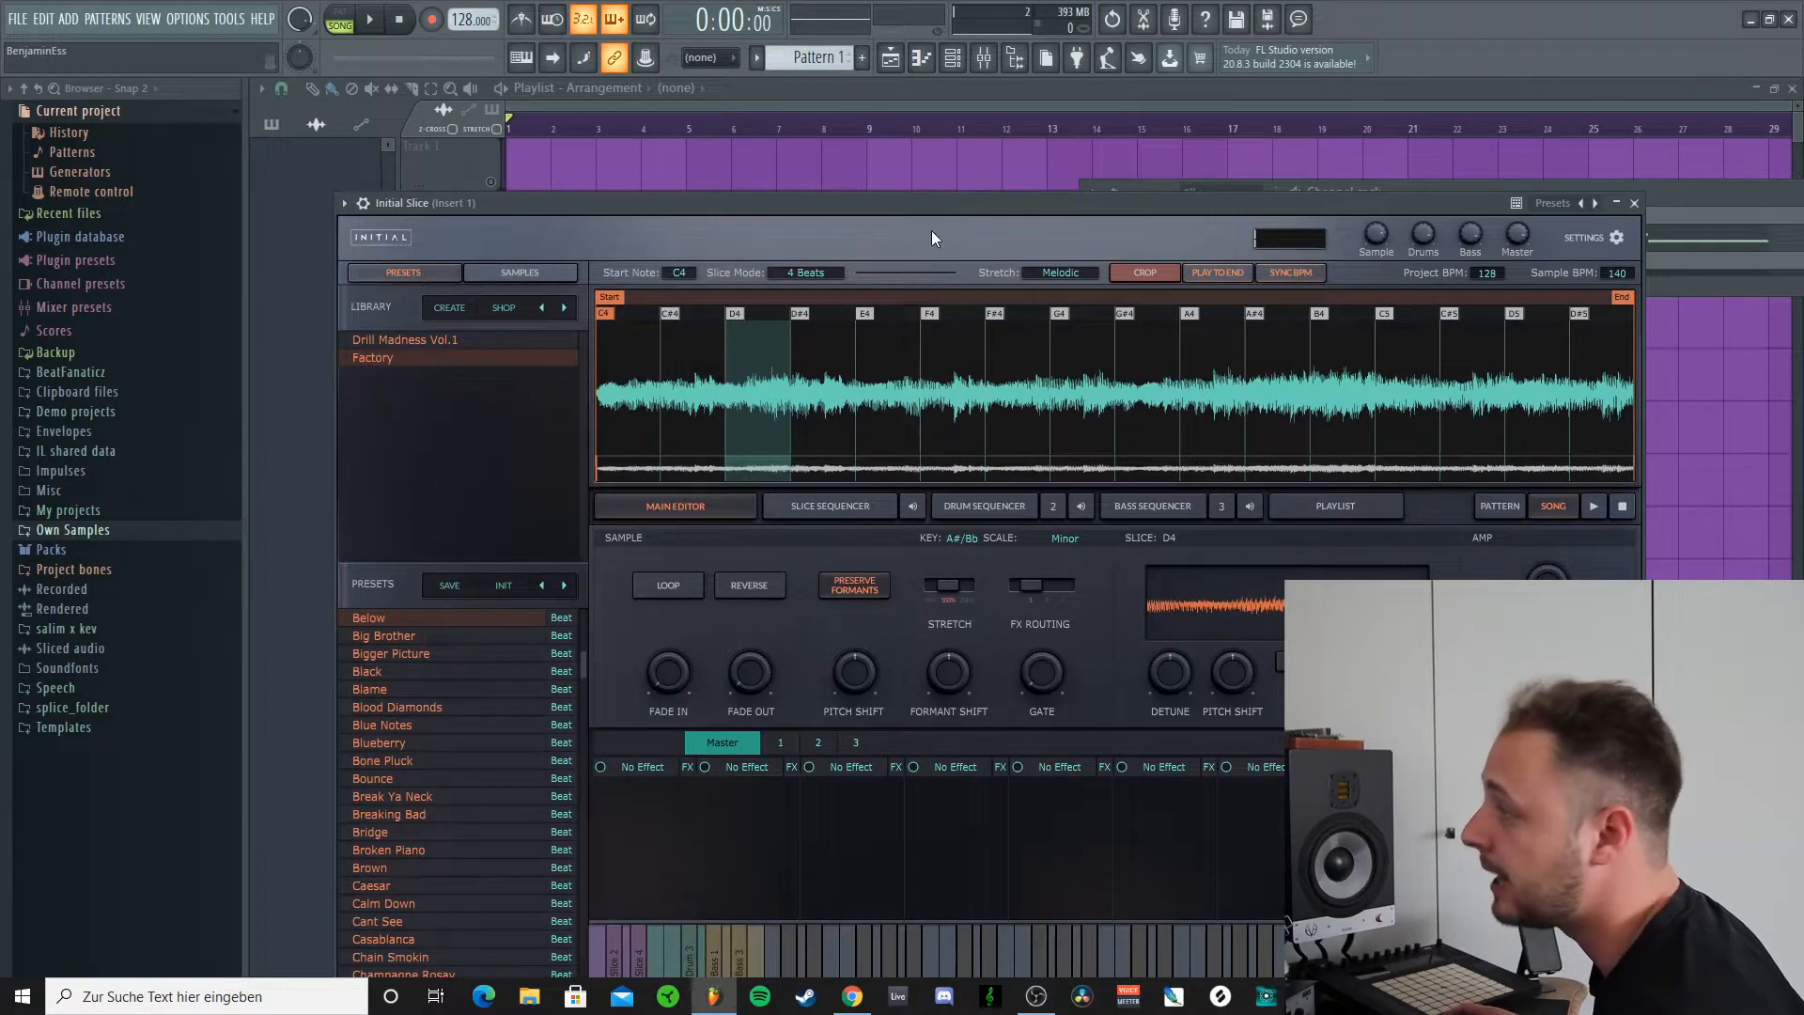
pyautogui.moveTo(946, 212); pyautogui.dragTo(949, 158)
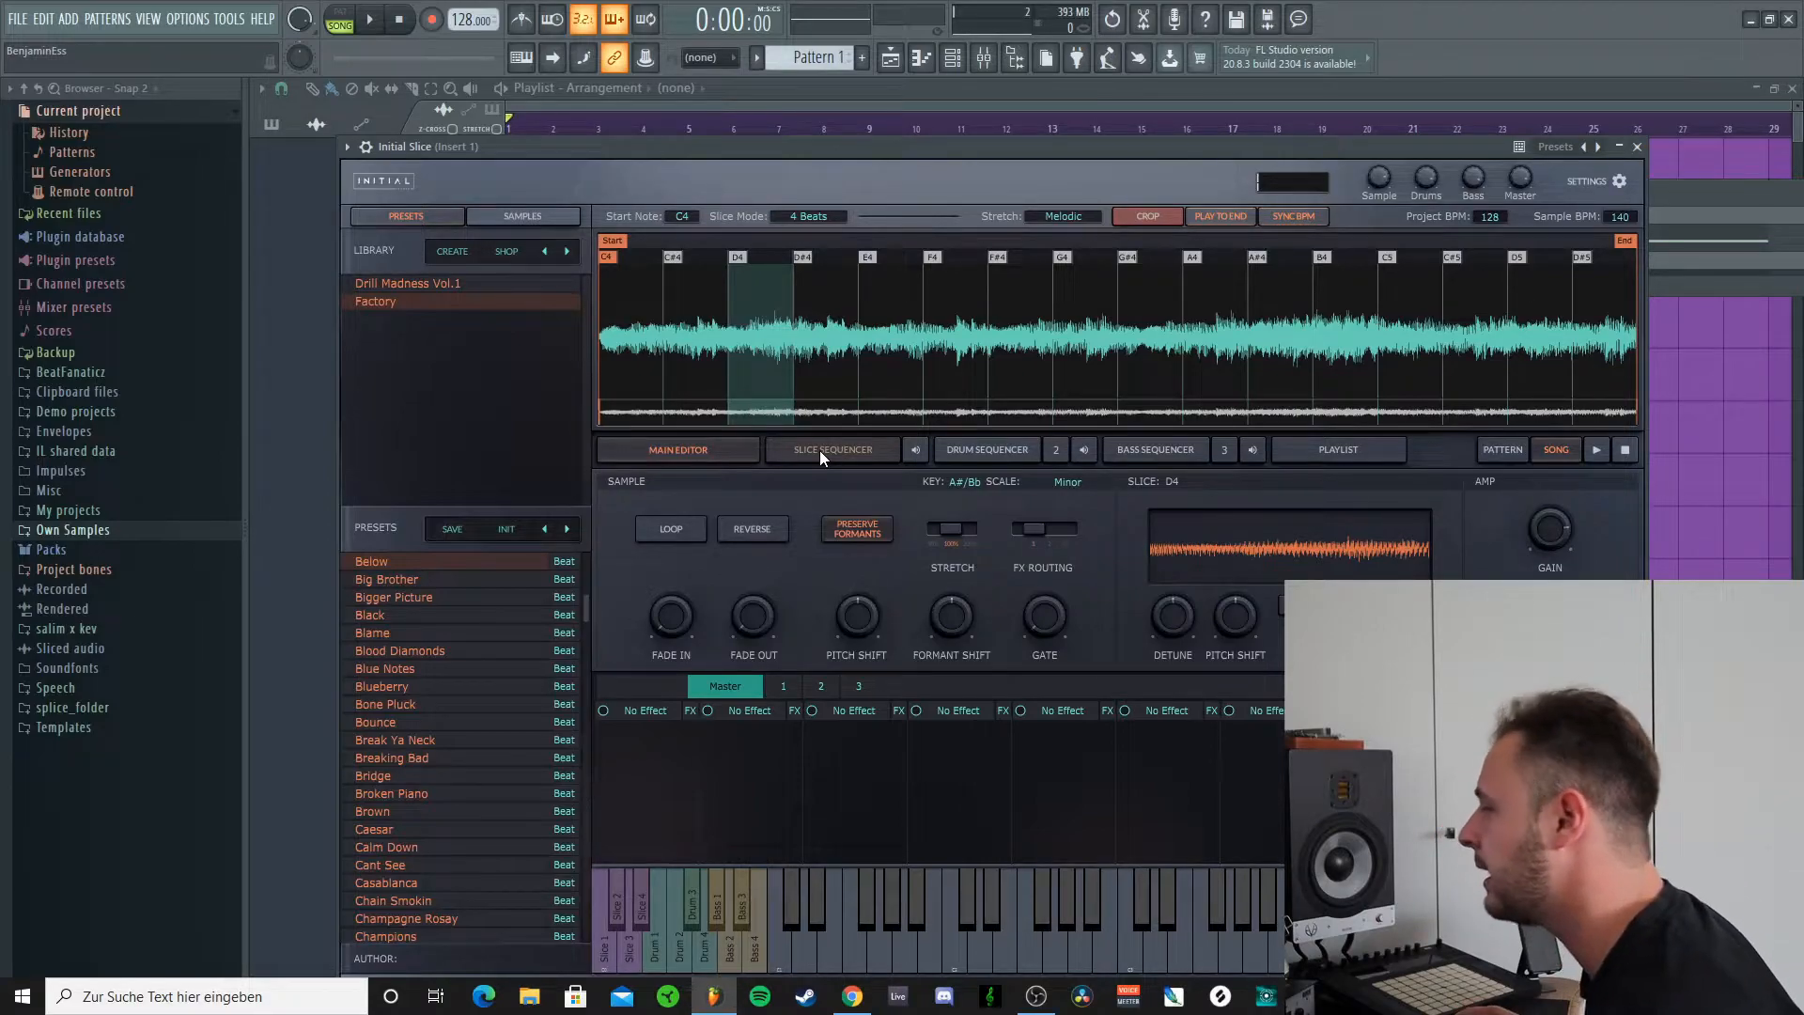
pyautogui.click(989, 449)
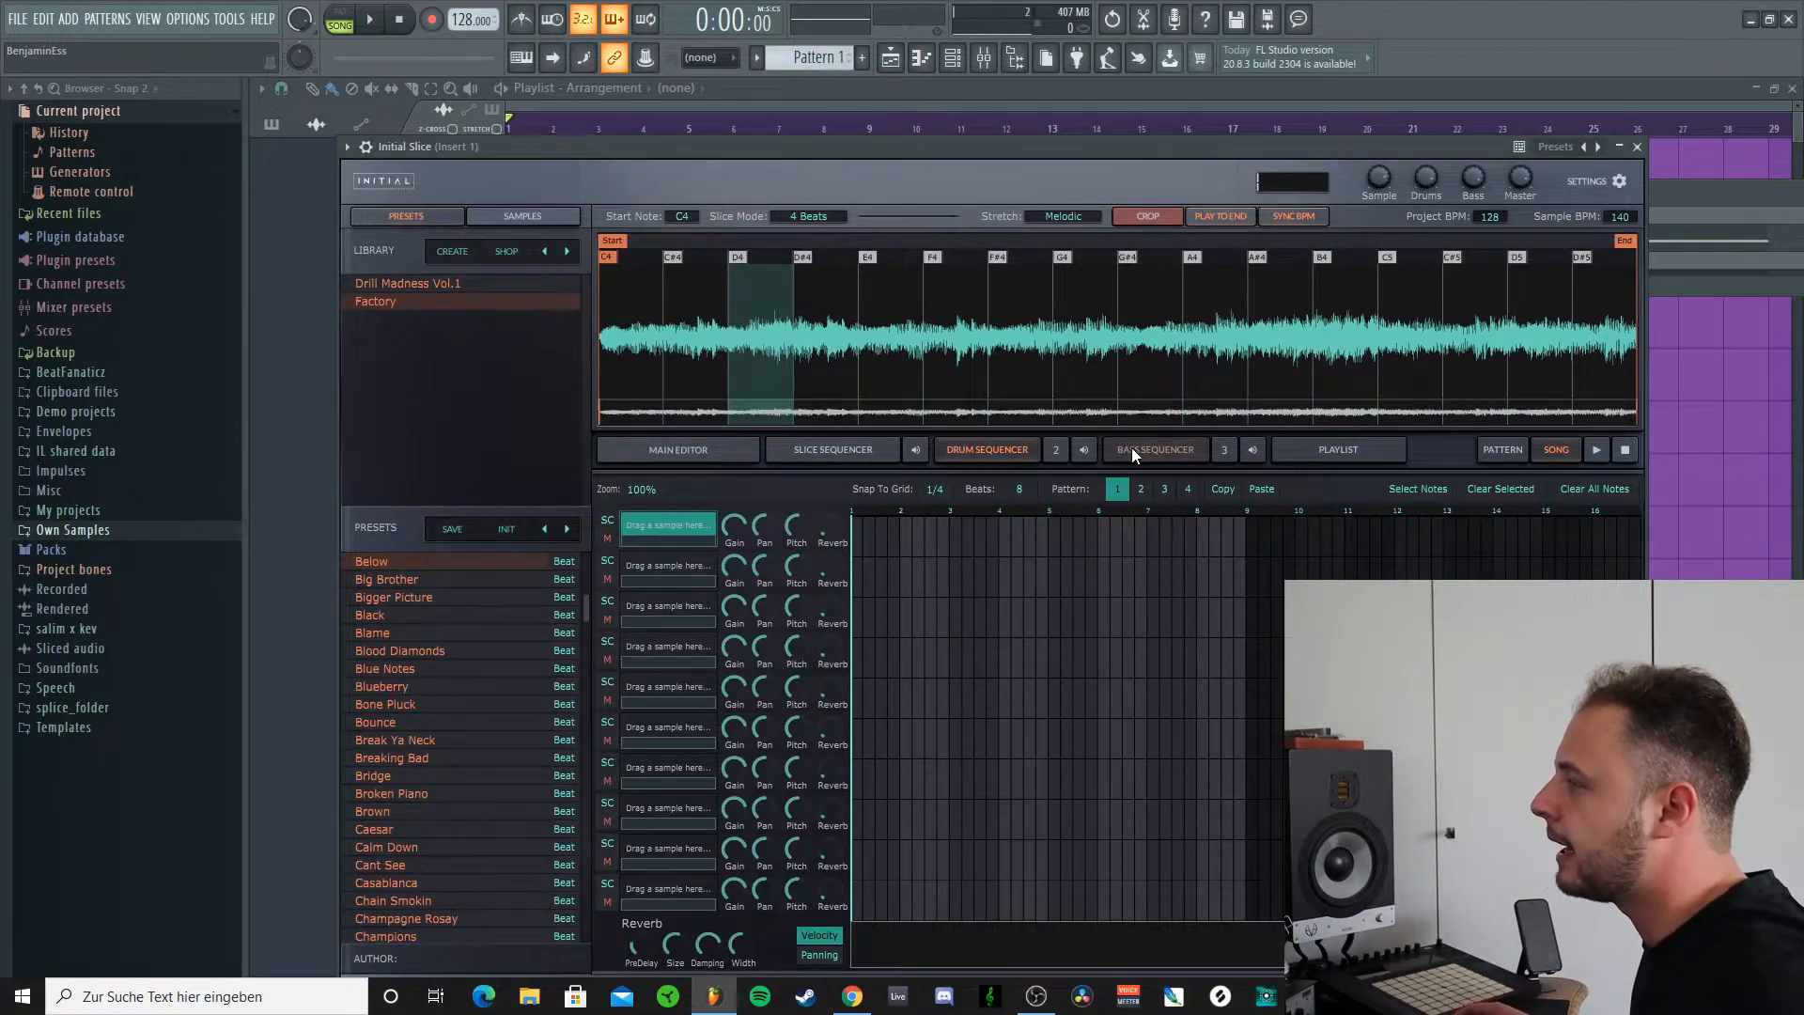
pyautogui.click(816, 447)
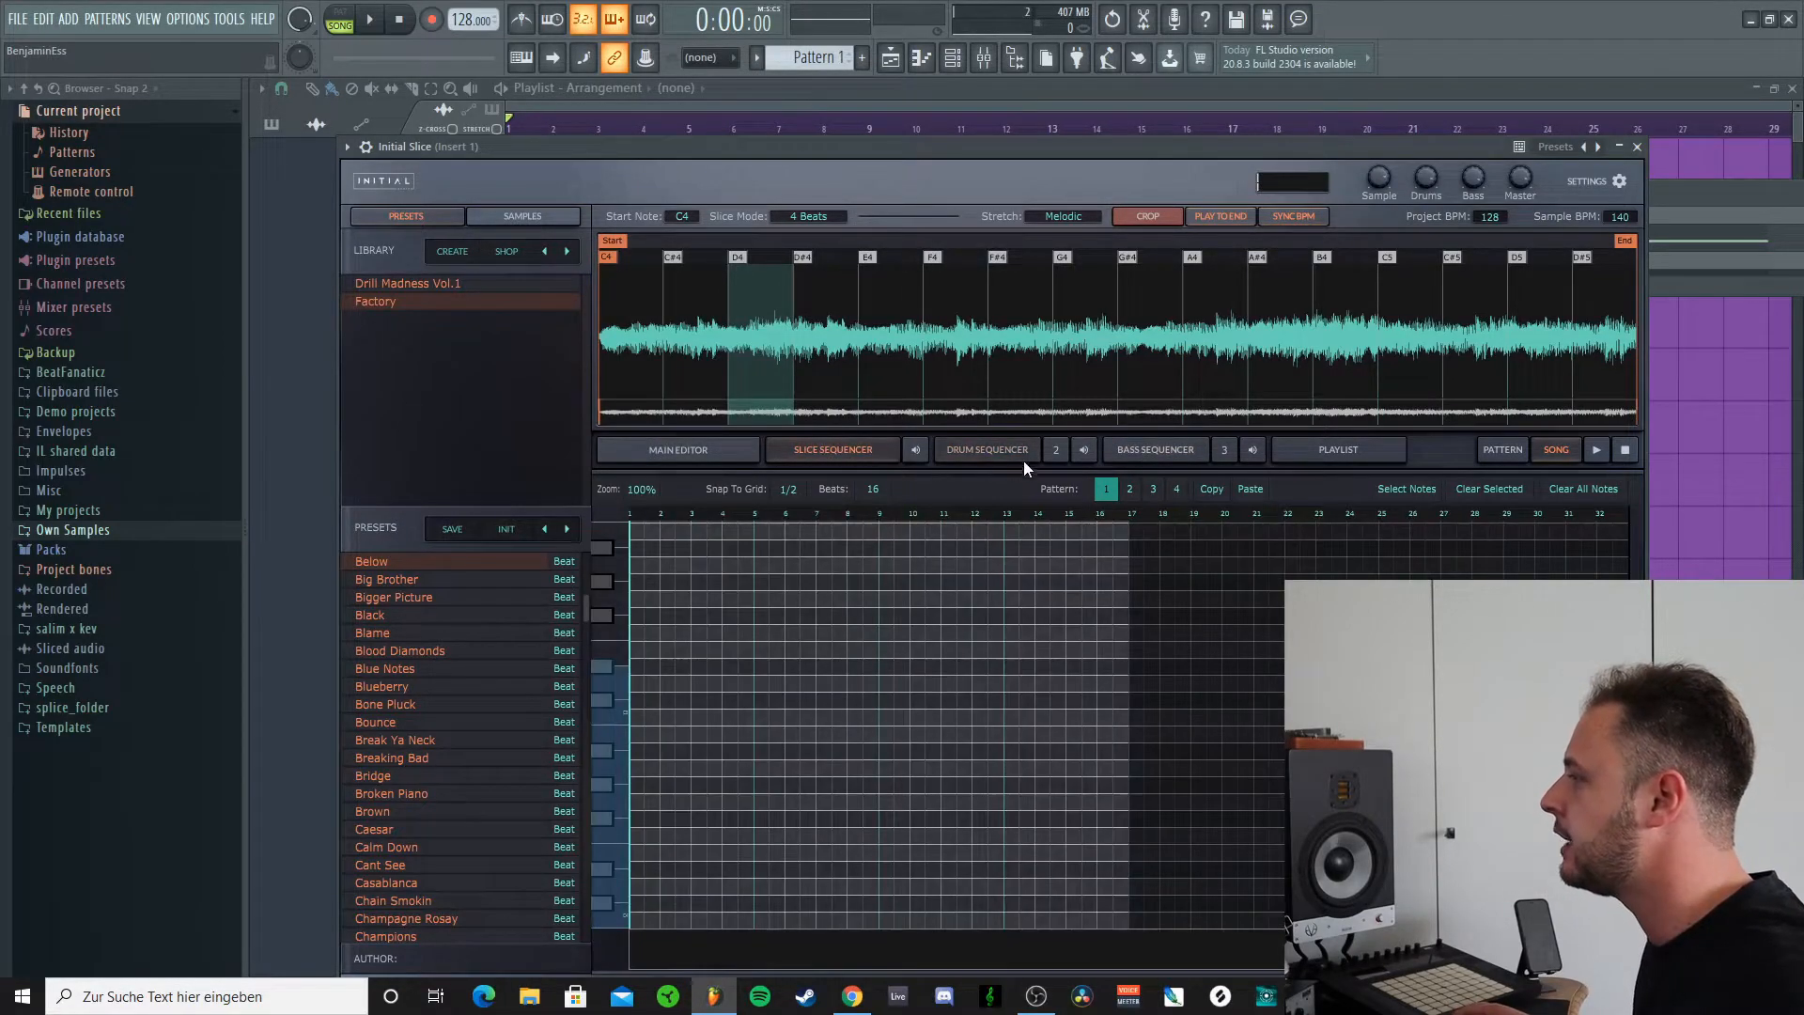
pyautogui.click(1023, 451)
pyautogui.click(1123, 455)
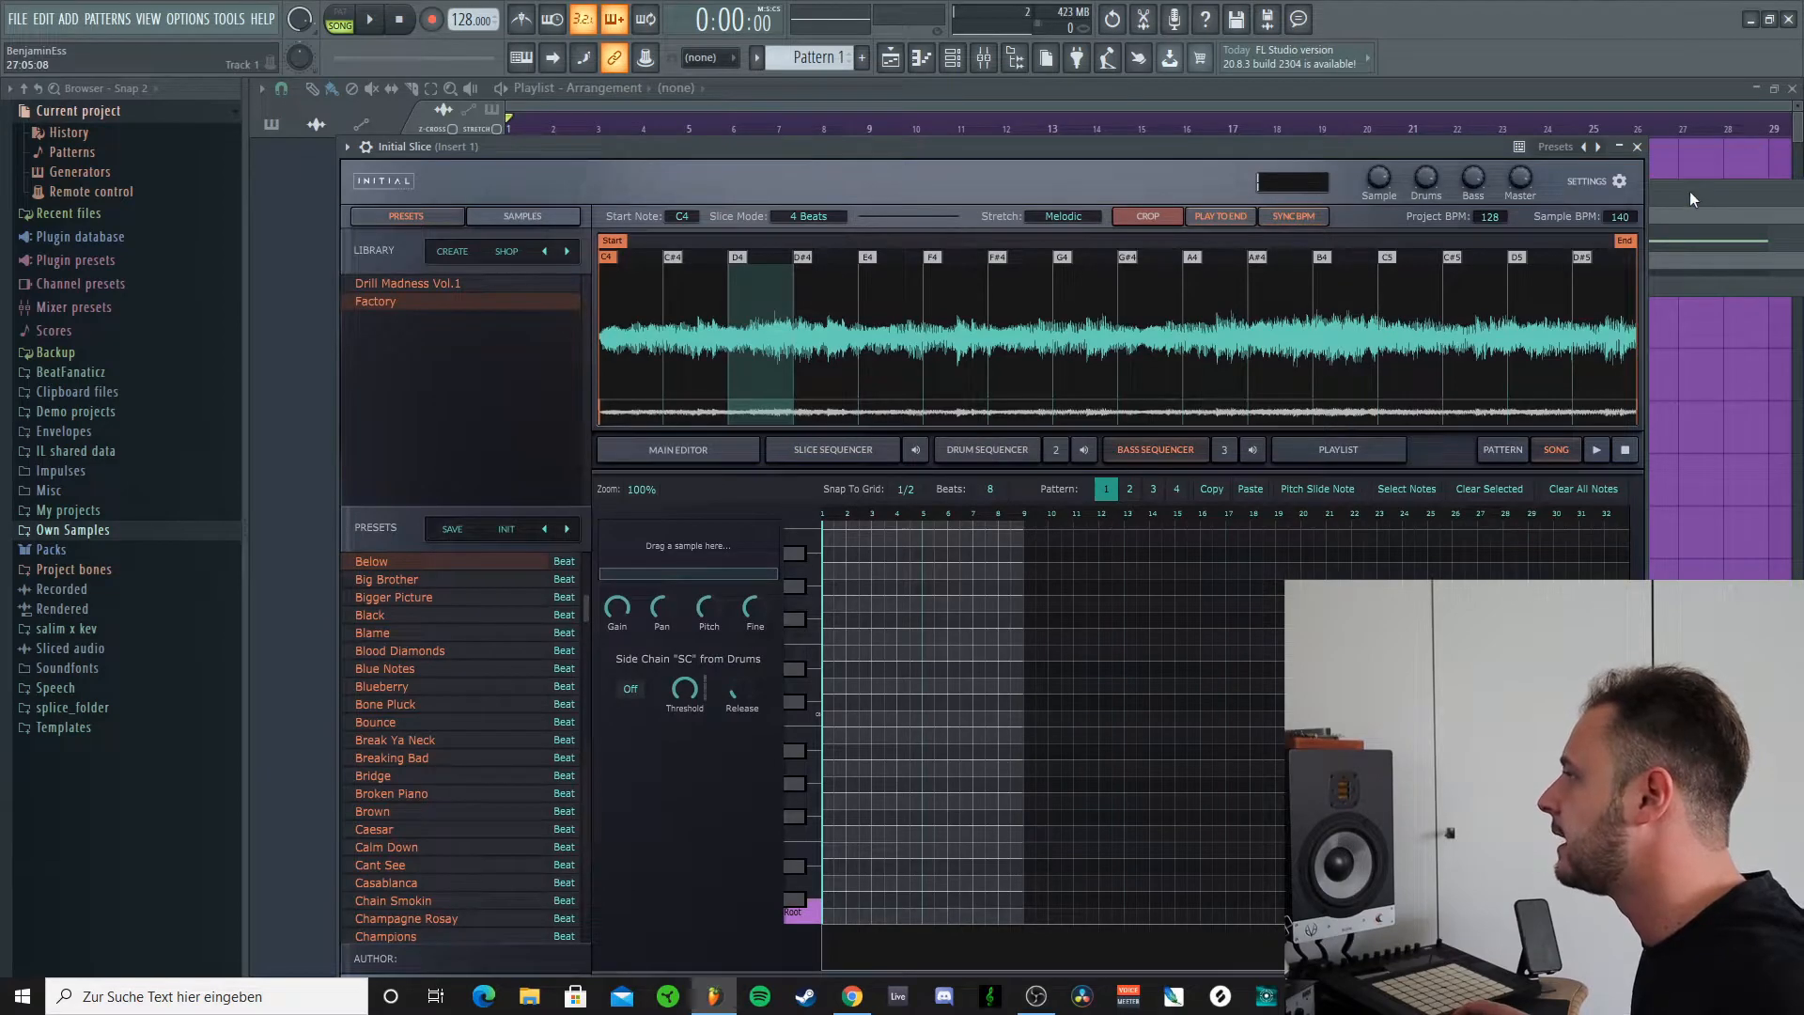
# Step: View Initial Slice's Insert 1 track in the mixer, and close both the mixer and the plugin window
pyautogui.click(983, 57)
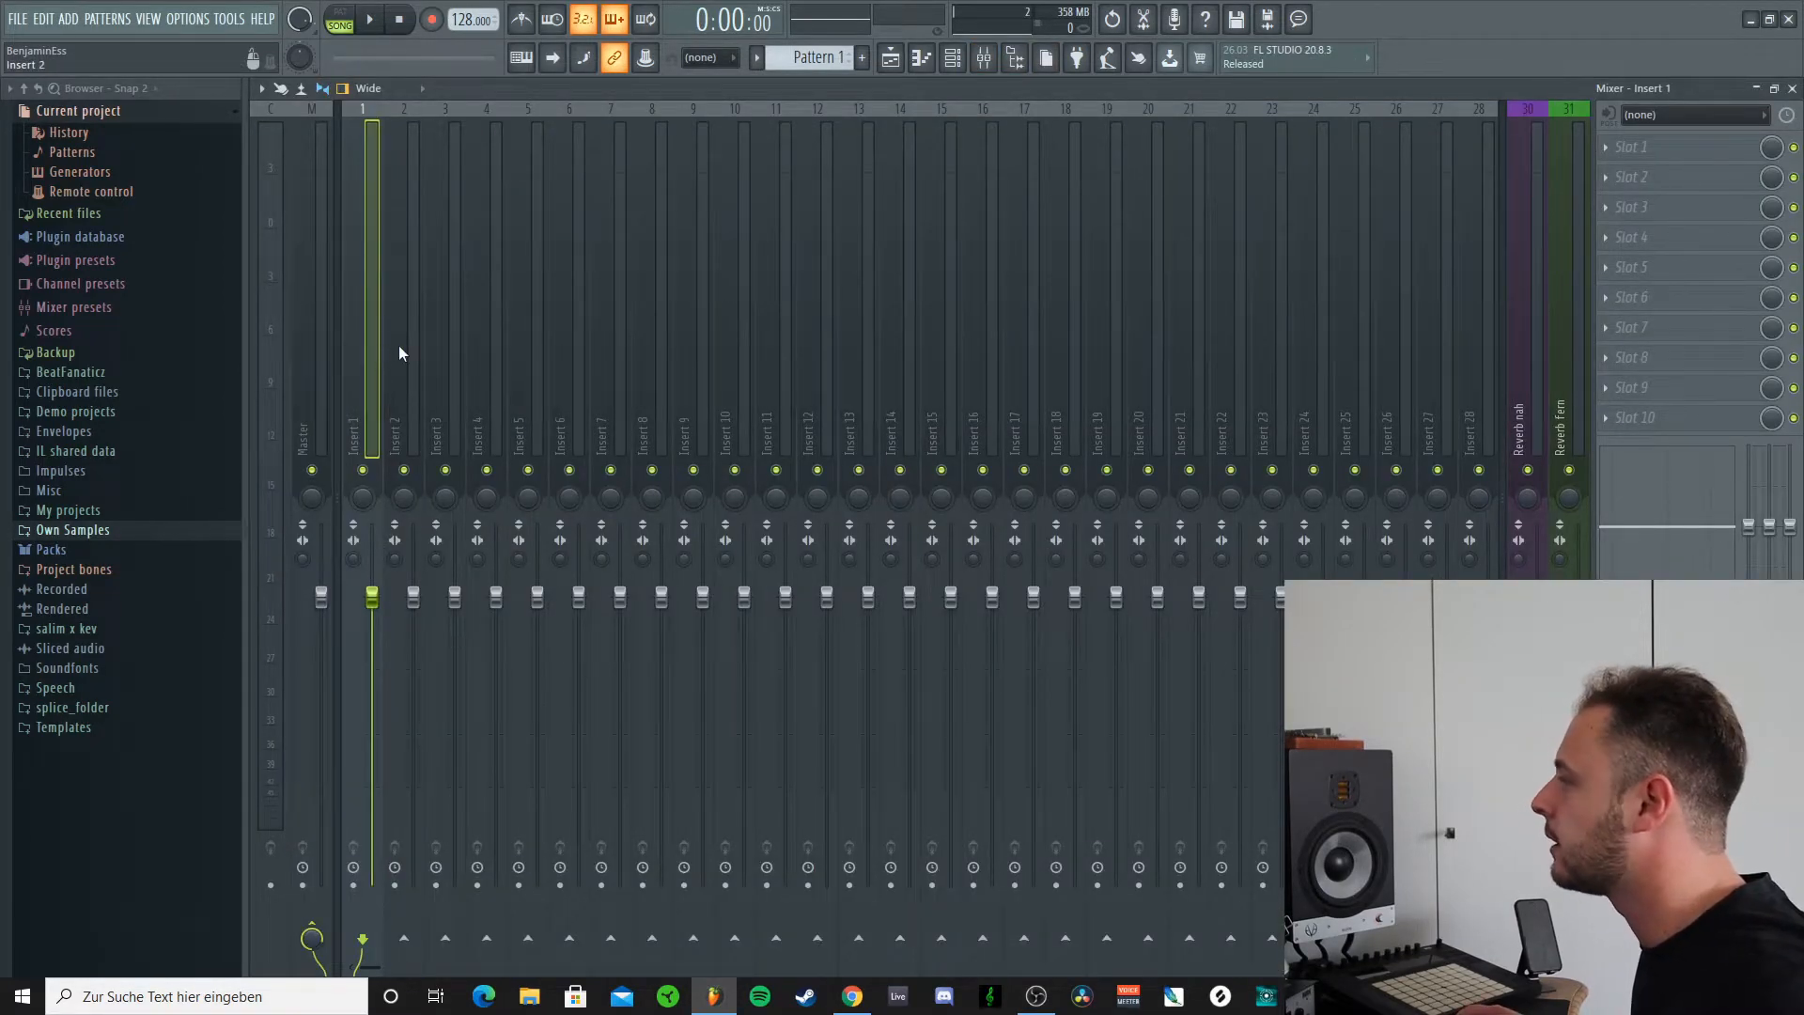
pyautogui.click(1791, 88)
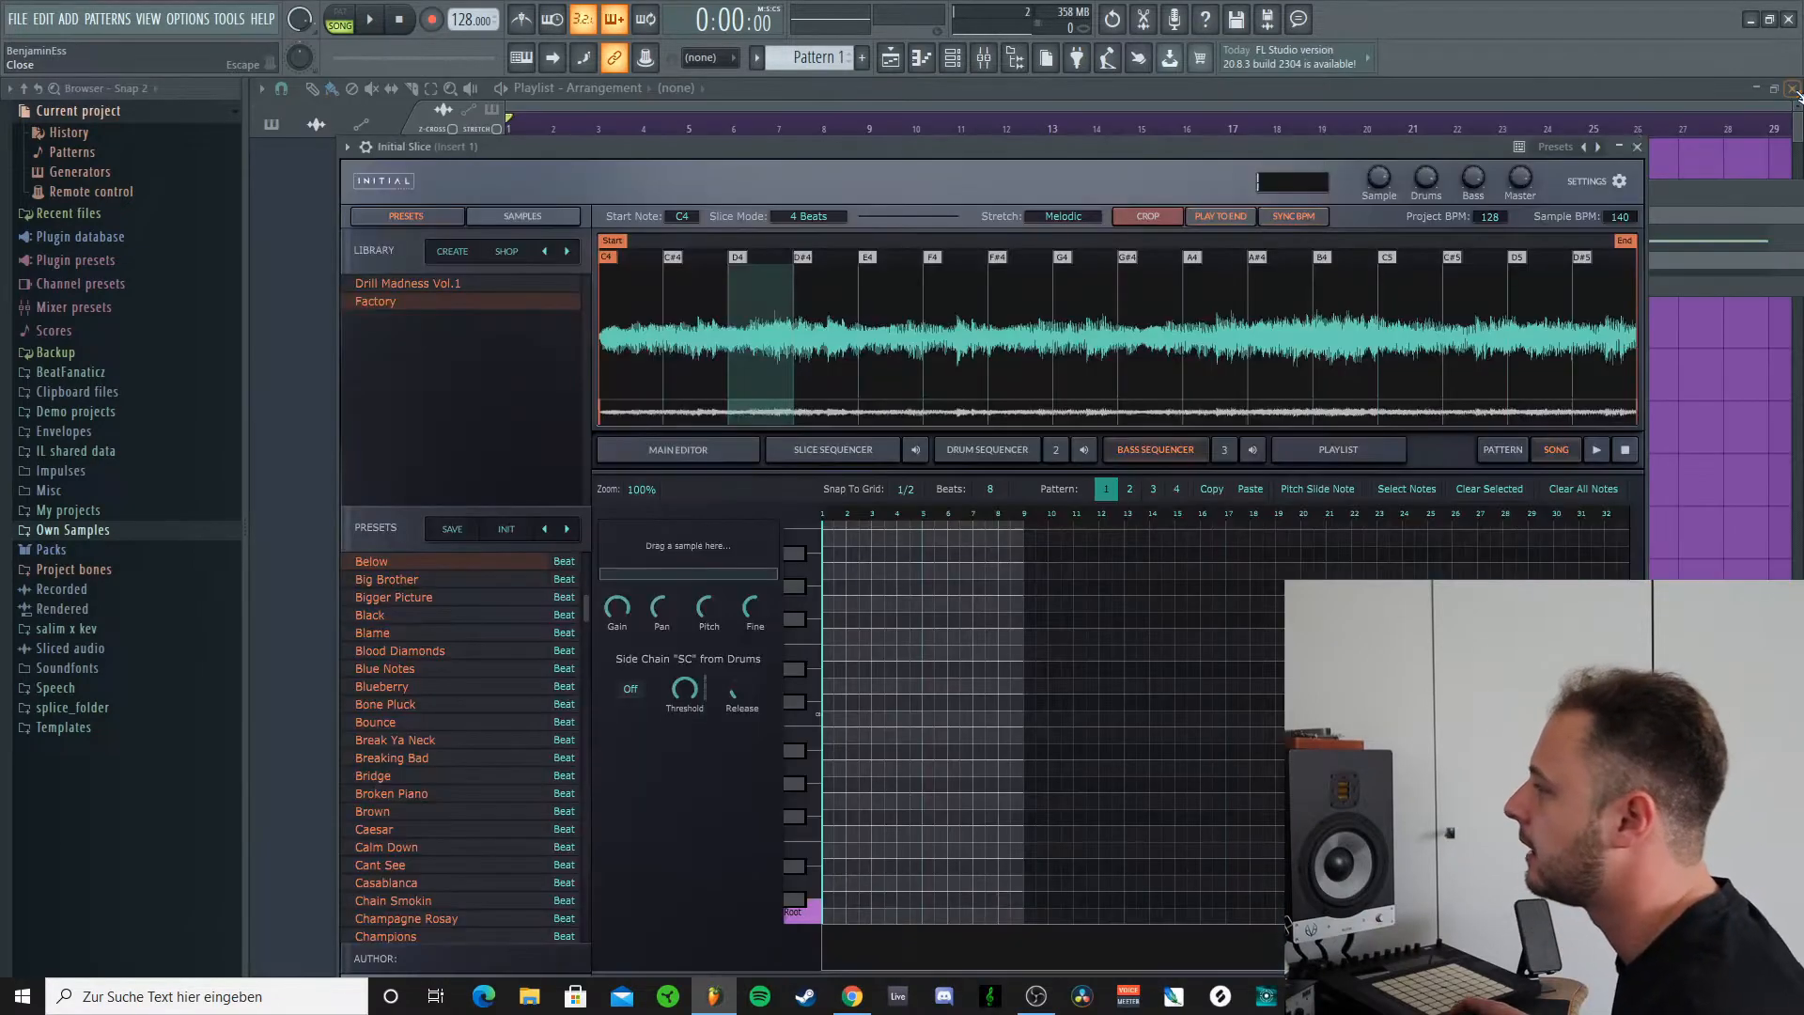
pyautogui.click(1637, 148)
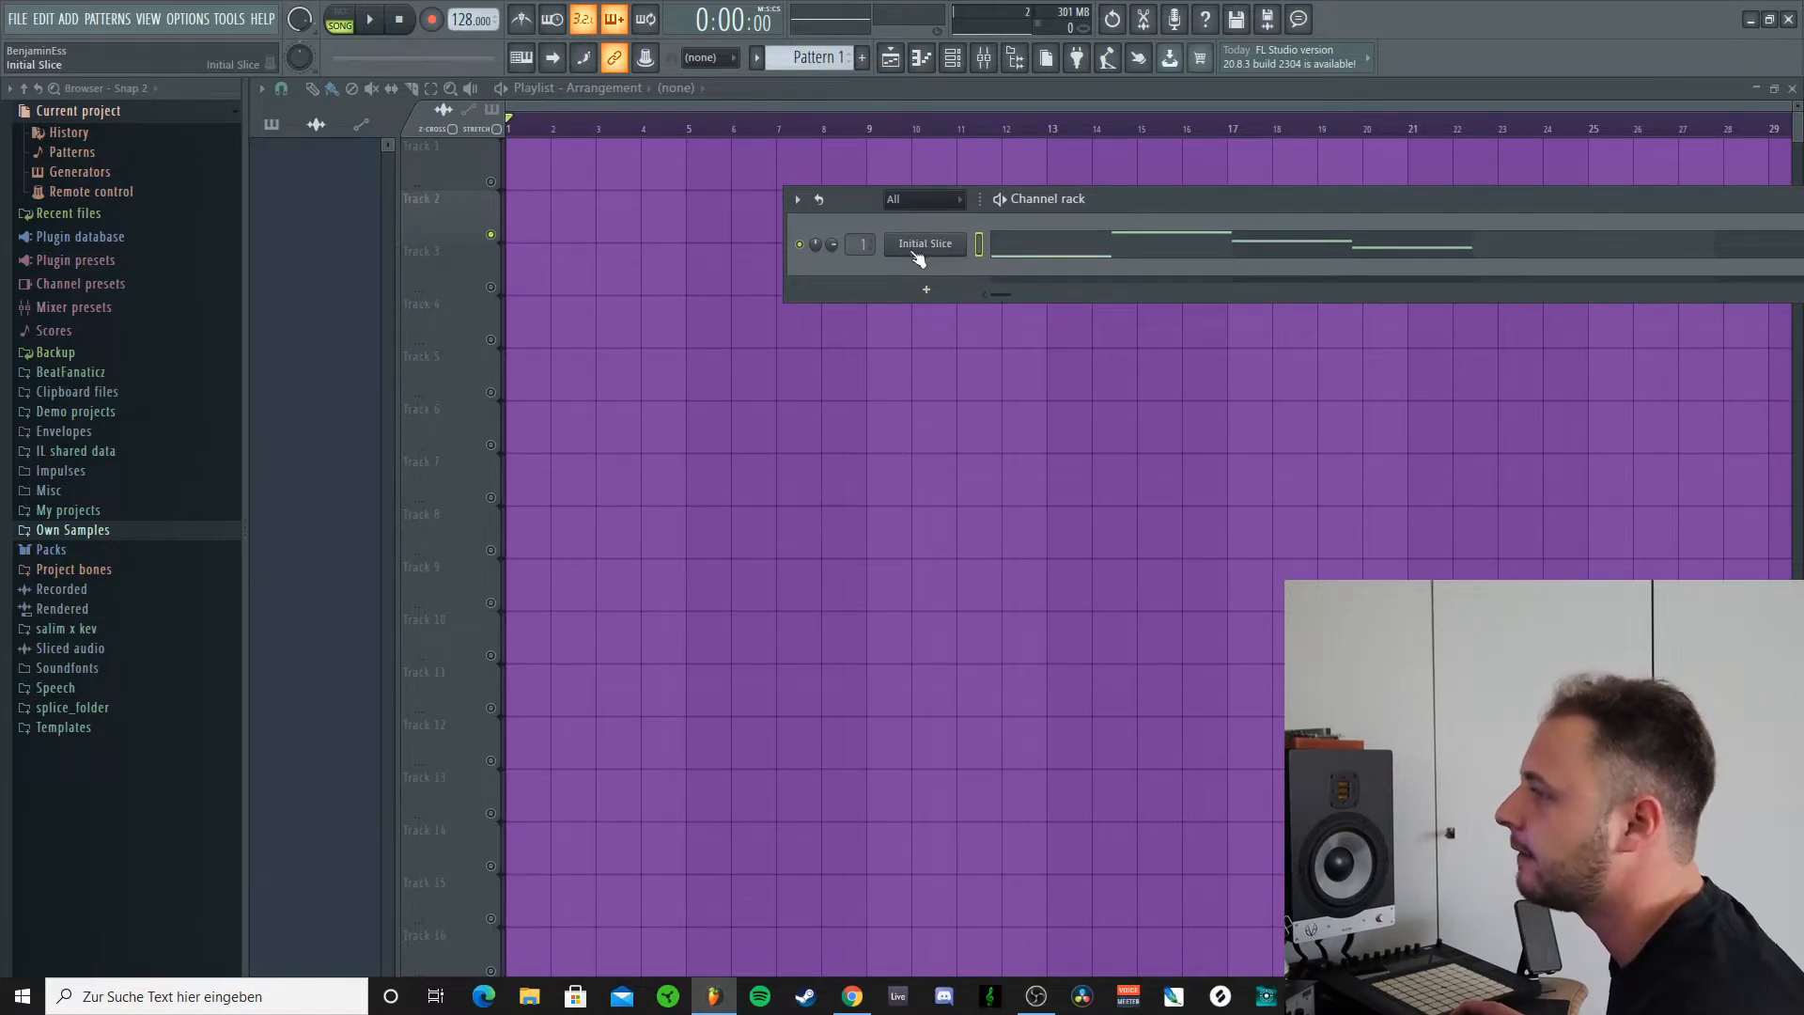
# Step: Reopen Initial Slice on its drum sequencer and move the window up so the whole sequencer fits
pyautogui.click(916, 246)
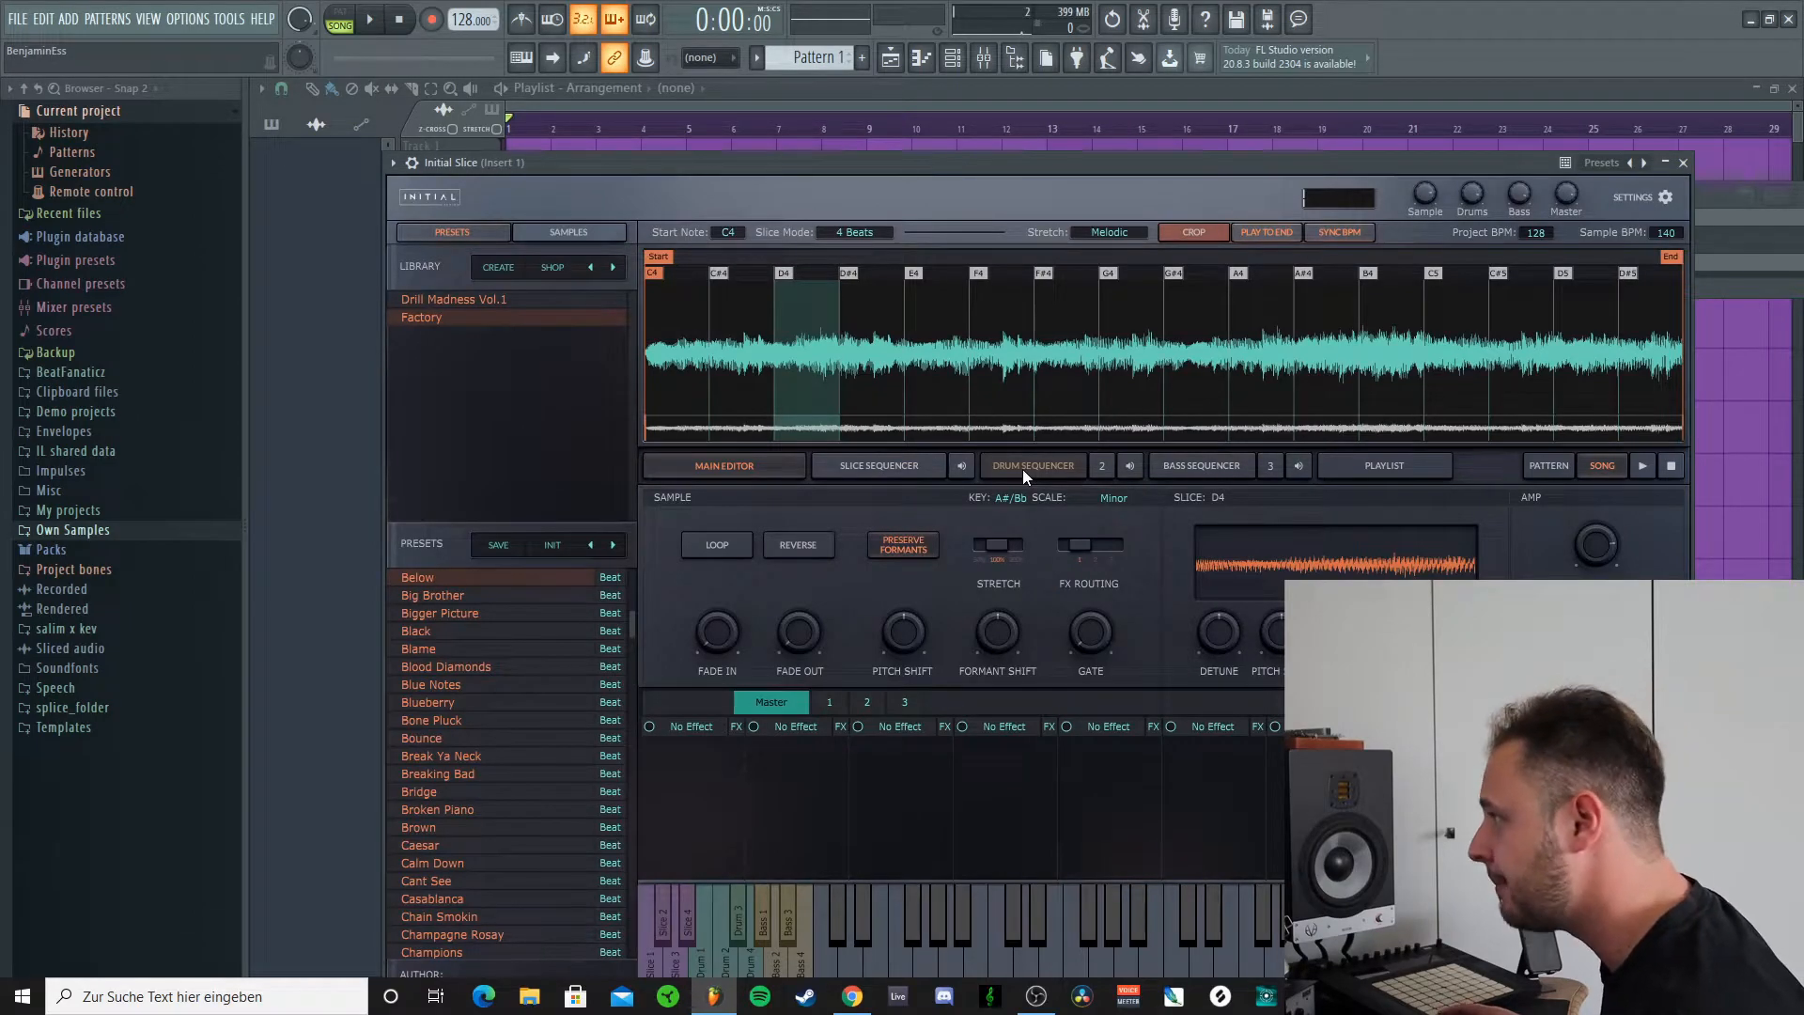
pyautogui.click(1024, 466)
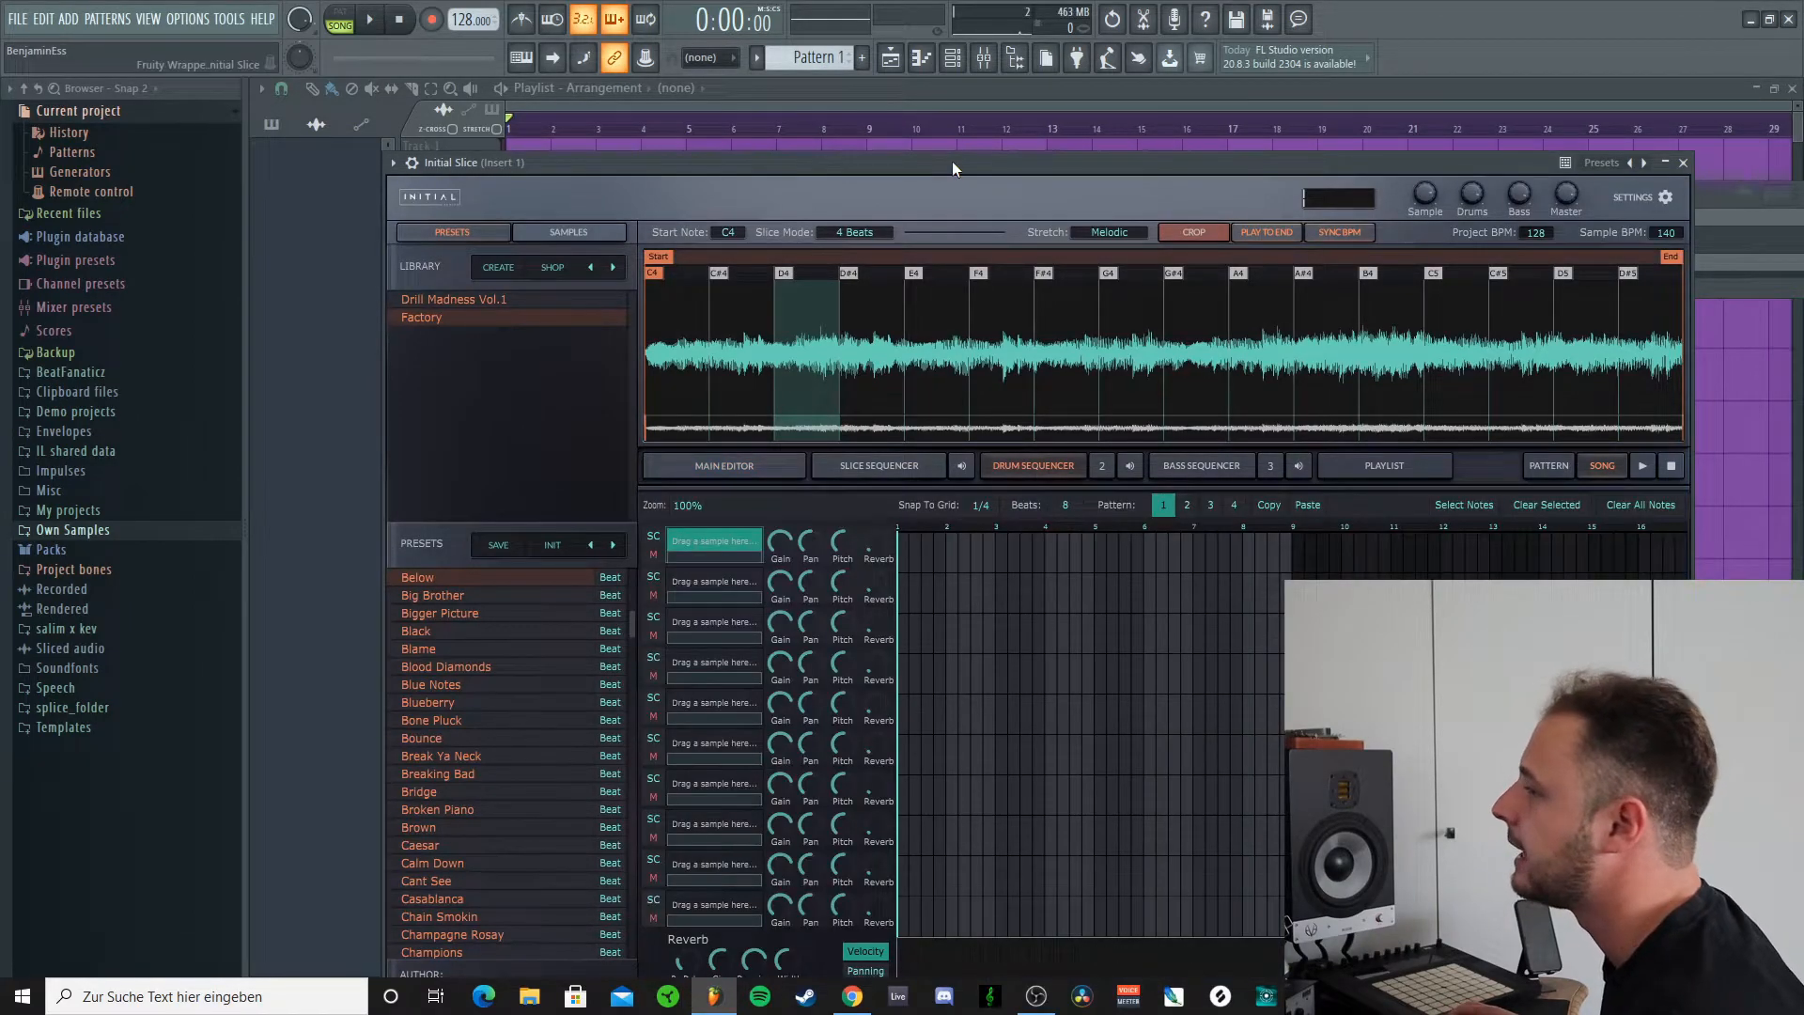
pyautogui.moveTo(954, 169); pyautogui.dragTo(972, 136)
# Step: Load Capital DK 2 - Clap - Cute from the 11.SimonServida samples' Capital Drum Kit 2 into the first drum slot
pyautogui.click(99, 530)
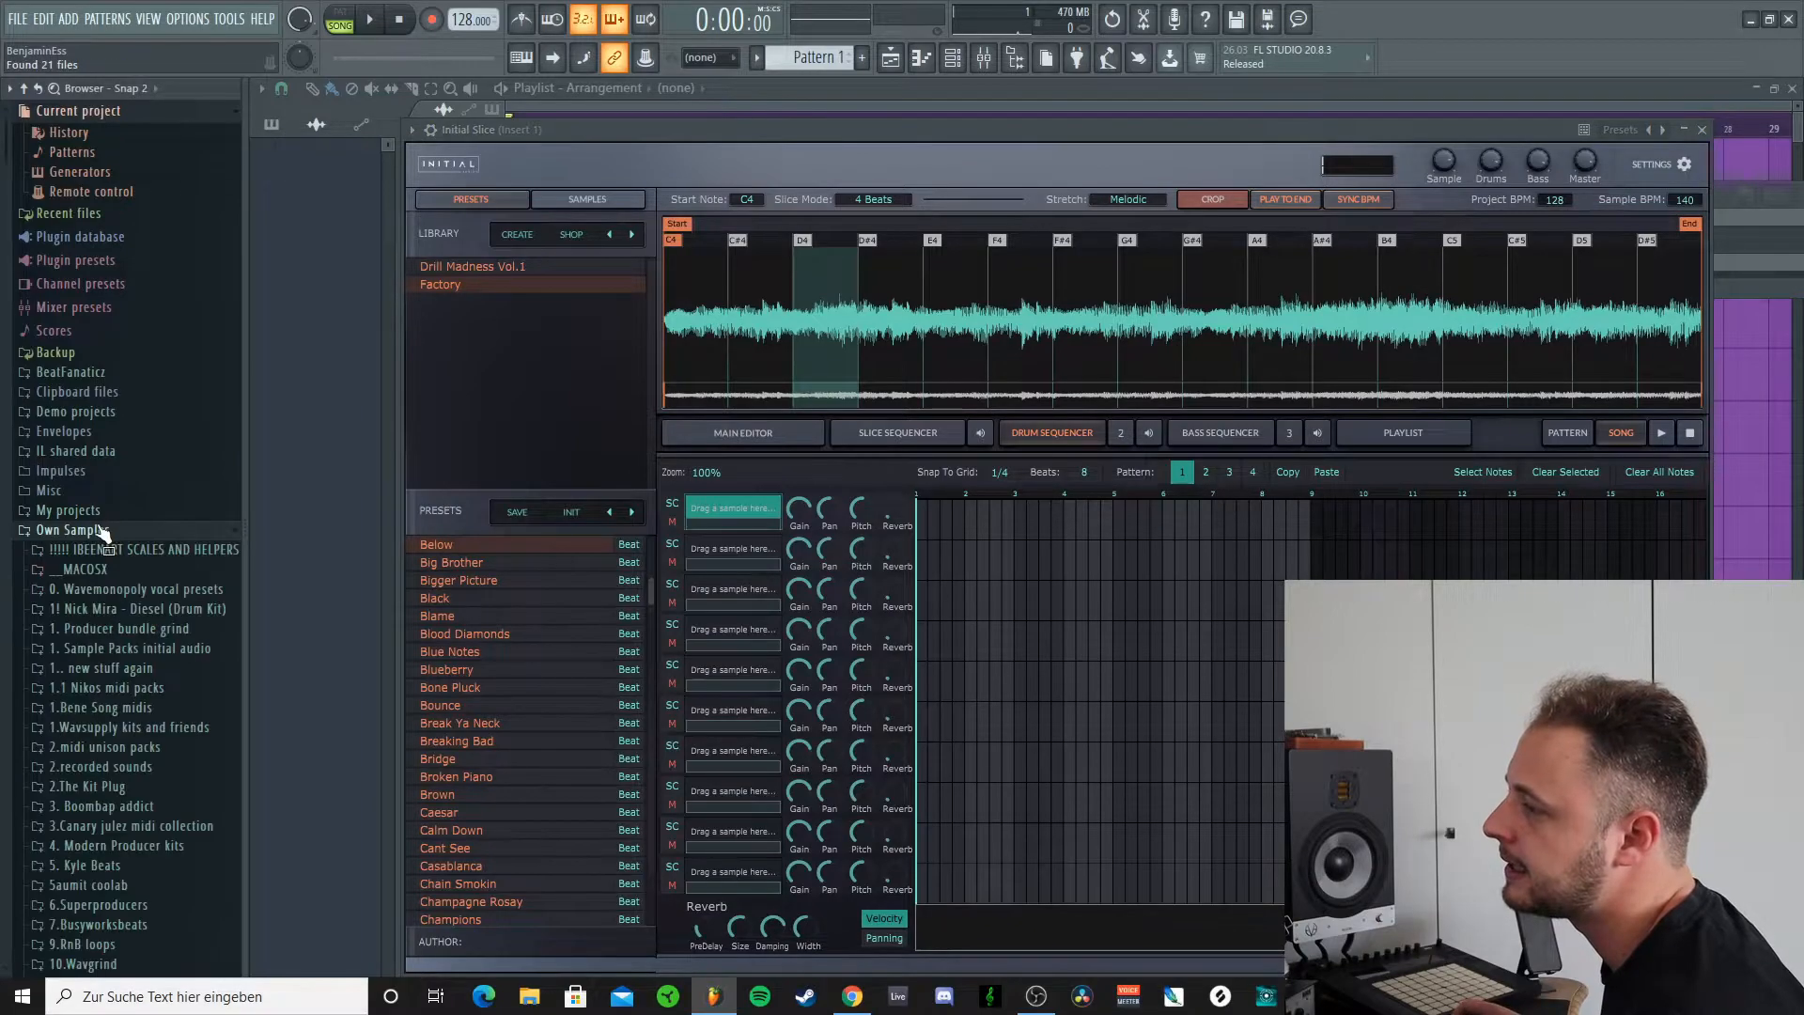
pyautogui.scroll(-5, 132, 695)
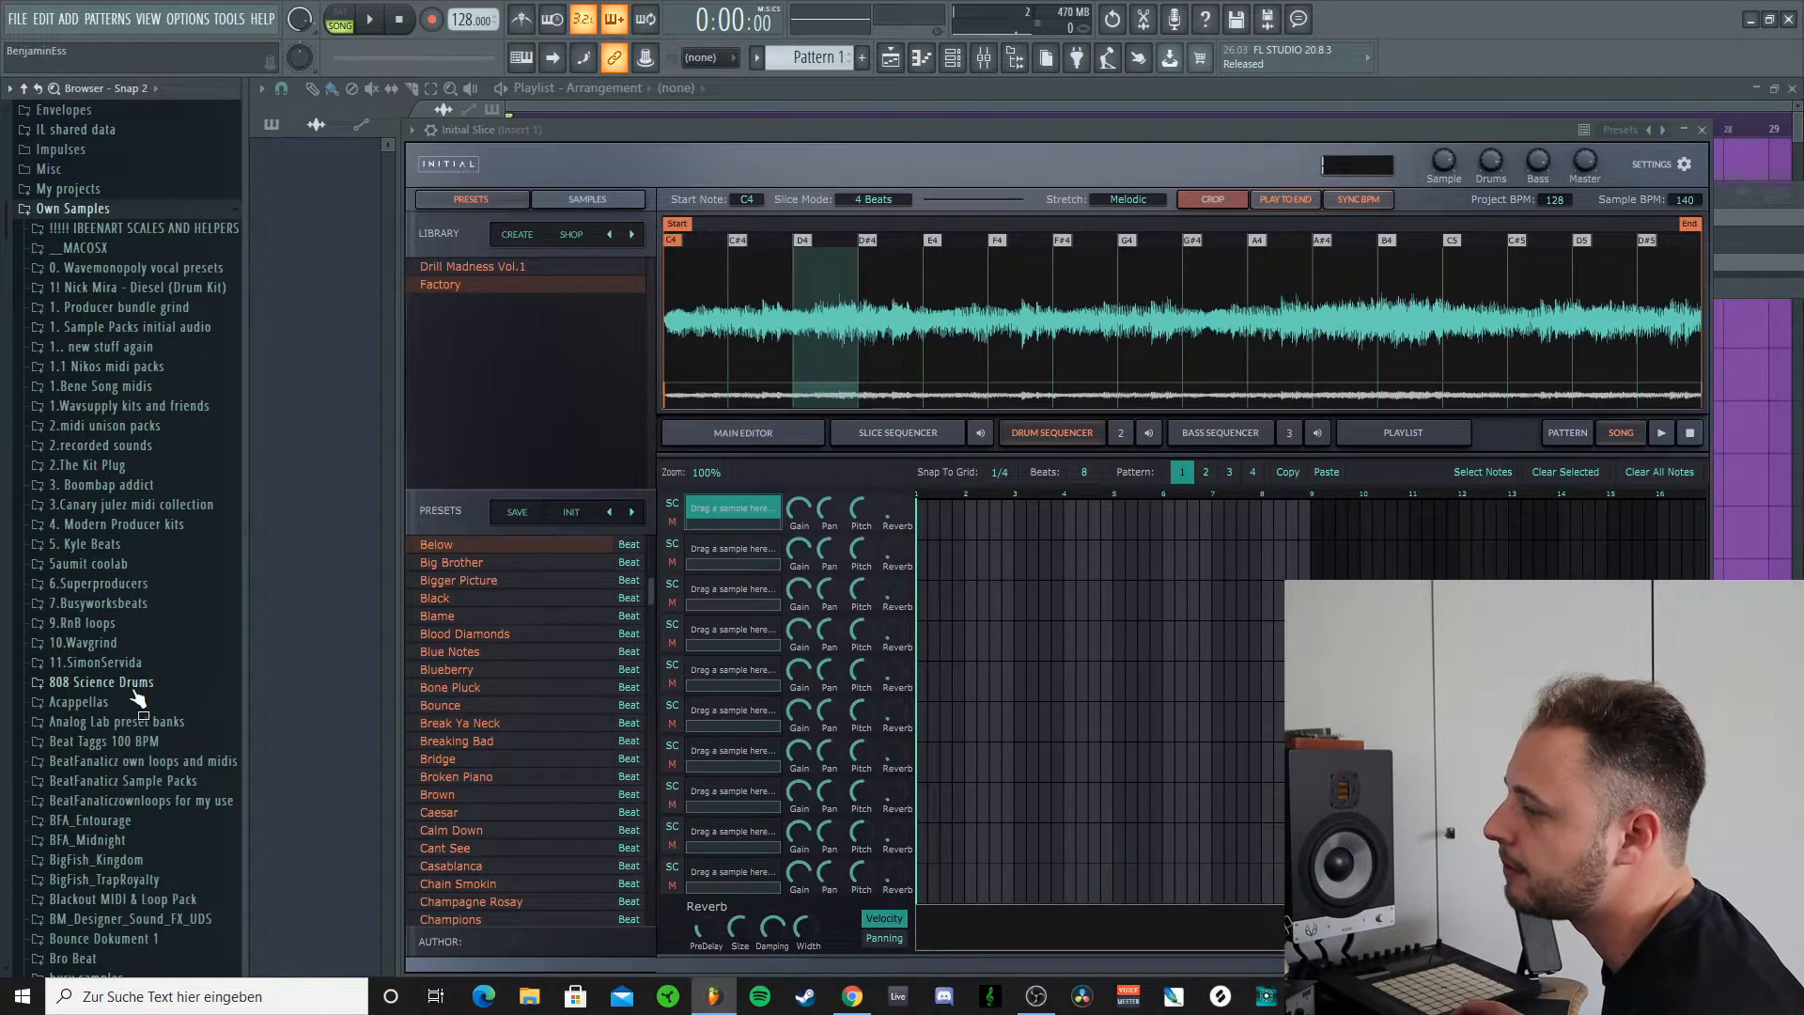
pyautogui.click(112, 663)
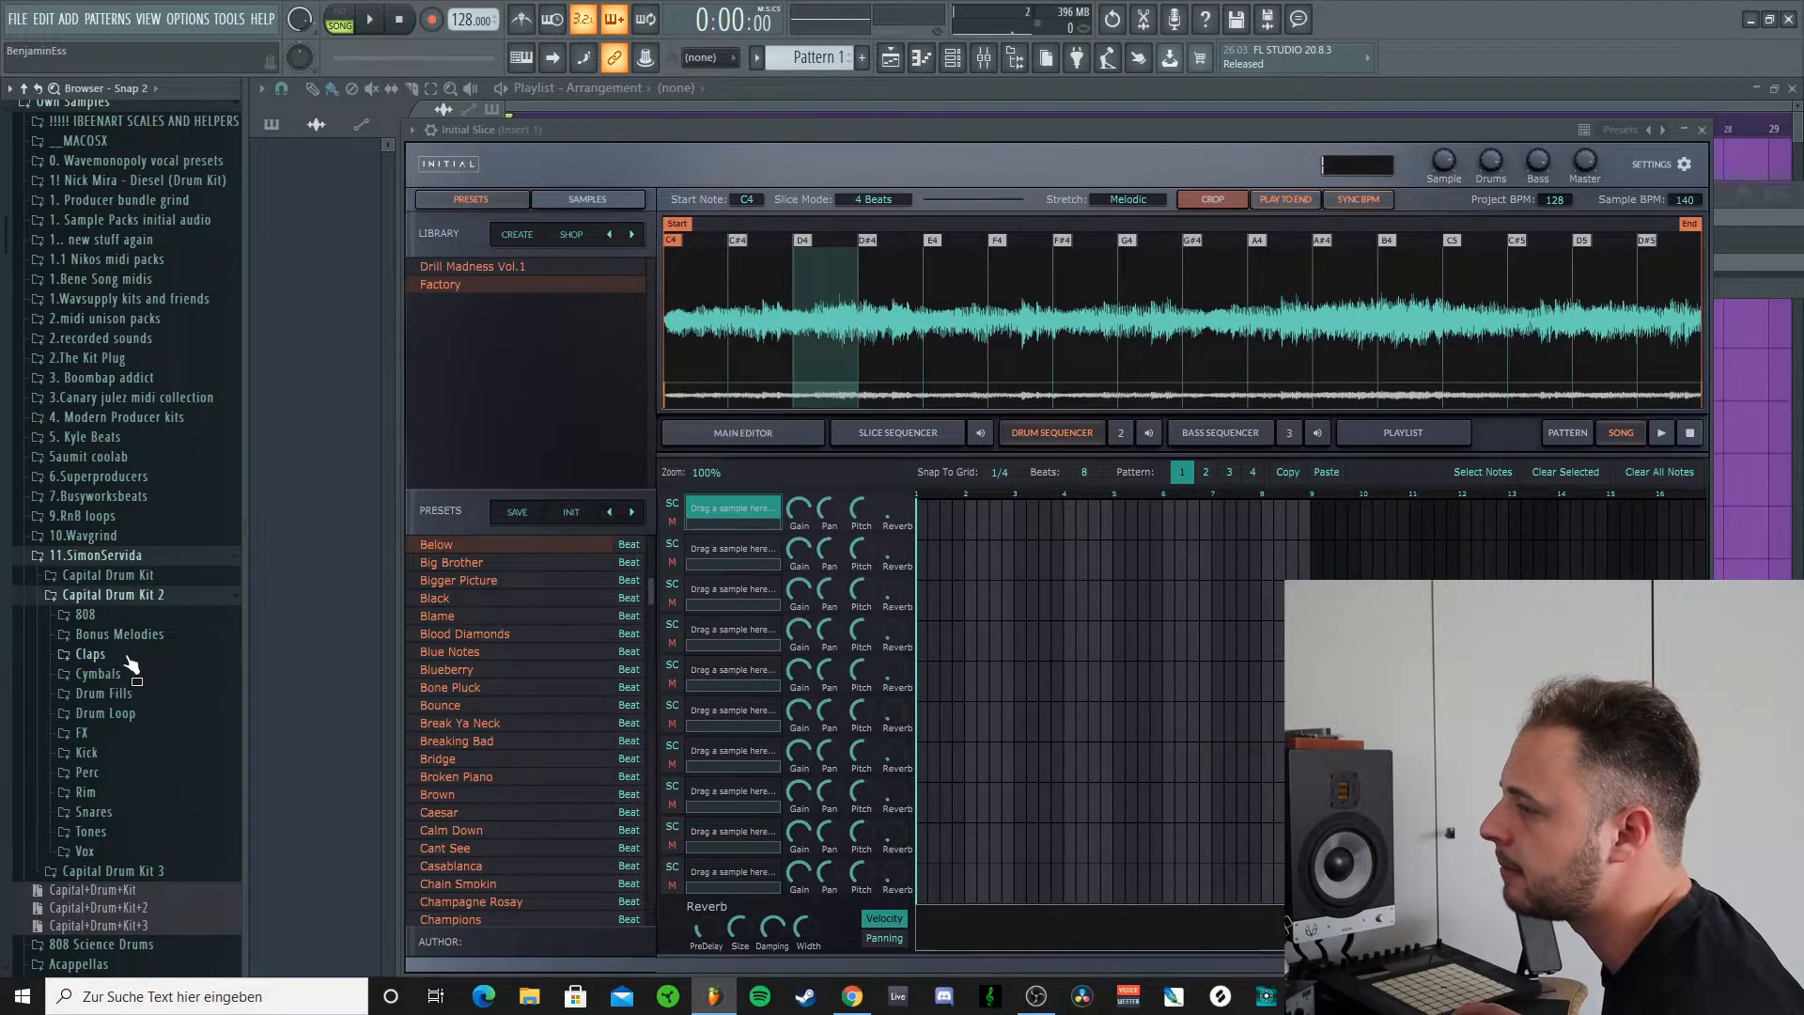
pyautogui.click(131, 655)
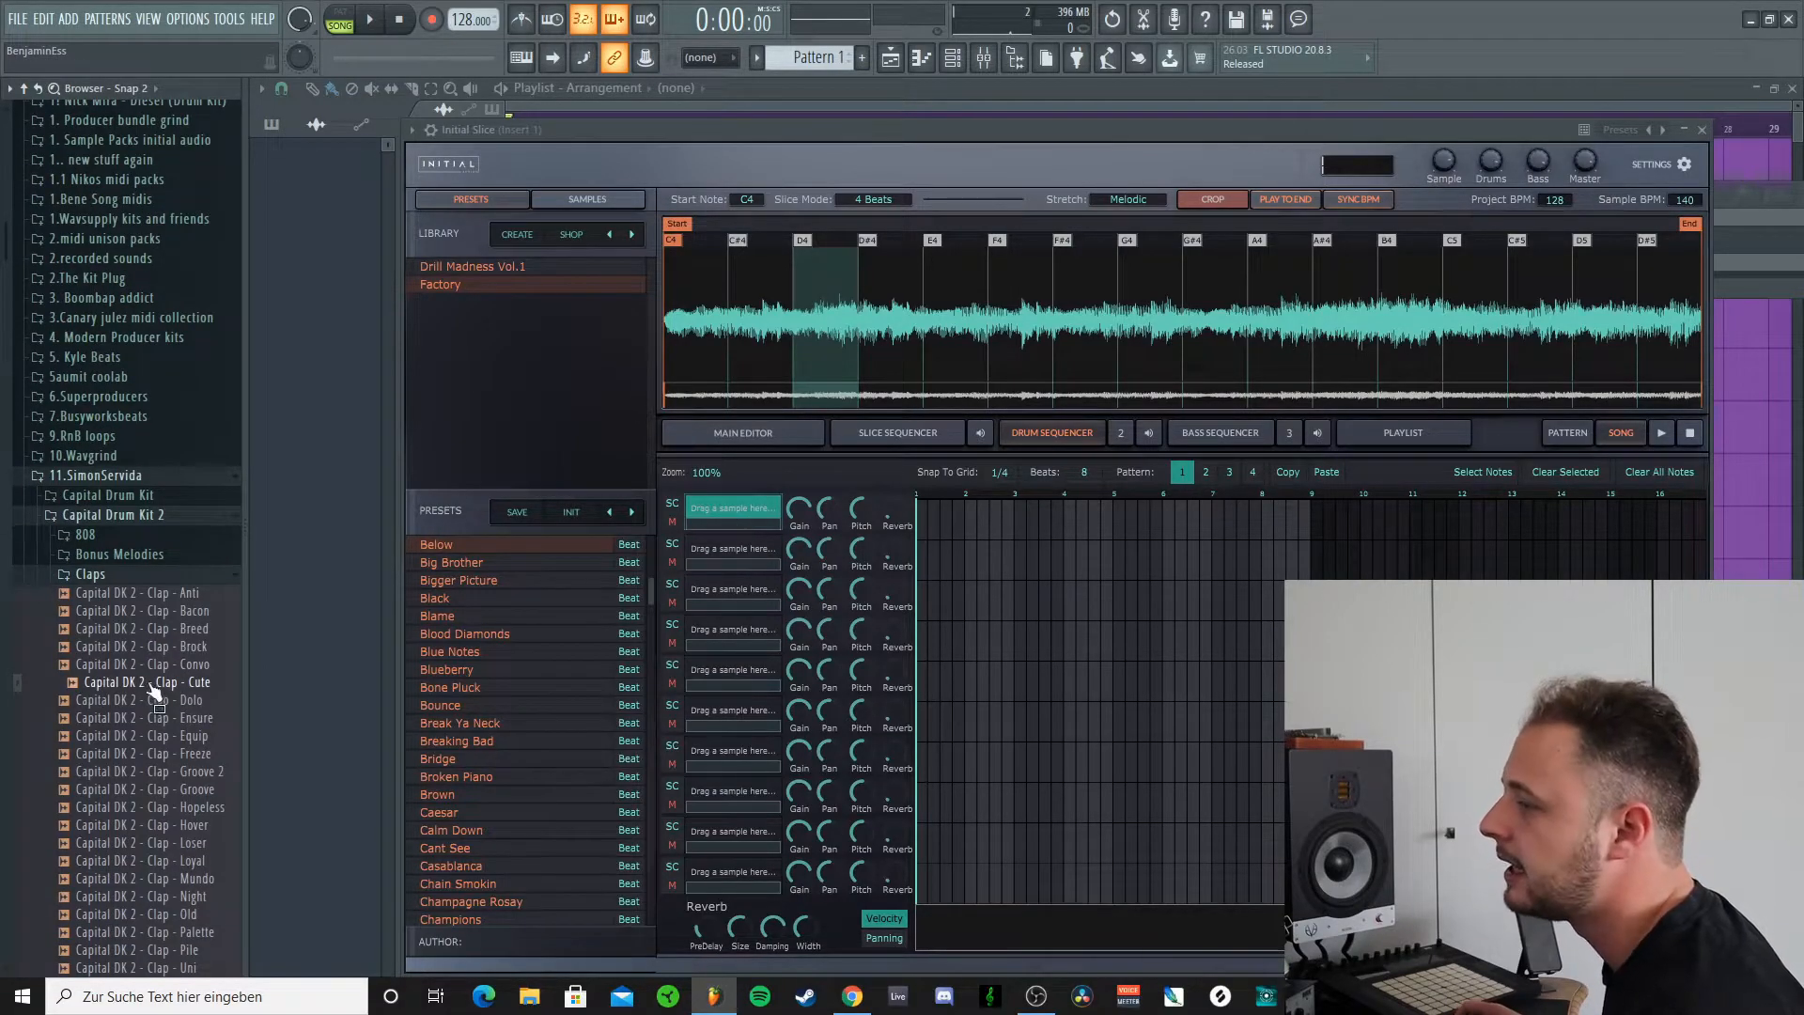
pyautogui.moveTo(151, 683); pyautogui.dragTo(712, 510)
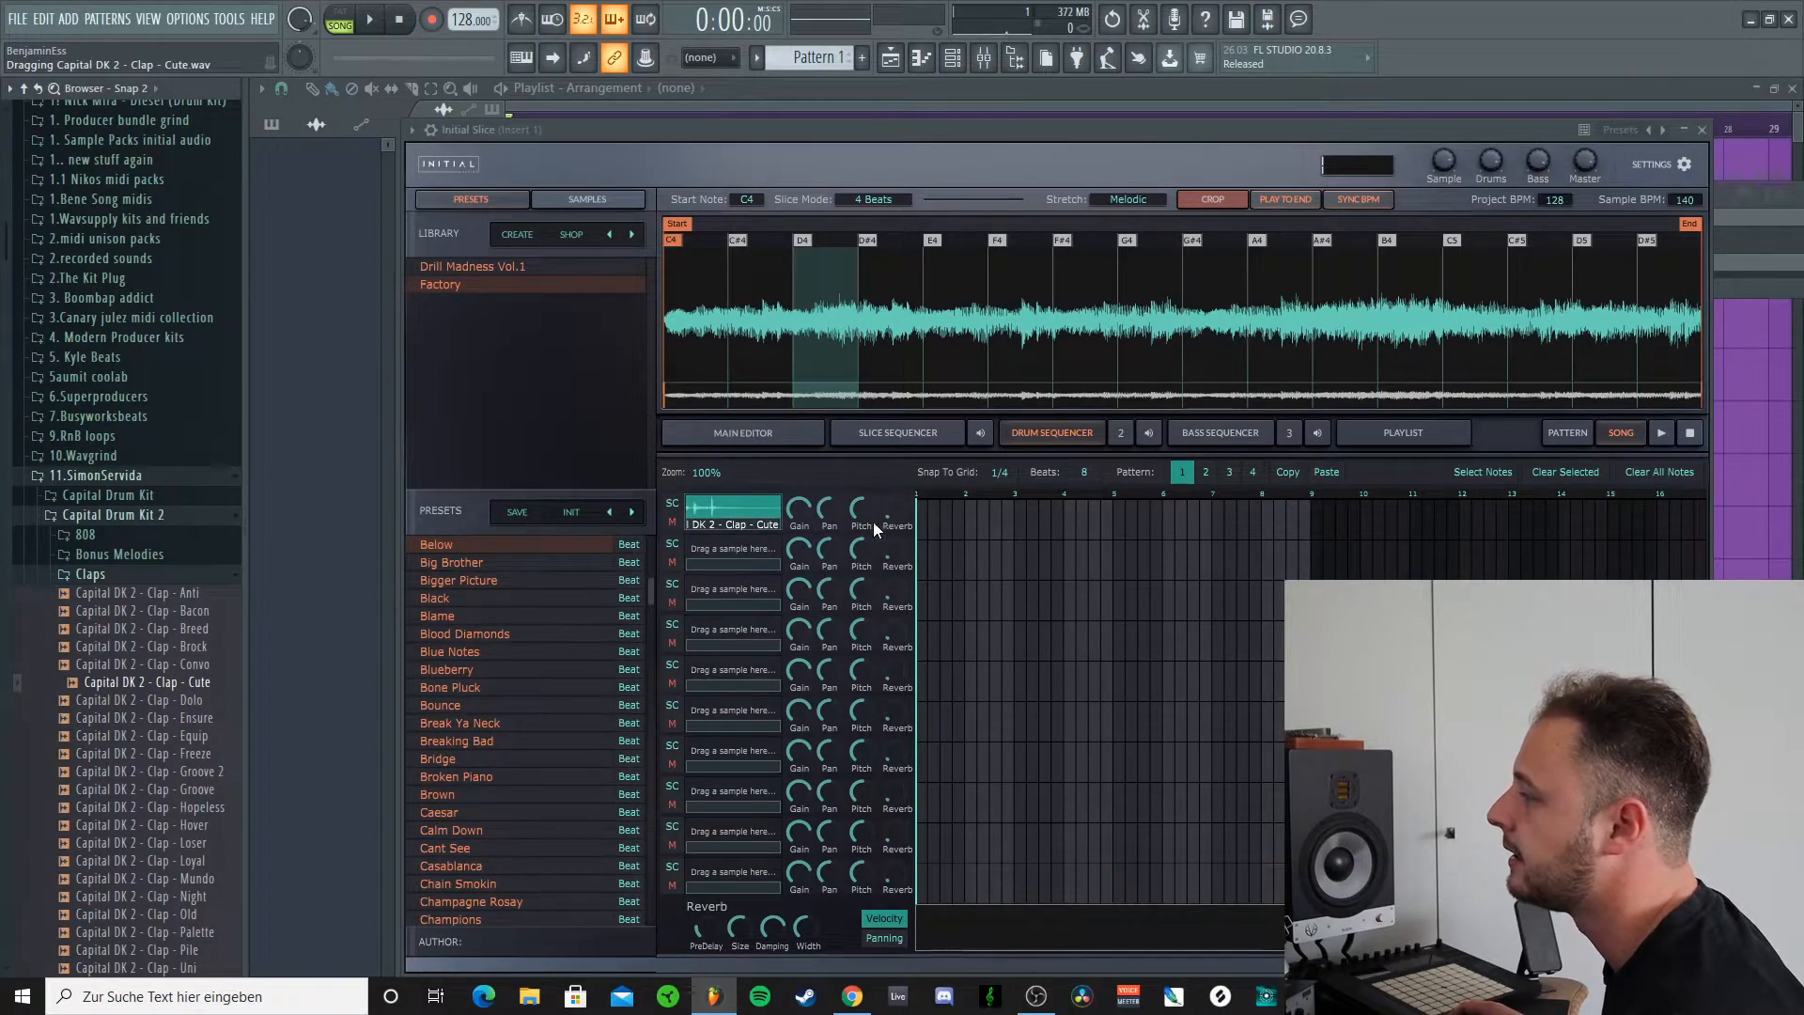
# Step: Preview Drip.wav from the factory Claps samples and demonstrate bringing the Capital Drum Kit 2 folder into the plugin's sample library
pyautogui.click(572, 201)
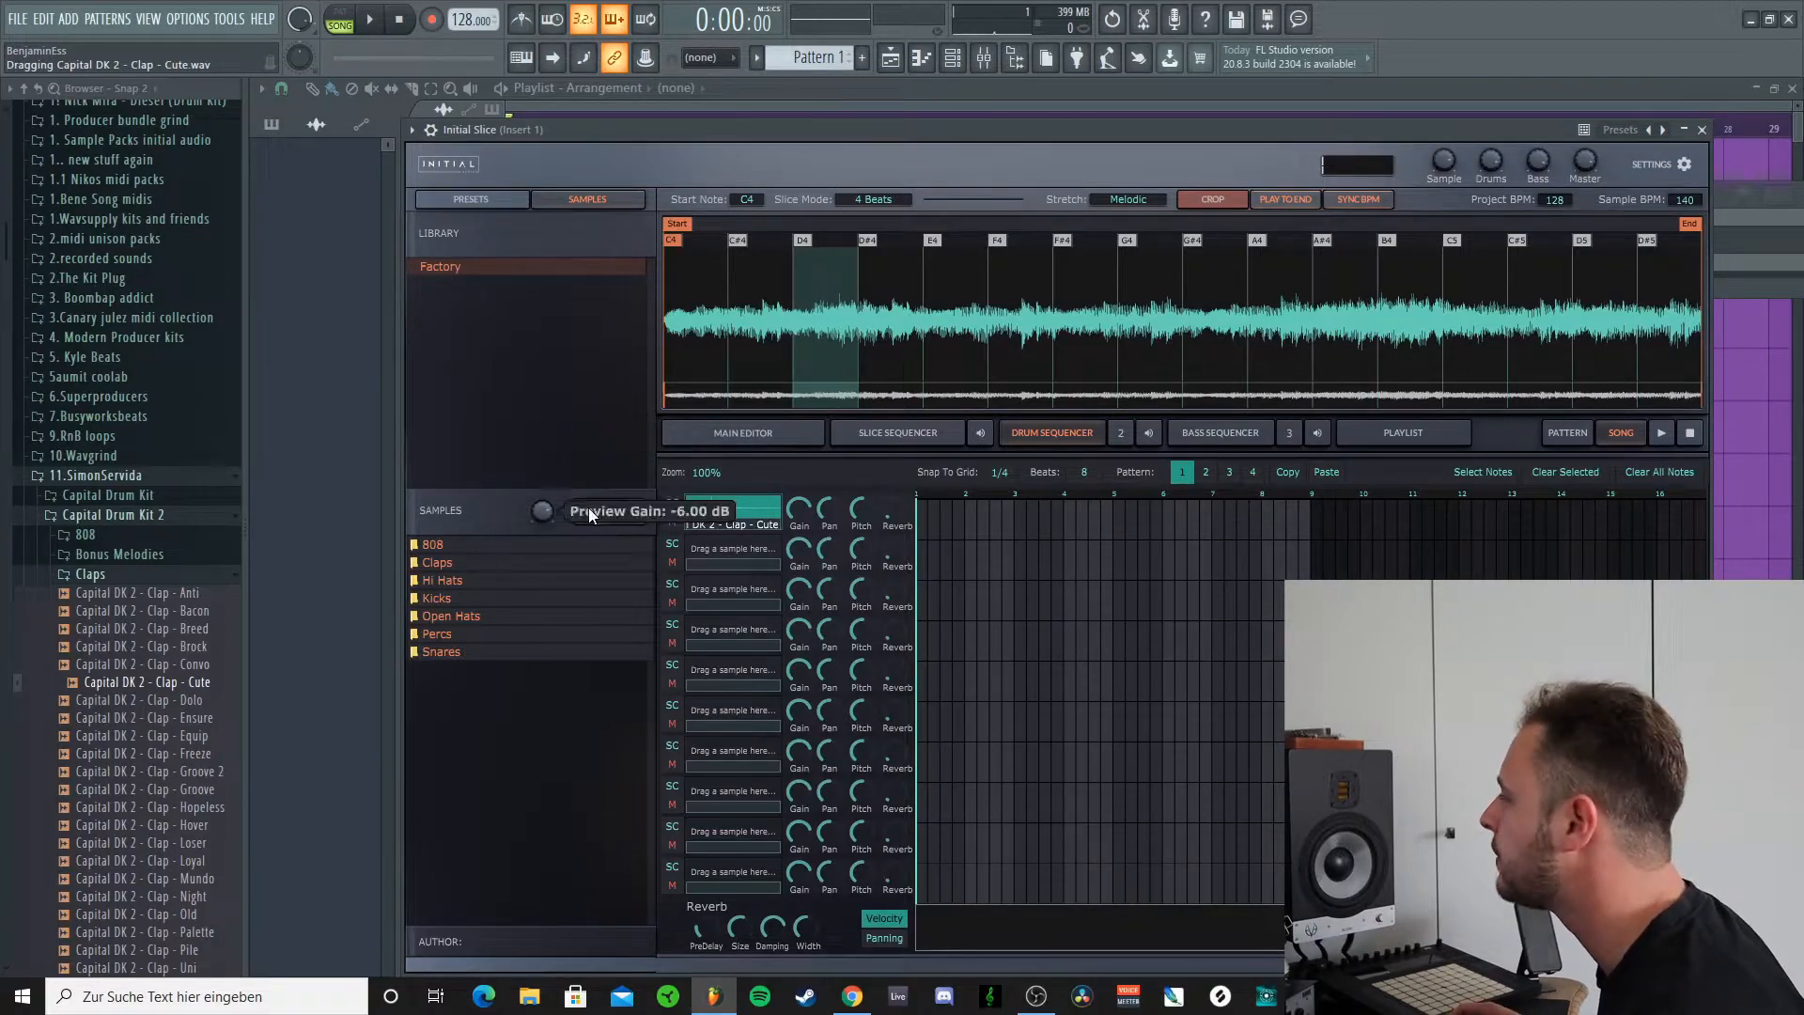
pyautogui.click(453, 561)
pyautogui.click(477, 633)
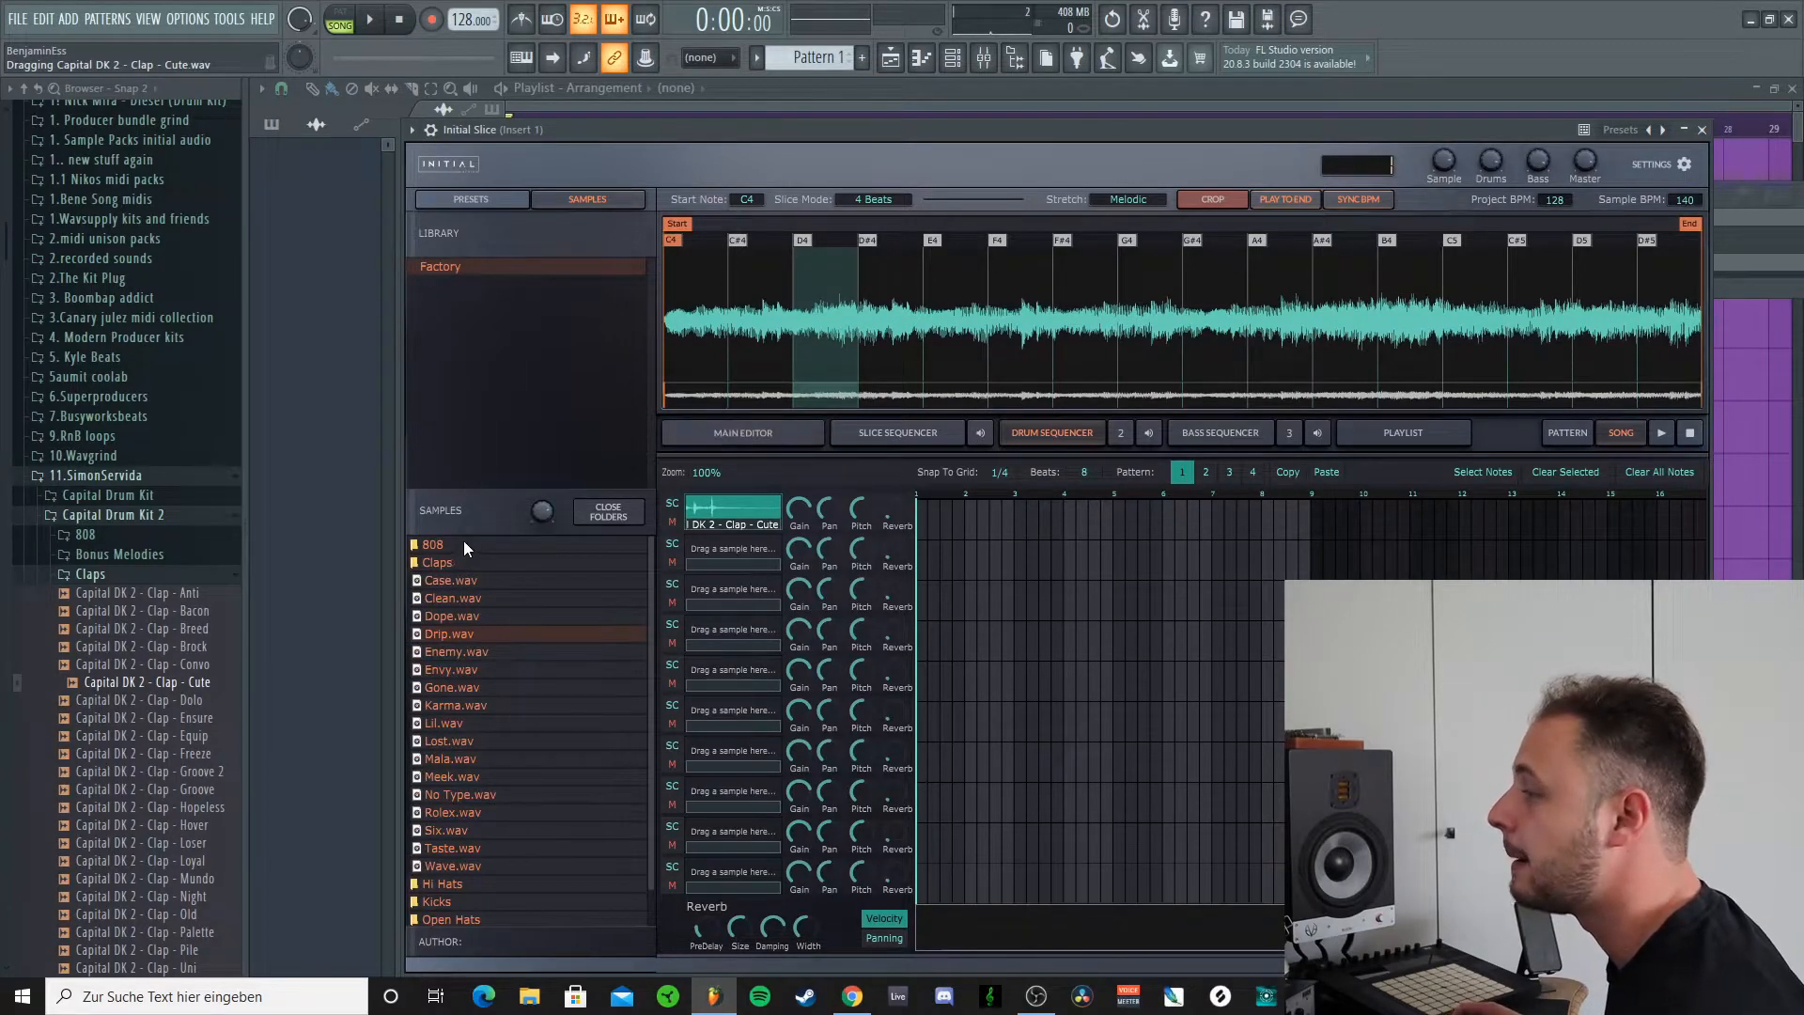
pyautogui.click(442, 561)
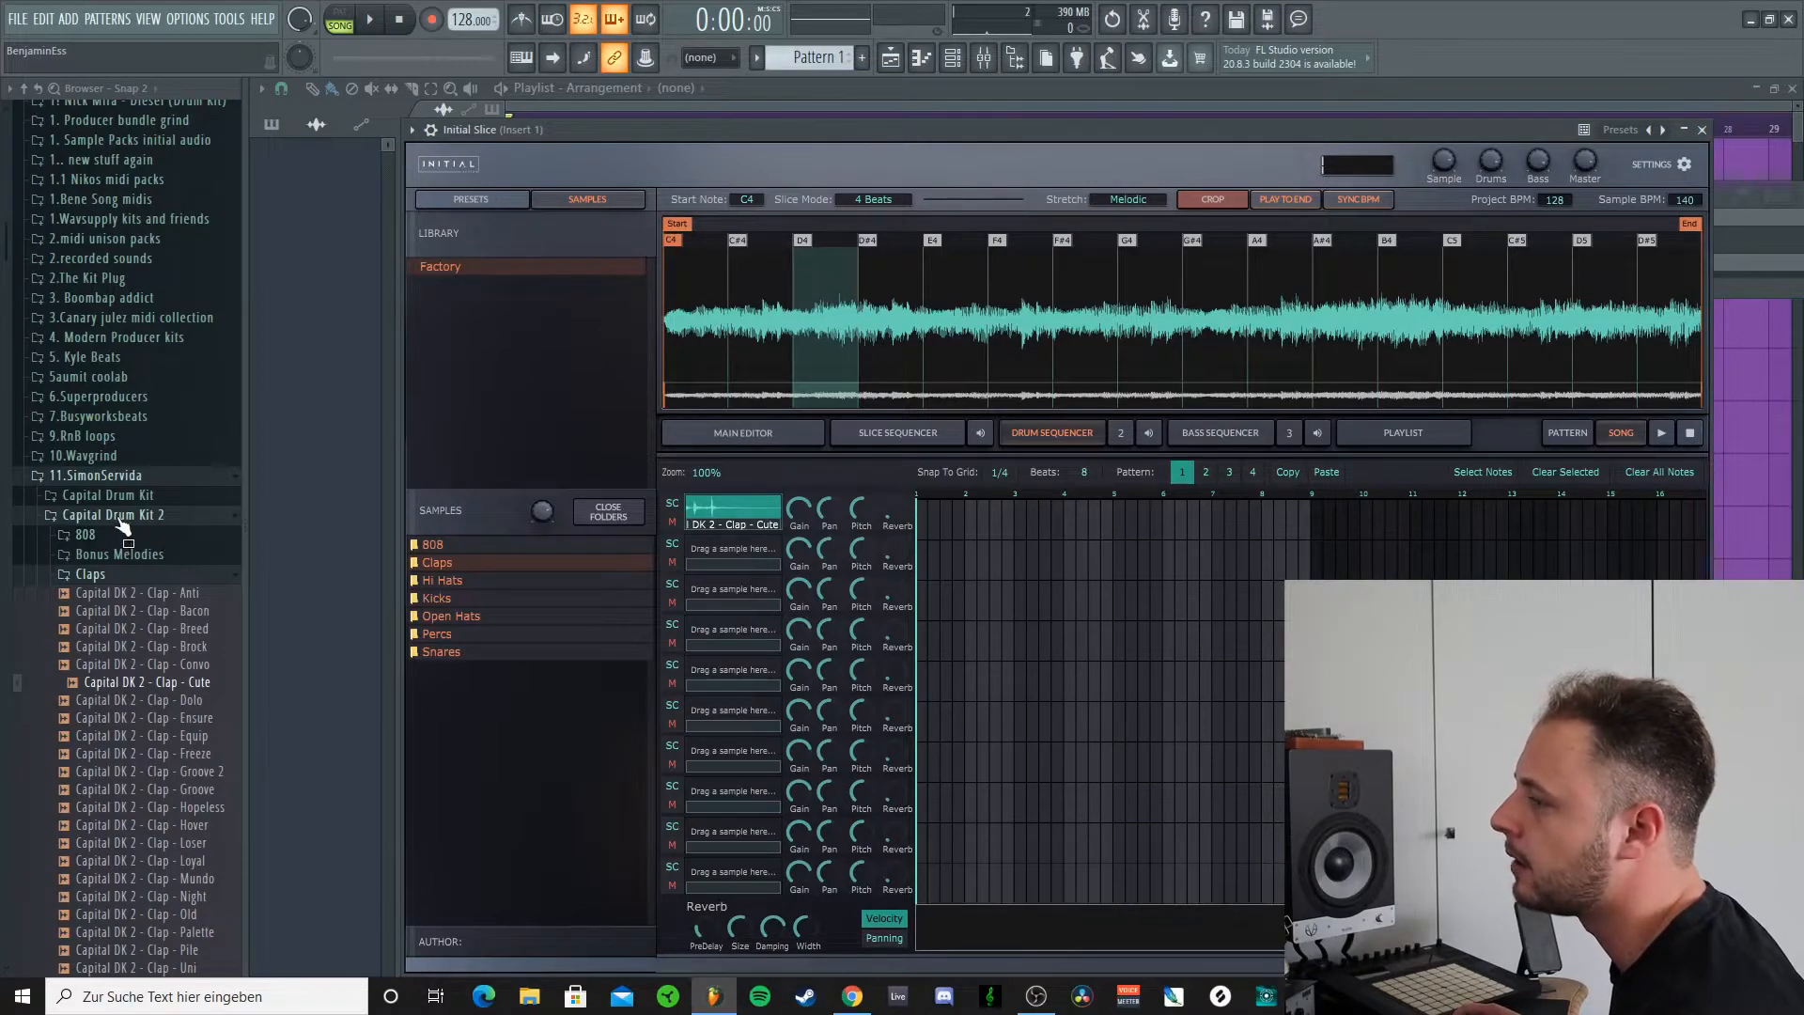
pyautogui.moveTo(117, 518); pyautogui.dragTo(484, 344)
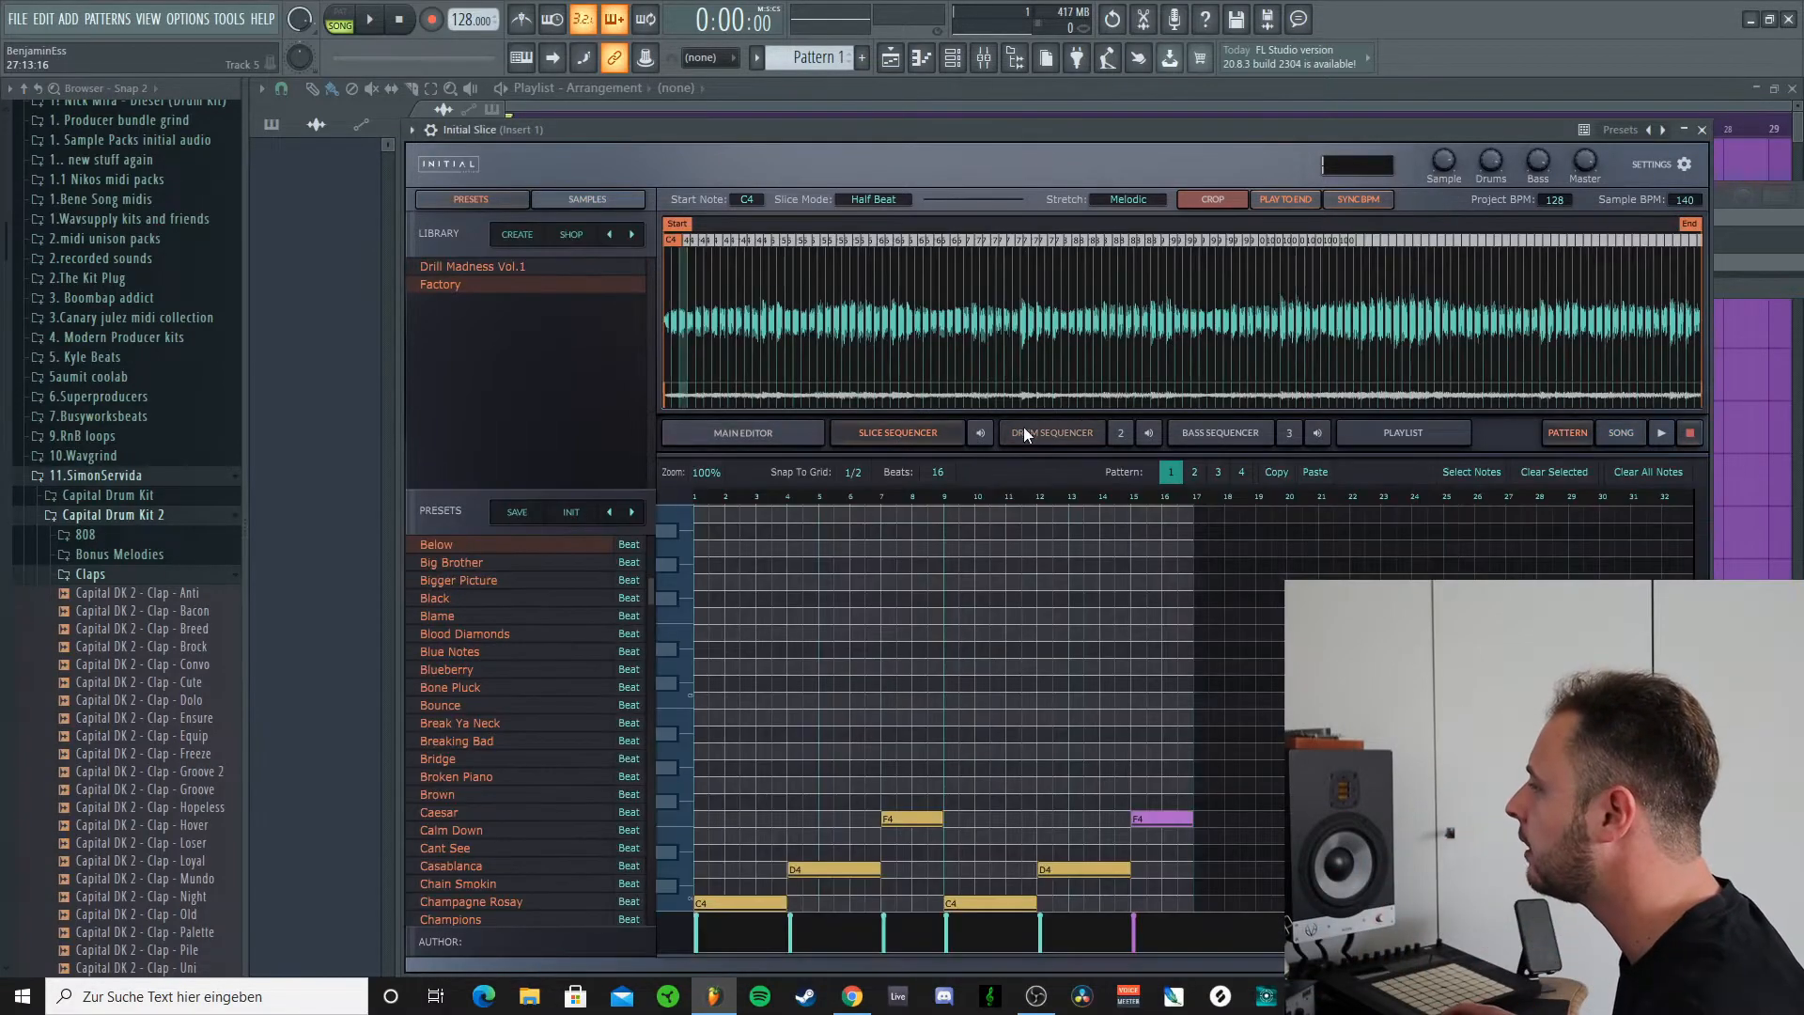
# Step: Show the drum sequencer and examine the clap slot's knobs and the snap, beats and pattern settings
pyautogui.click(1050, 434)
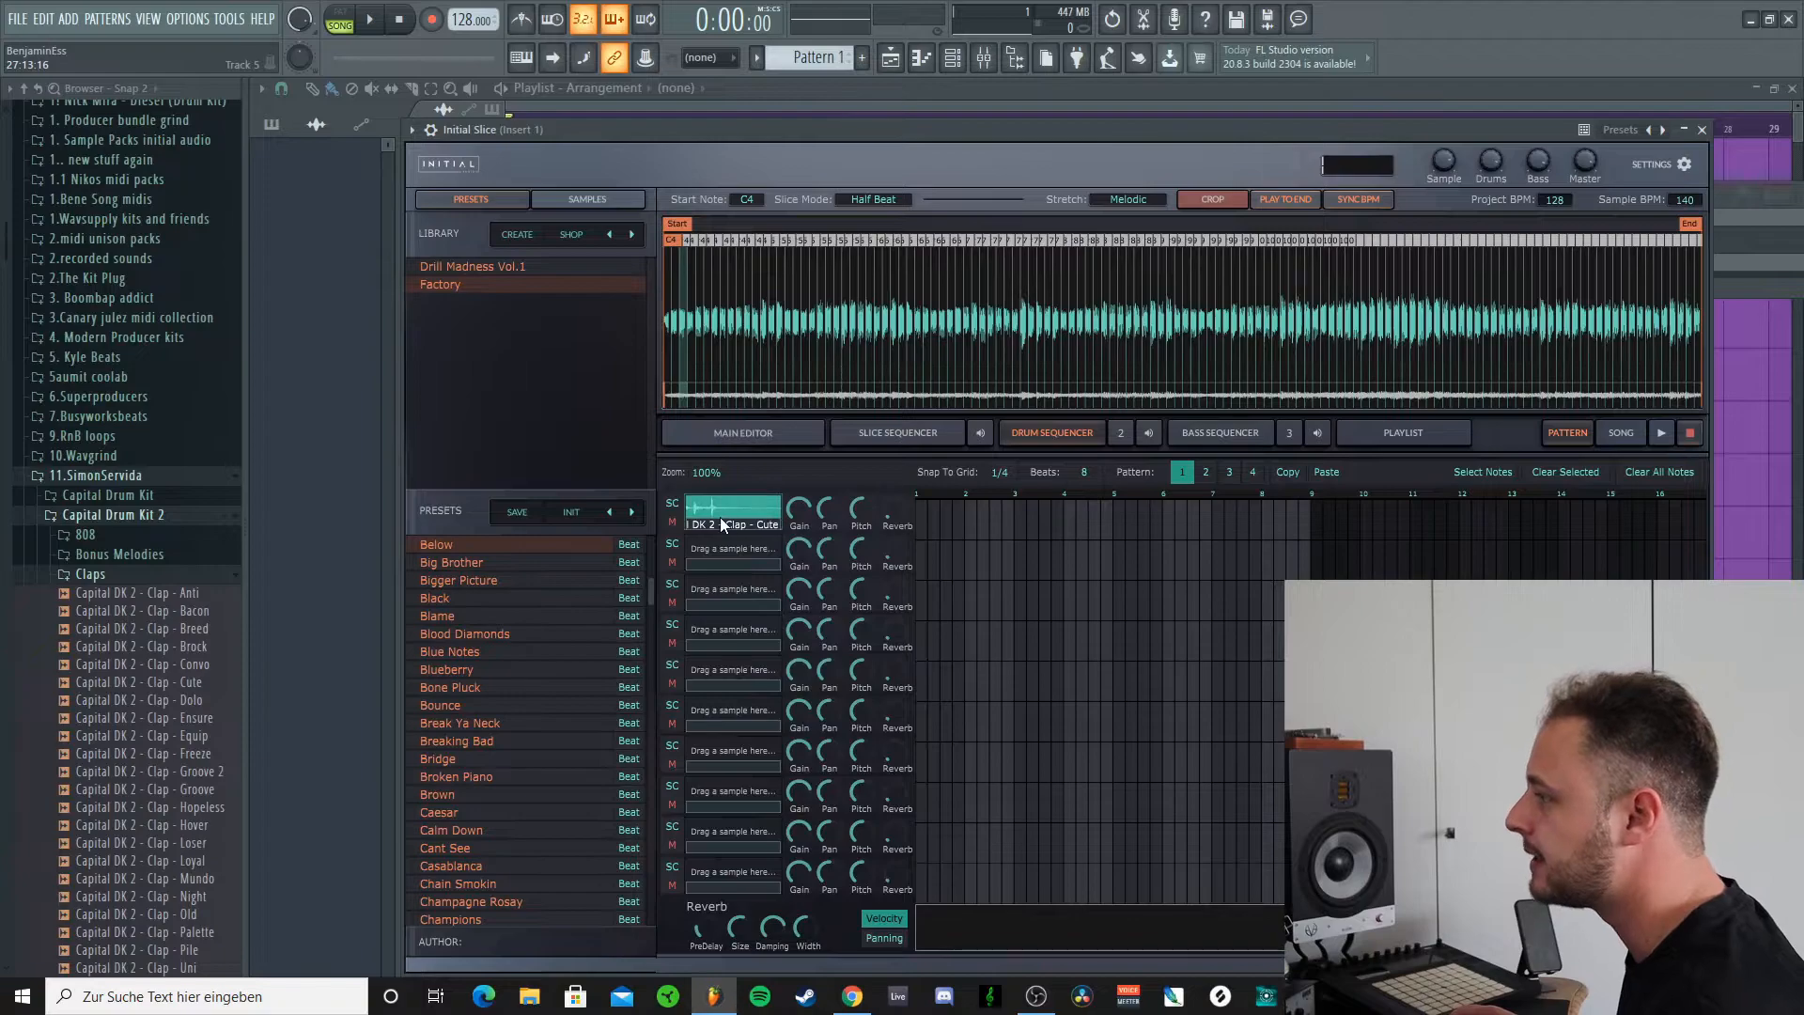
pyautogui.moveTo(827, 515)
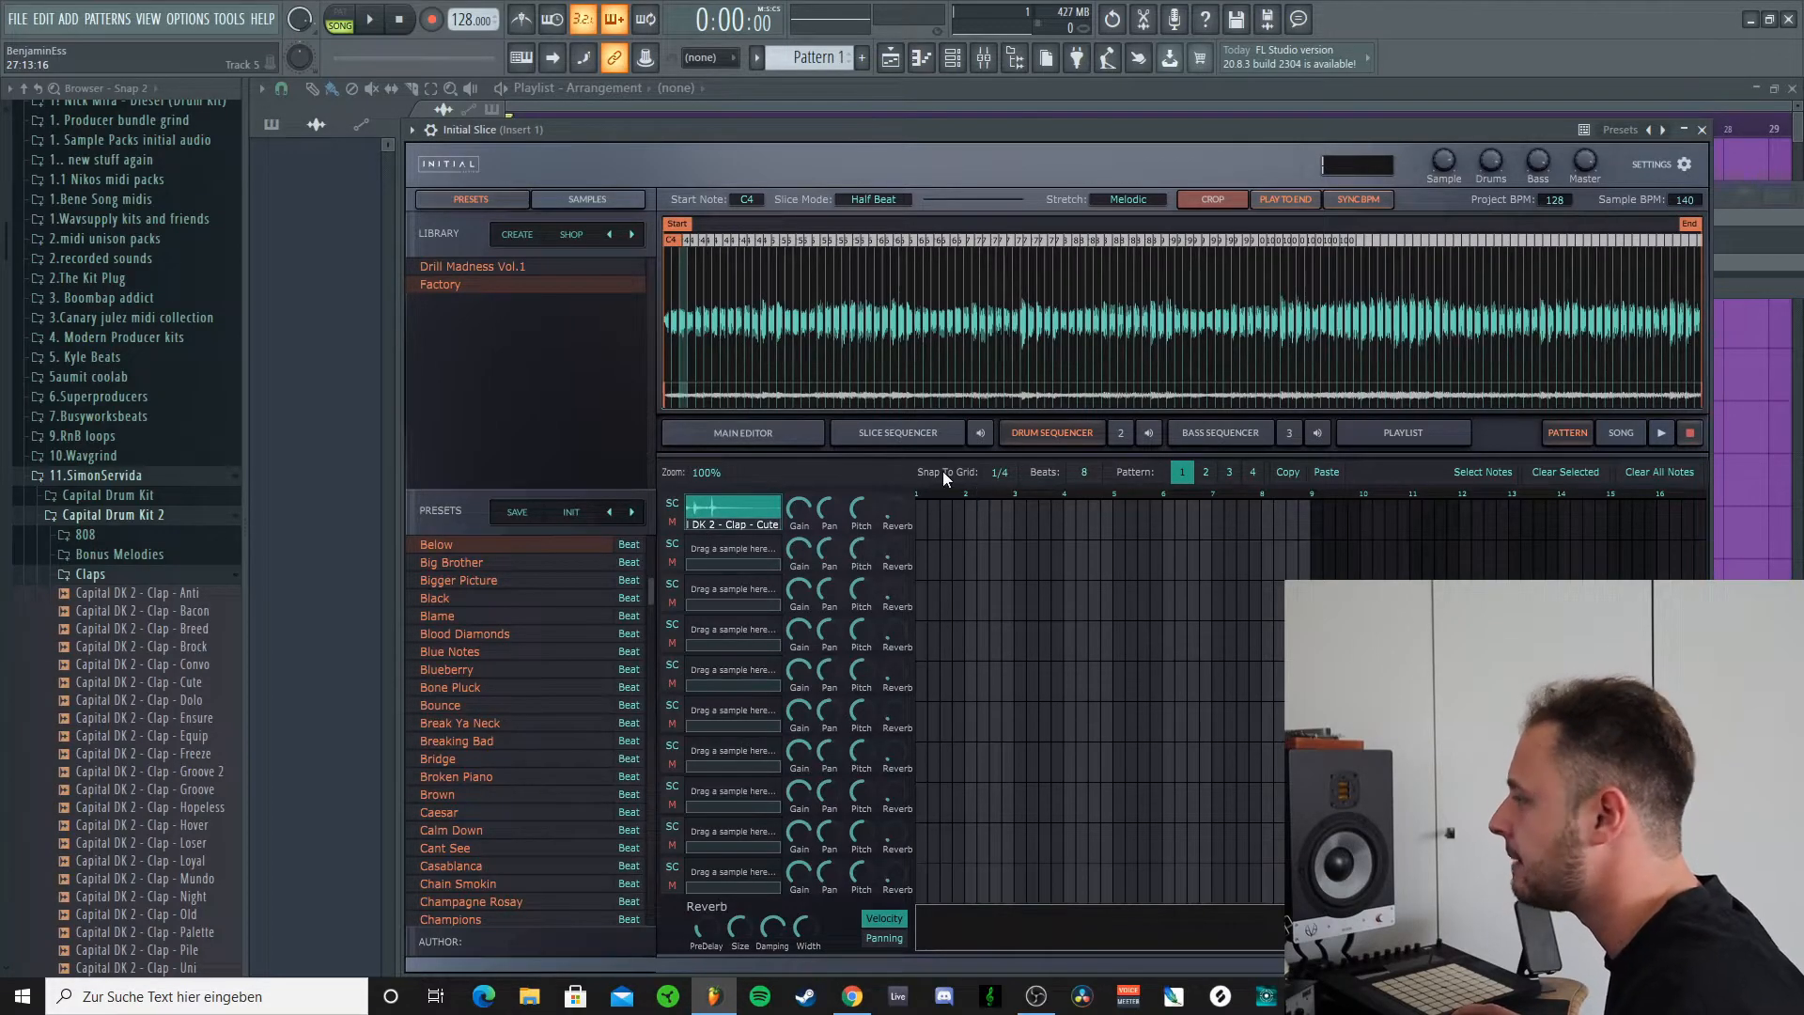
pyautogui.moveTo(1084, 476)
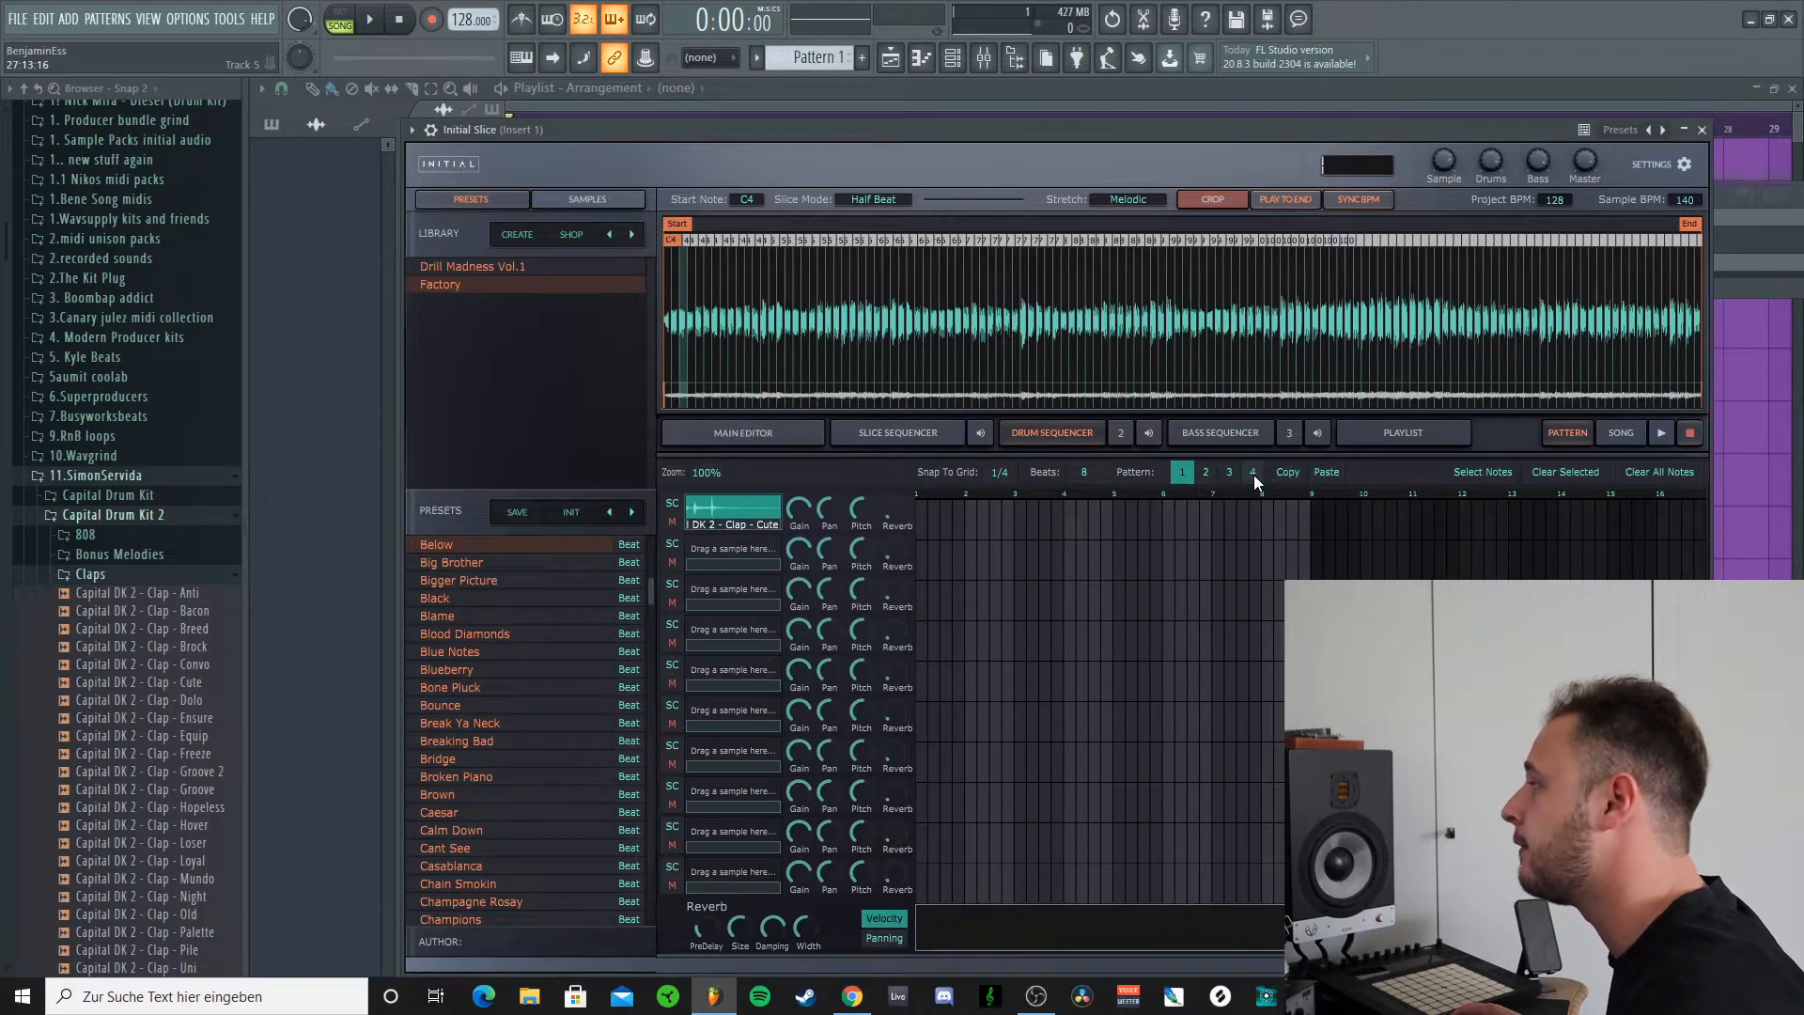
# Step: Place clap hits on beats 3 and 7 of drum pattern 1 and lower the clap's gain to -14.17 dB during playback
pyautogui.click(1413, 430)
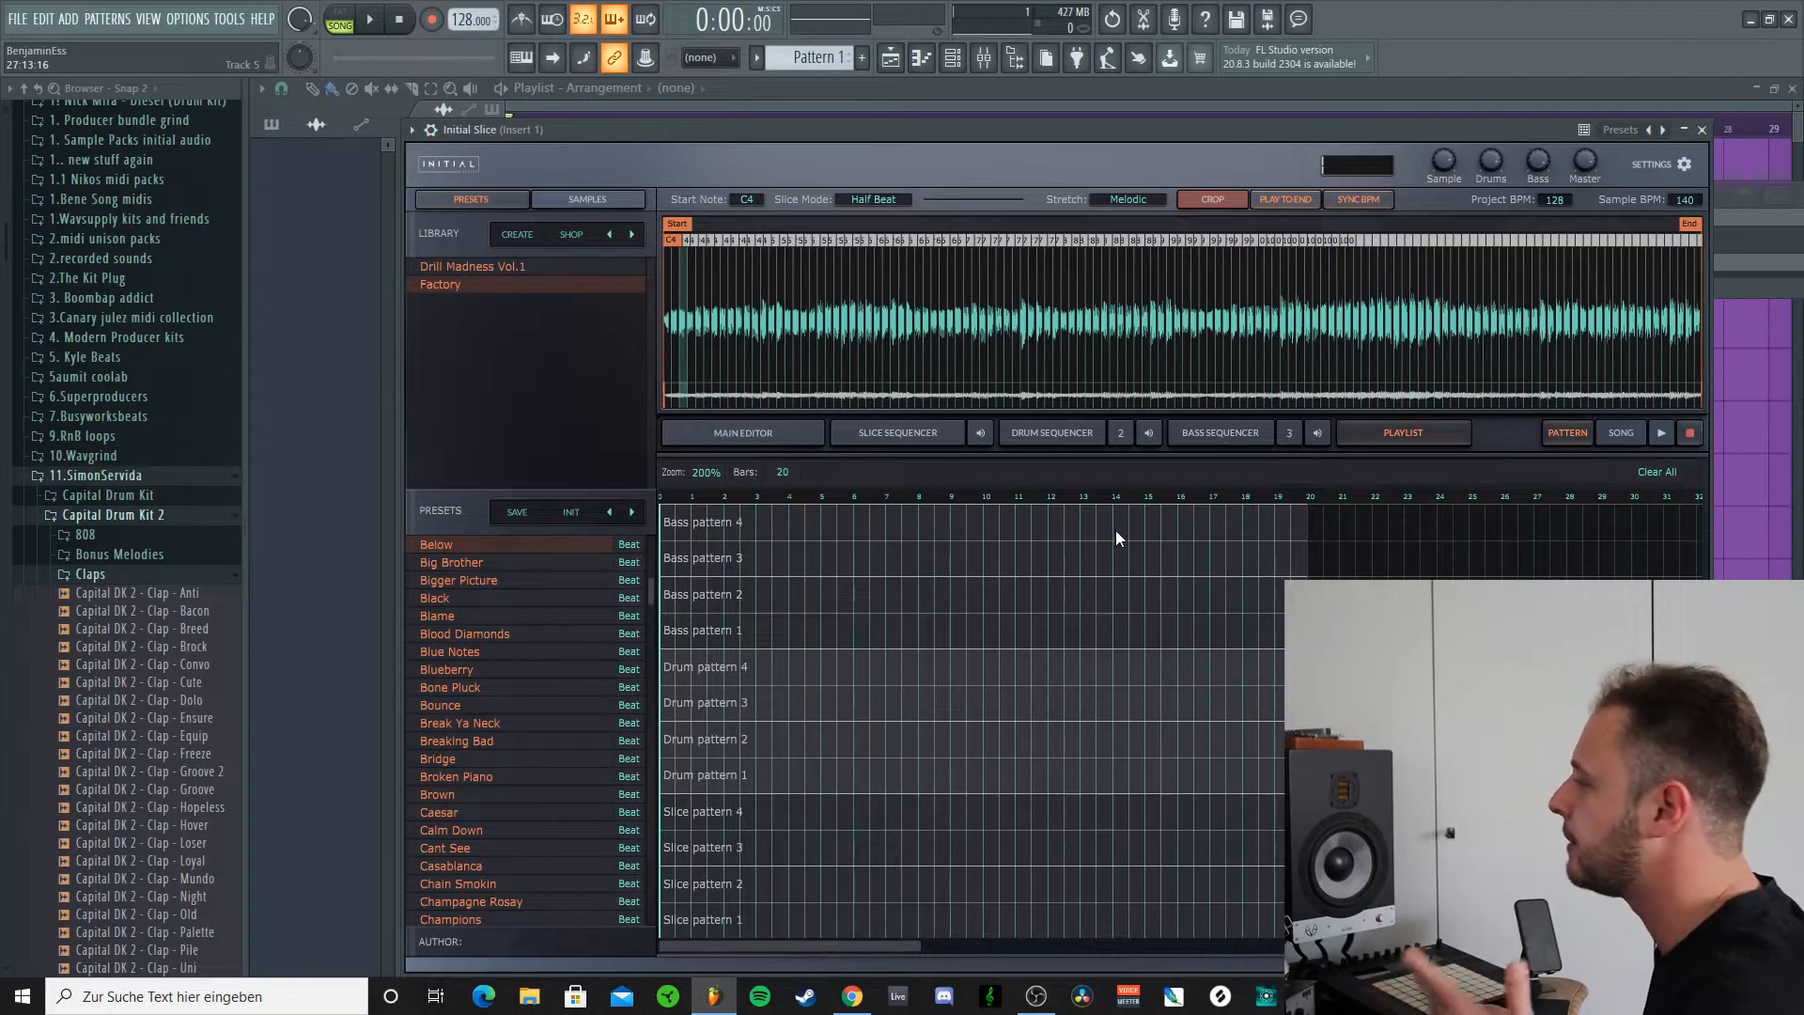
pyautogui.click(1063, 431)
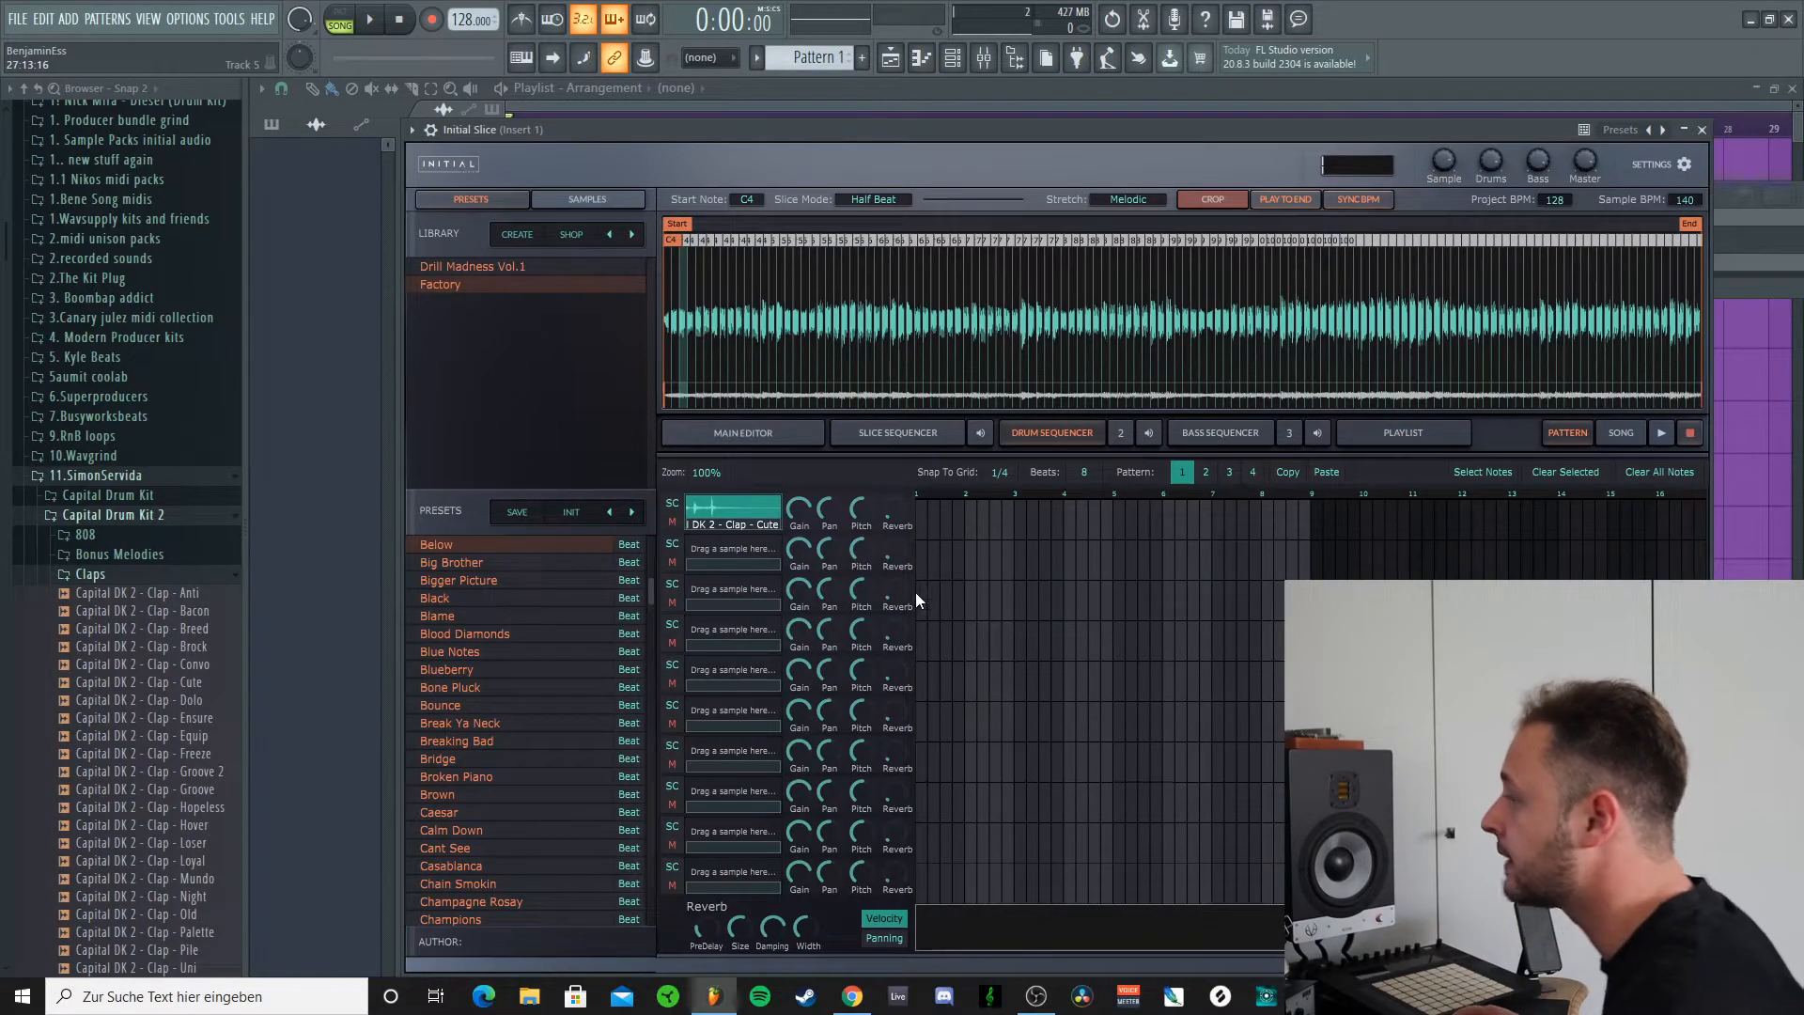
pyautogui.click(1018, 519)
pyautogui.click(1662, 432)
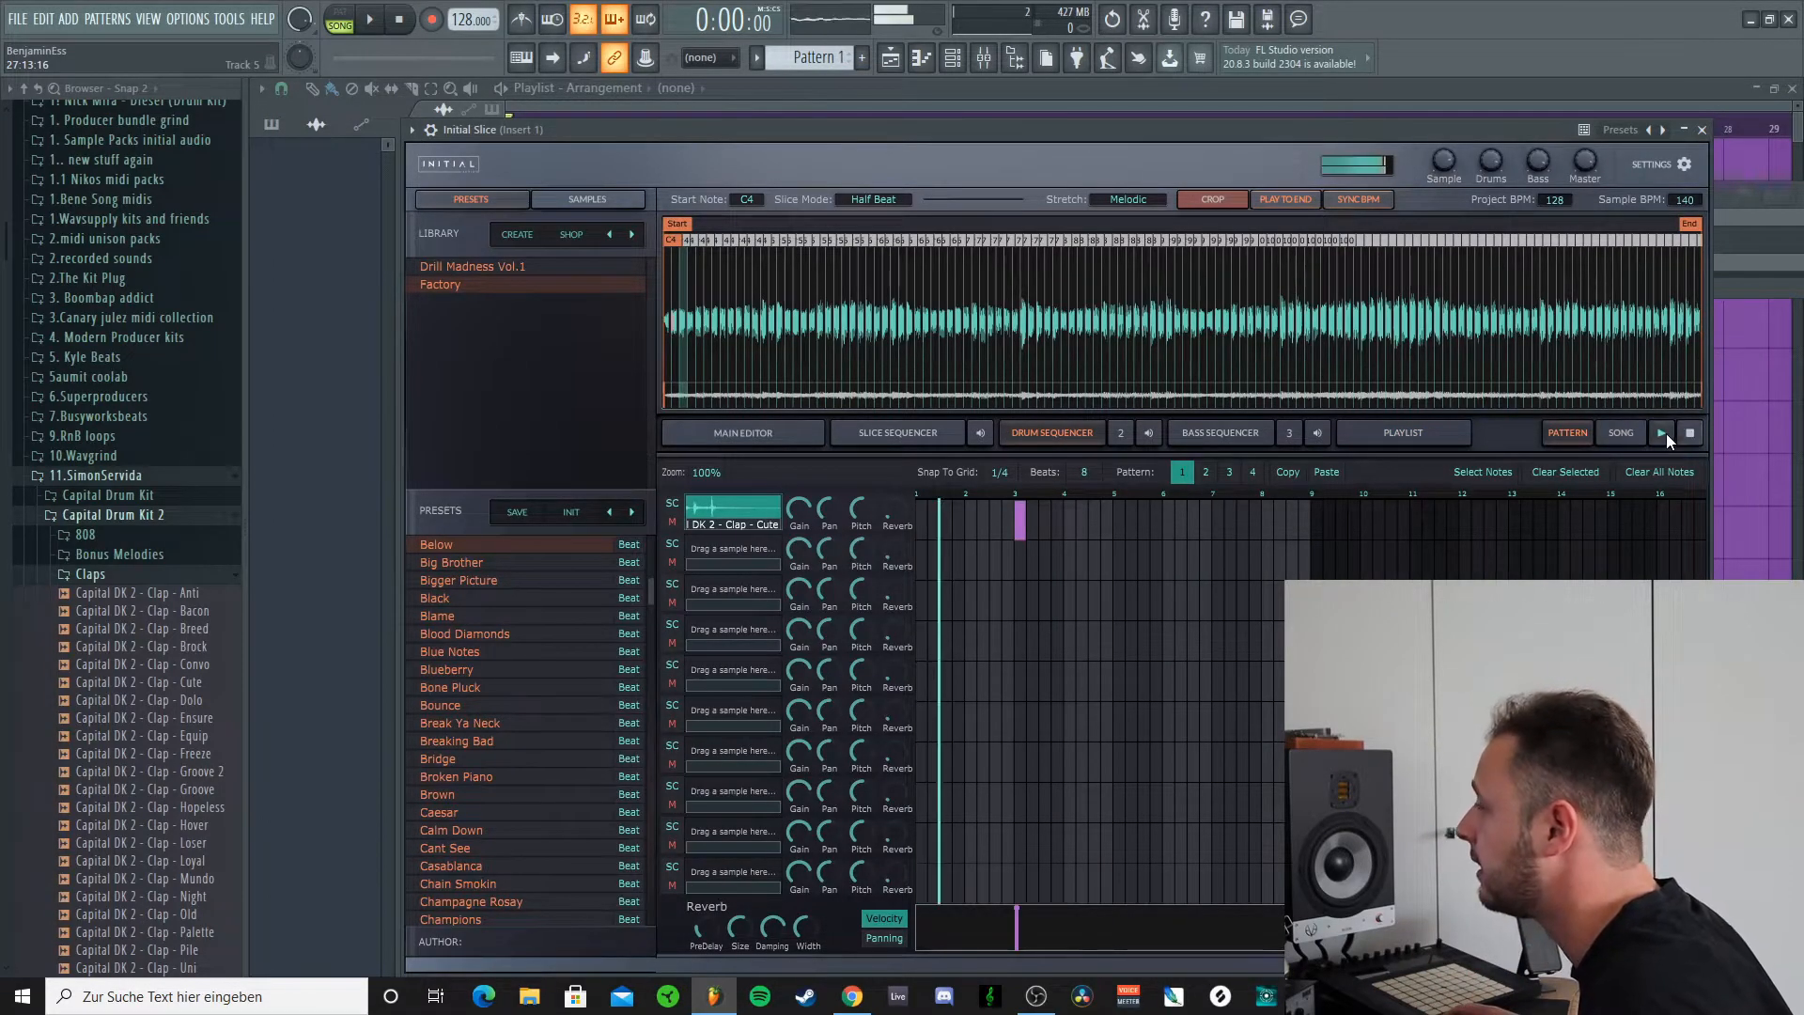
pyautogui.click(1218, 523)
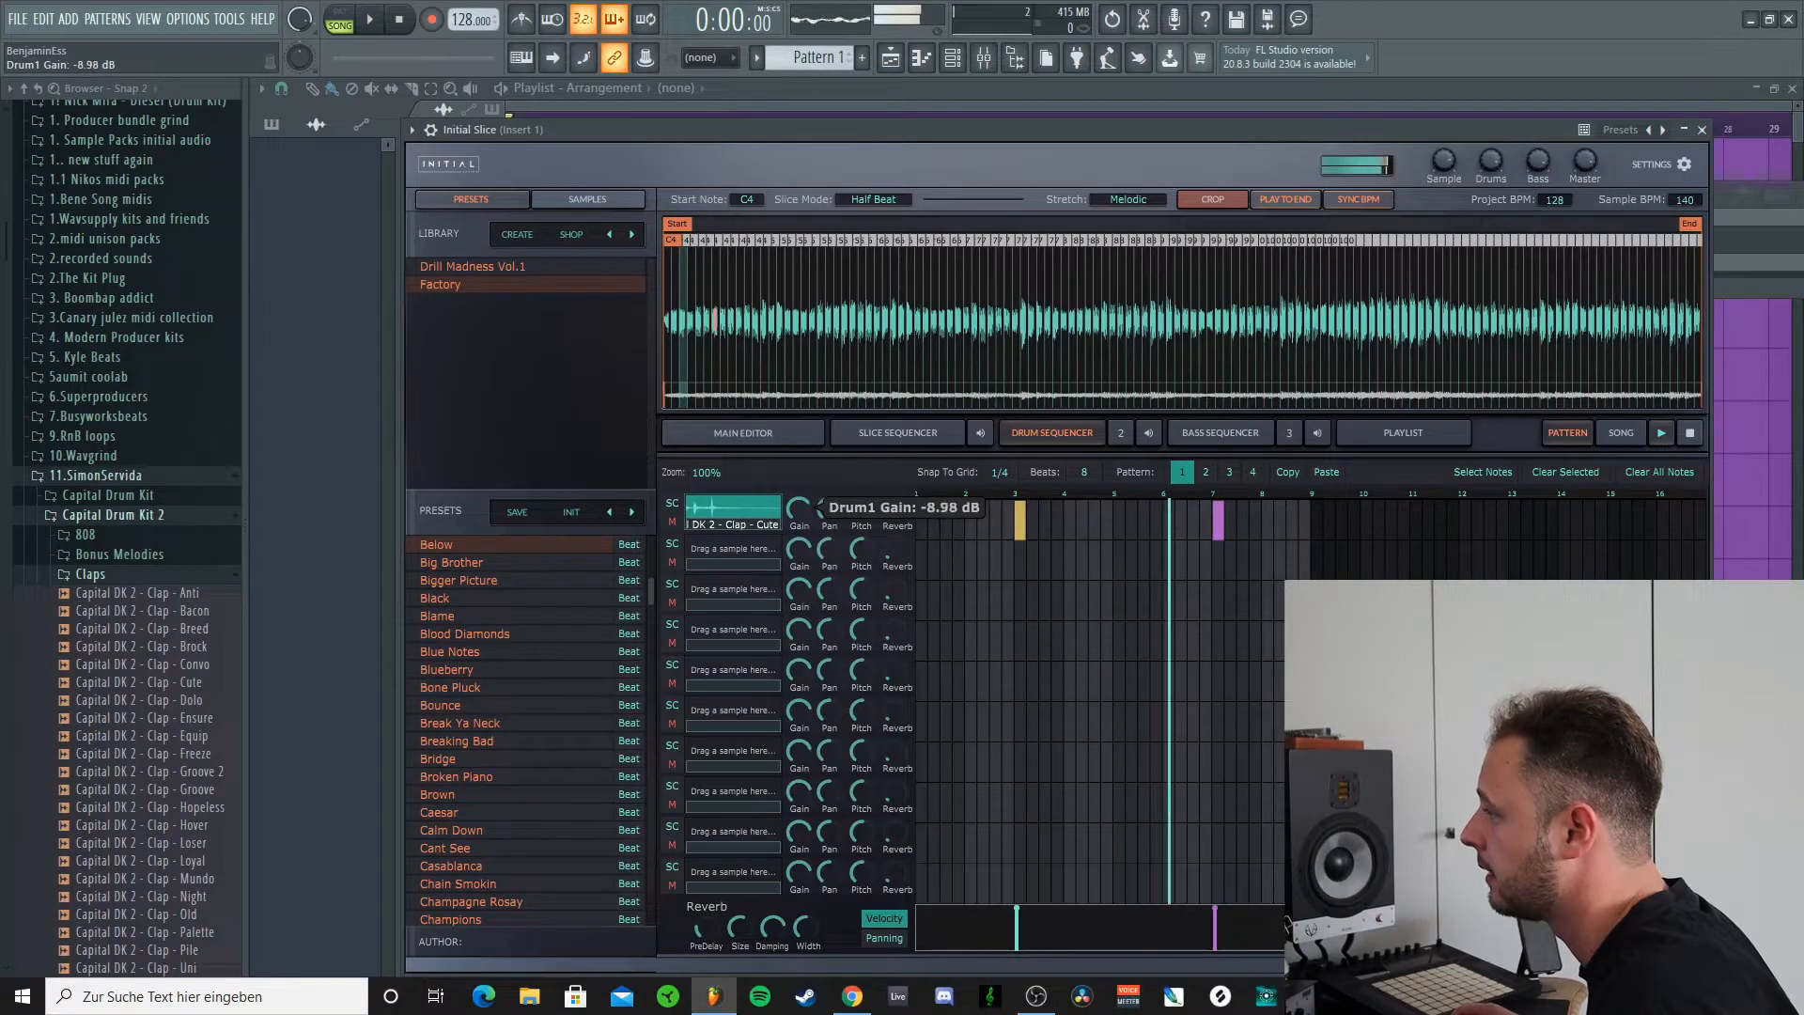
pyautogui.moveTo(797, 505); pyautogui.dragTo(798, 547)
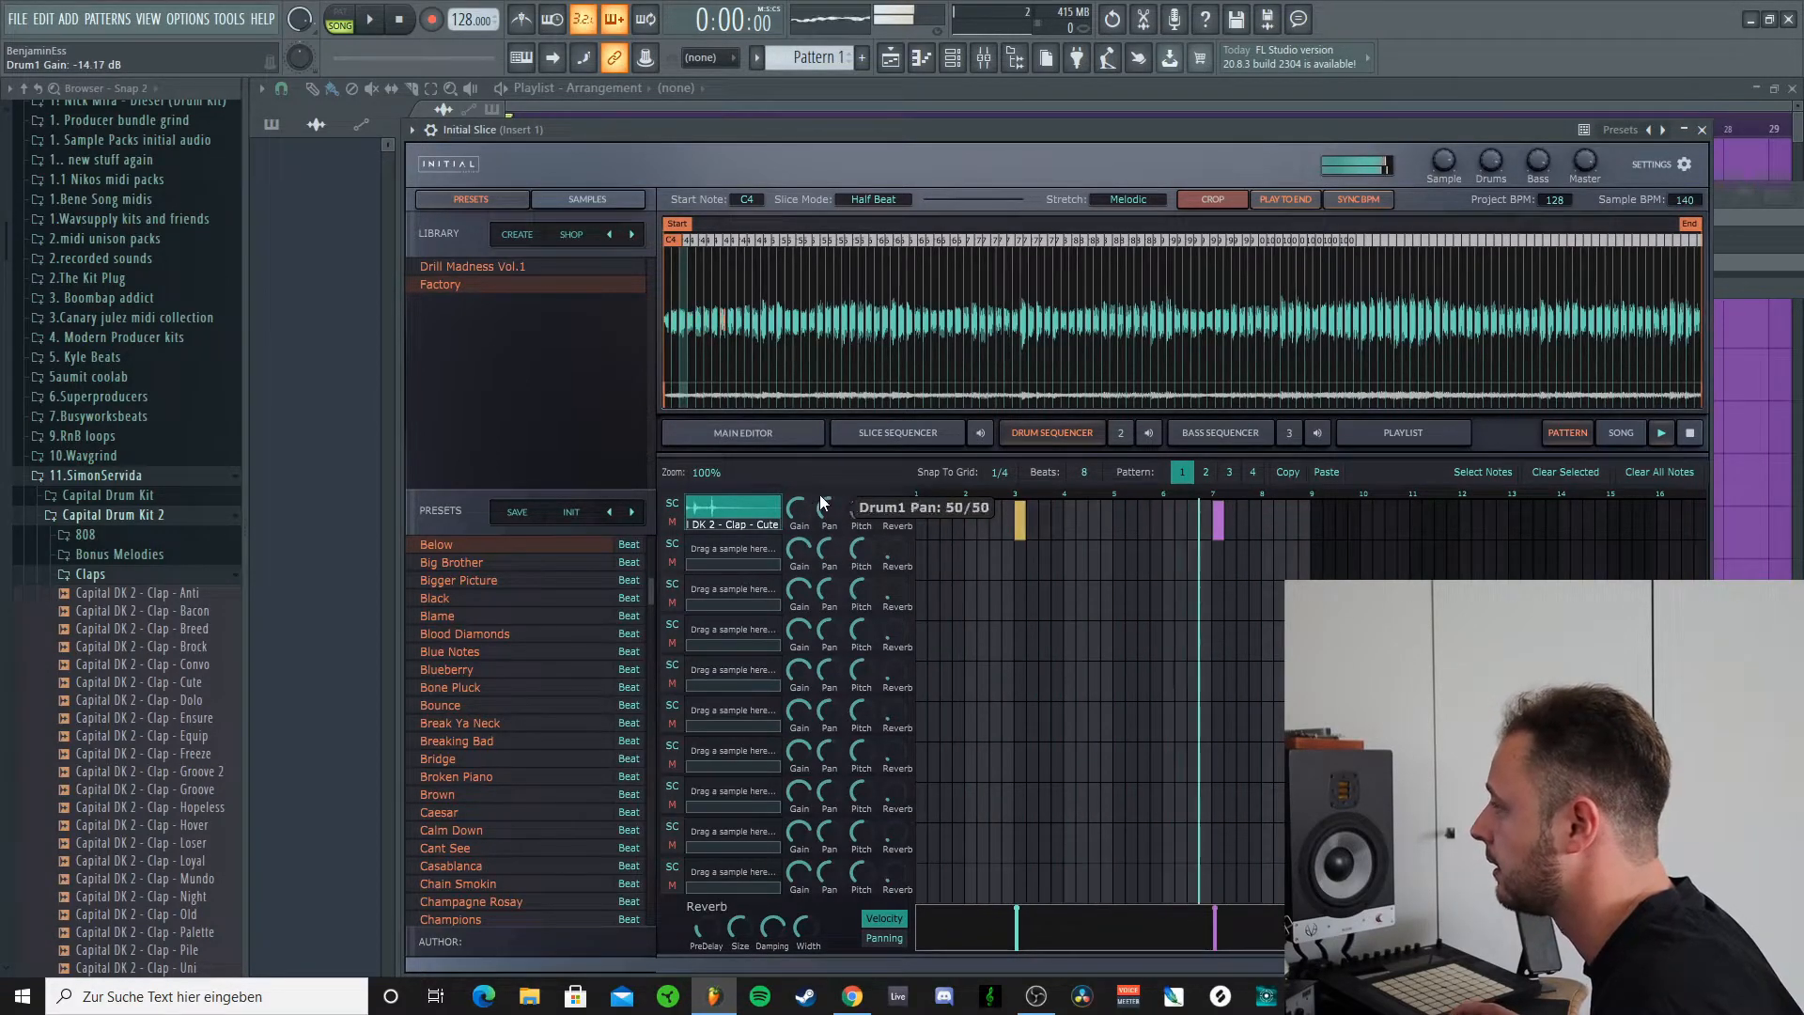
pyautogui.click(1689, 433)
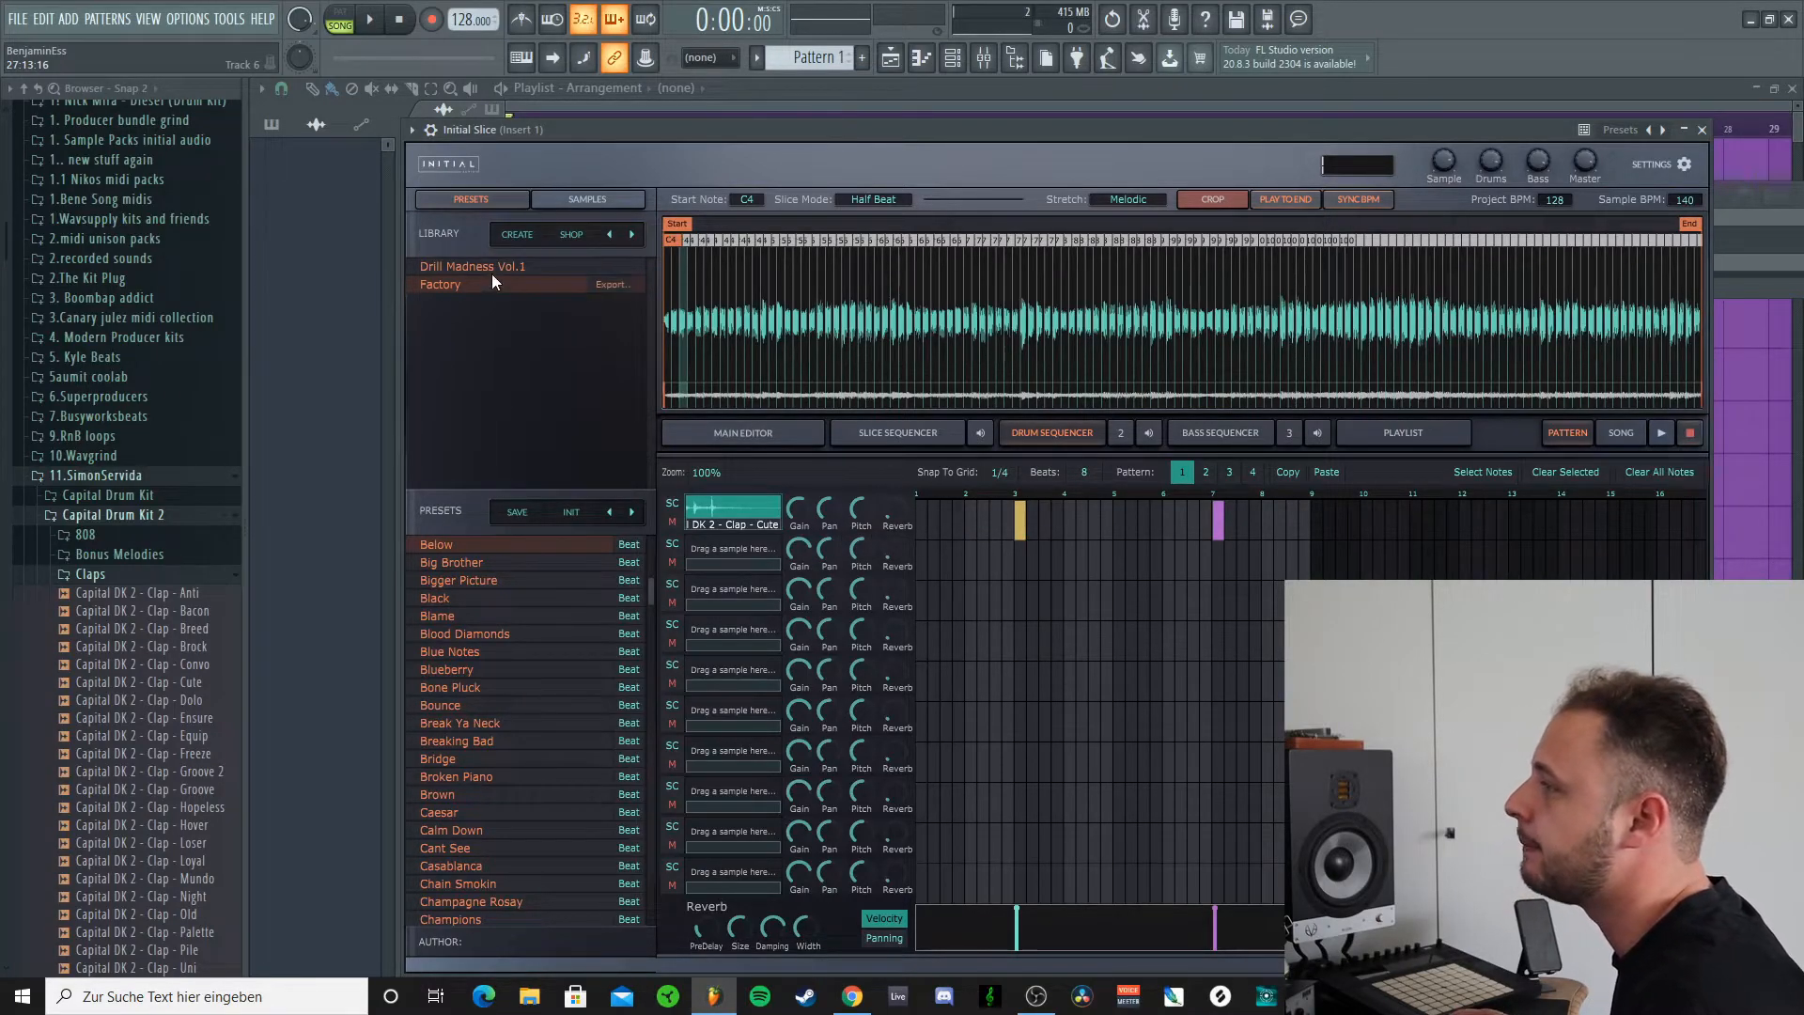
# Step: Load Air.wav from the factory Hi Hats samples into the second drum slot and fill pattern 1 with hits every half beat
pyautogui.click(567, 203)
pyautogui.click(460, 581)
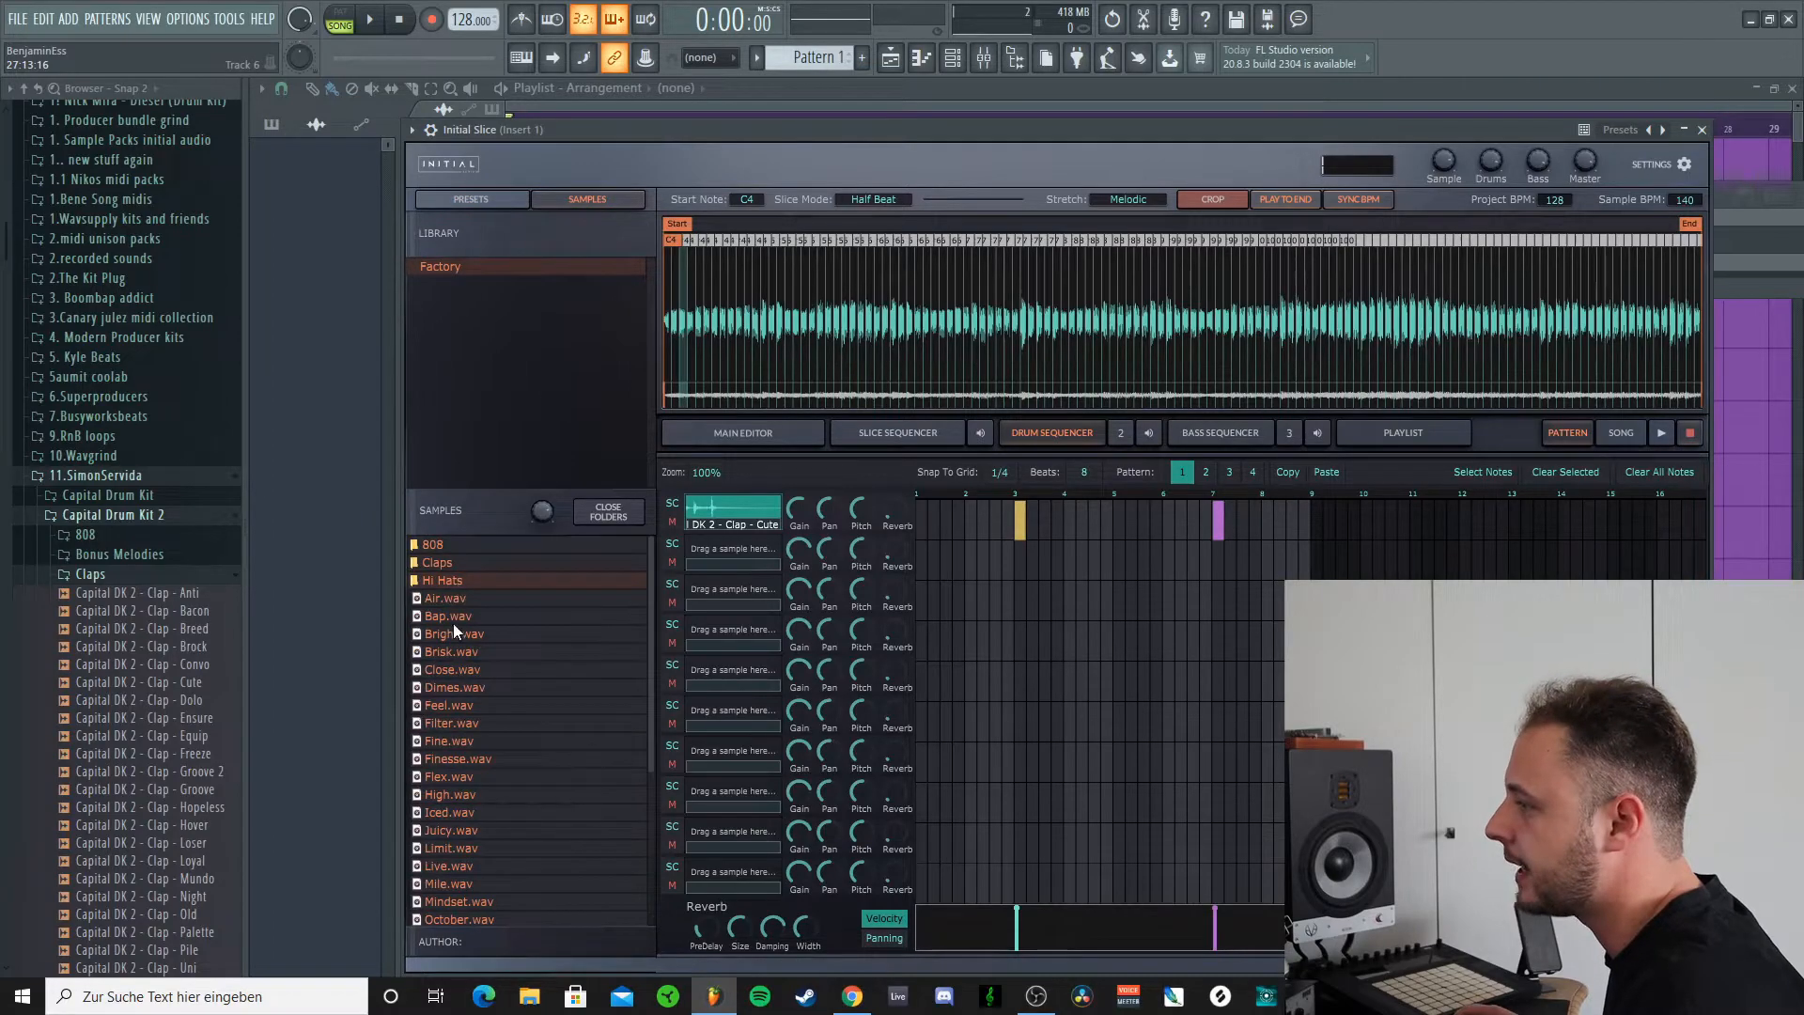
pyautogui.moveTo(447, 601); pyautogui.dragTo(800, 565)
pyautogui.click(922, 561)
pyautogui.click(946, 561)
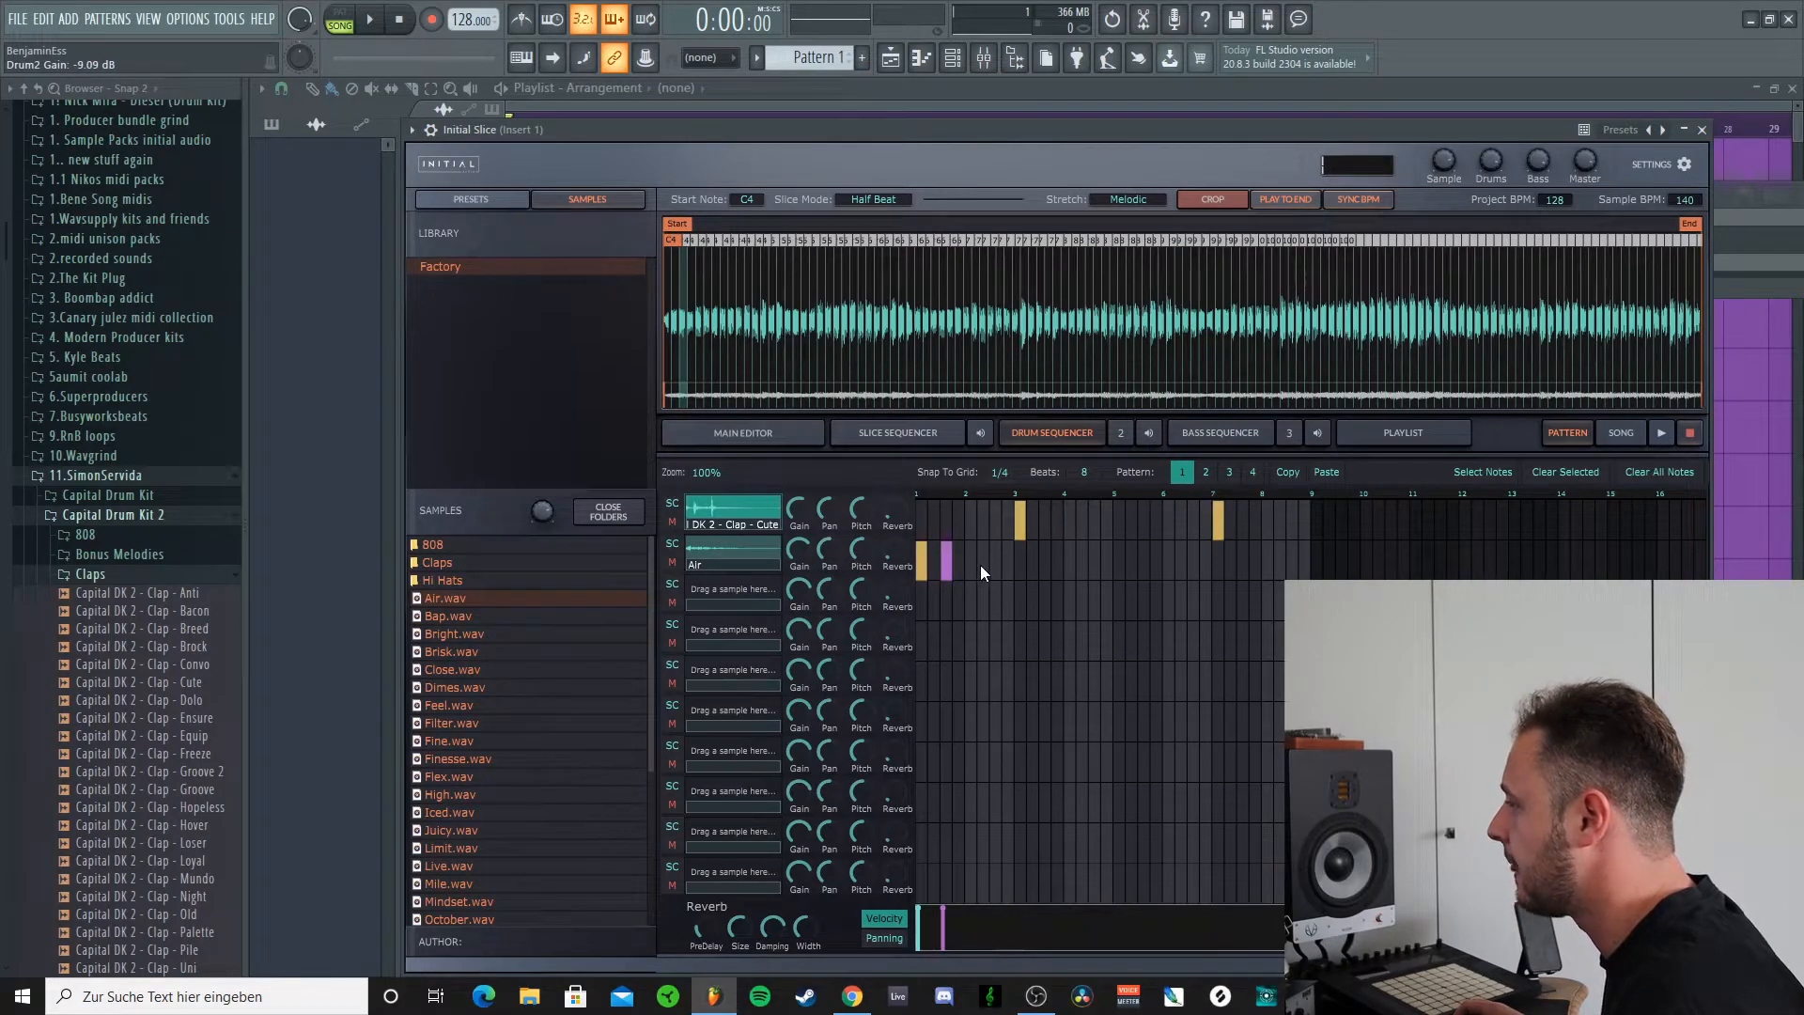
pyautogui.click(971, 560)
pyautogui.click(995, 561)
pyautogui.click(1020, 565)
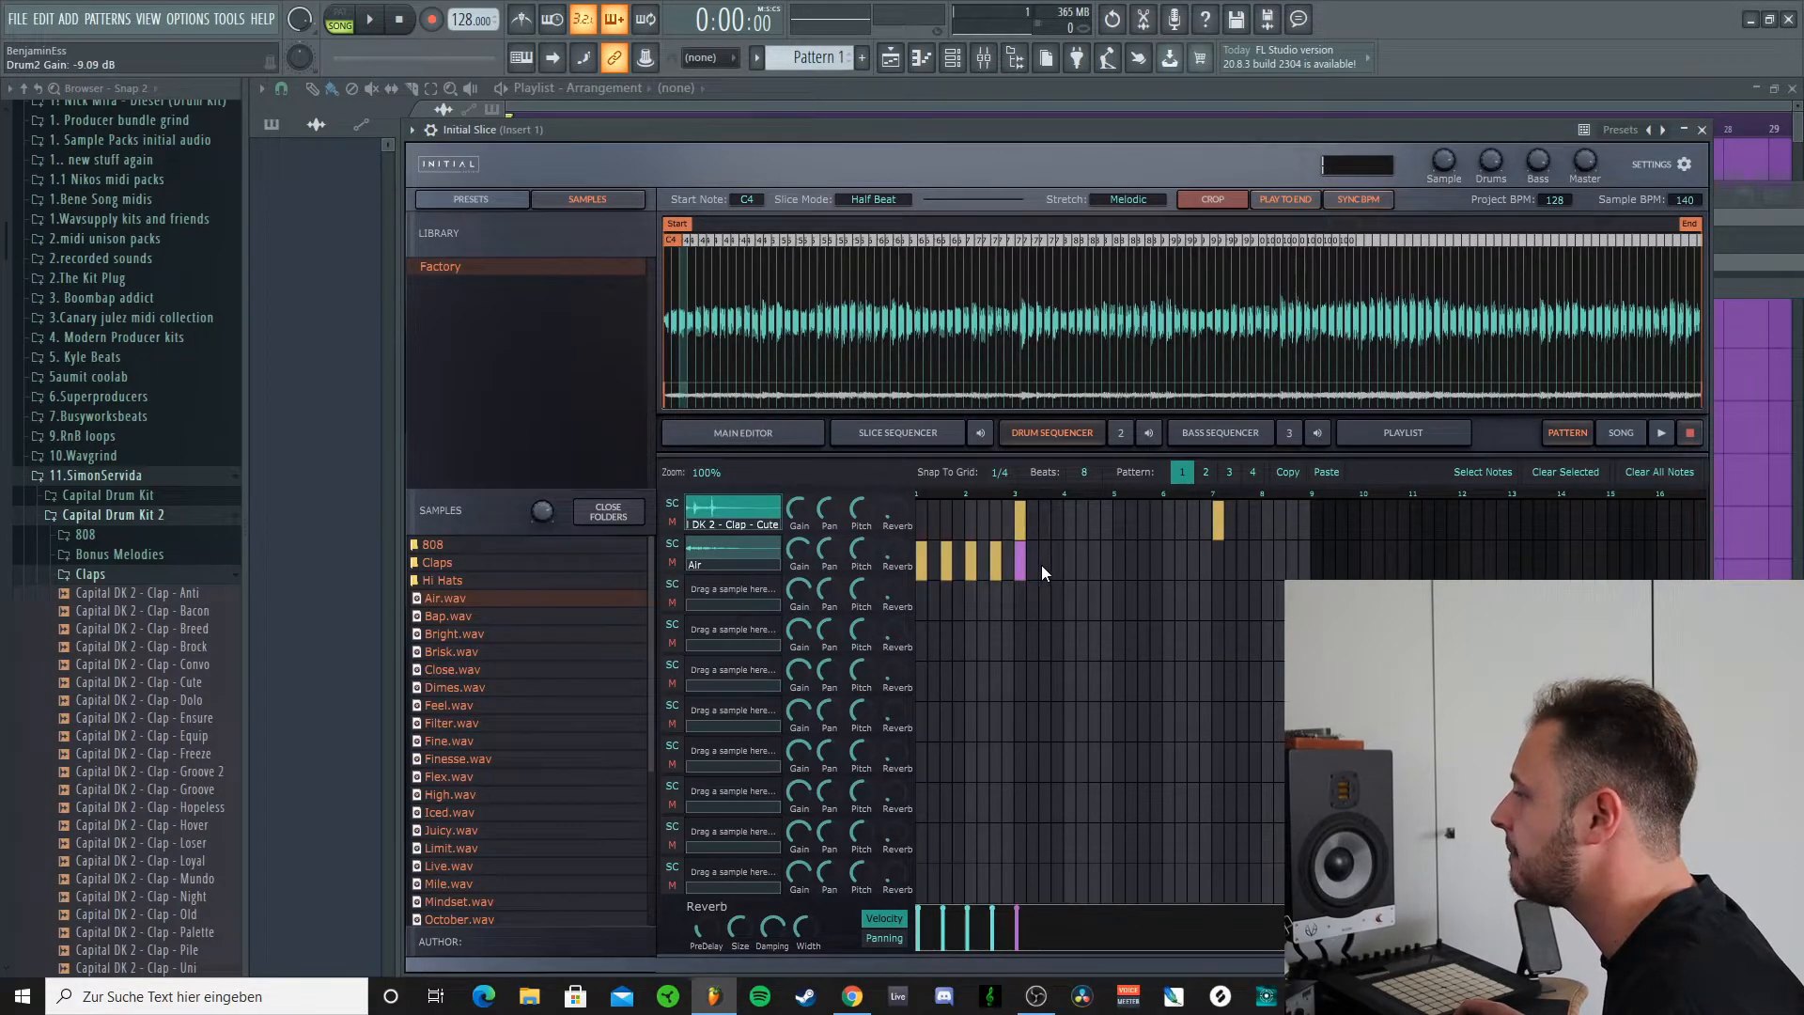
pyautogui.click(1045, 565)
# Step: Play the drum pattern and lower the Air hi-hat's gain
pyautogui.click(1661, 433)
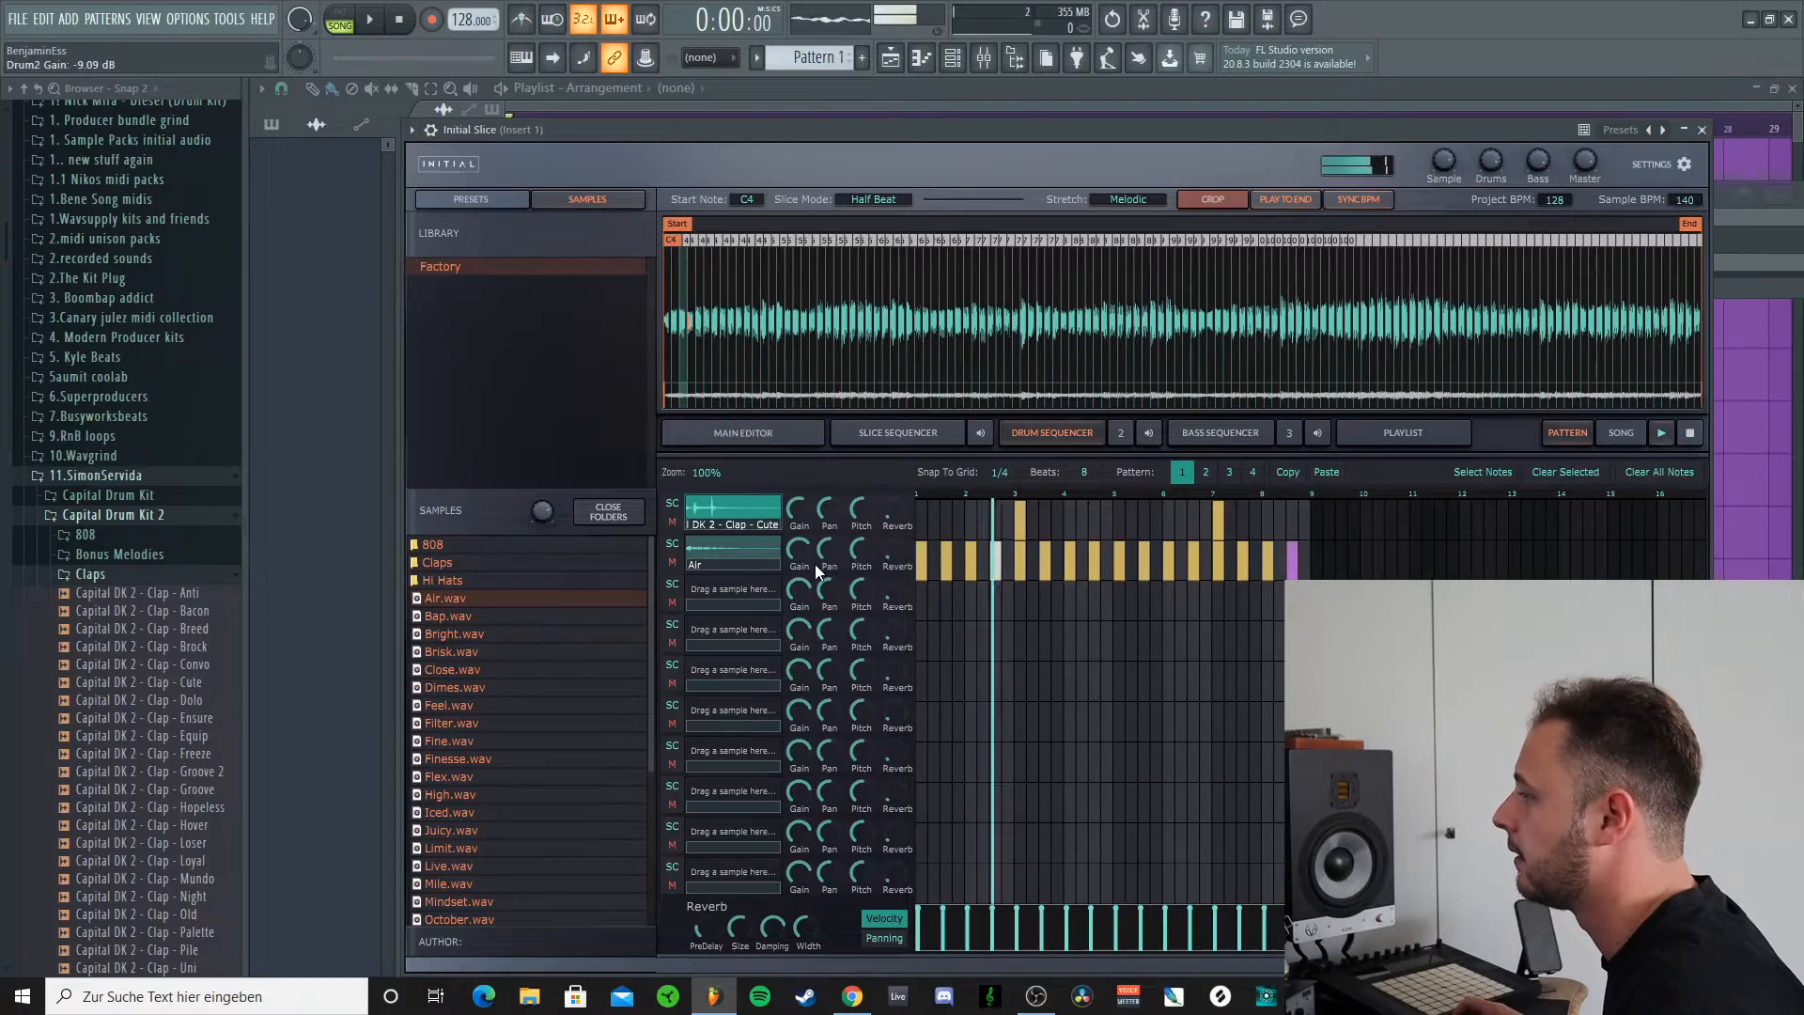
pyautogui.moveTo(799, 555); pyautogui.dragTo(800, 566)
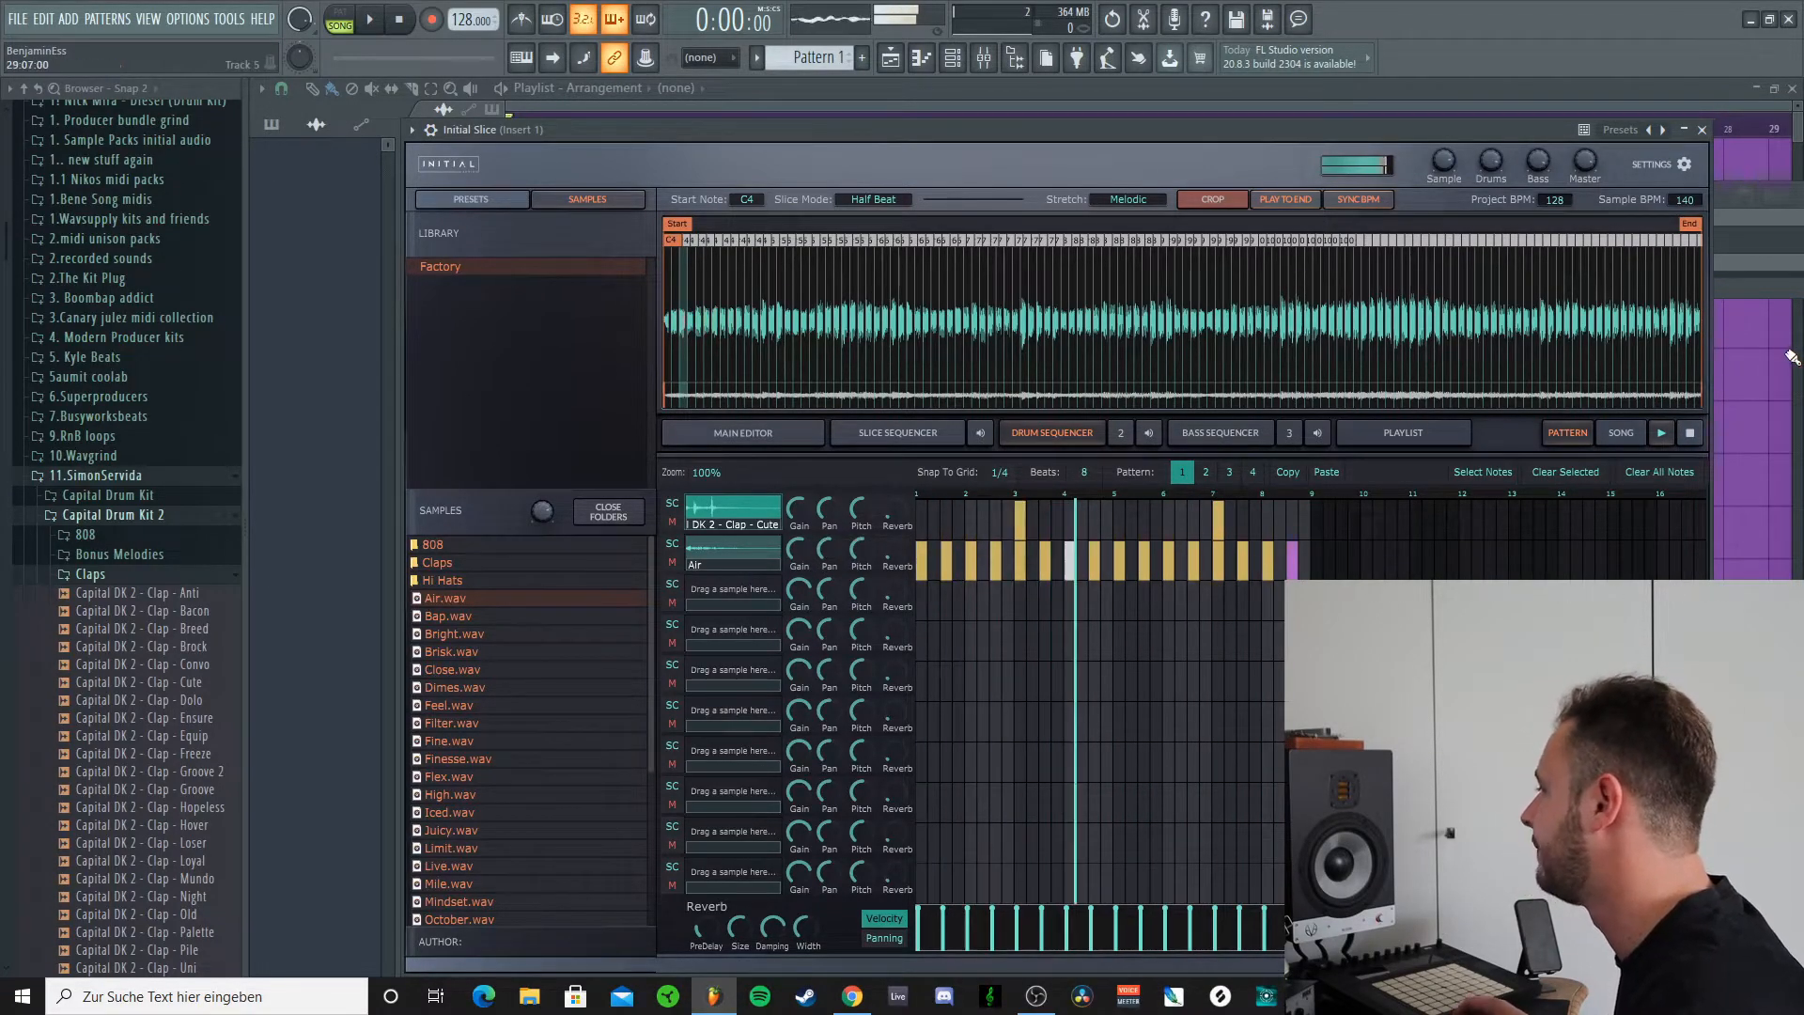
pyautogui.click(1691, 433)
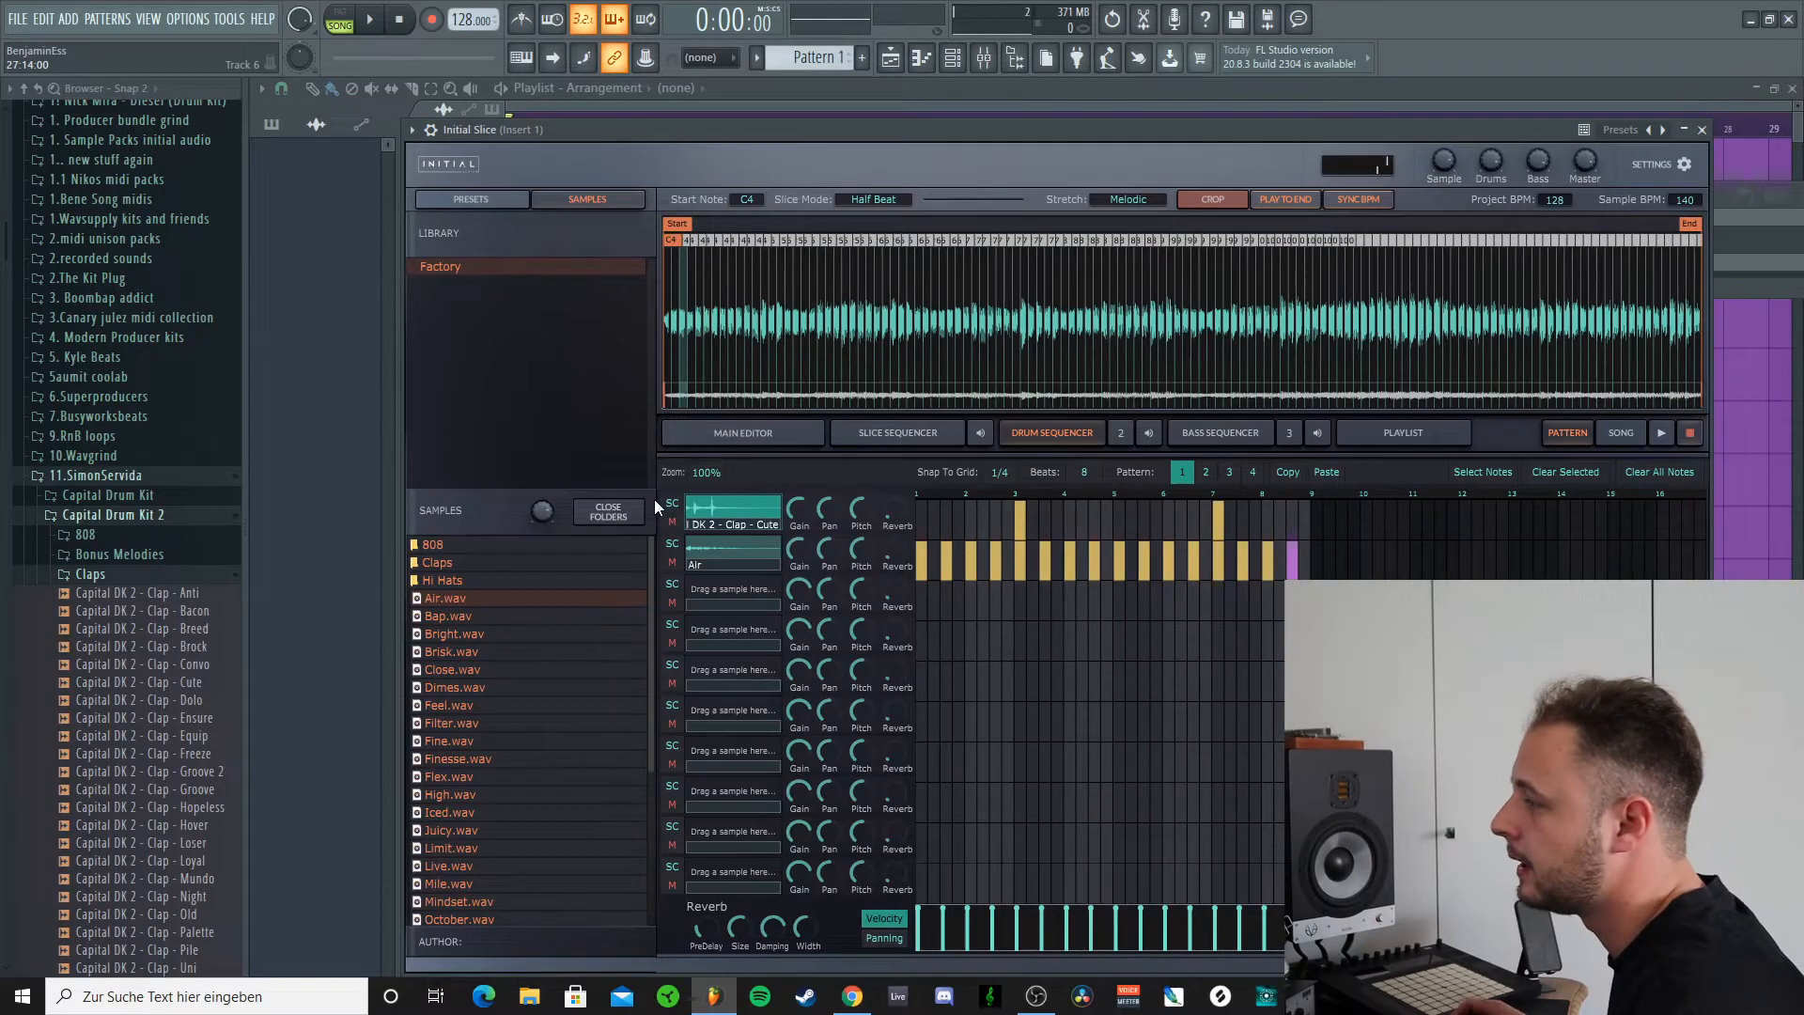
# Step: Load Bust.wav from the factory Kicks samples into the third drum slot and place a kick on beat 1
pyautogui.click(438, 579)
pyautogui.click(425, 598)
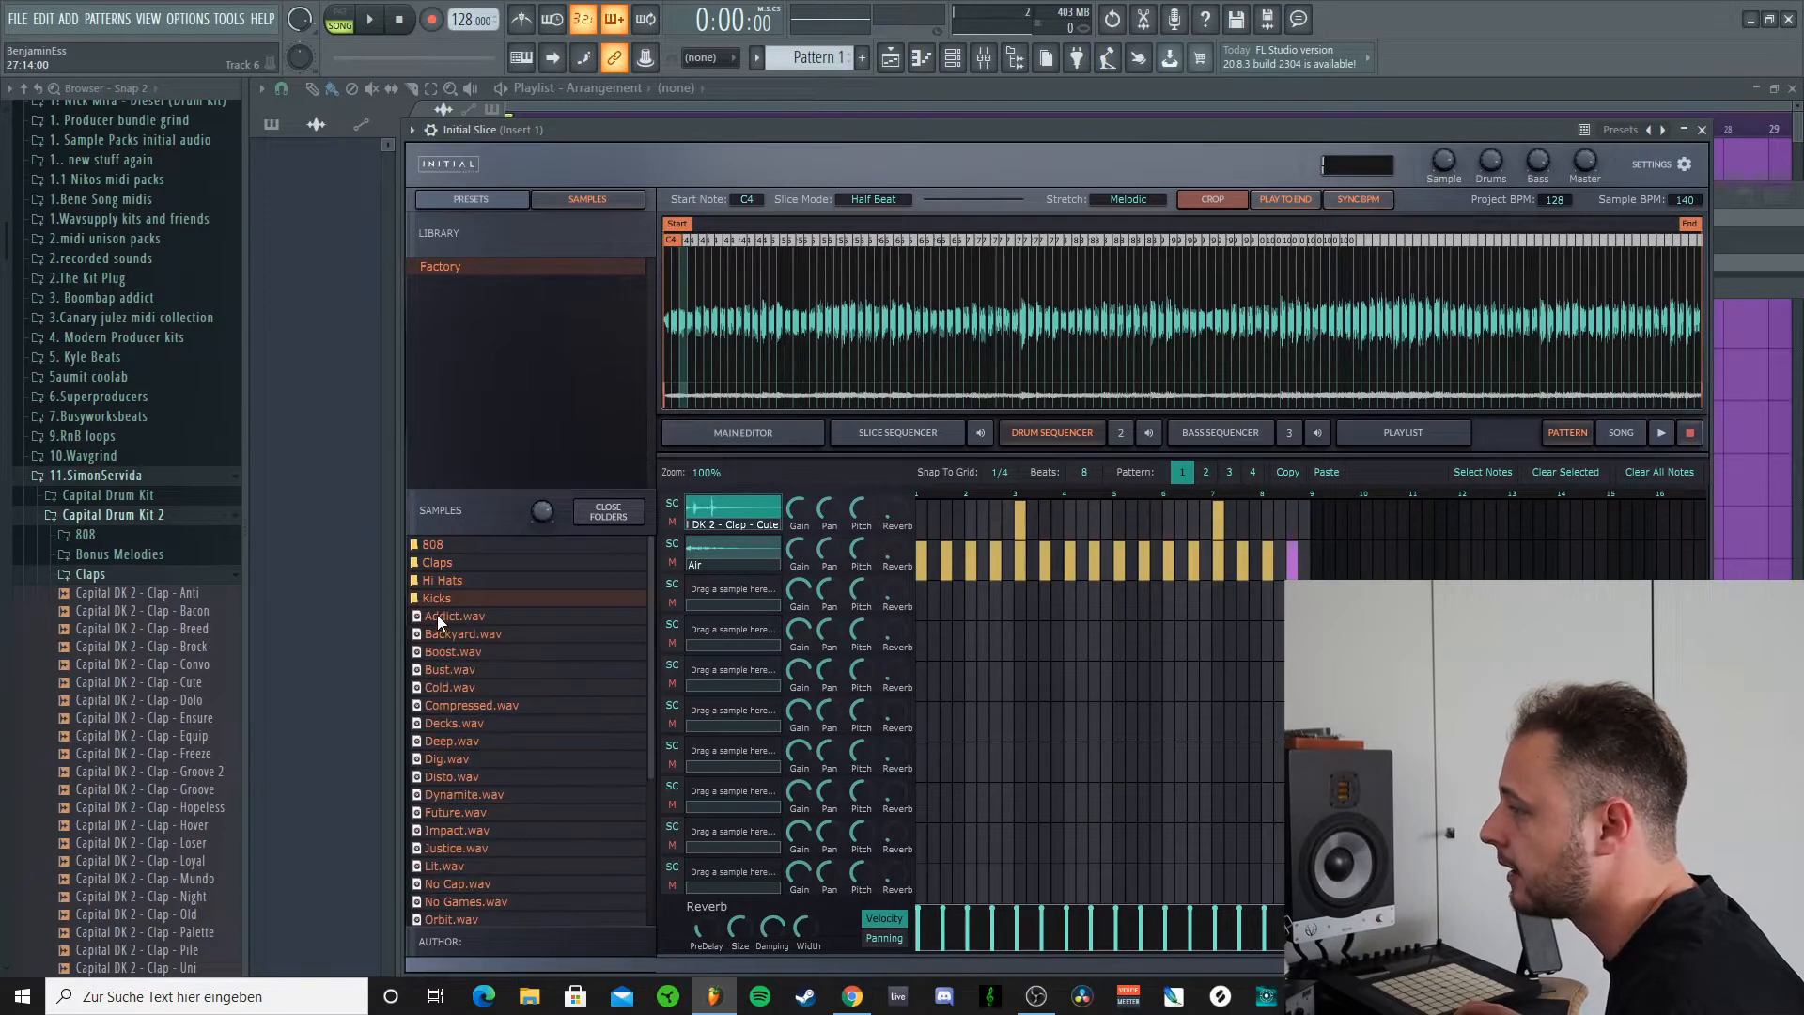
pyautogui.click(437, 615)
pyautogui.click(451, 669)
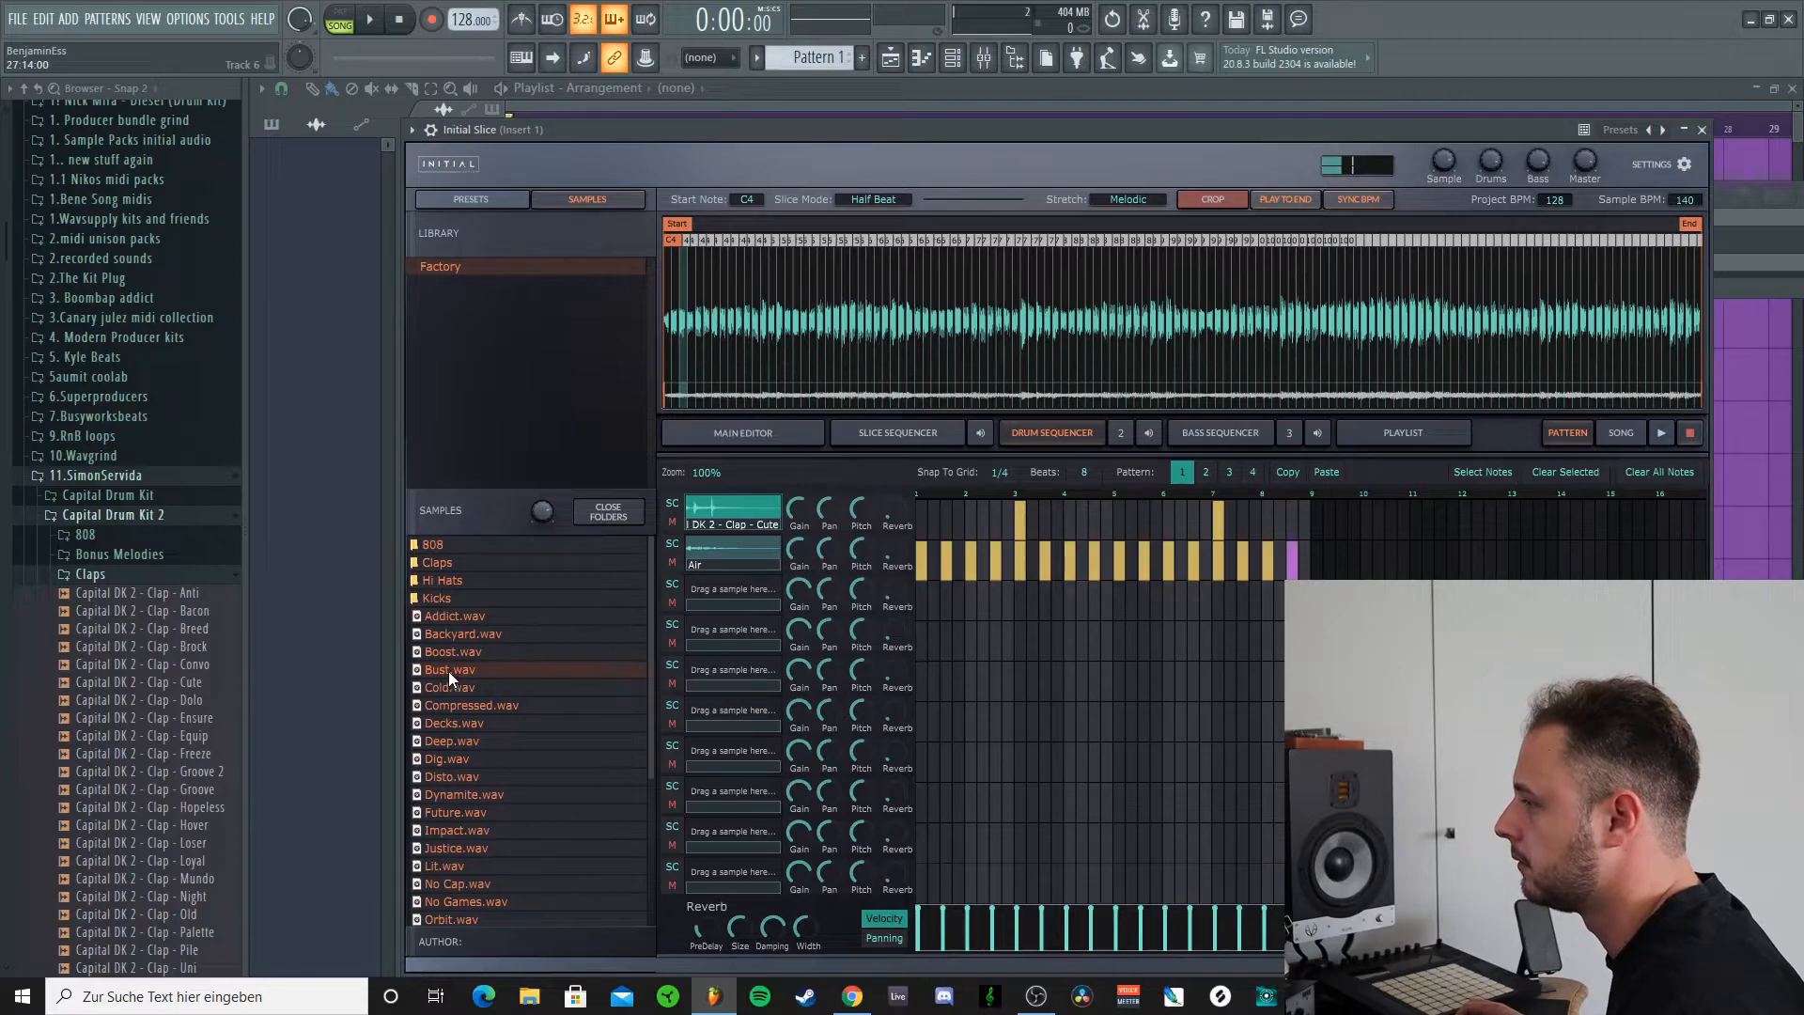
pyautogui.moveTo(448, 671); pyautogui.dragTo(999, 584)
pyautogui.click(921, 603)
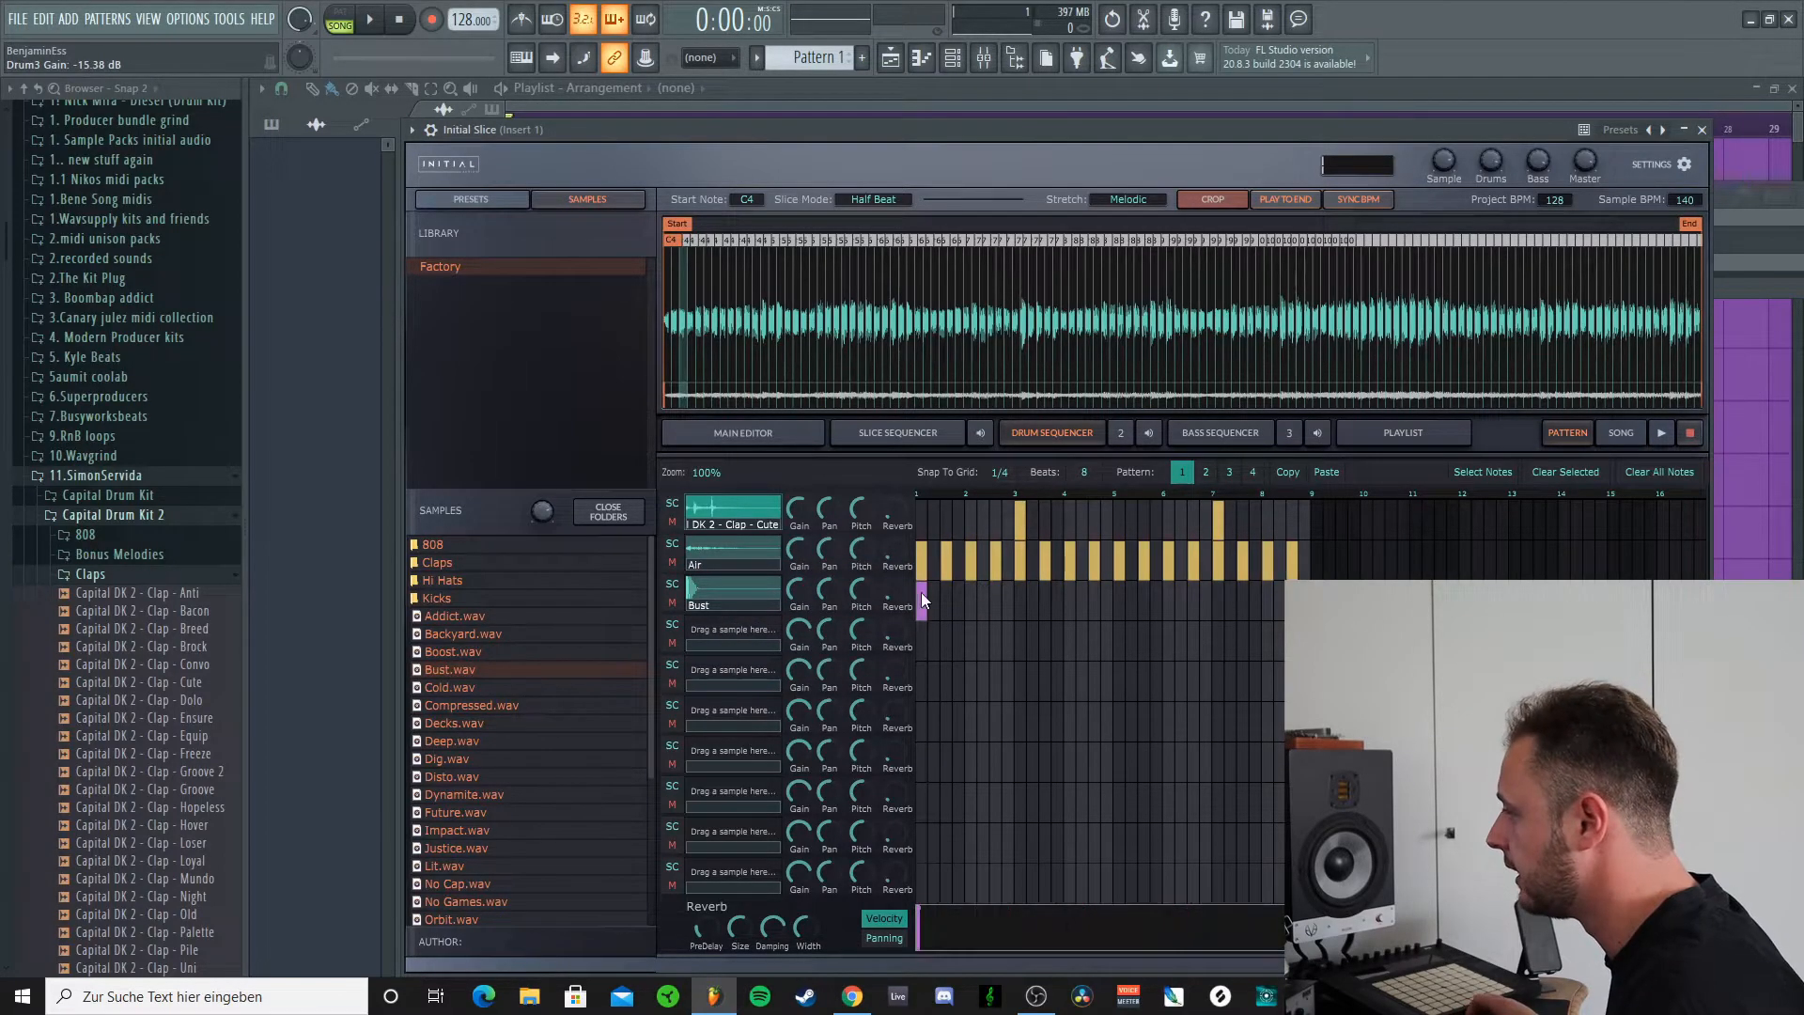
# Step: Add Bust kick hits on beats 6 and 7.5 during playback and set the kick's gain to -13.69 dB
pyautogui.click(1659, 433)
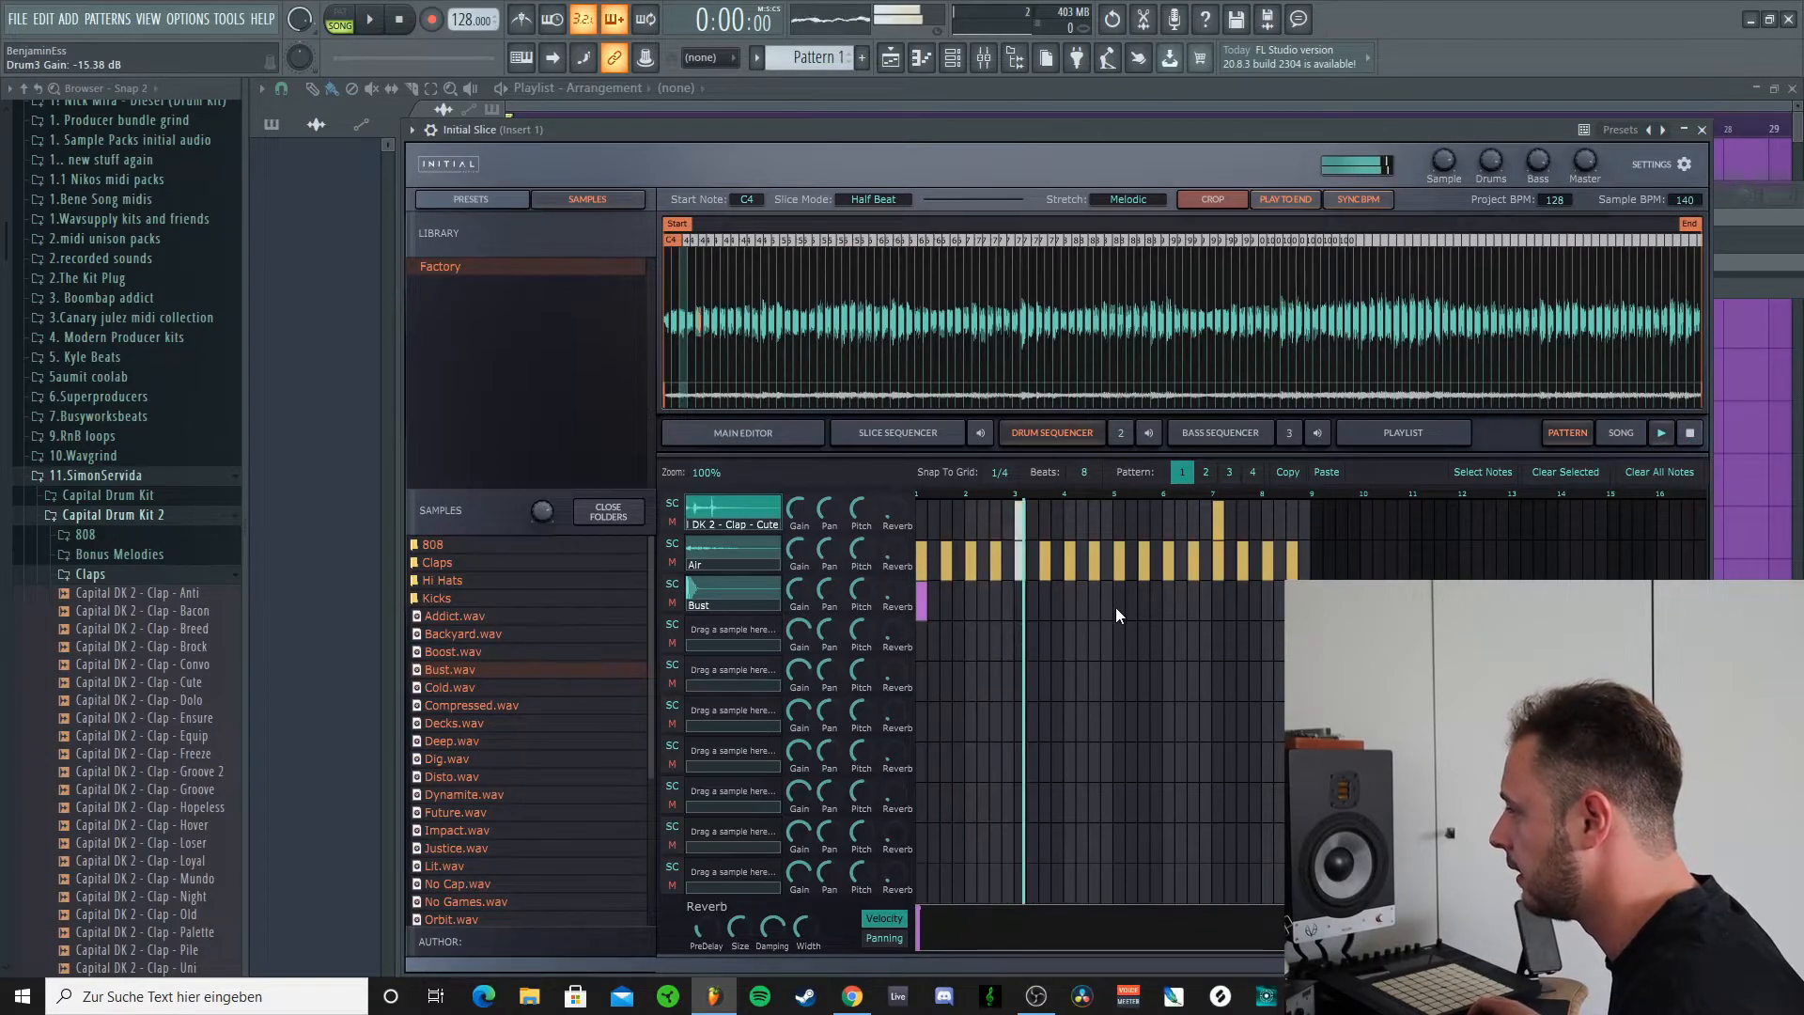
pyautogui.click(1169, 602)
pyautogui.click(1240, 605)
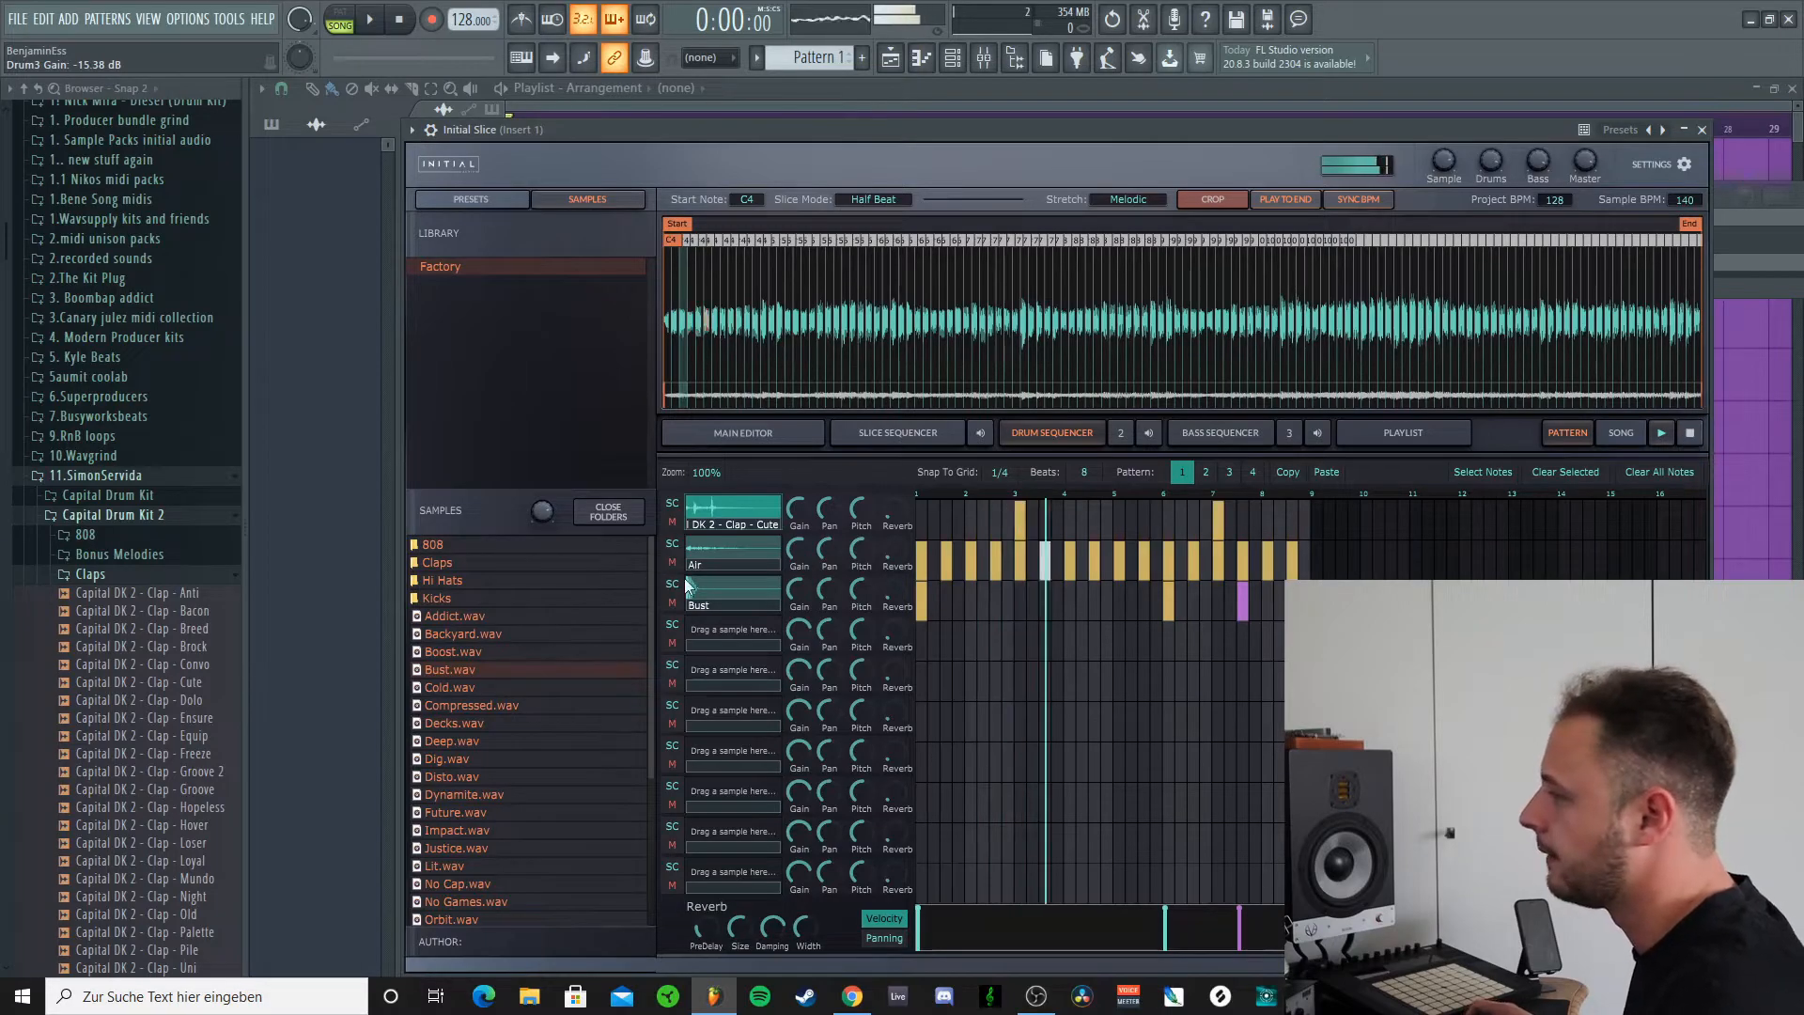
pyautogui.moveTo(798, 592); pyautogui.dragTo(798, 583)
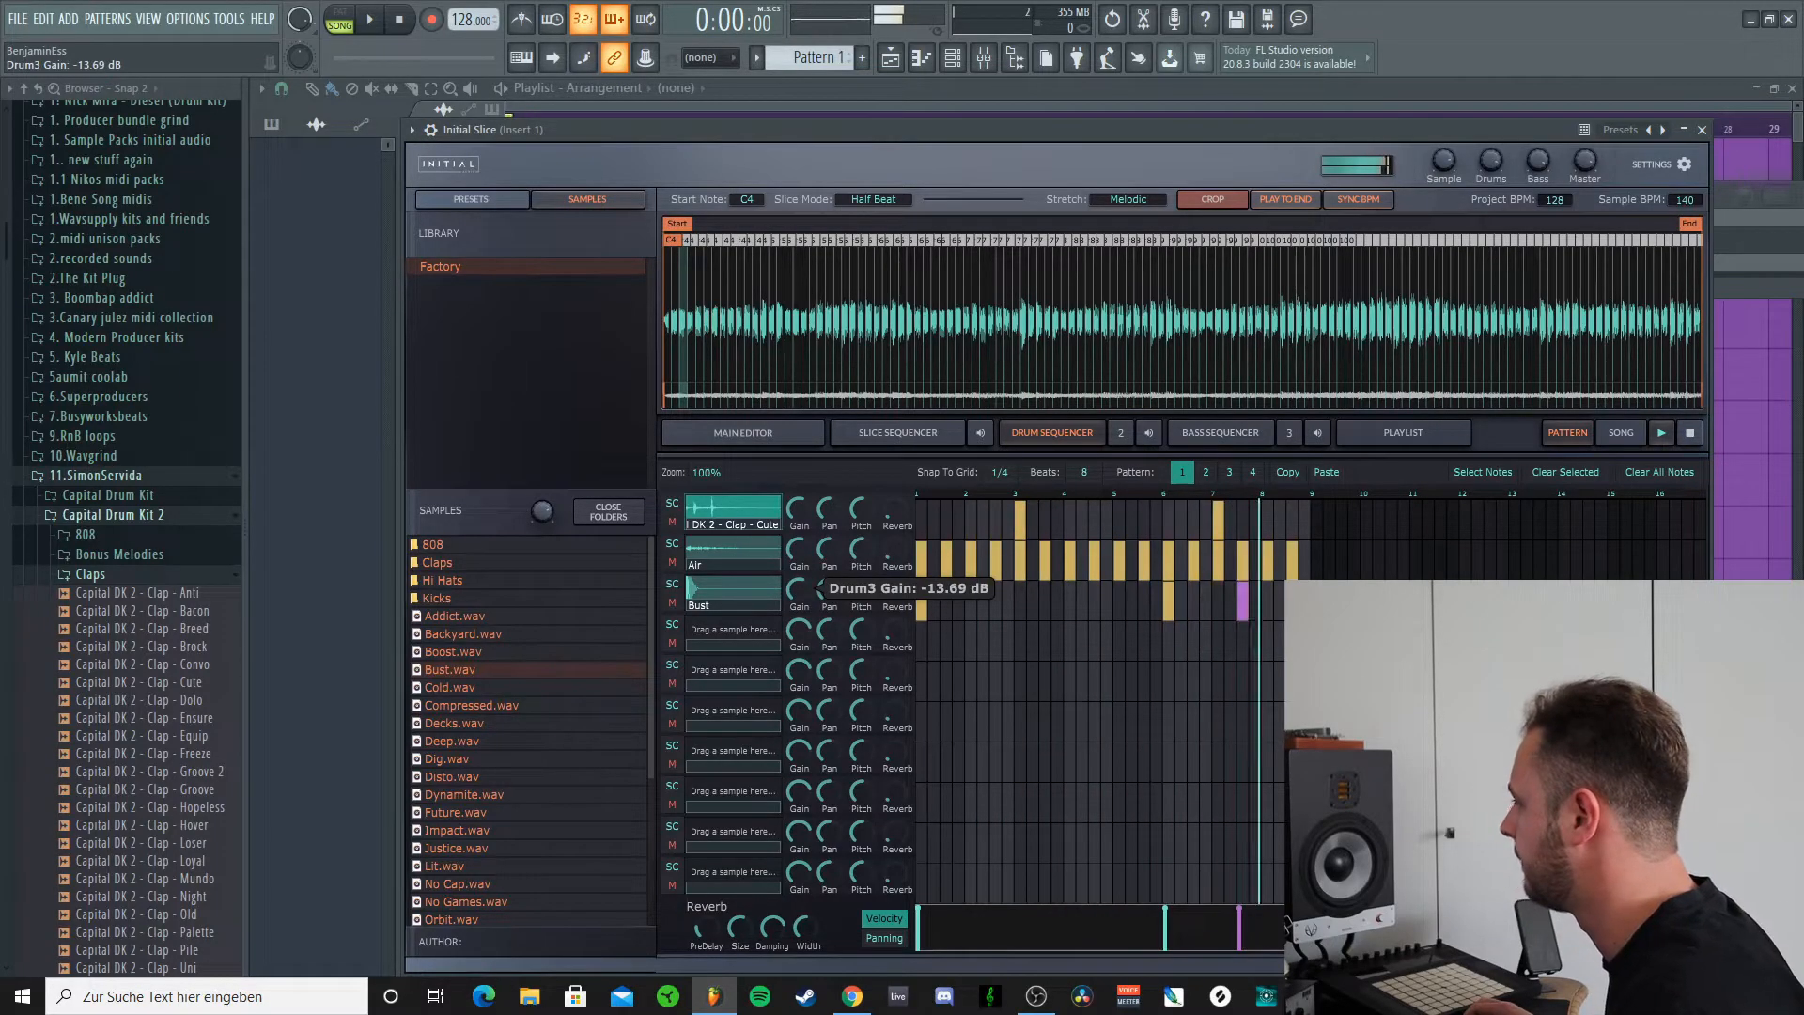
pyautogui.click(1688, 436)
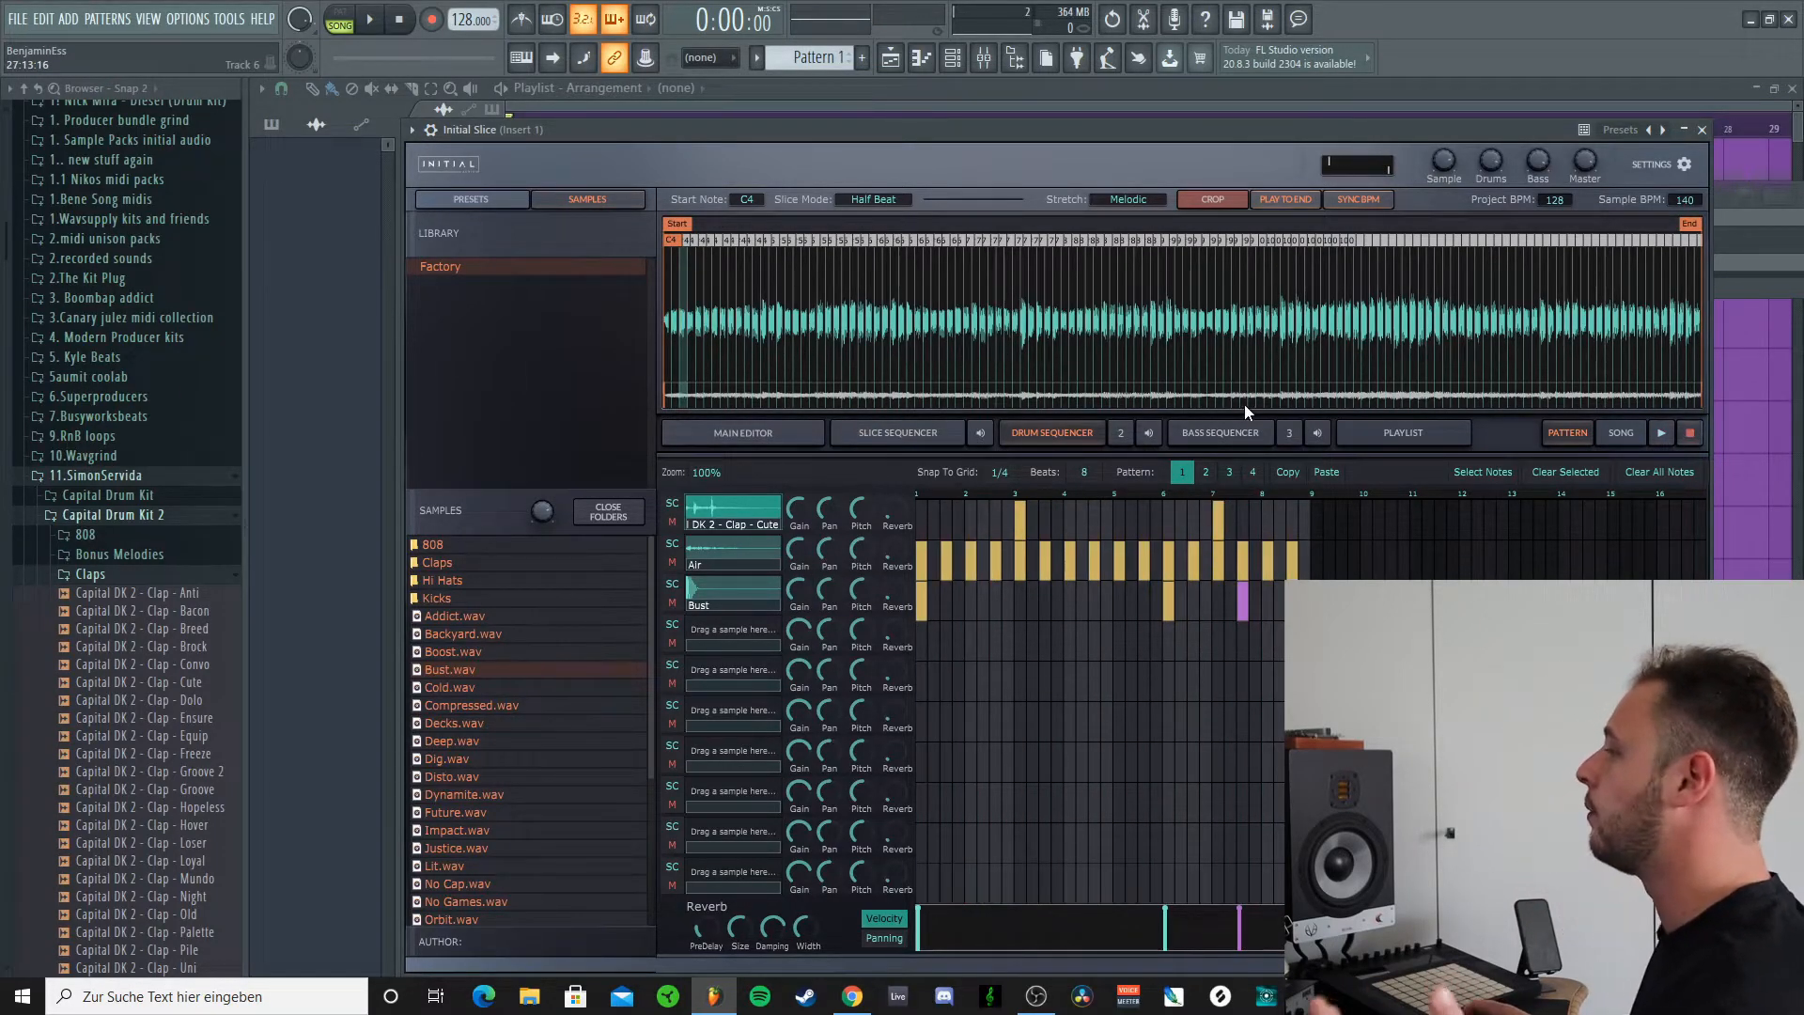
# Step: Load Bandz.wav from the factory 808 samples into the bass sequencer and set the bass gain to -7.35 dB
pyautogui.click(1199, 426)
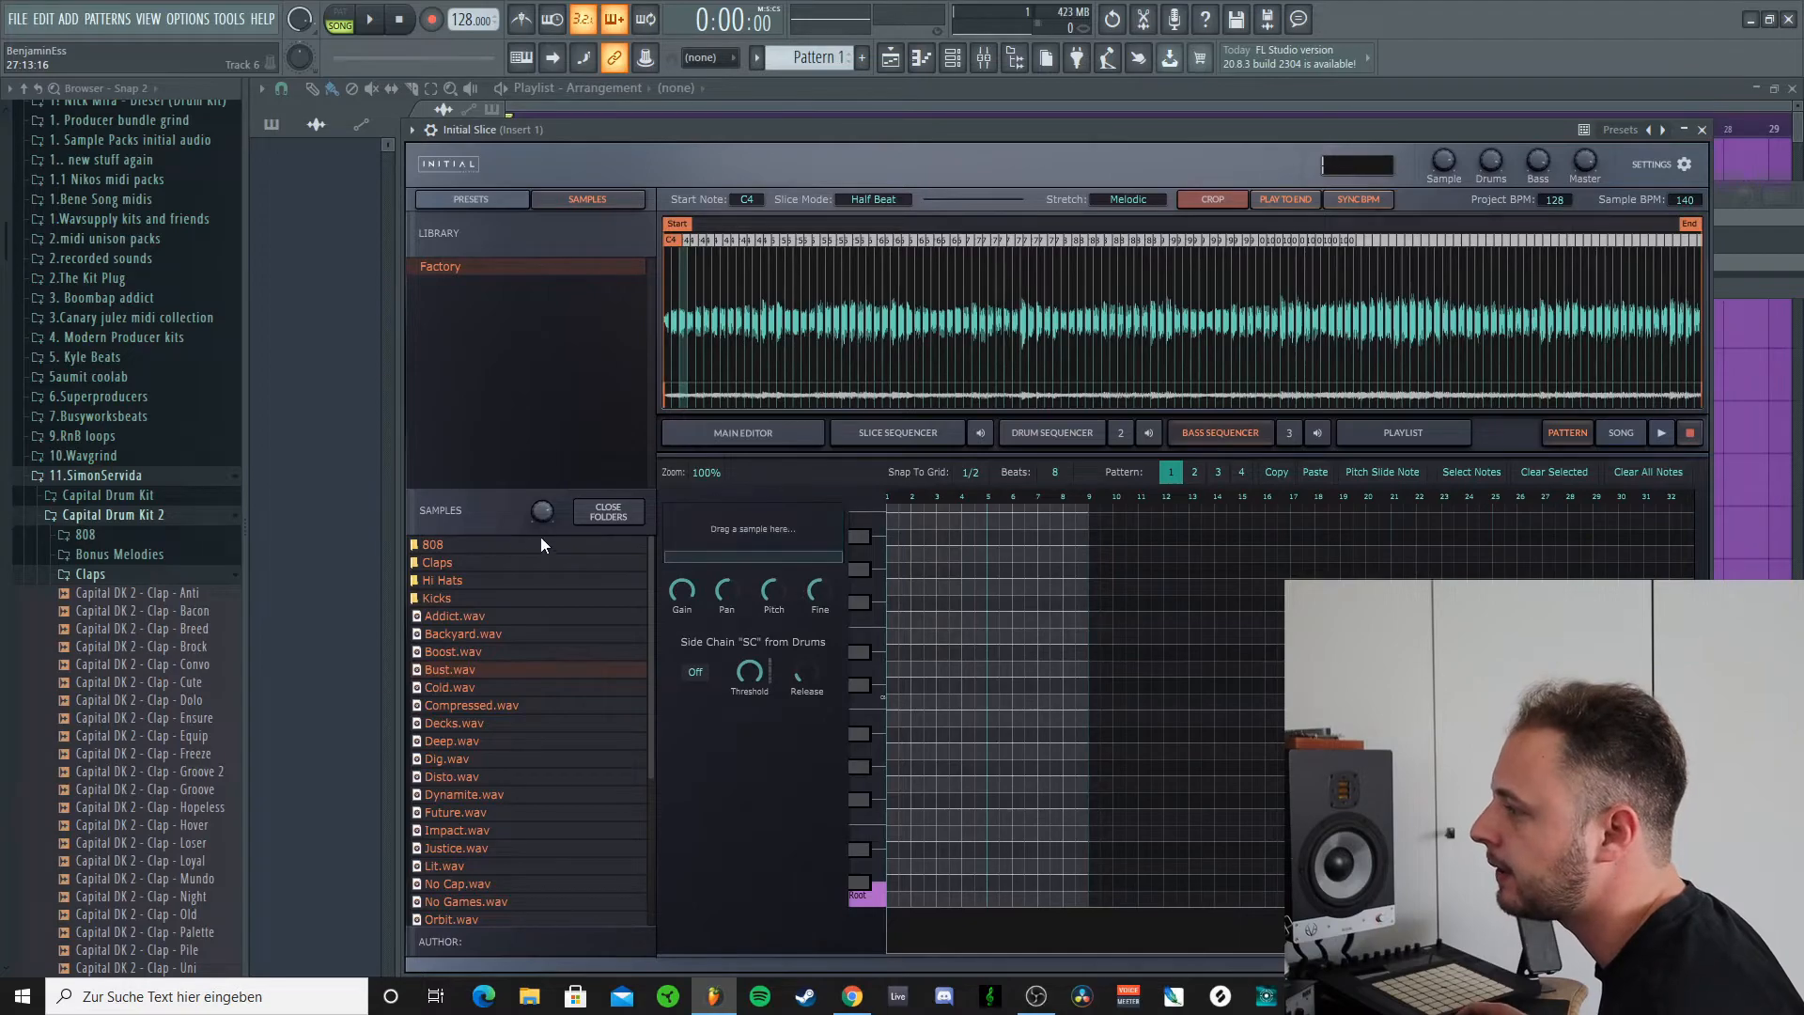
pyautogui.click(453, 561)
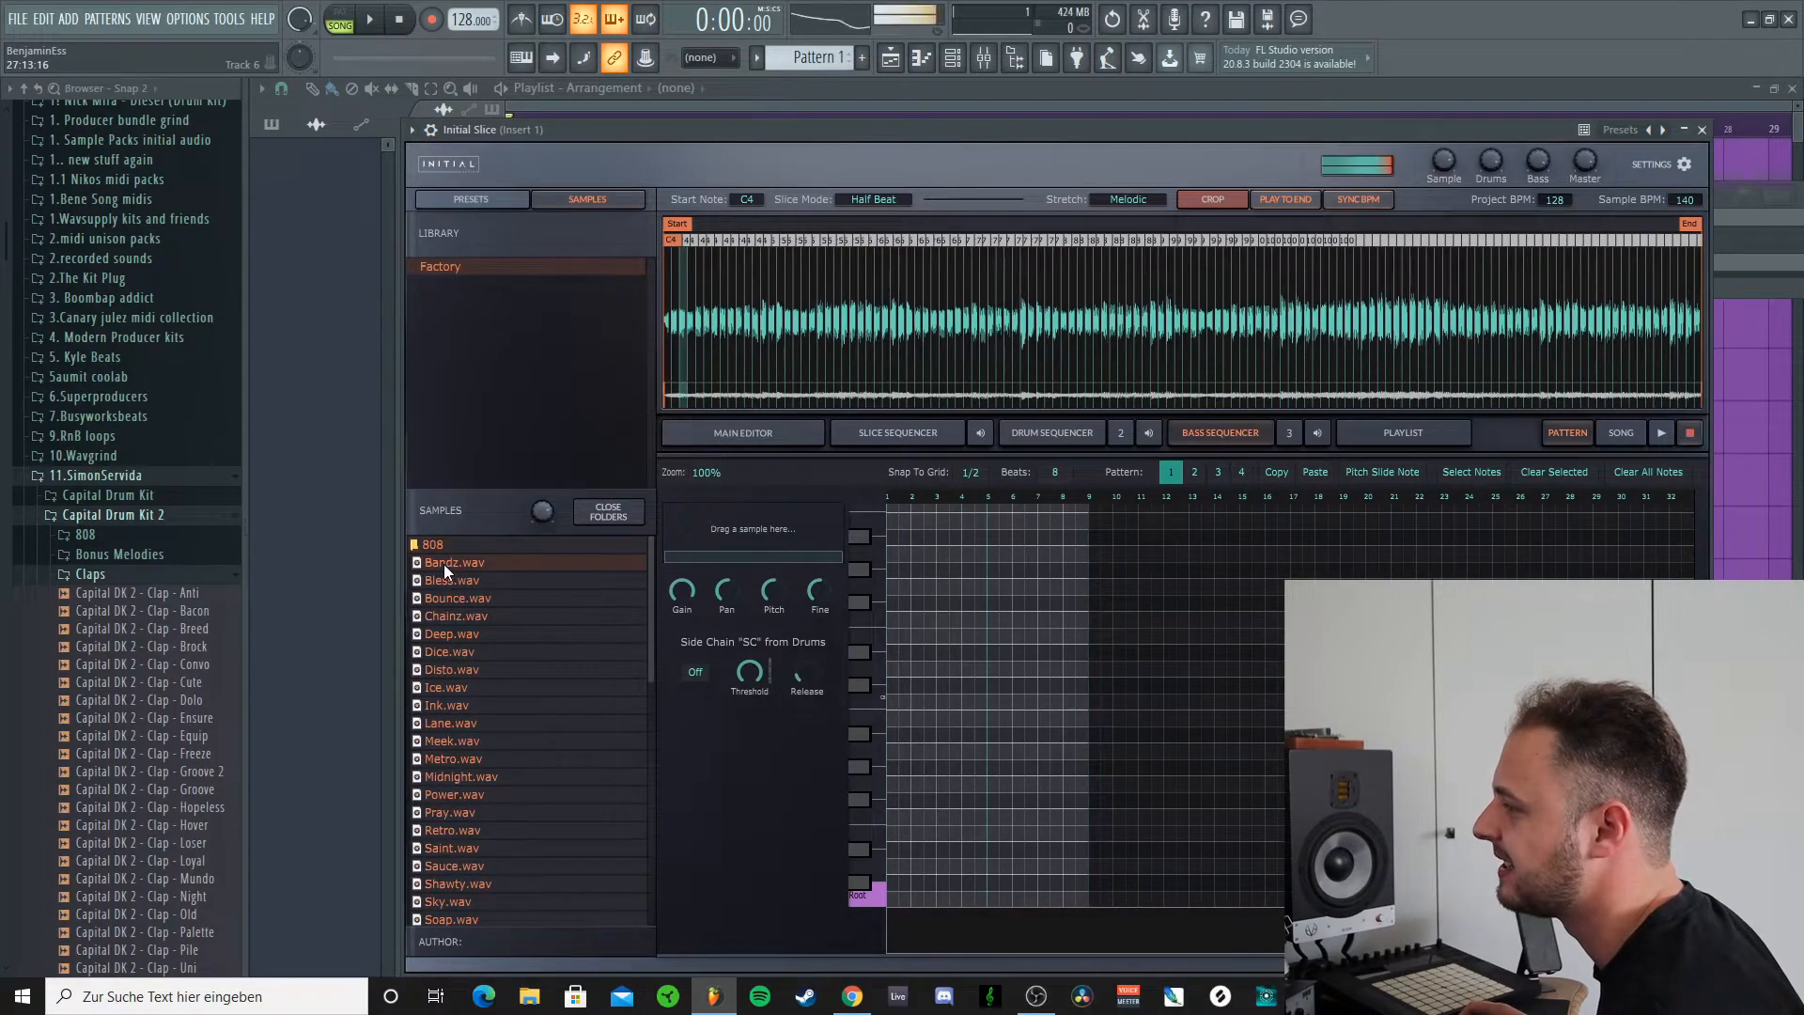
pyautogui.moveTo(443, 564); pyautogui.dragTo(789, 545)
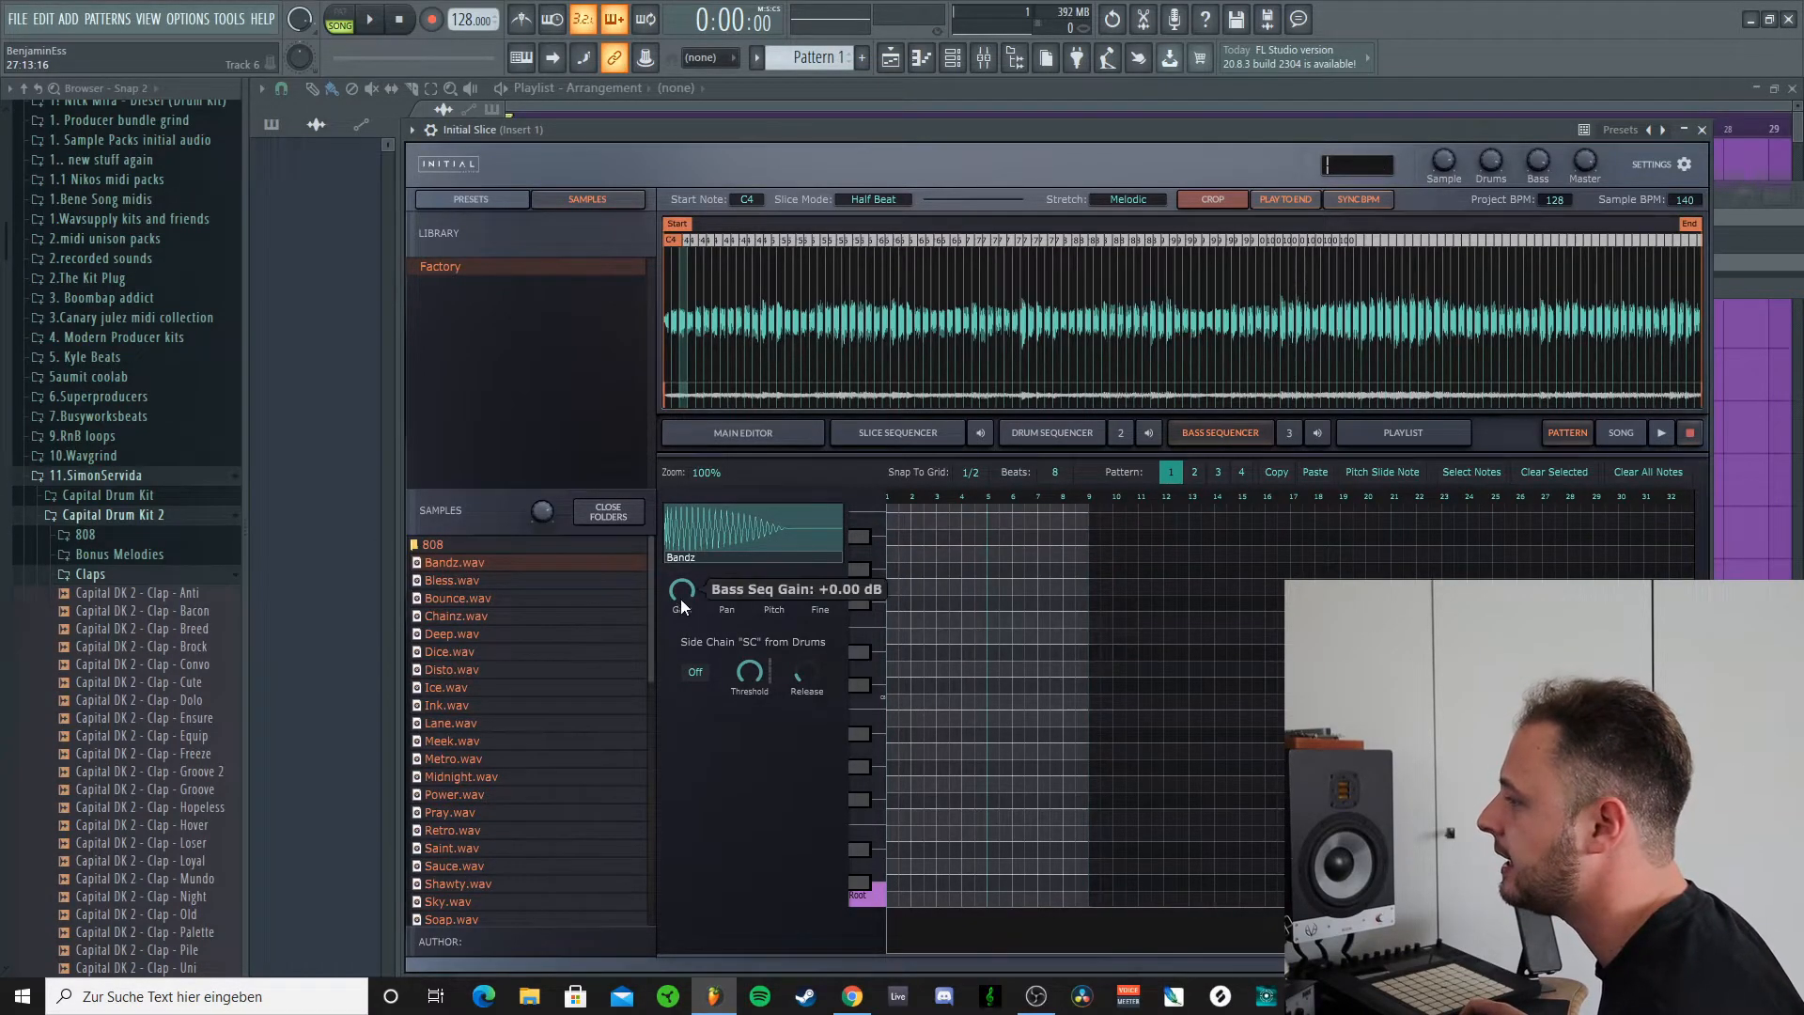
pyautogui.moveTo(681, 593); pyautogui.dragTo(684, 601)
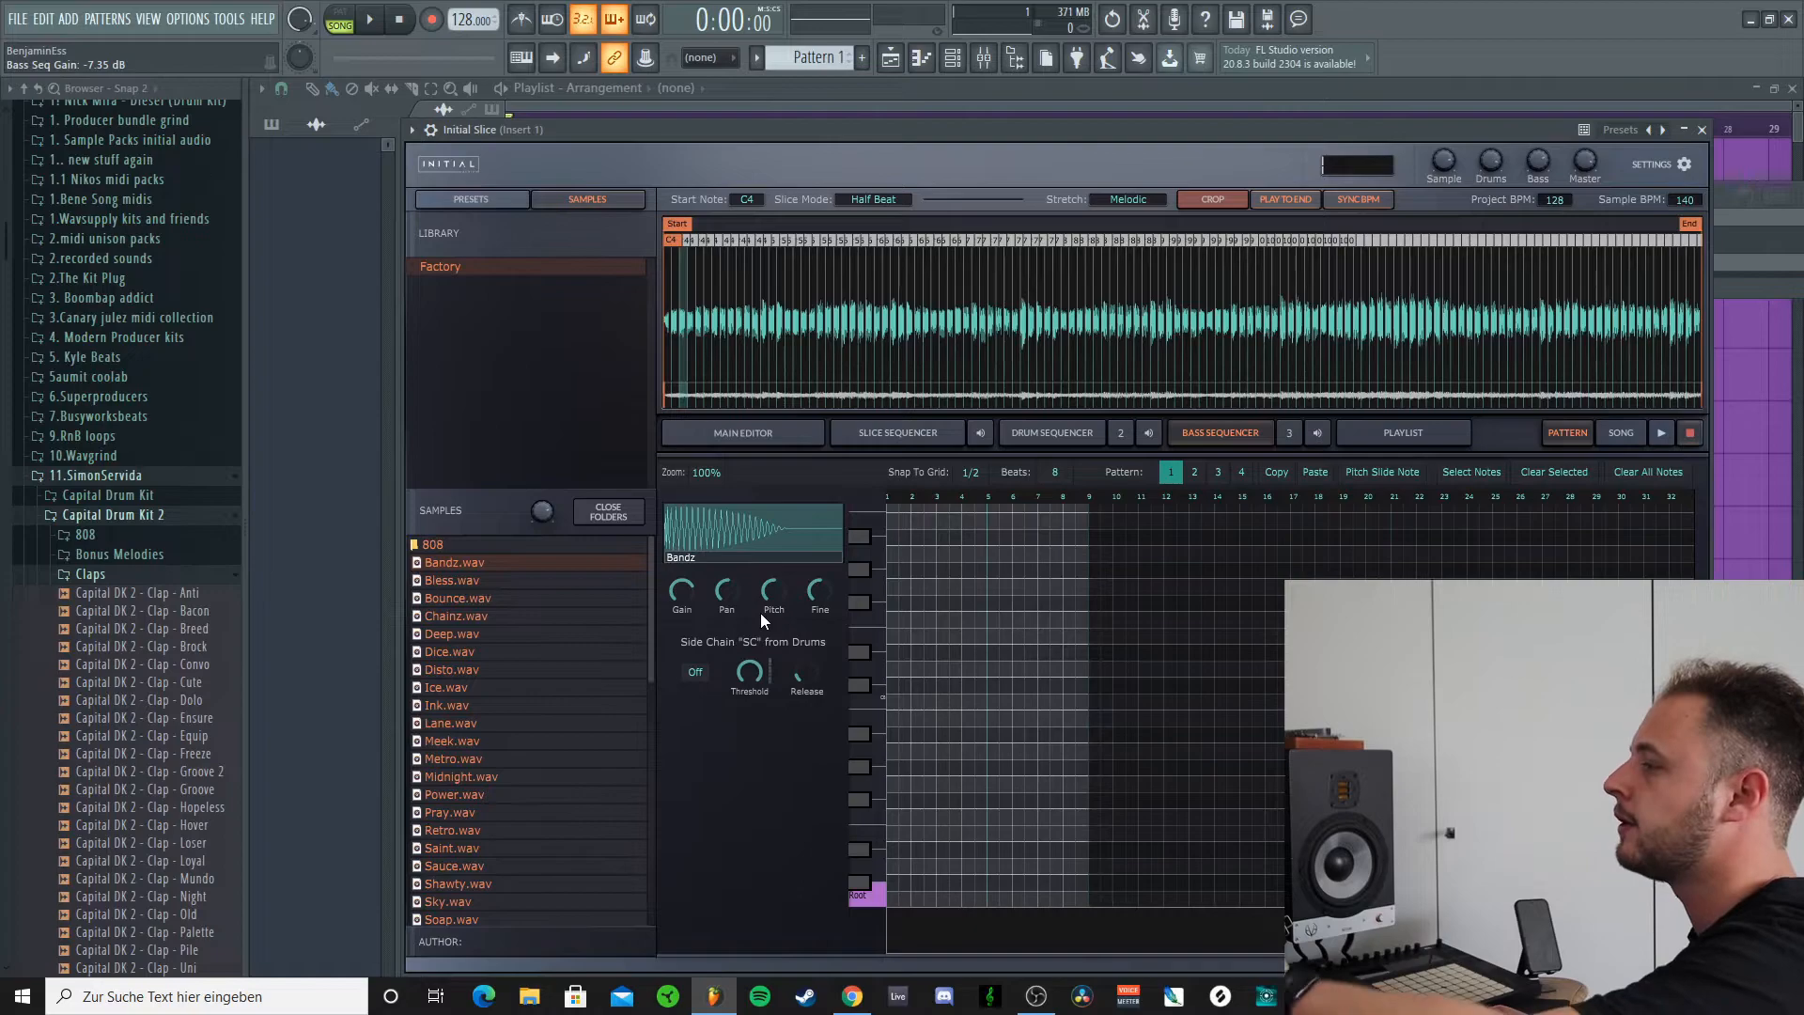
# Step: Turn on the bass side chain from the drums and place A#4 bass notes on beats 1 and 6
pyautogui.click(703, 671)
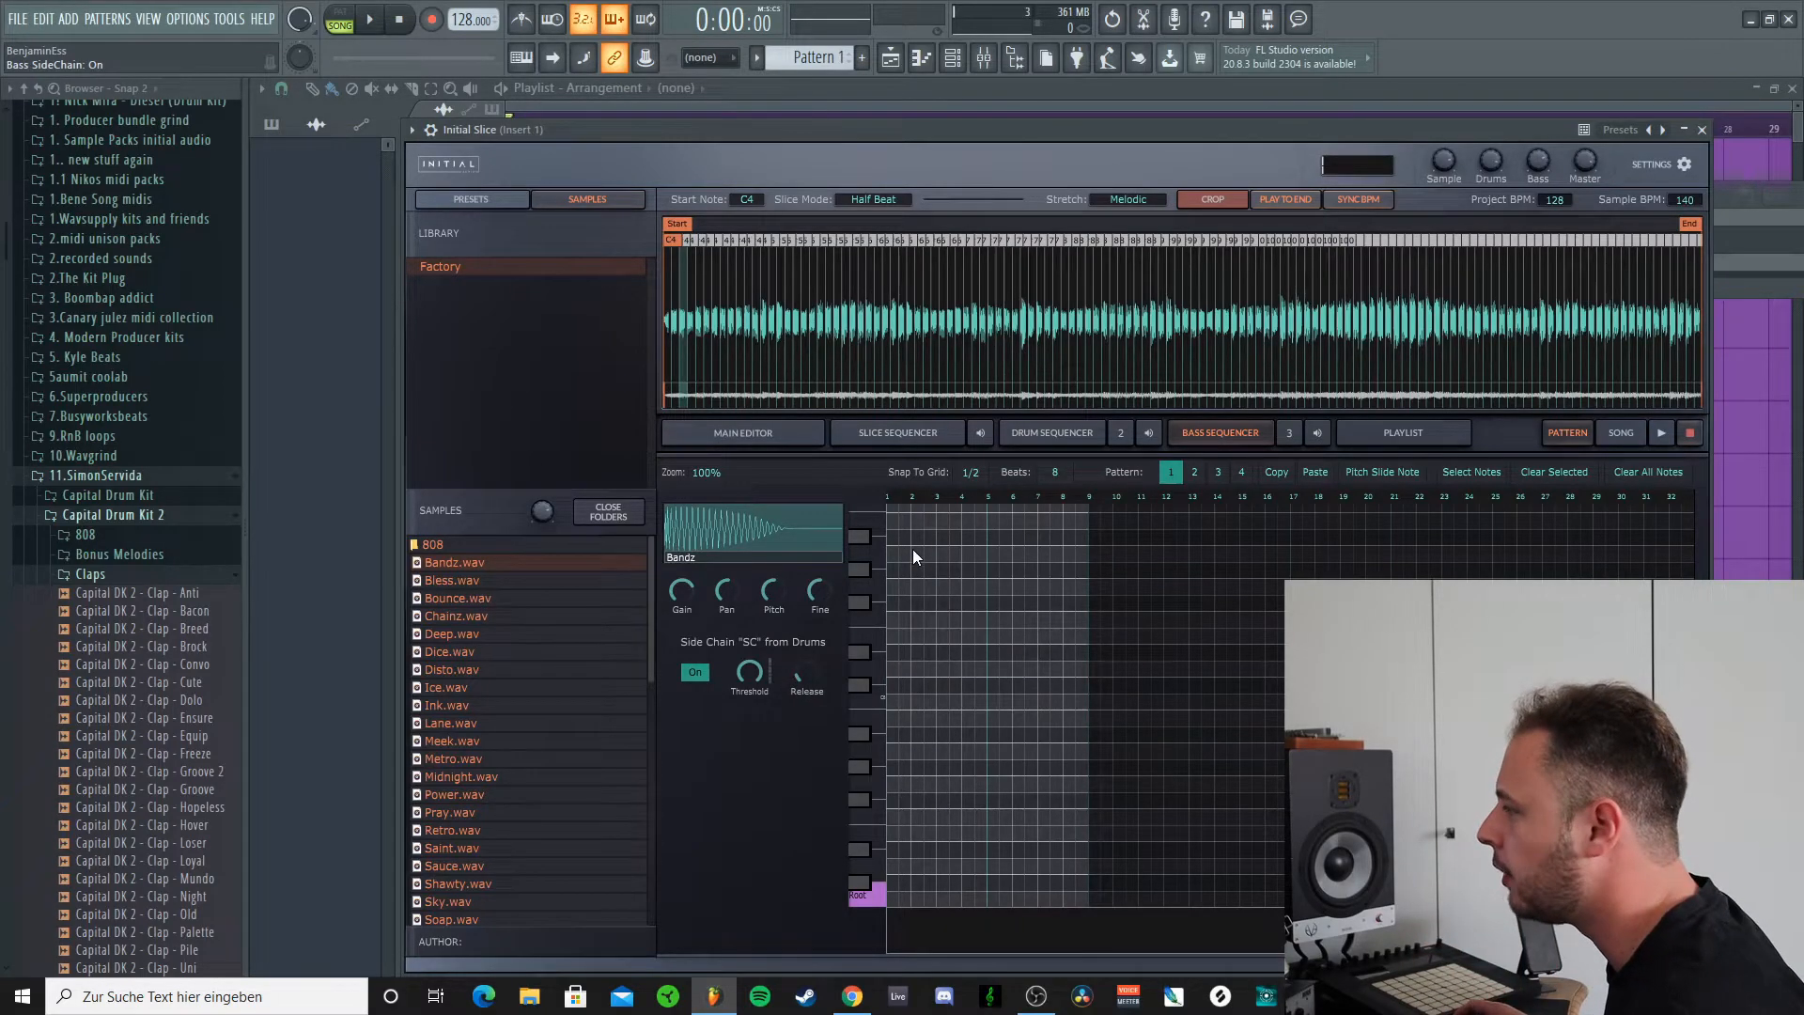
pyautogui.scroll(-3, 958, 577)
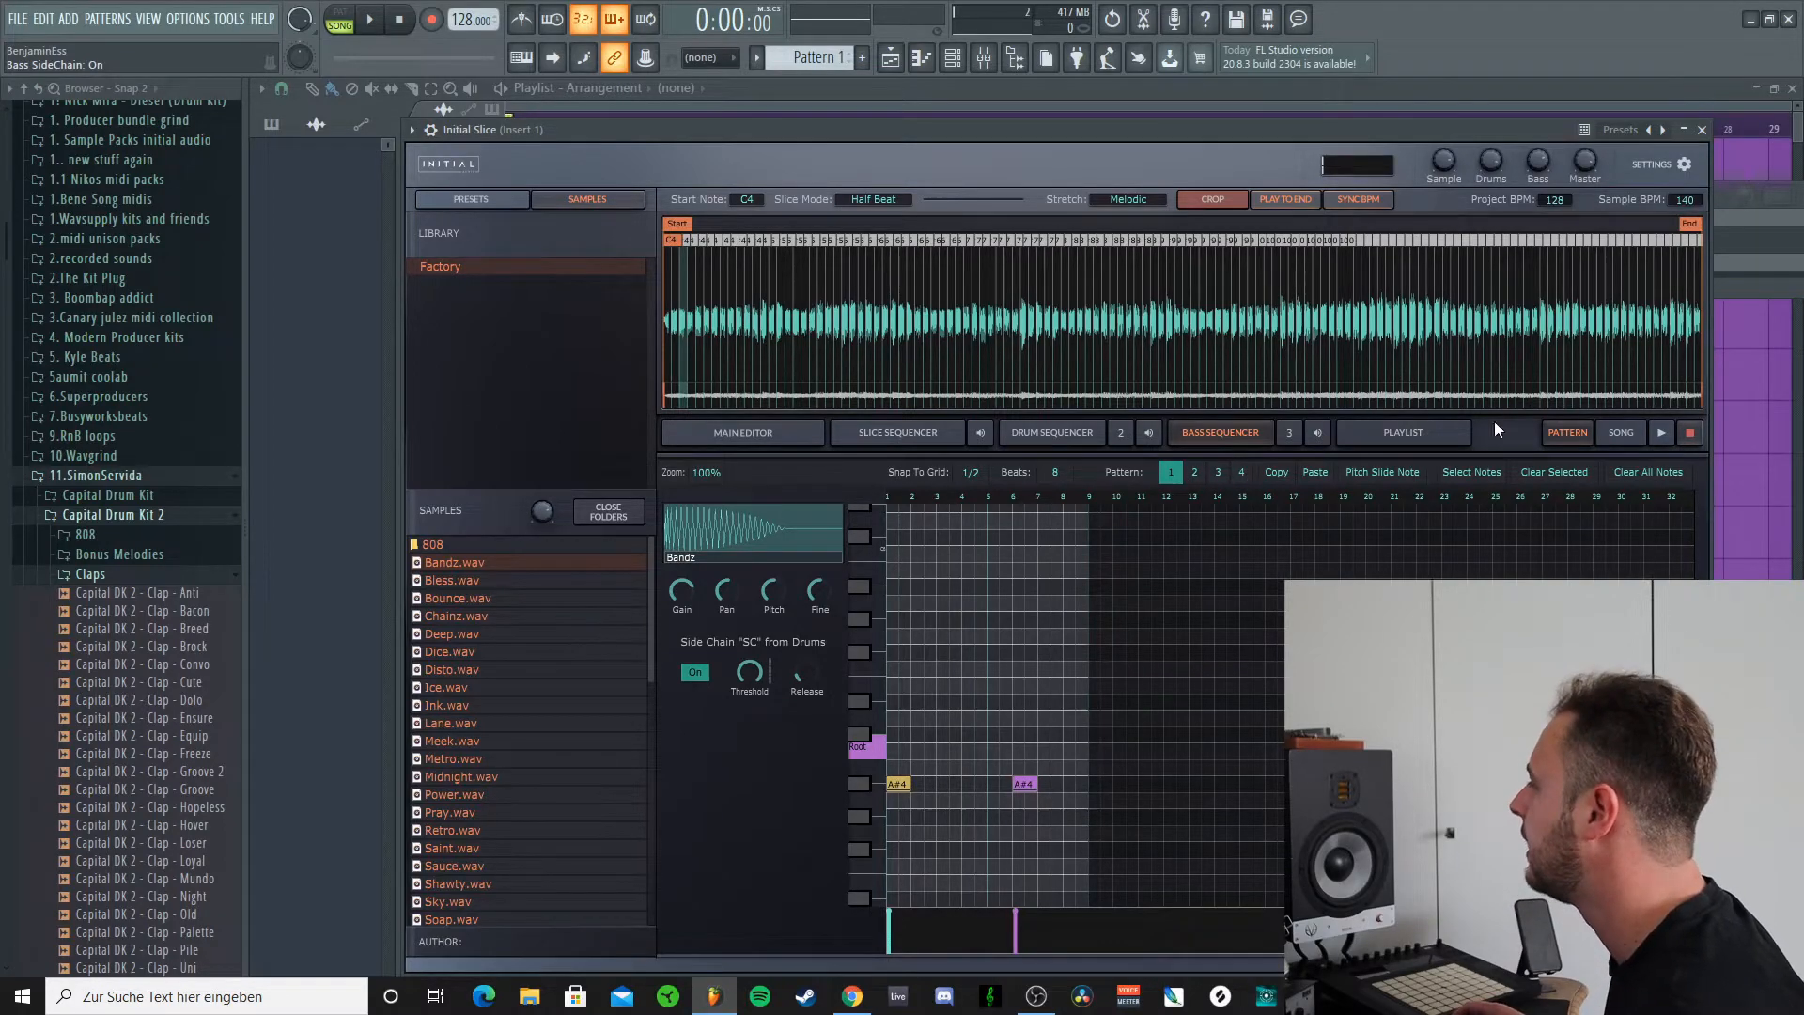
# Step: Place Slice pattern 1, Drum pattern 1 and Bass pattern 1 at the start of the plugin's playlist and play the song
pyautogui.click(1389, 430)
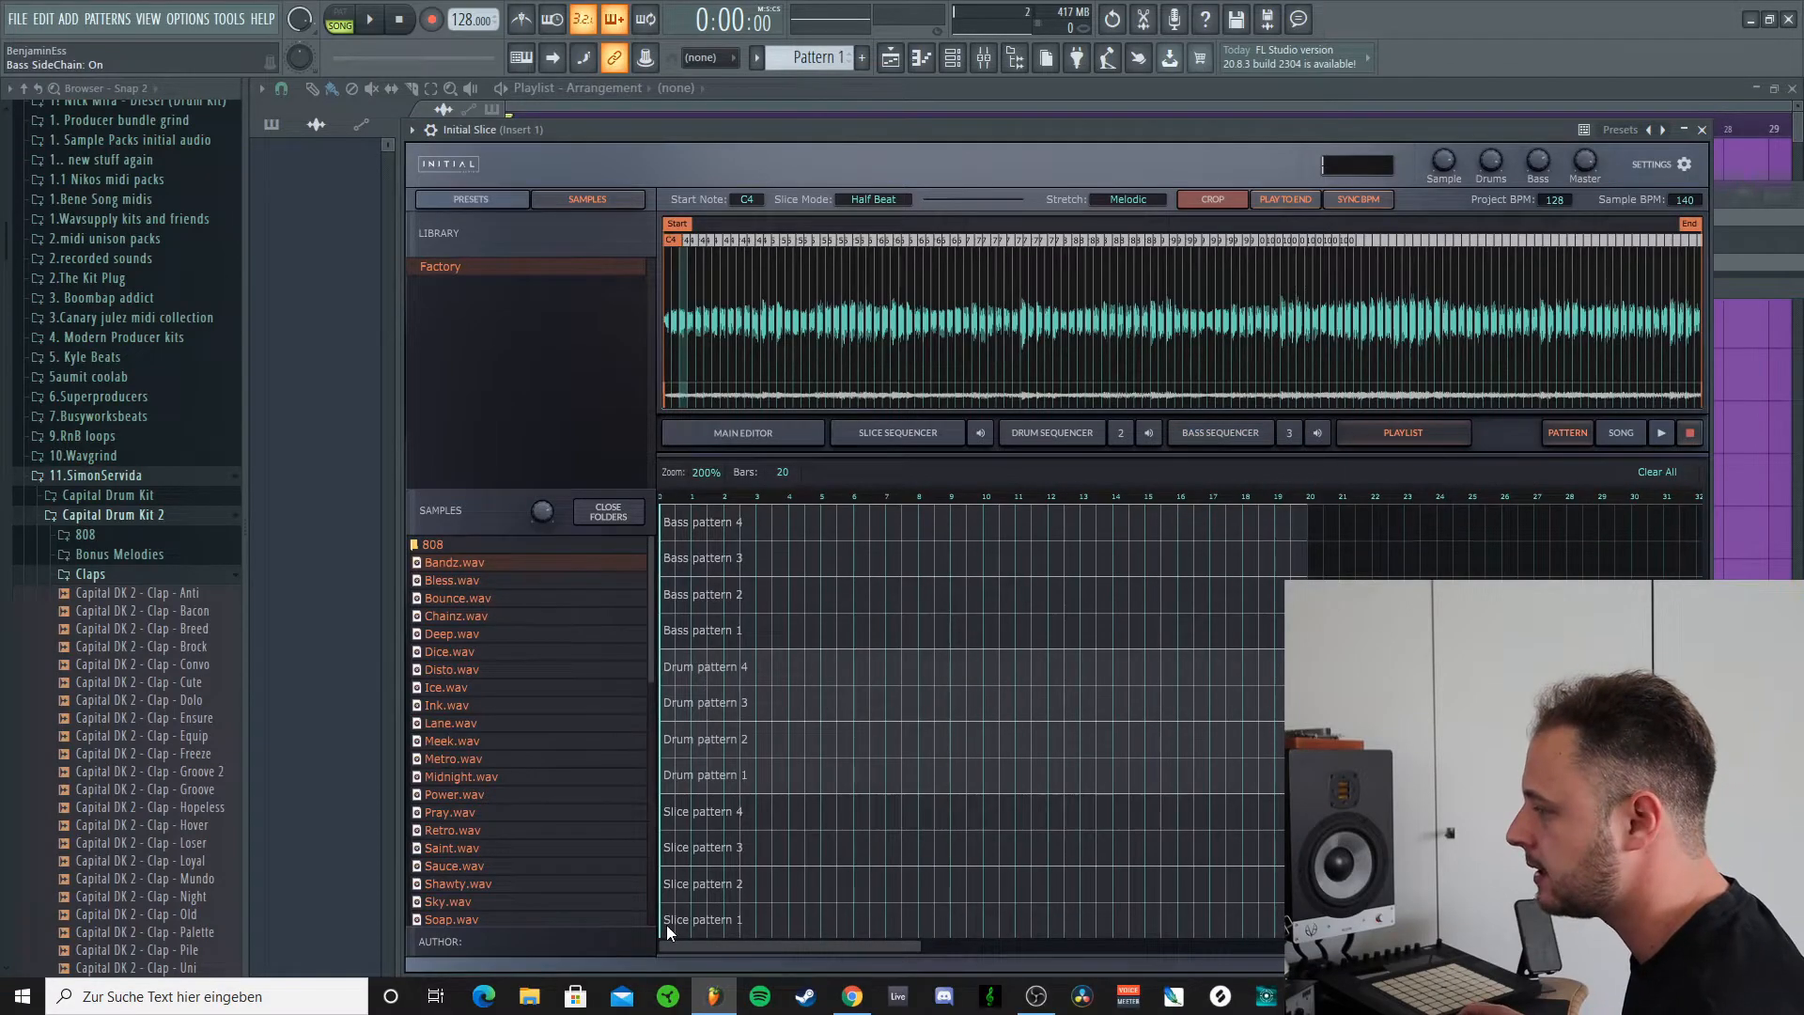
pyautogui.moveTo(691, 924); pyautogui.dragTo(755, 922)
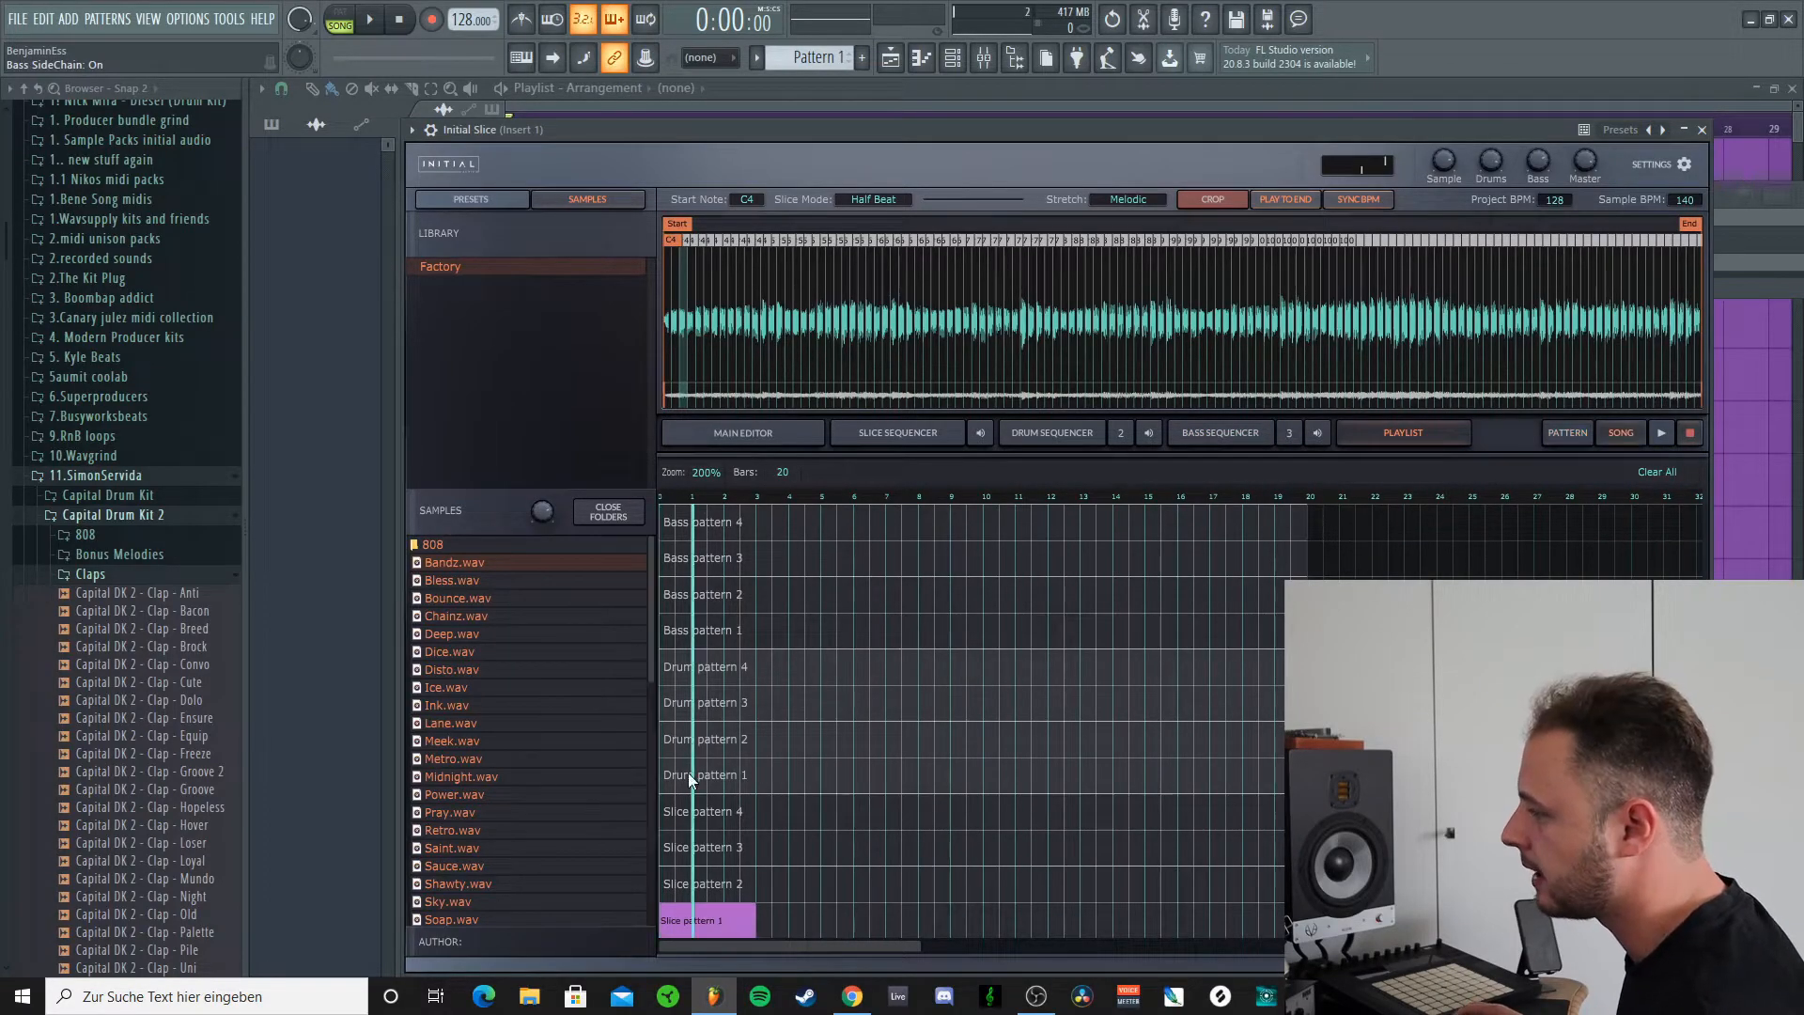
pyautogui.click(688, 773)
pyautogui.click(674, 631)
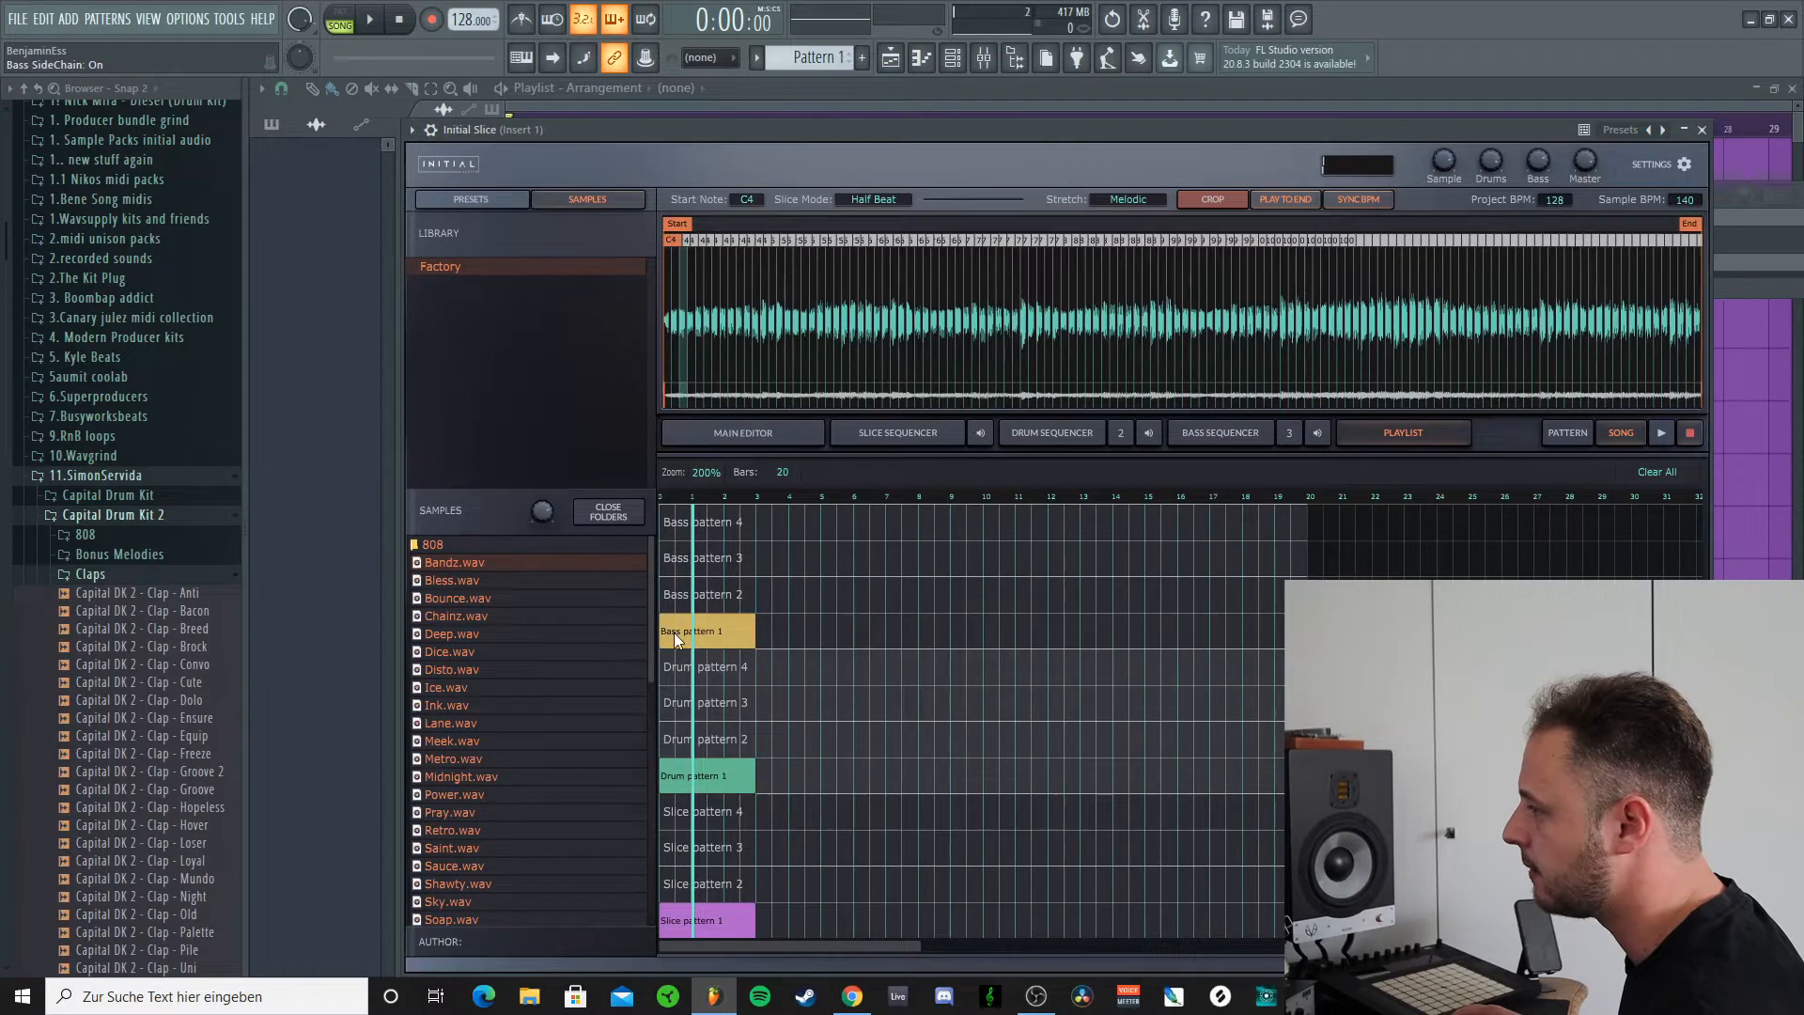
pyautogui.click(1664, 431)
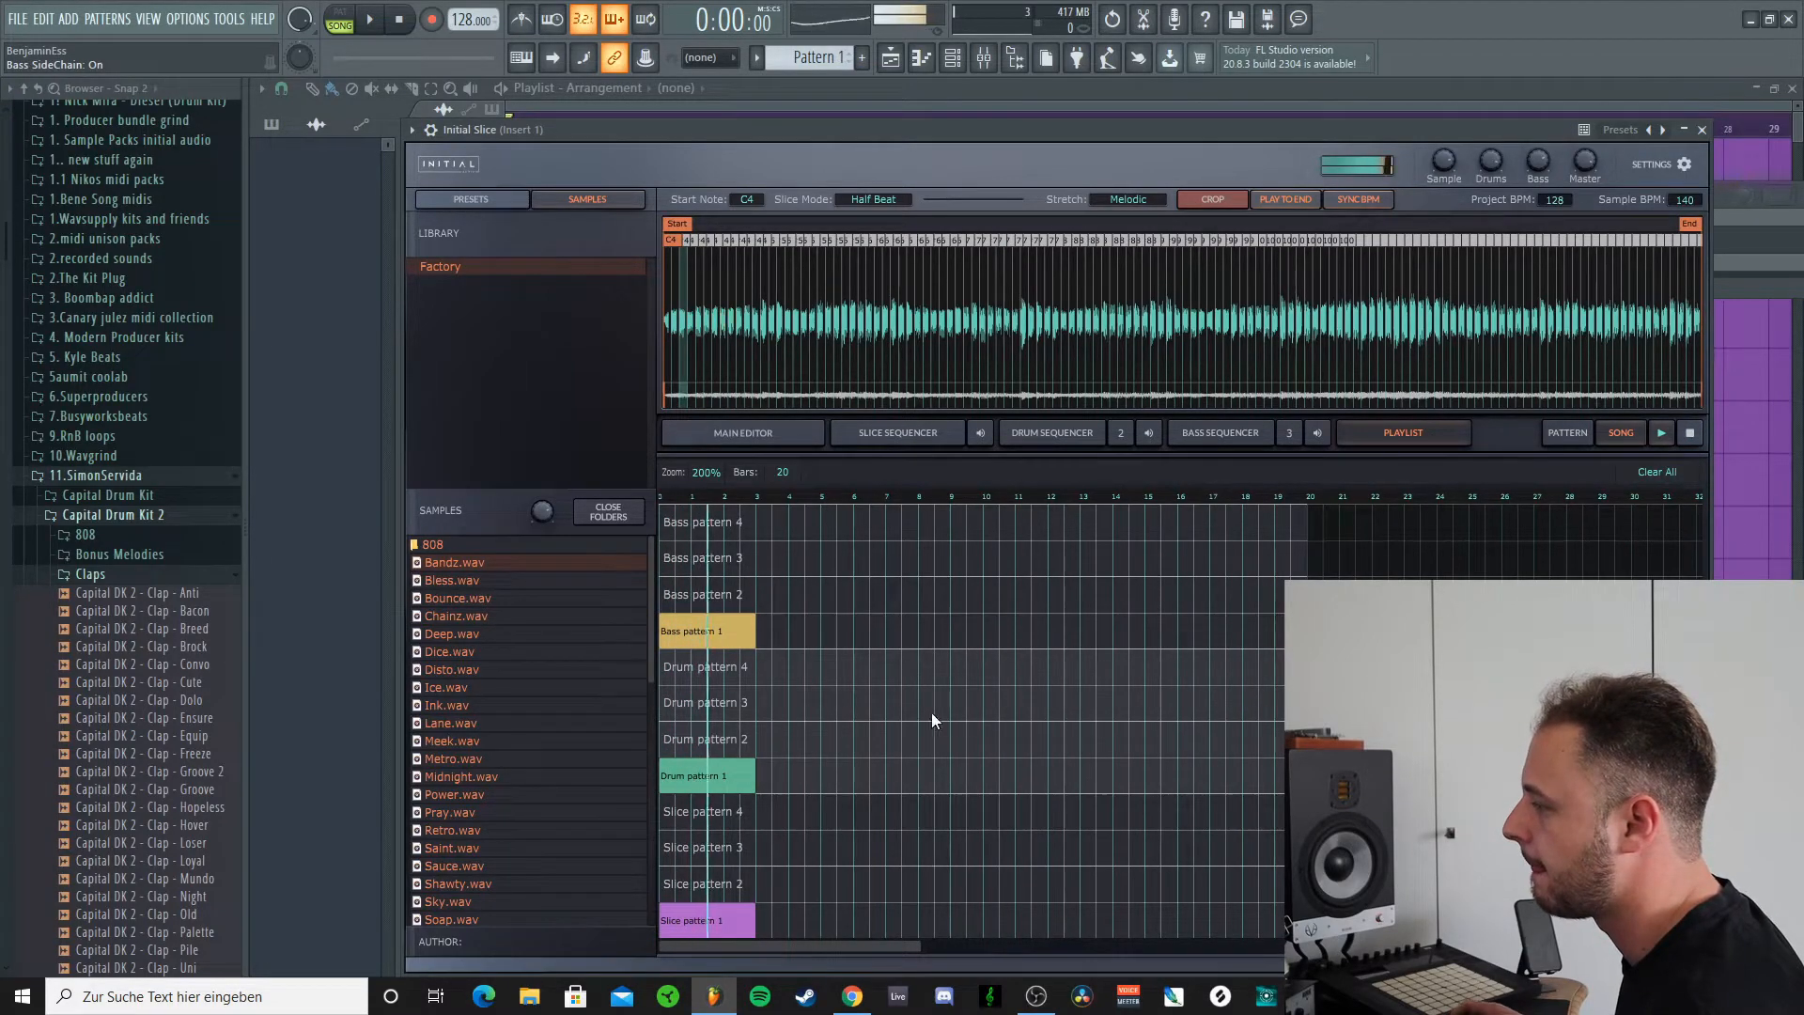
# Step: Add a second Slice pattern 1 clip and a second Drum pattern 1 clip to the playlist, and stop playback
pyautogui.click(784, 928)
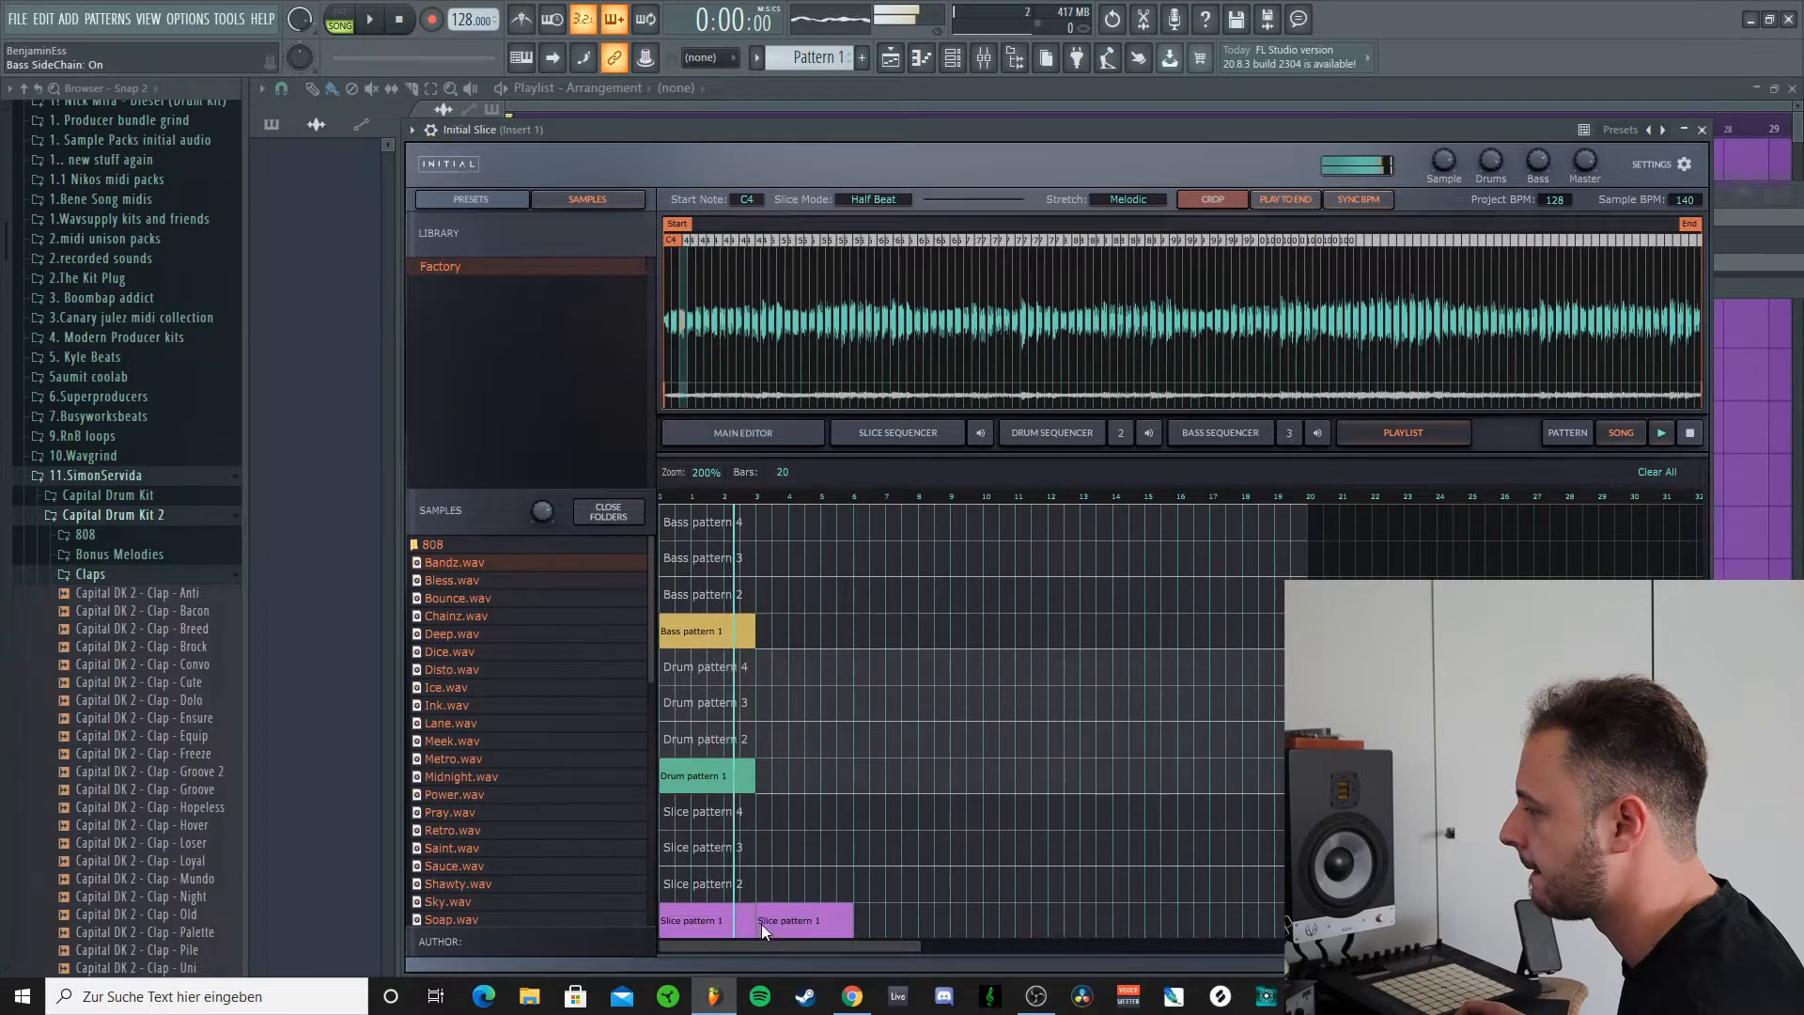
pyautogui.click(793, 778)
pyautogui.click(1680, 437)
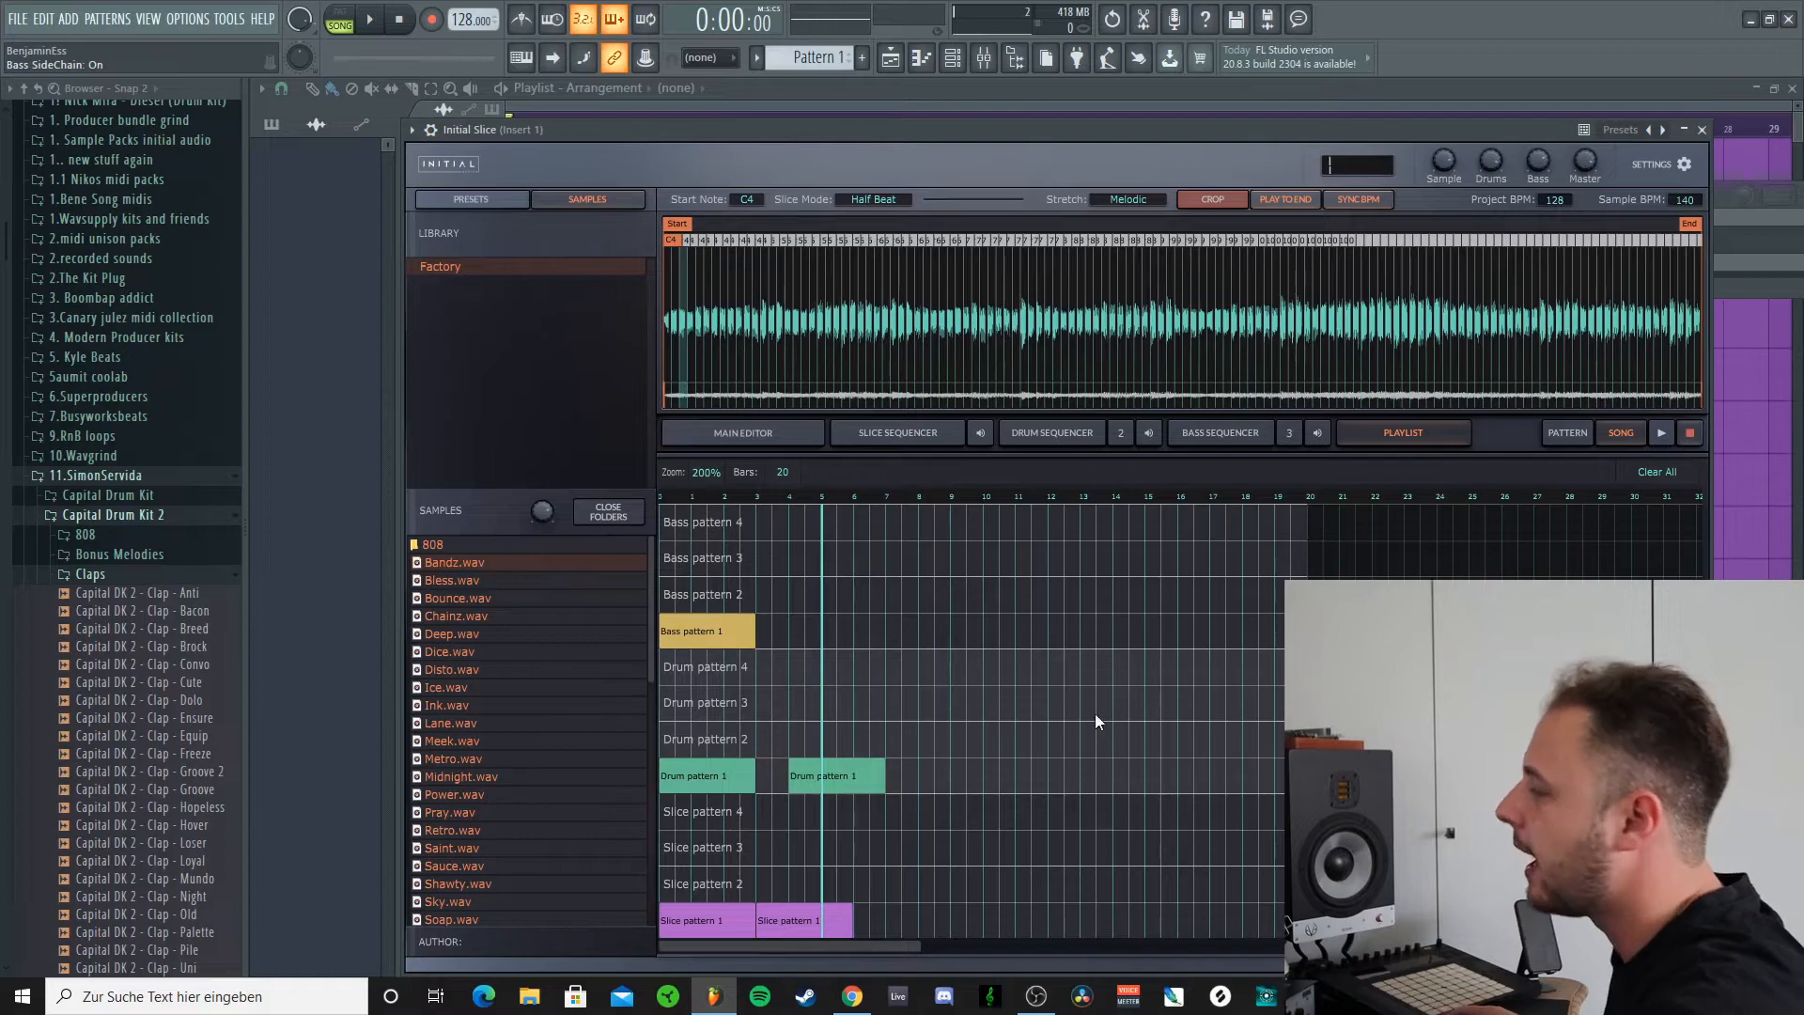
# Step: Remove all the slice, drum and bass pattern clips from the plugin's playlist
pyautogui.rightClick(816, 778)
pyautogui.rightClick(737, 776)
pyautogui.rightClick(732, 634)
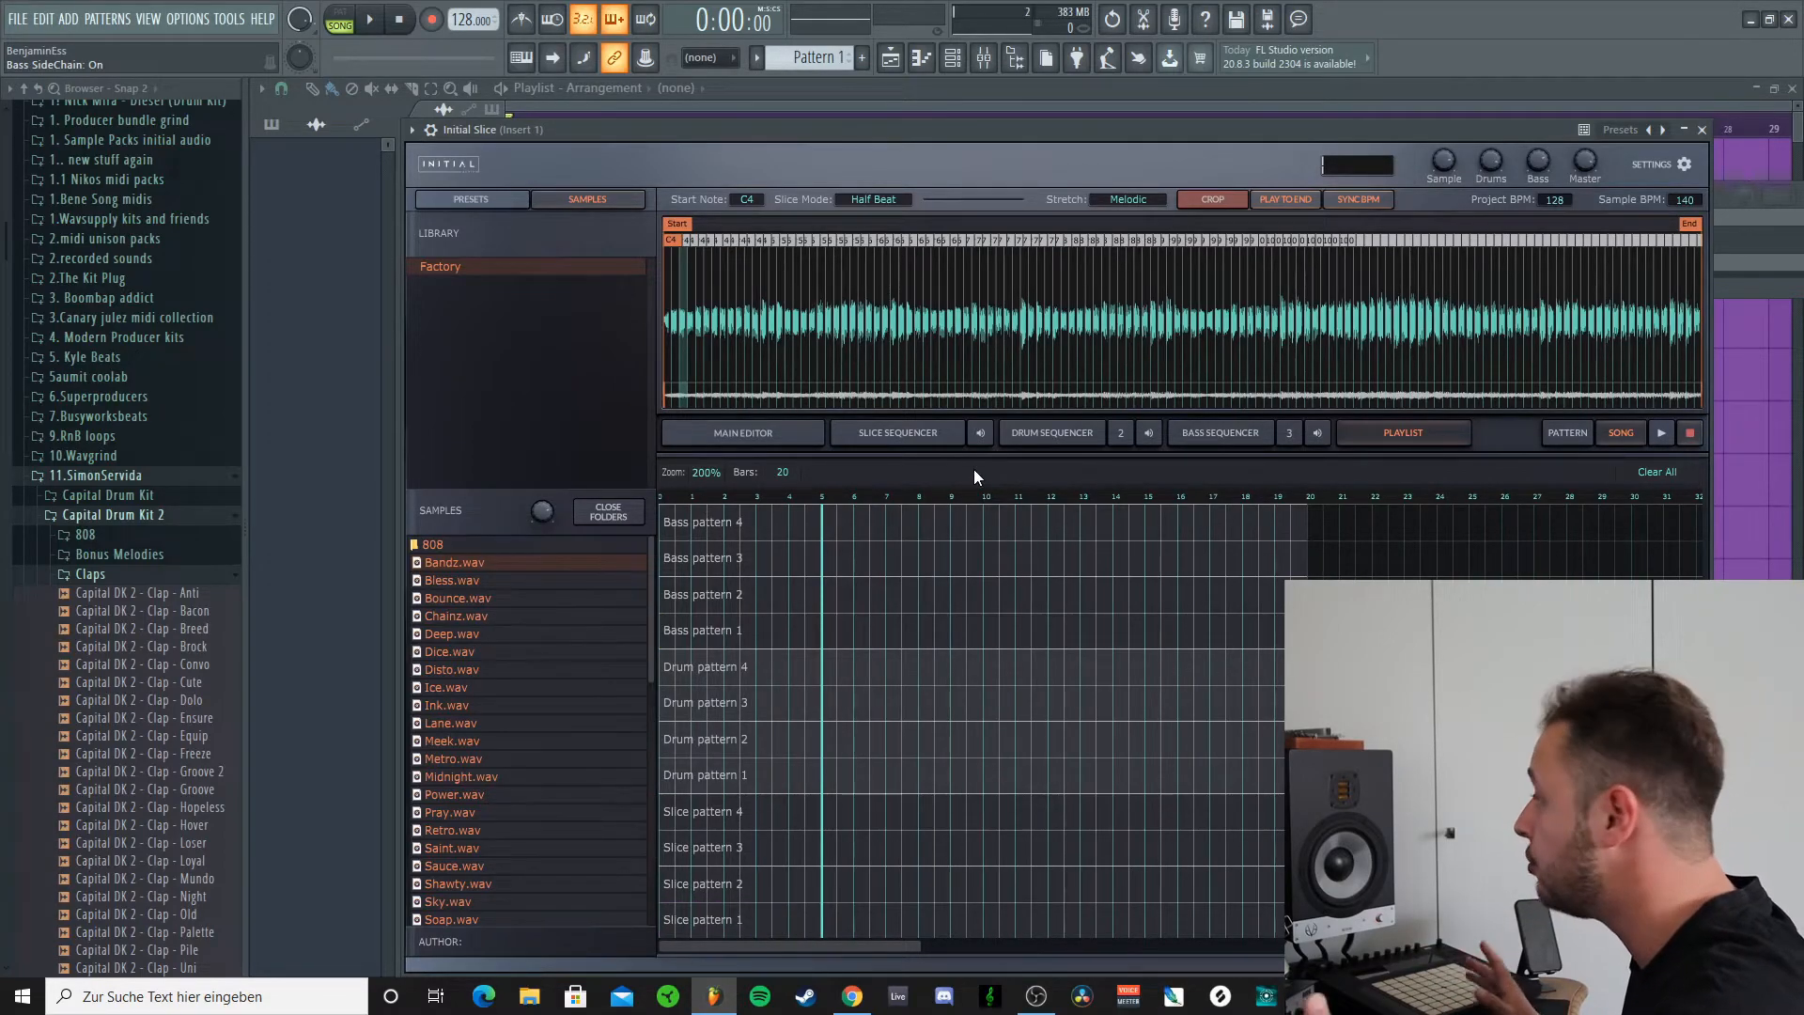
# Step: Review the drum sequencer, the preset library and the main editor
pyautogui.click(1043, 433)
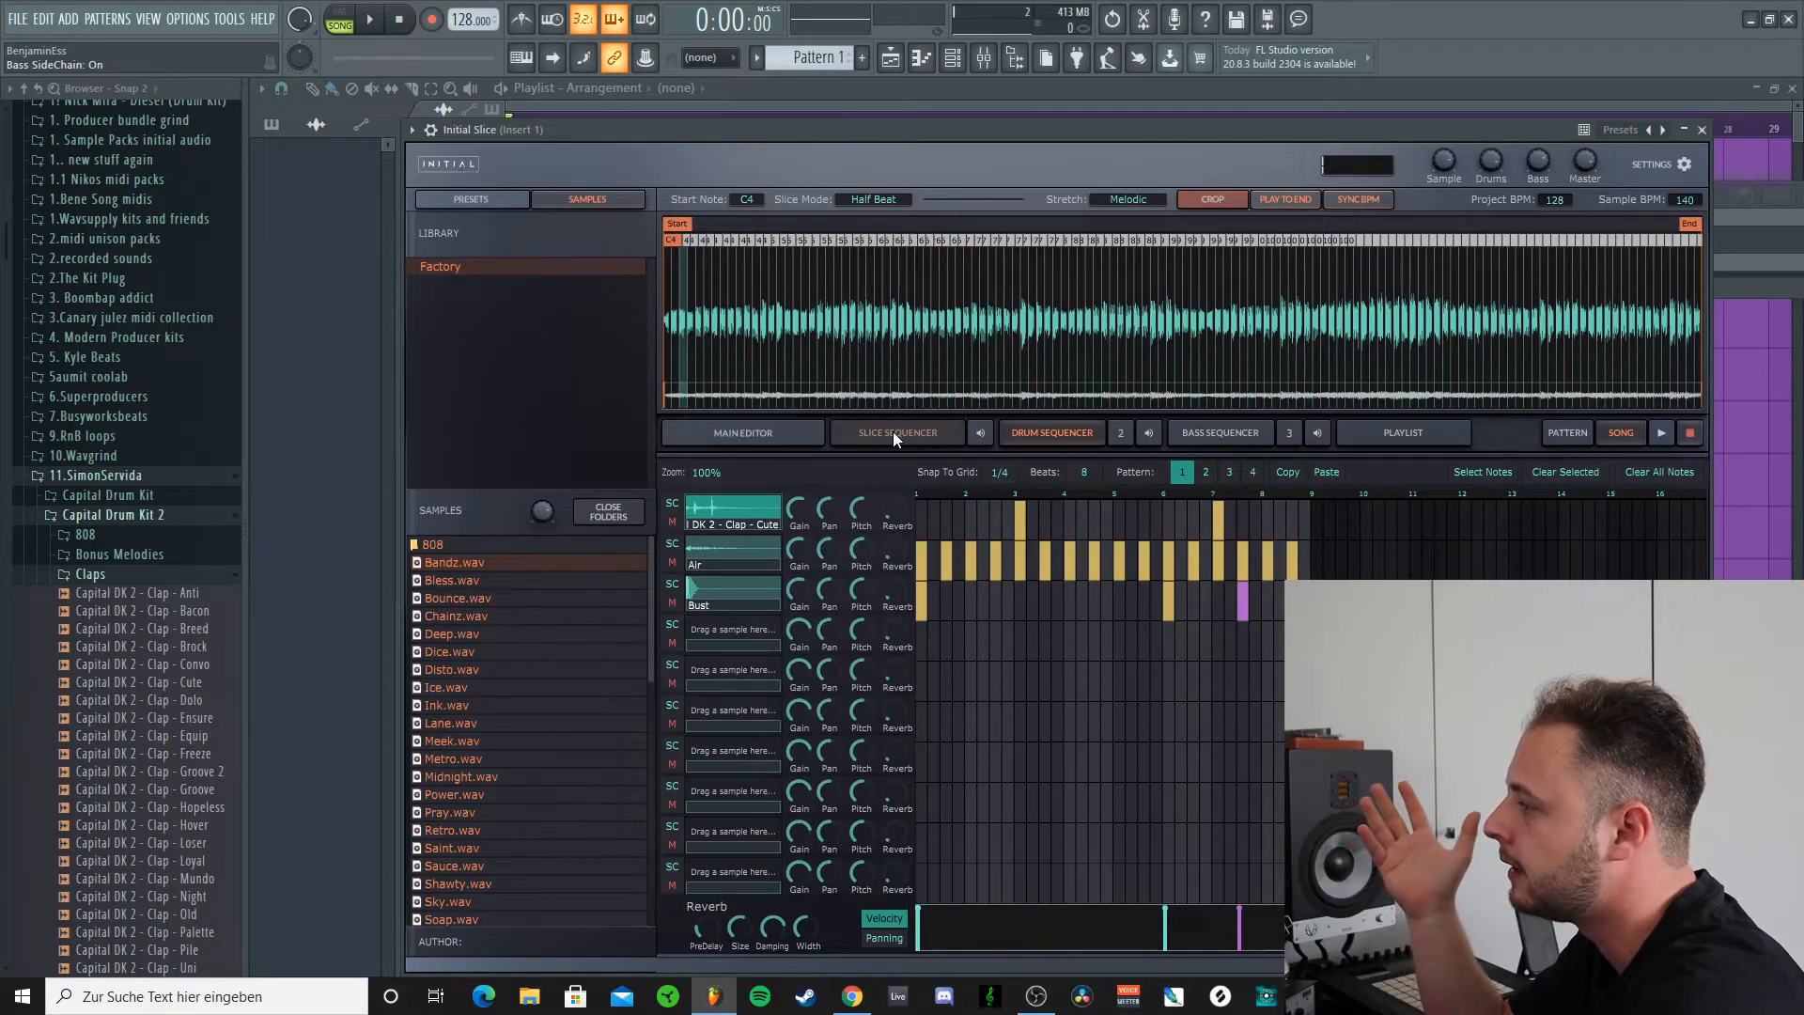
pyautogui.click(470, 197)
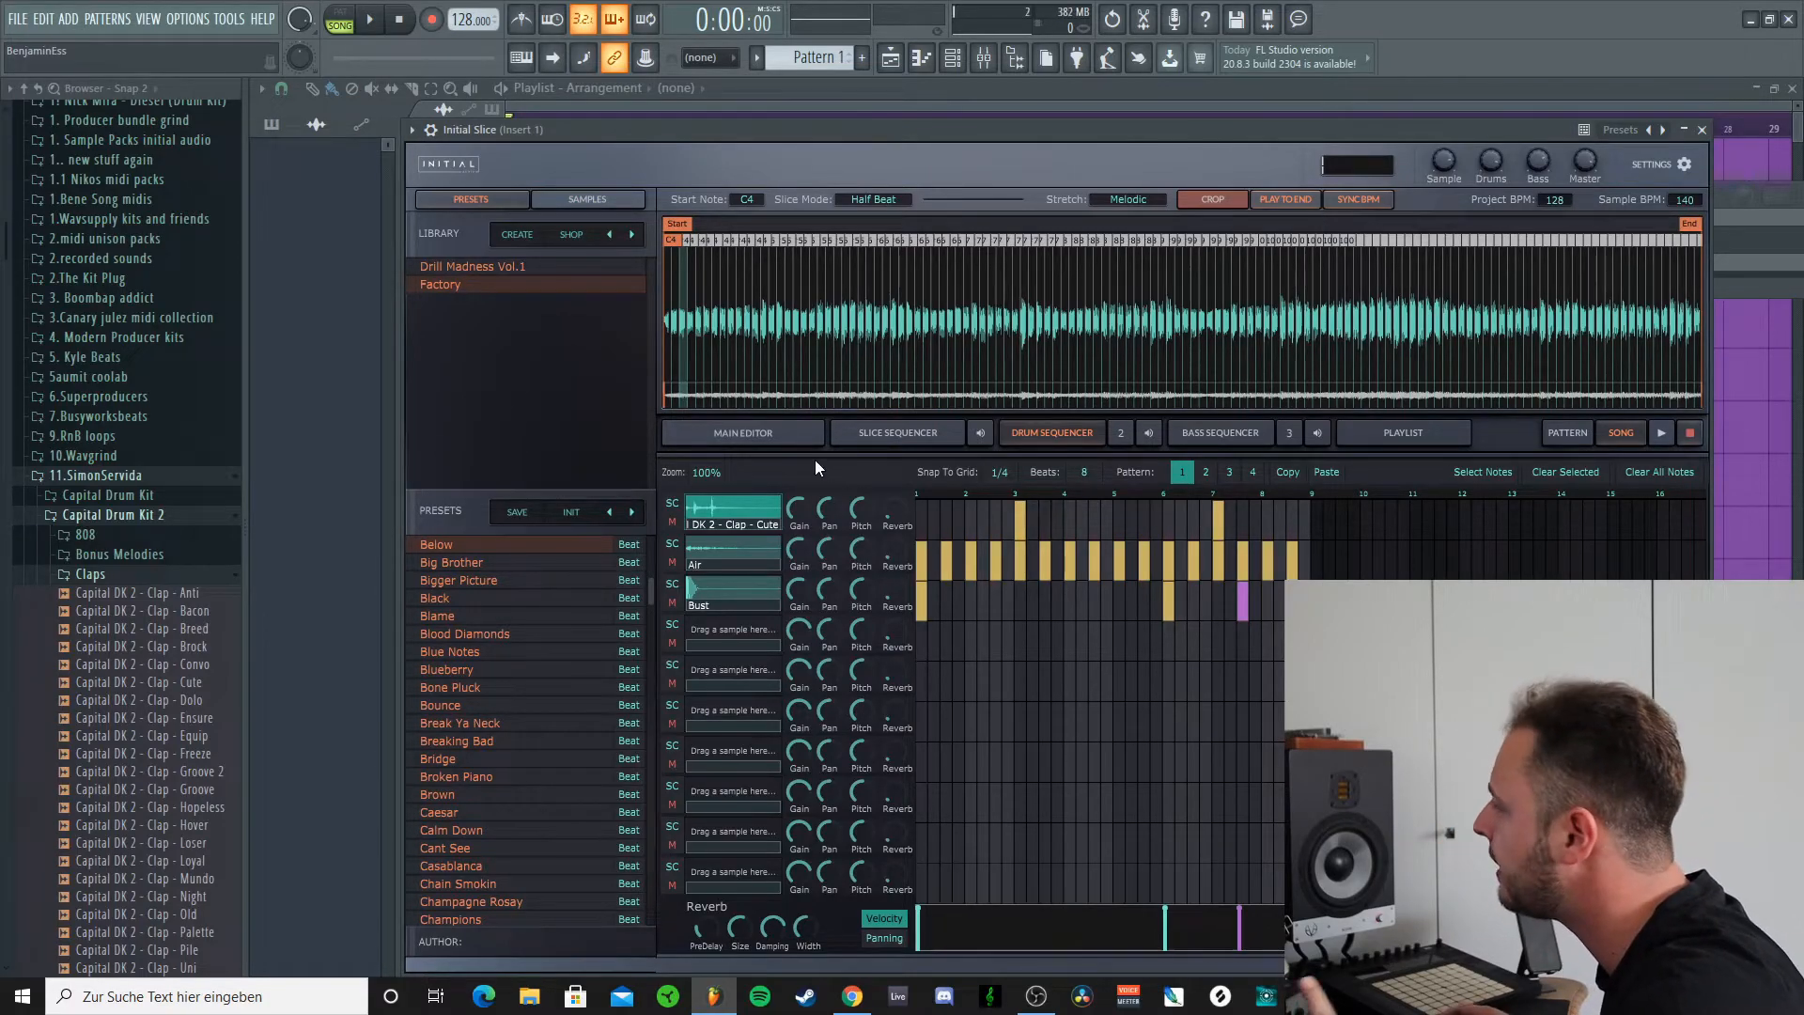
pyautogui.click(706, 438)
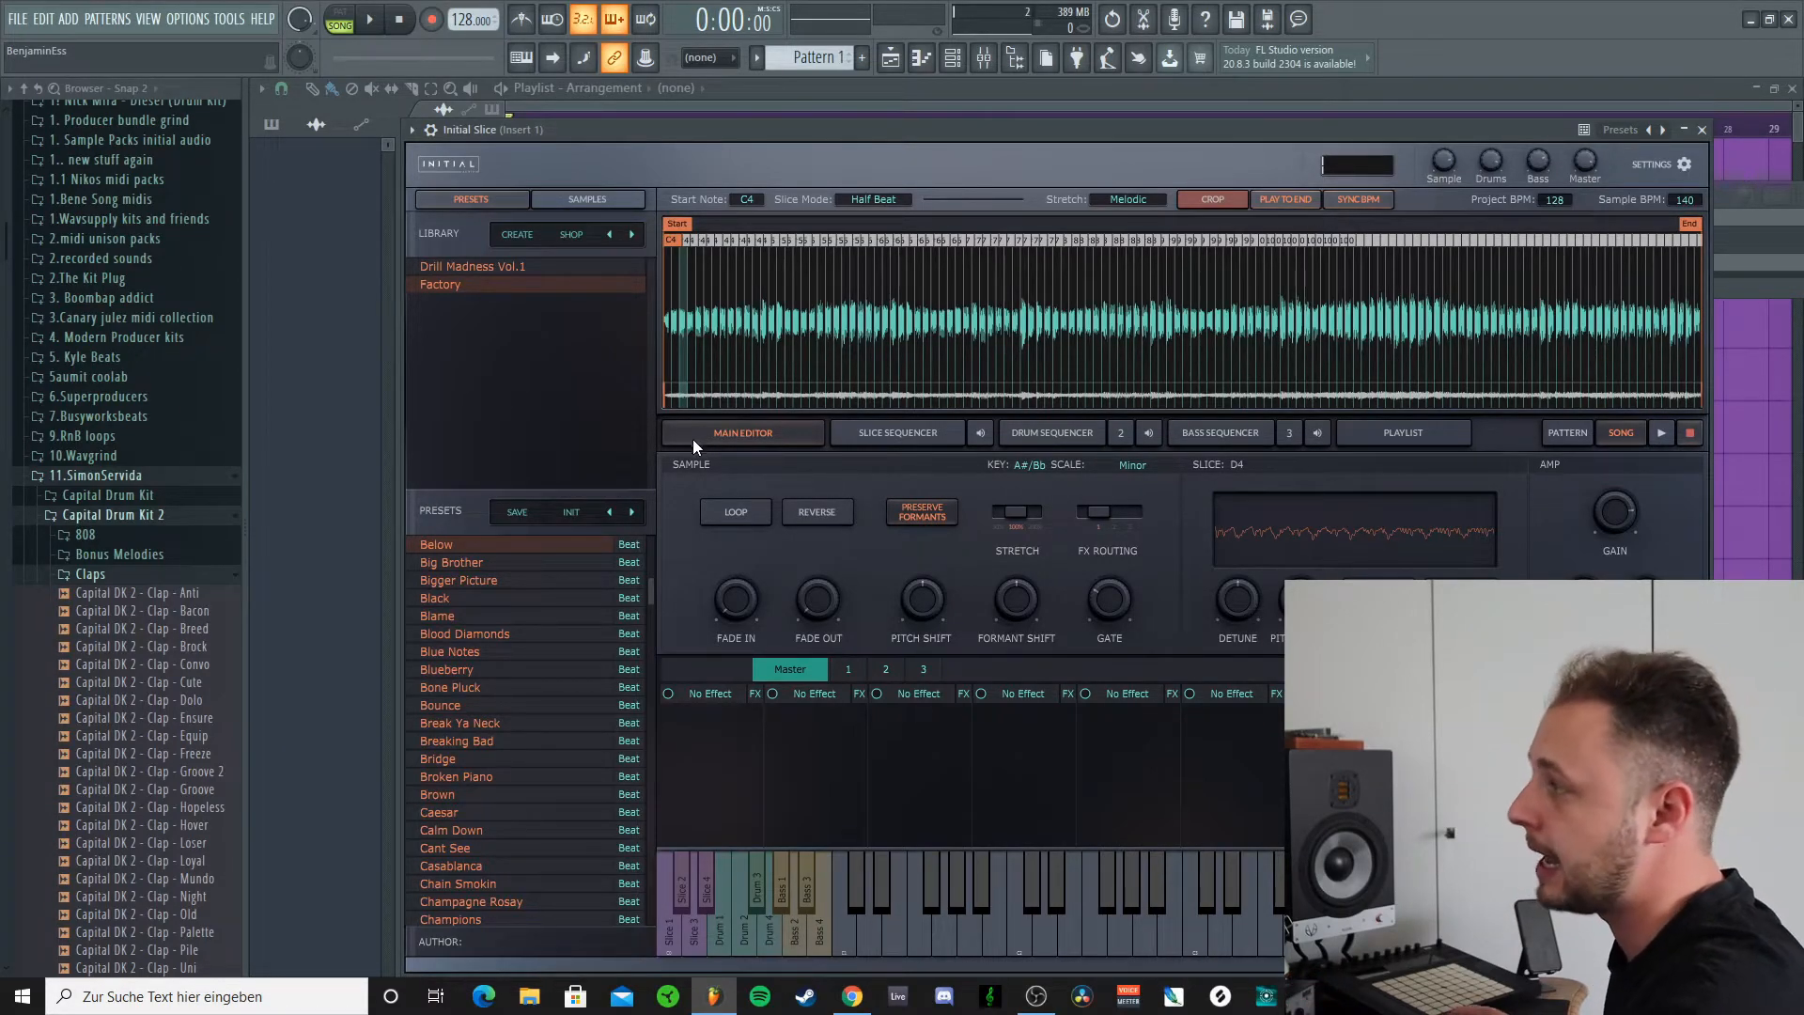
# Step: Look at the new bank creation form, leave it without creating a bank, and browse the Drill Madness Vol.1 and Factory libraries
pyautogui.click(511, 235)
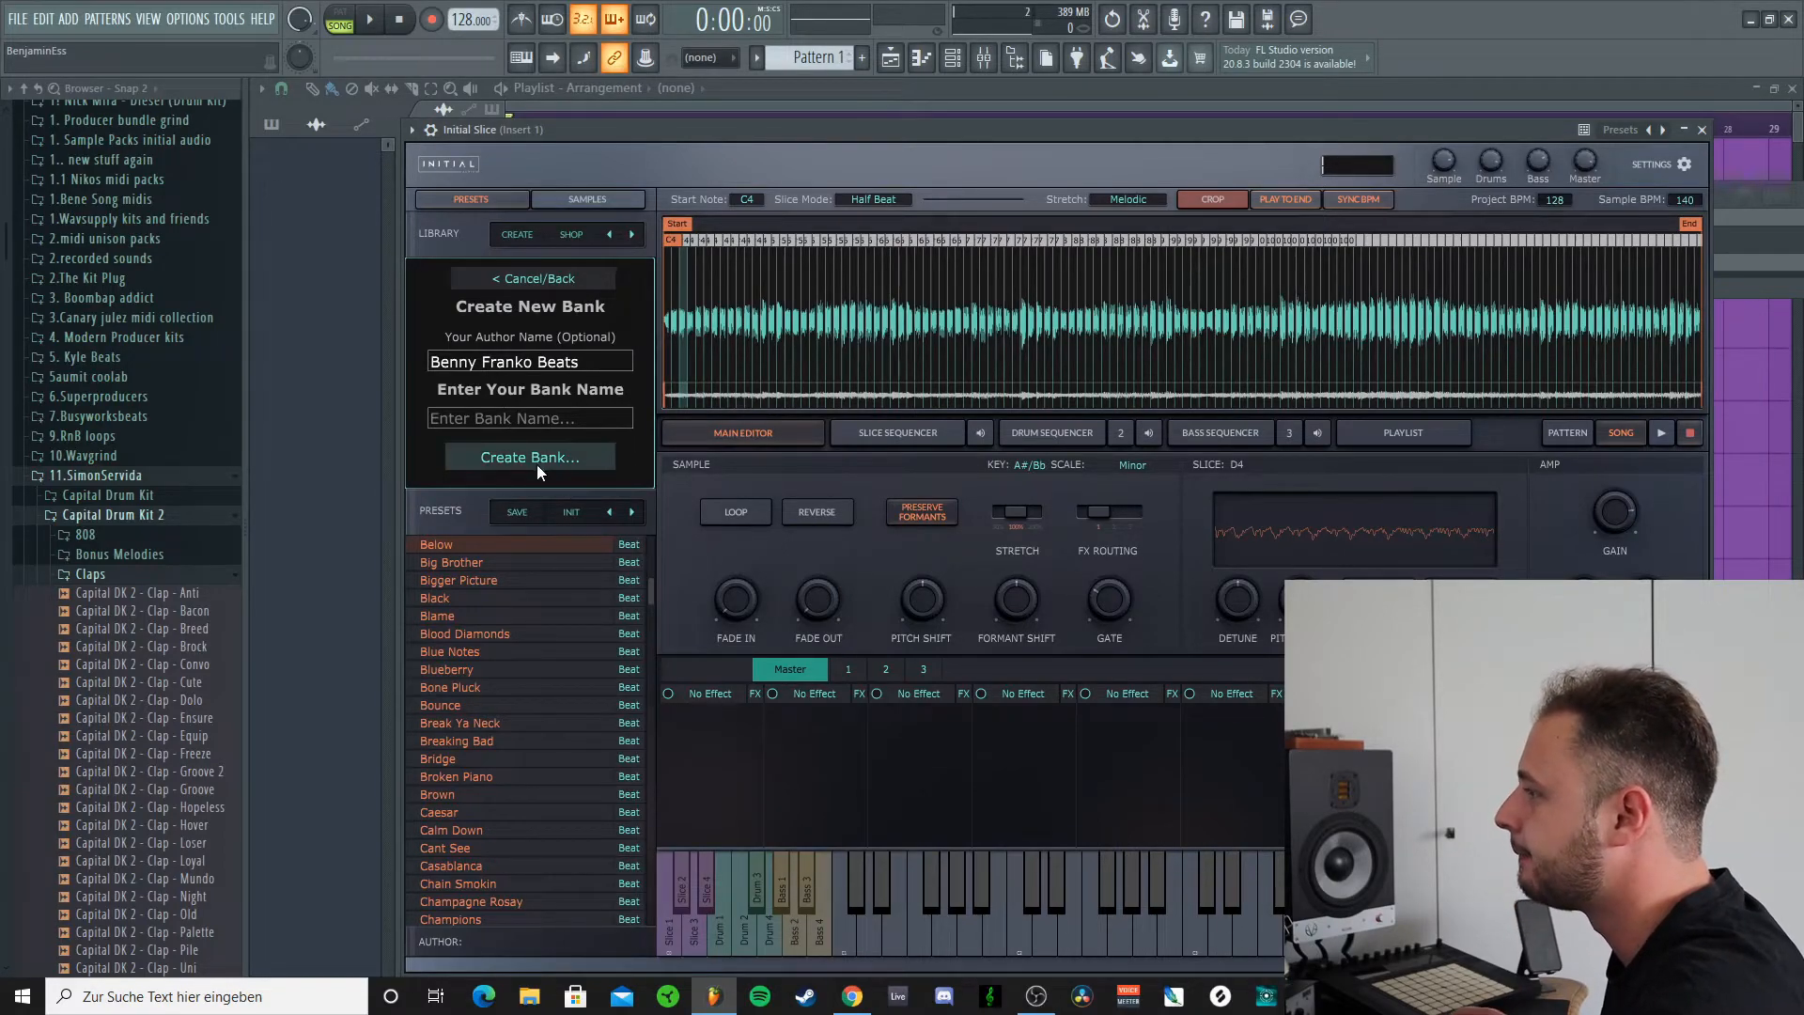
pyautogui.click(601, 279)
pyautogui.click(475, 268)
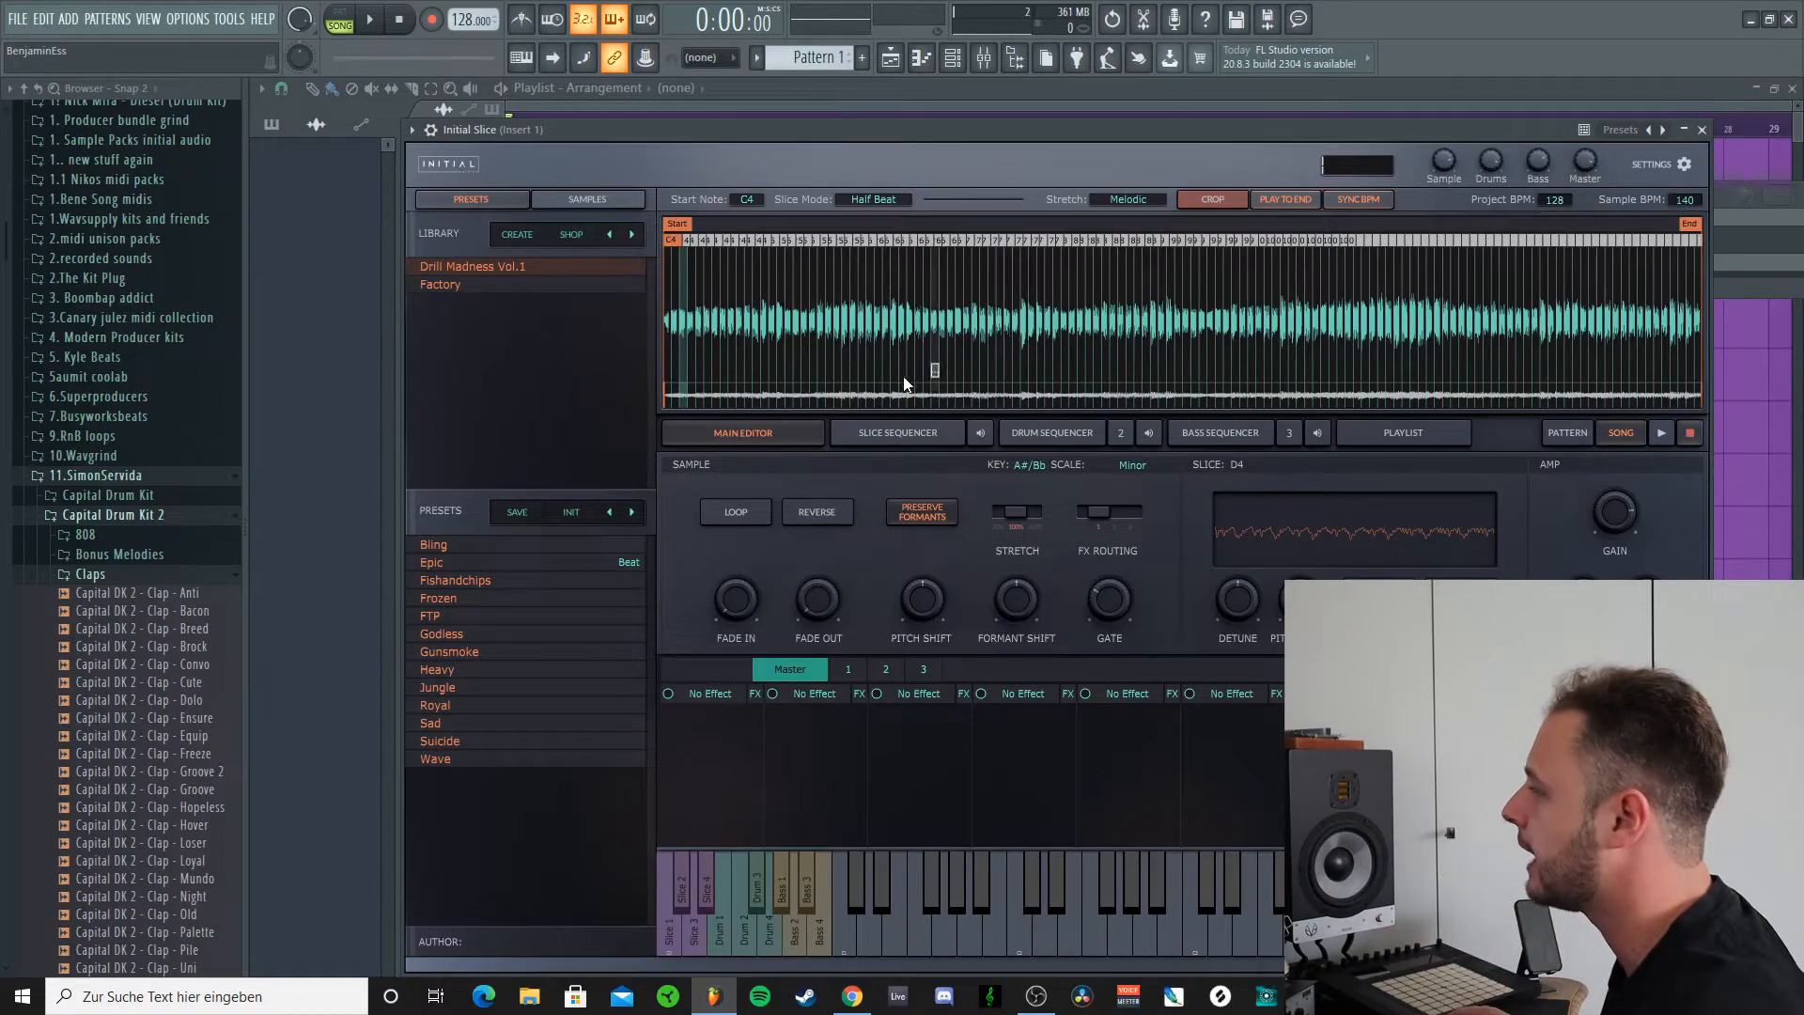
pyautogui.click(447, 285)
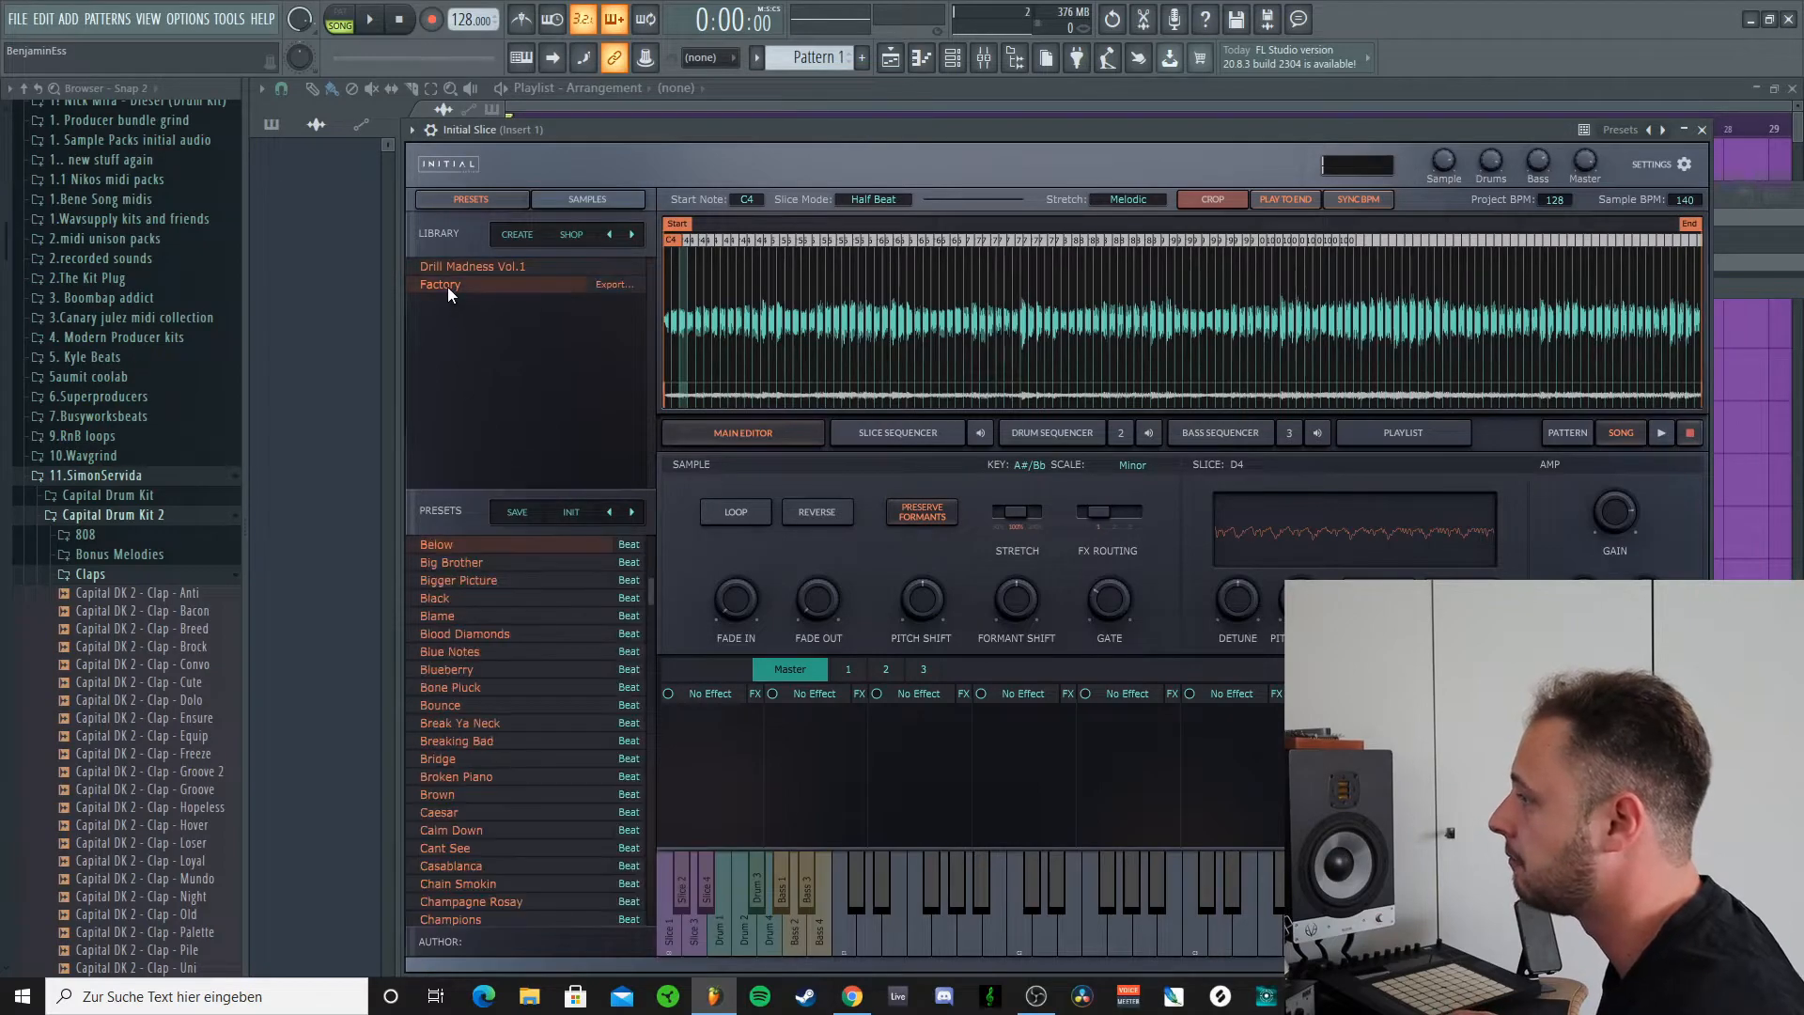
# Step: Initialize the preset and load the melody loop (BFZ) Reverse 127bpm Cmaj from the Melodys Loops folder into the sampler
pyautogui.click(579, 515)
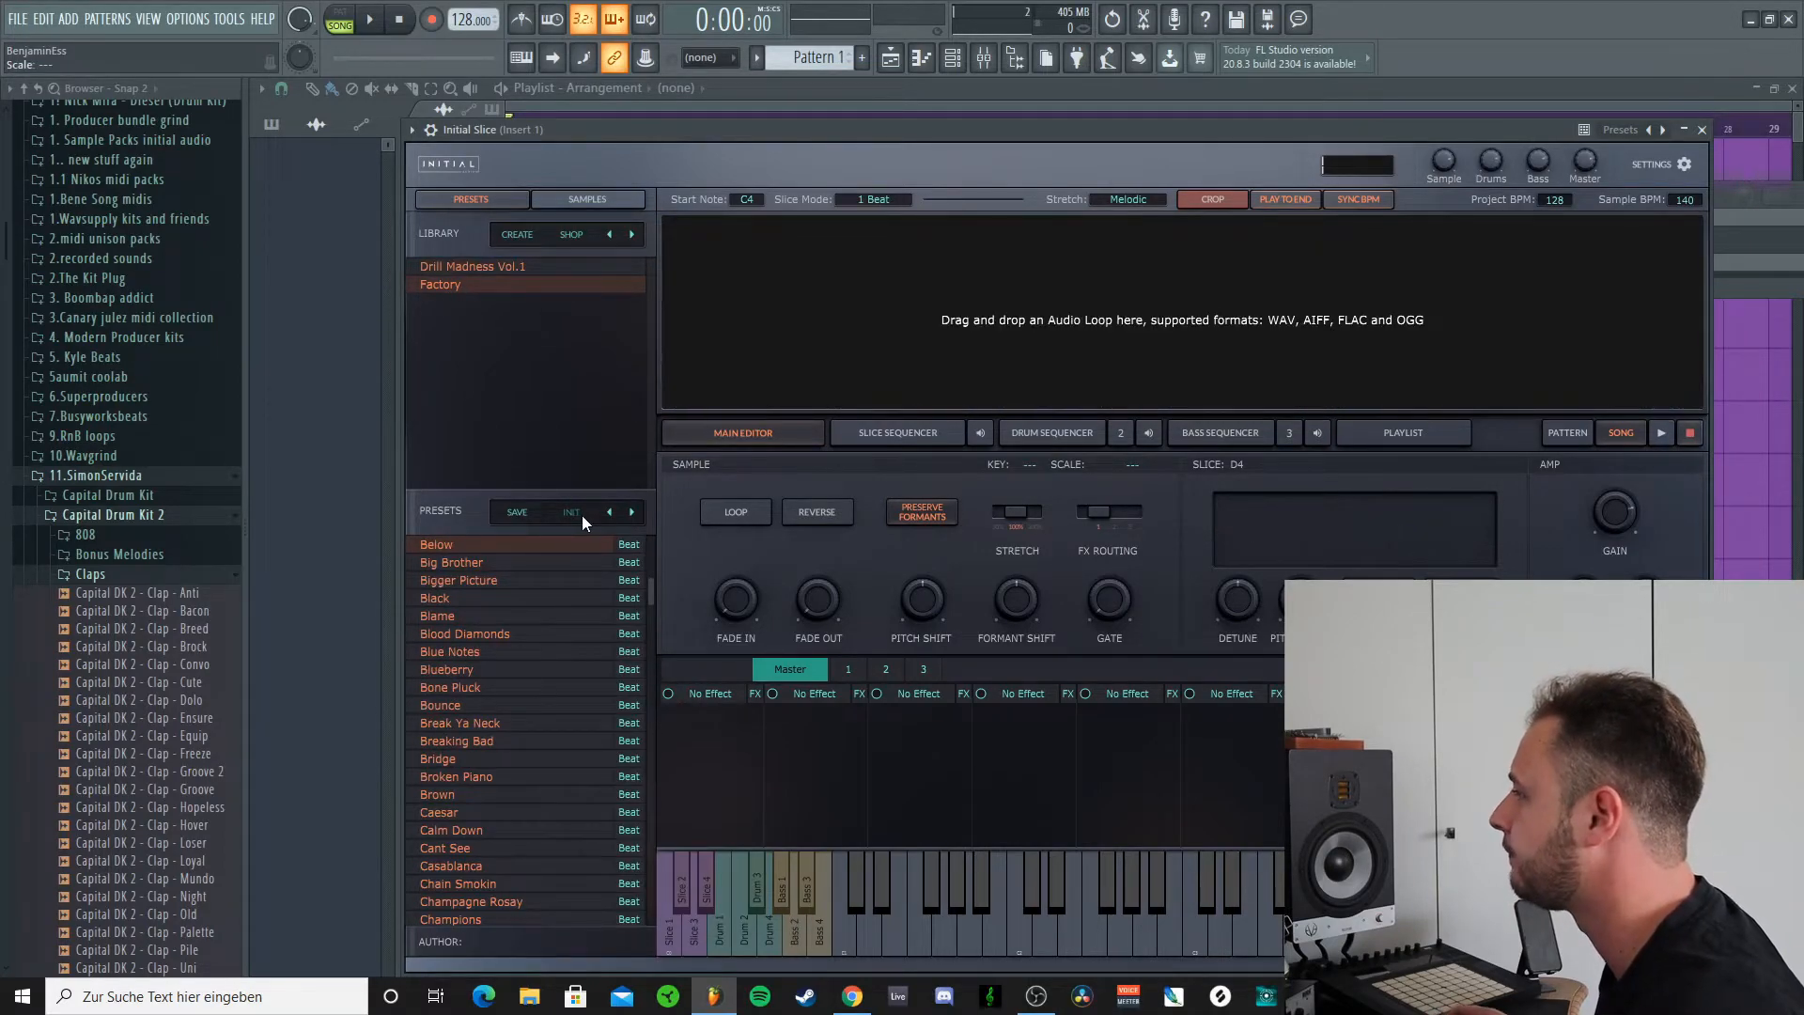
pyautogui.click(103, 474)
pyautogui.scroll(2, 105, 483)
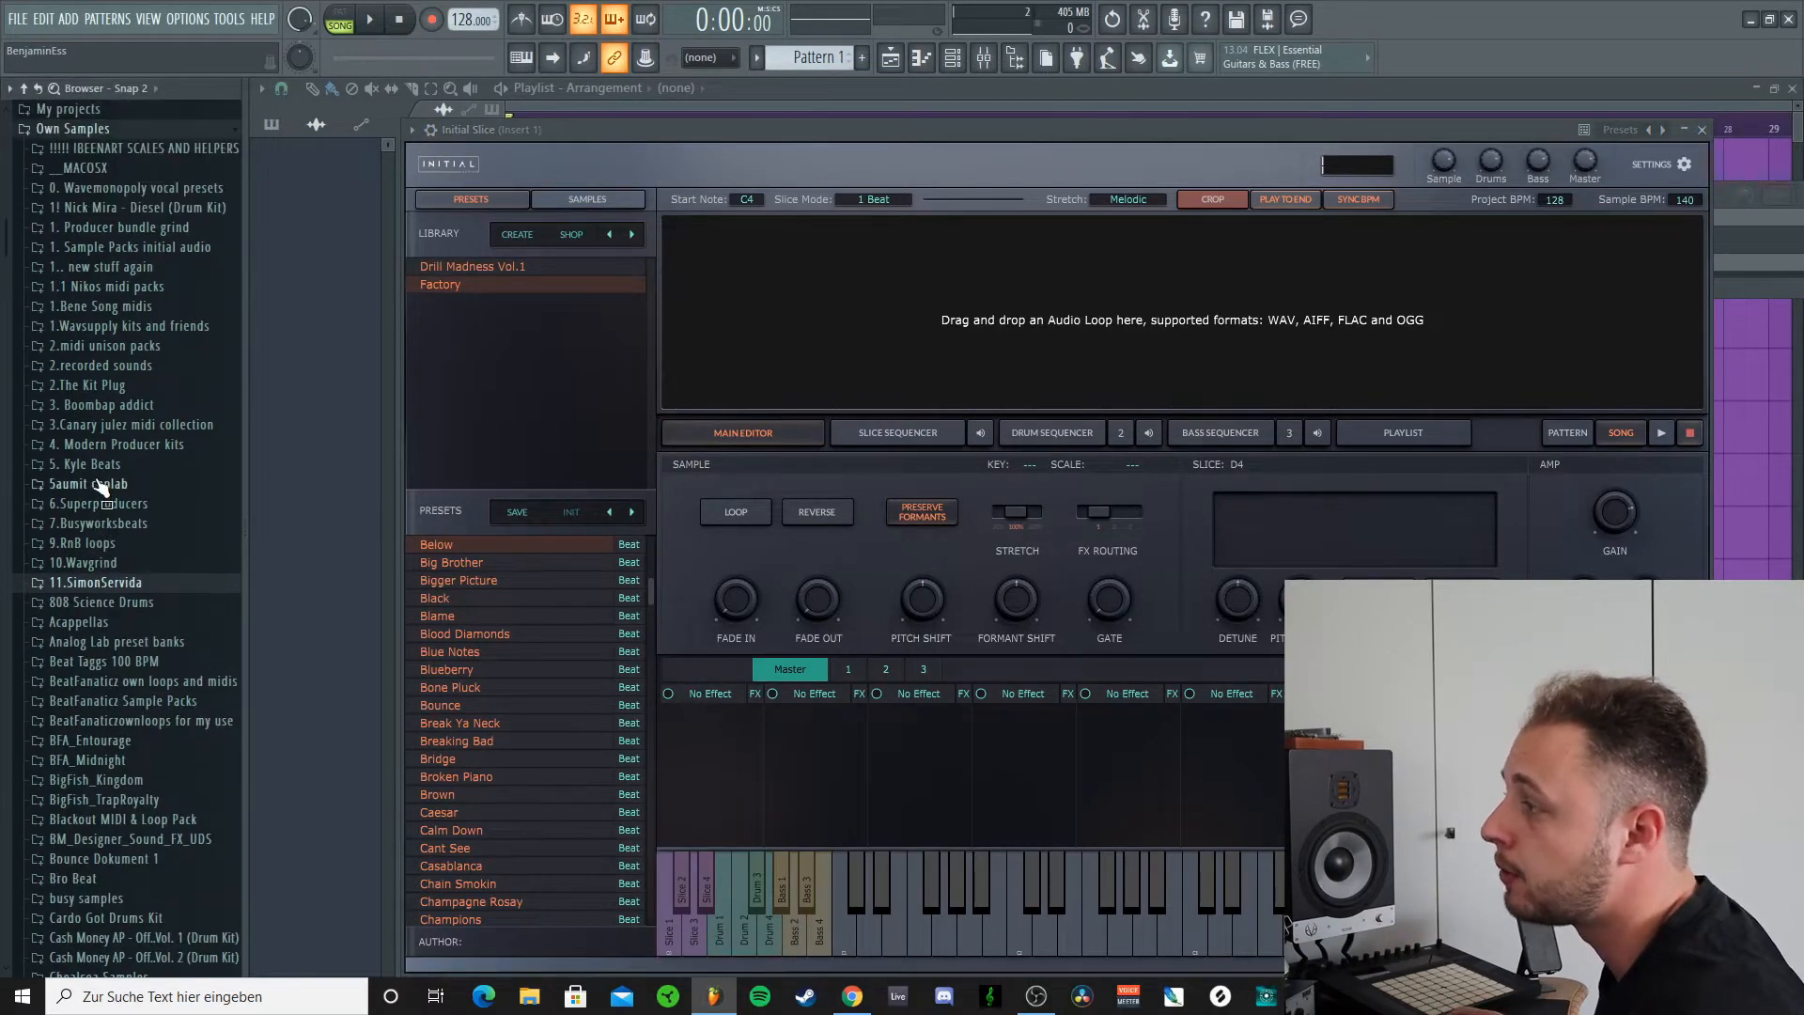
pyautogui.scroll(-2, 122, 462)
pyautogui.click(128, 574)
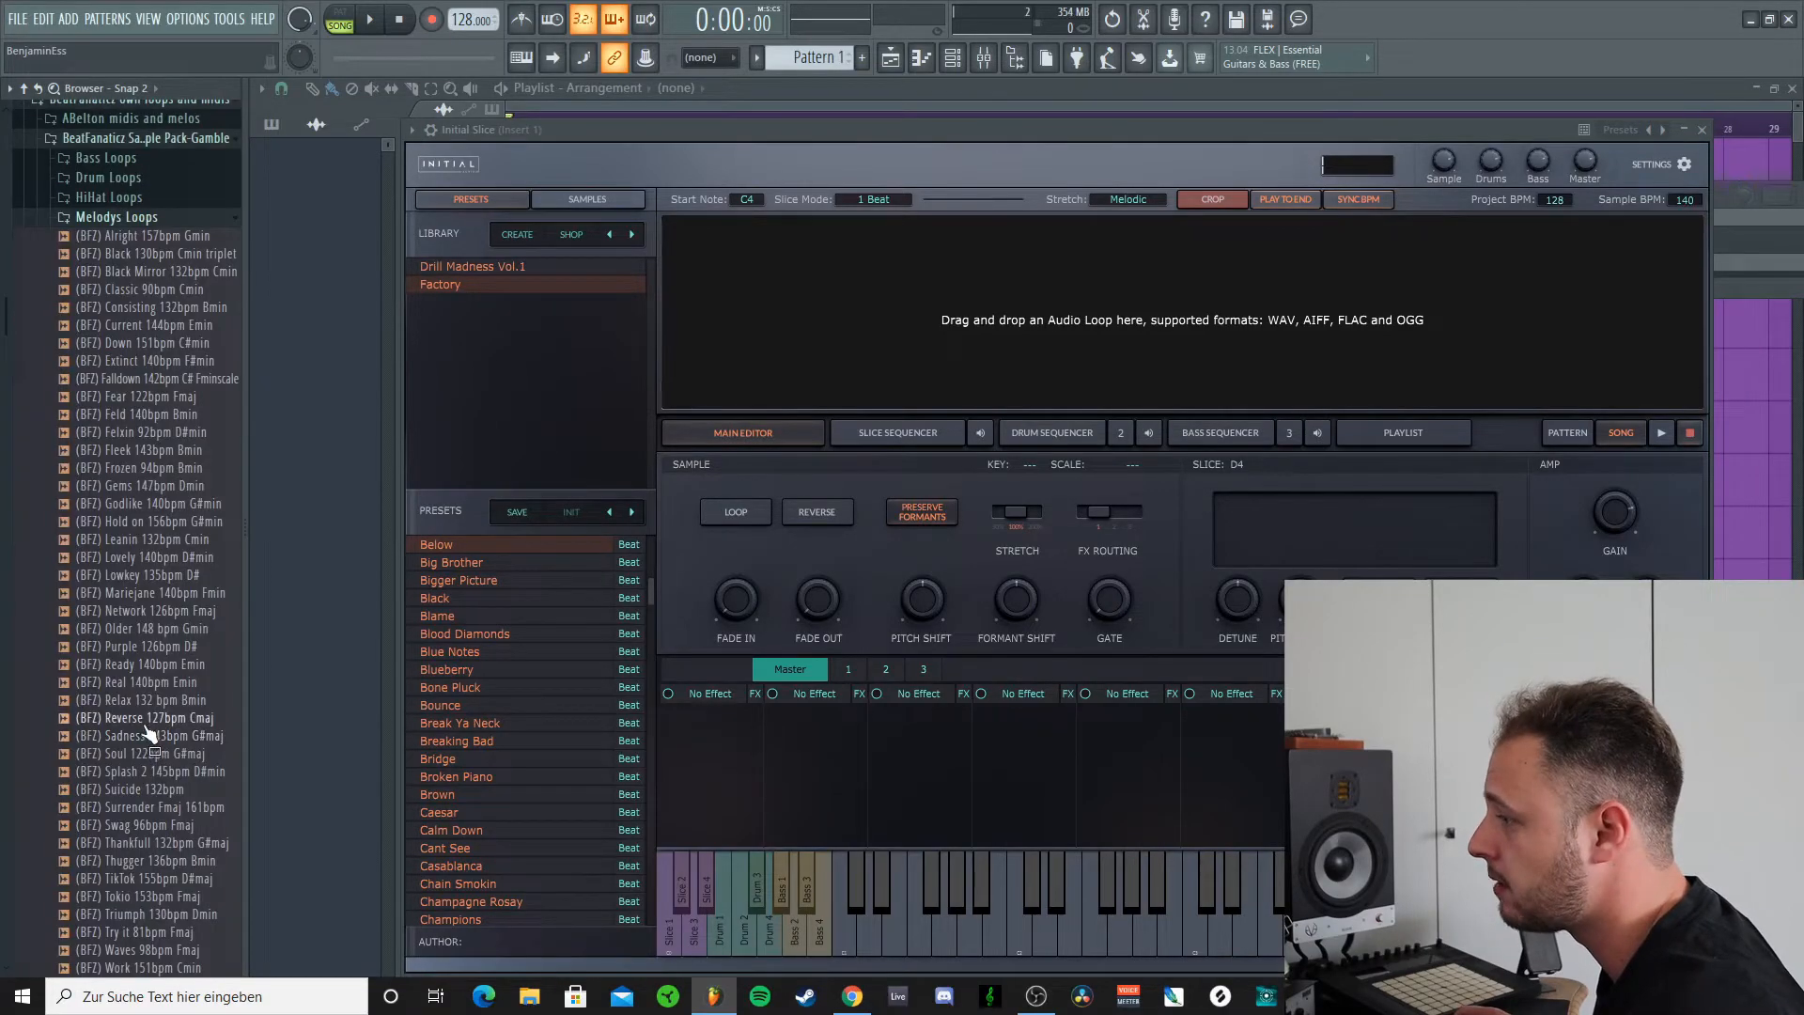
pyautogui.moveTo(147, 720); pyautogui.dragTo(800, 301)
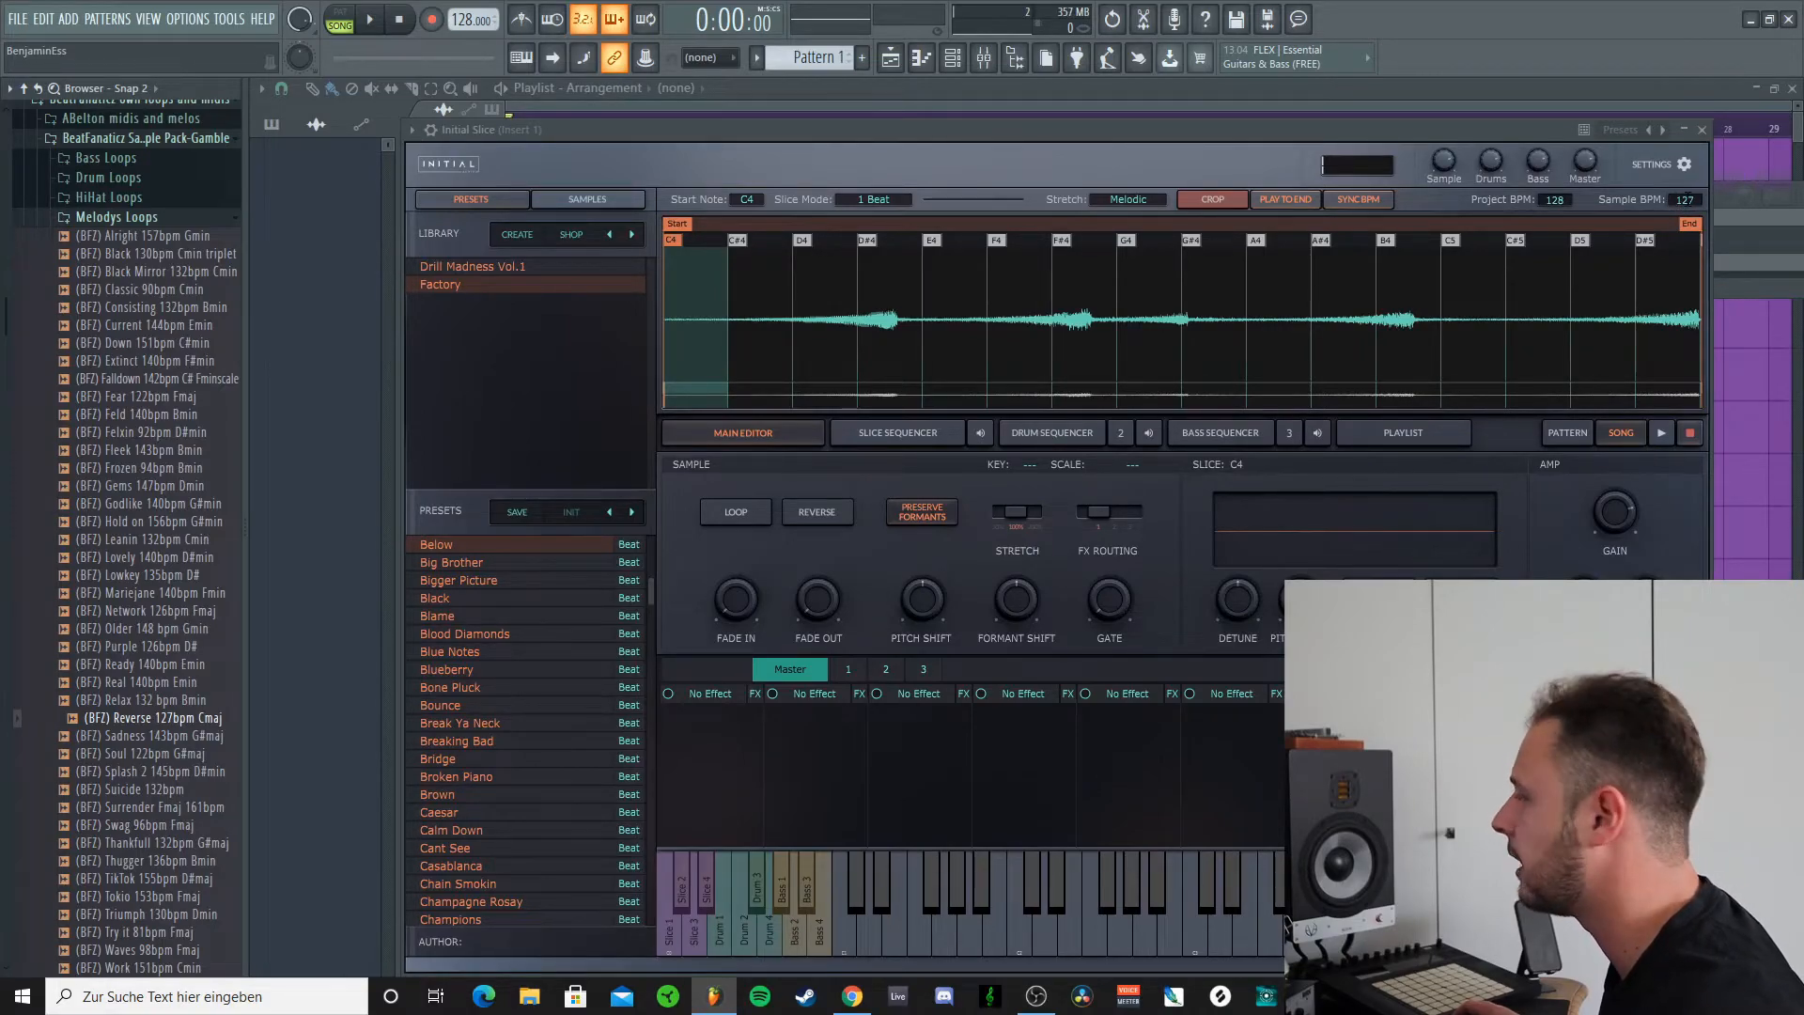
# Step: Set the project tempo to 127 BPM and the loop's key and scale to C Major, and look at the preset saving options
pyautogui.moveTo(460, 20); pyautogui.dragTo(461, 19)
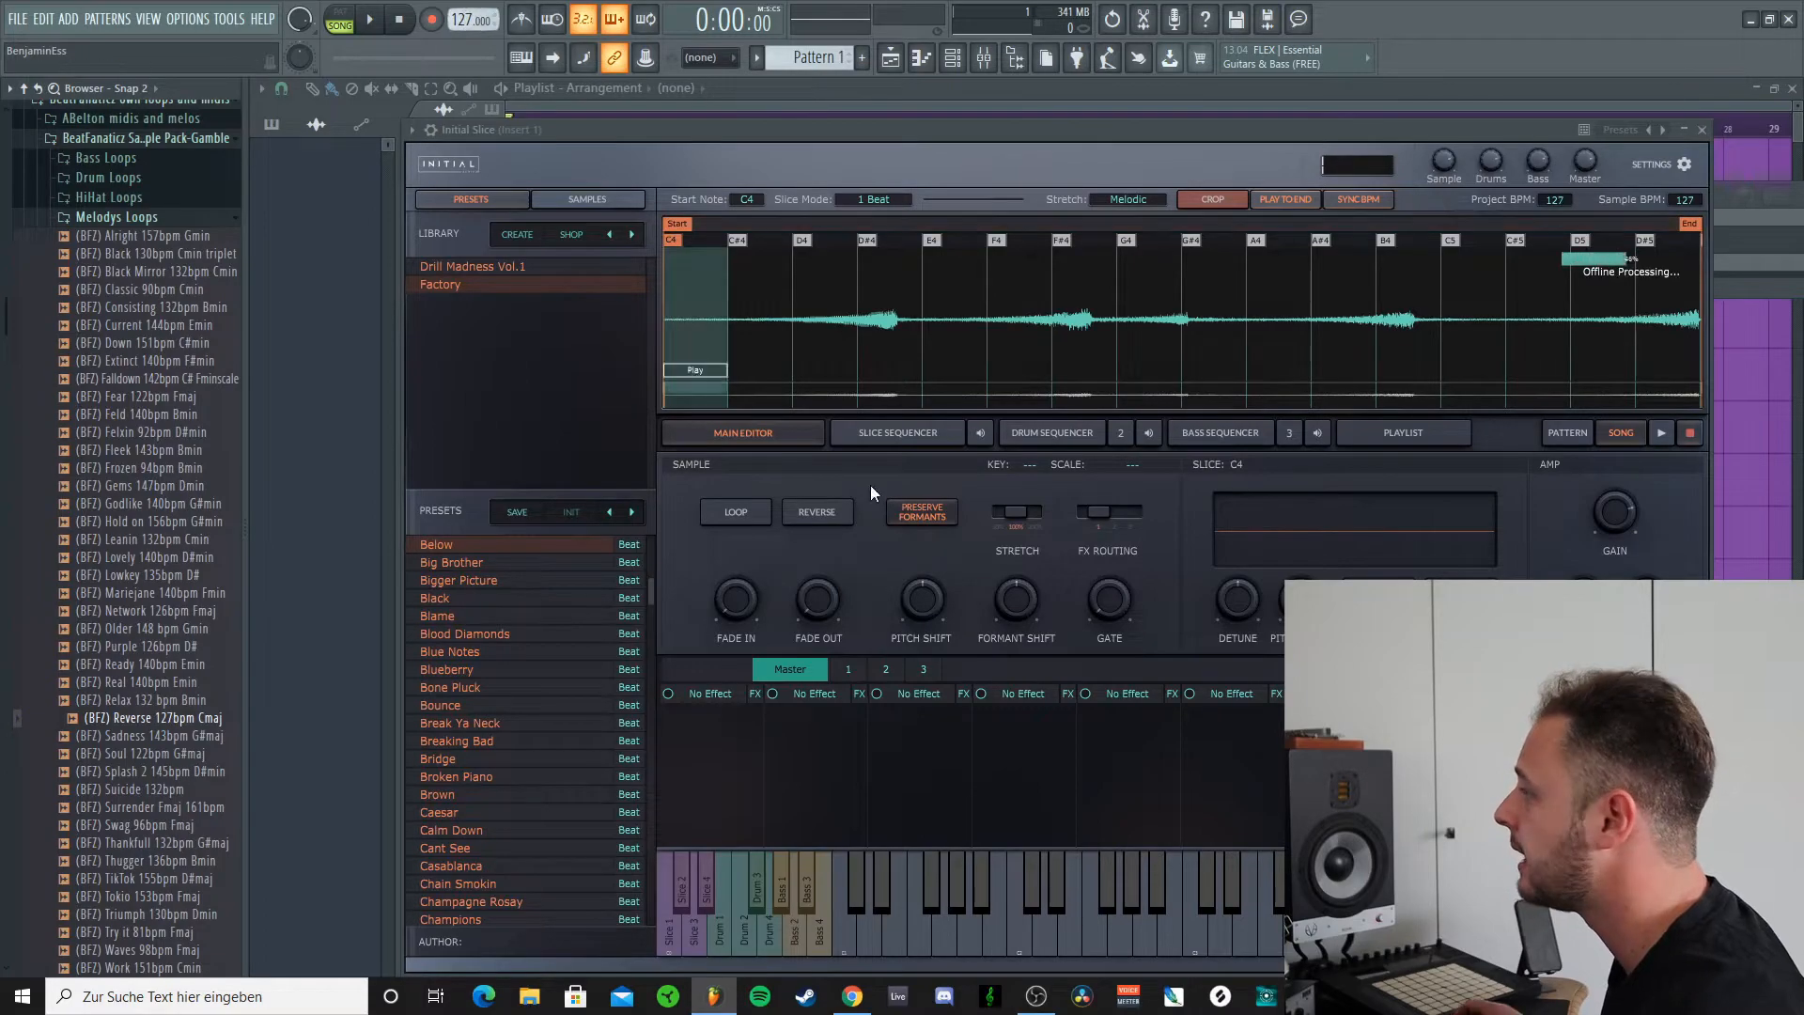
pyautogui.click(1032, 465)
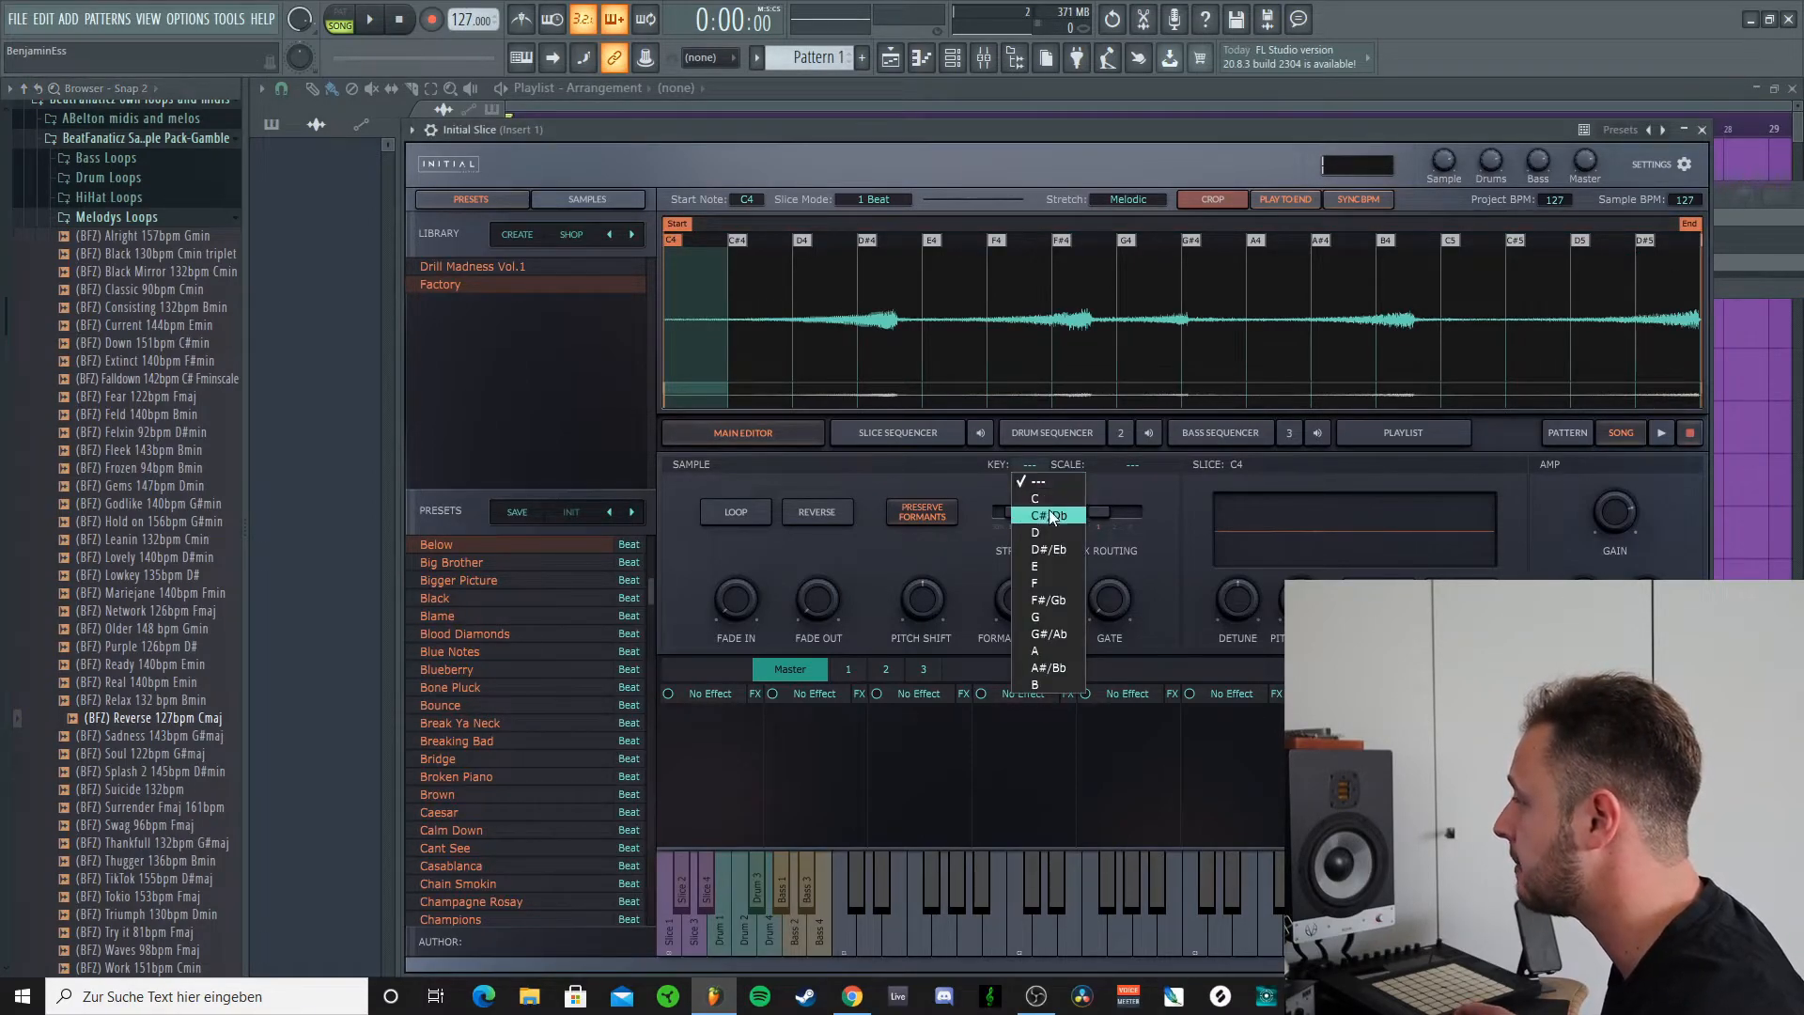
pyautogui.click(1046, 500)
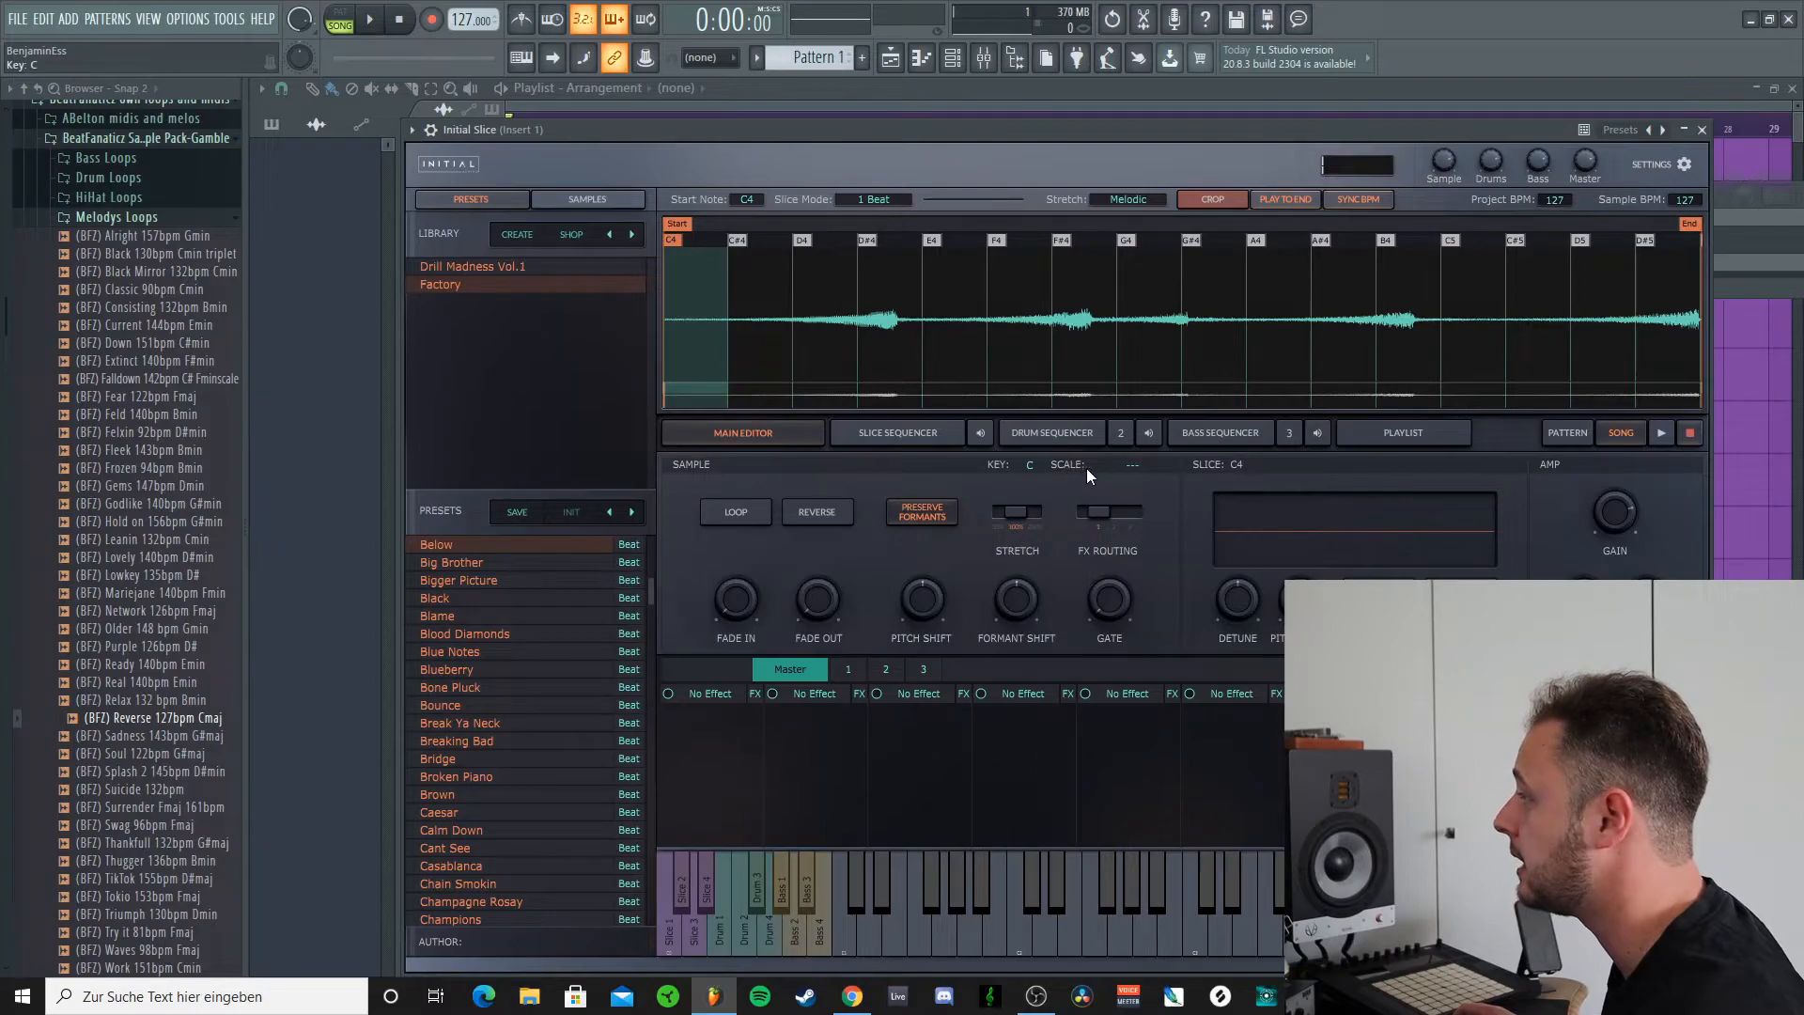
pyautogui.click(1133, 465)
pyautogui.click(1147, 500)
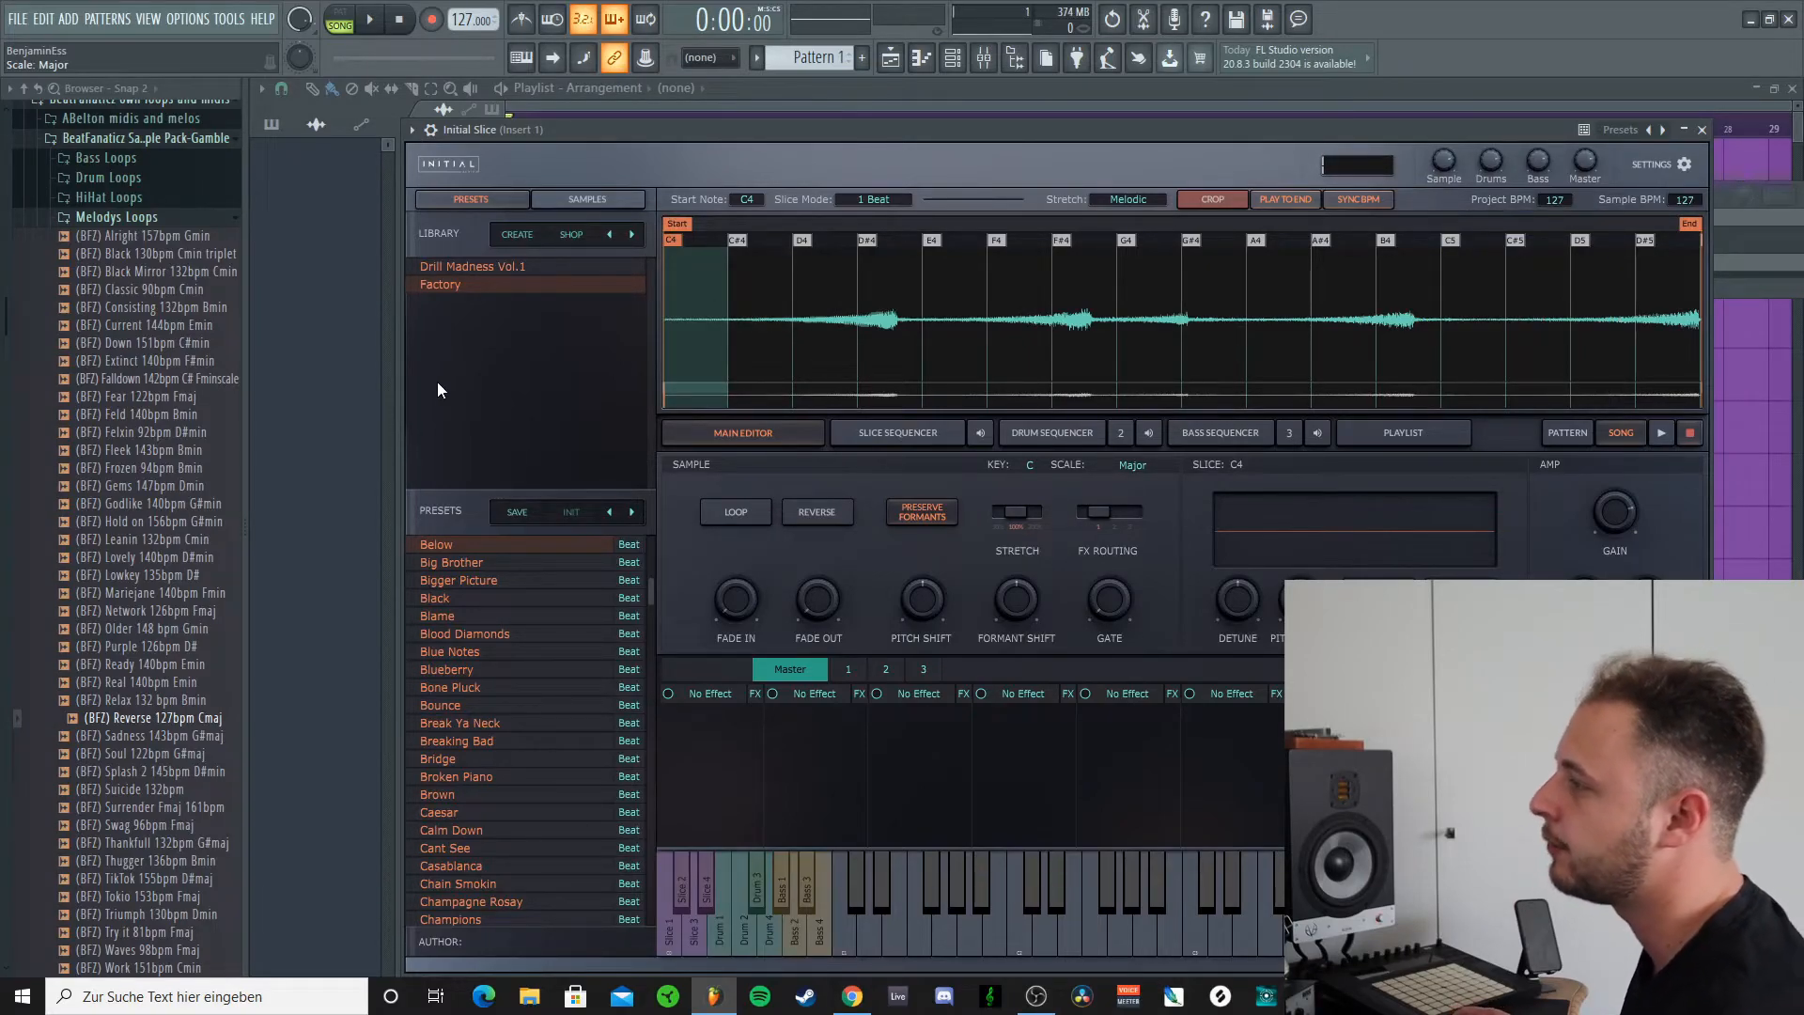
pyautogui.click(507, 513)
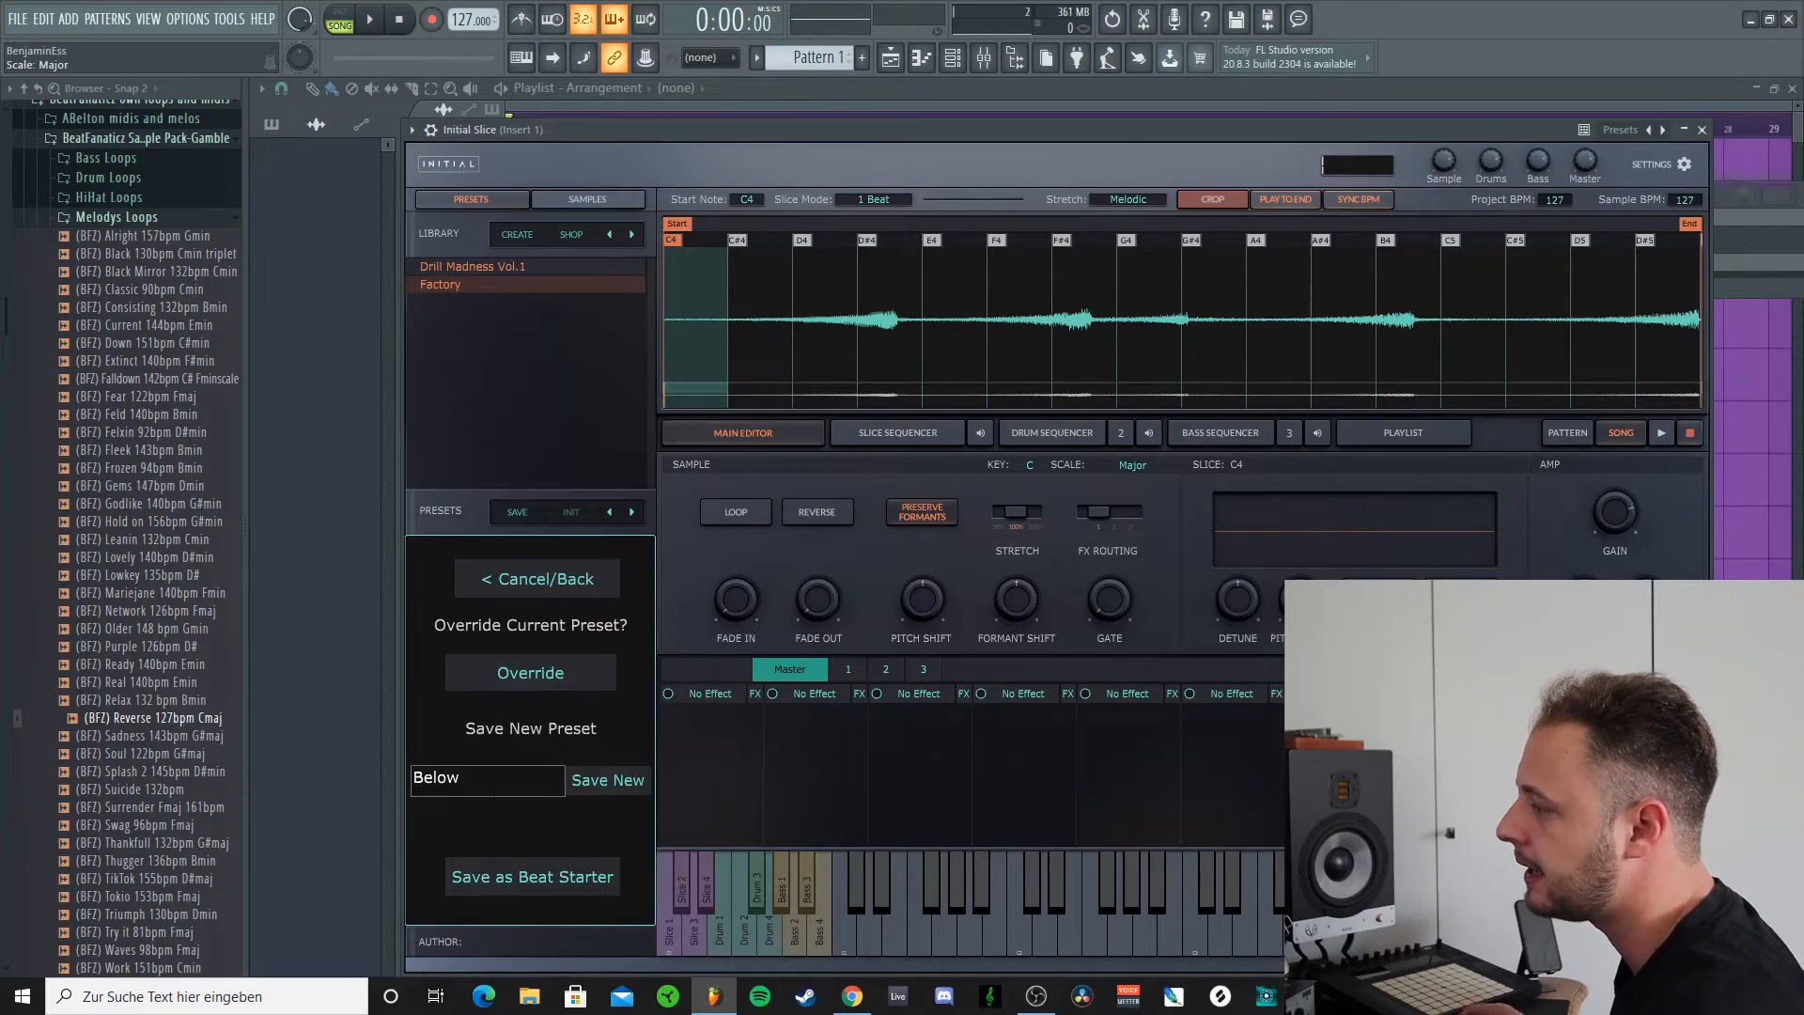
pyautogui.click(524, 579)
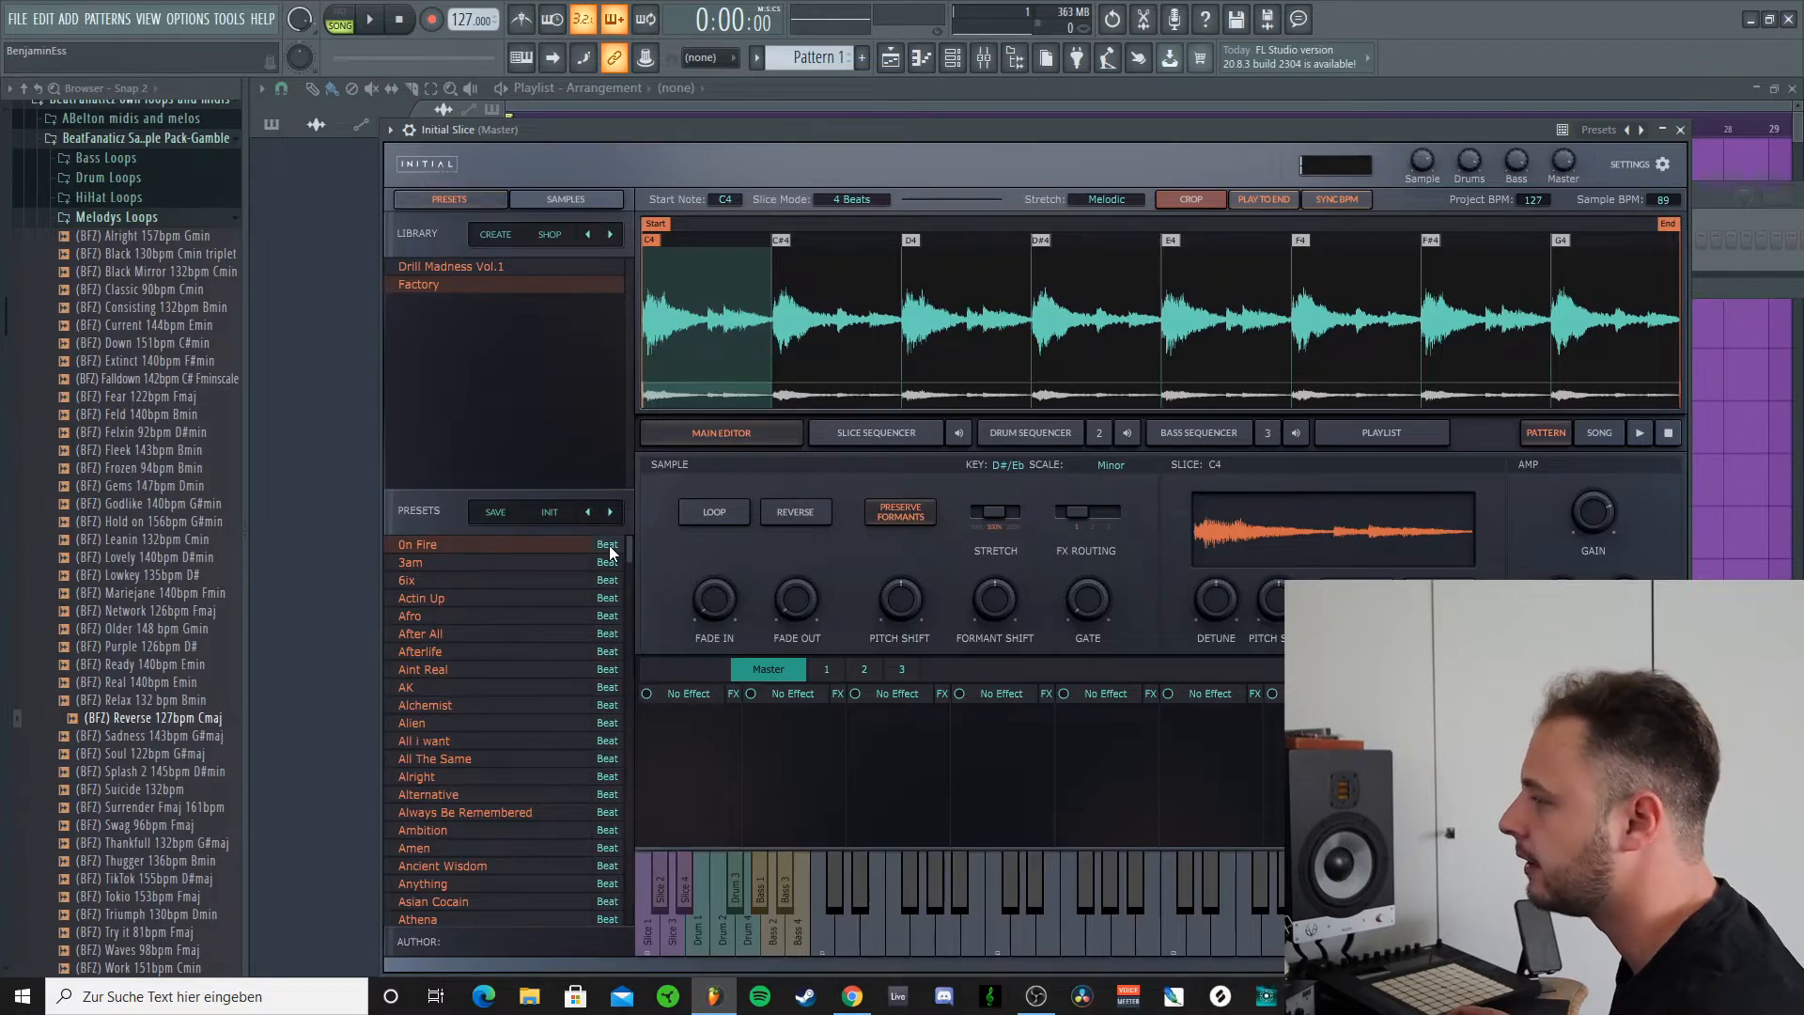
# Step: Load the Ambition beat preset, set the project tempo to 113 BPM, and play the preset in song mode
pyautogui.click(477, 828)
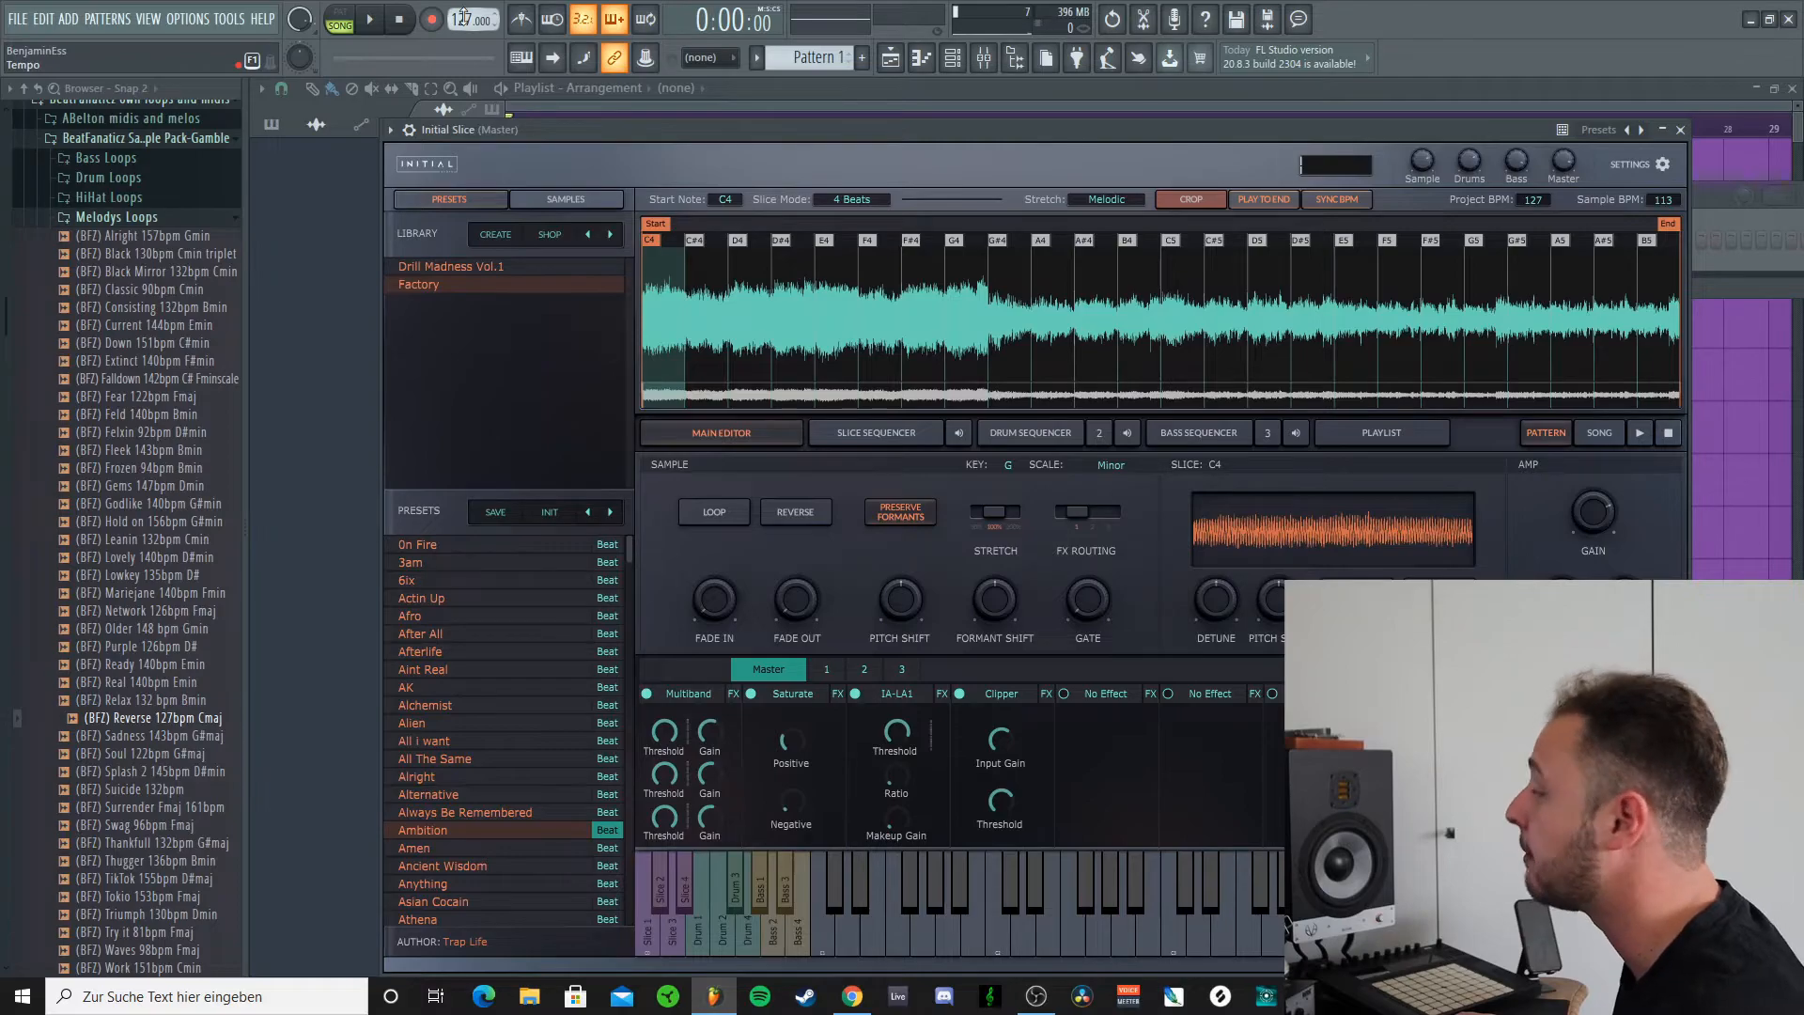
pyautogui.moveTo(463, 17); pyautogui.dragTo(463, 26)
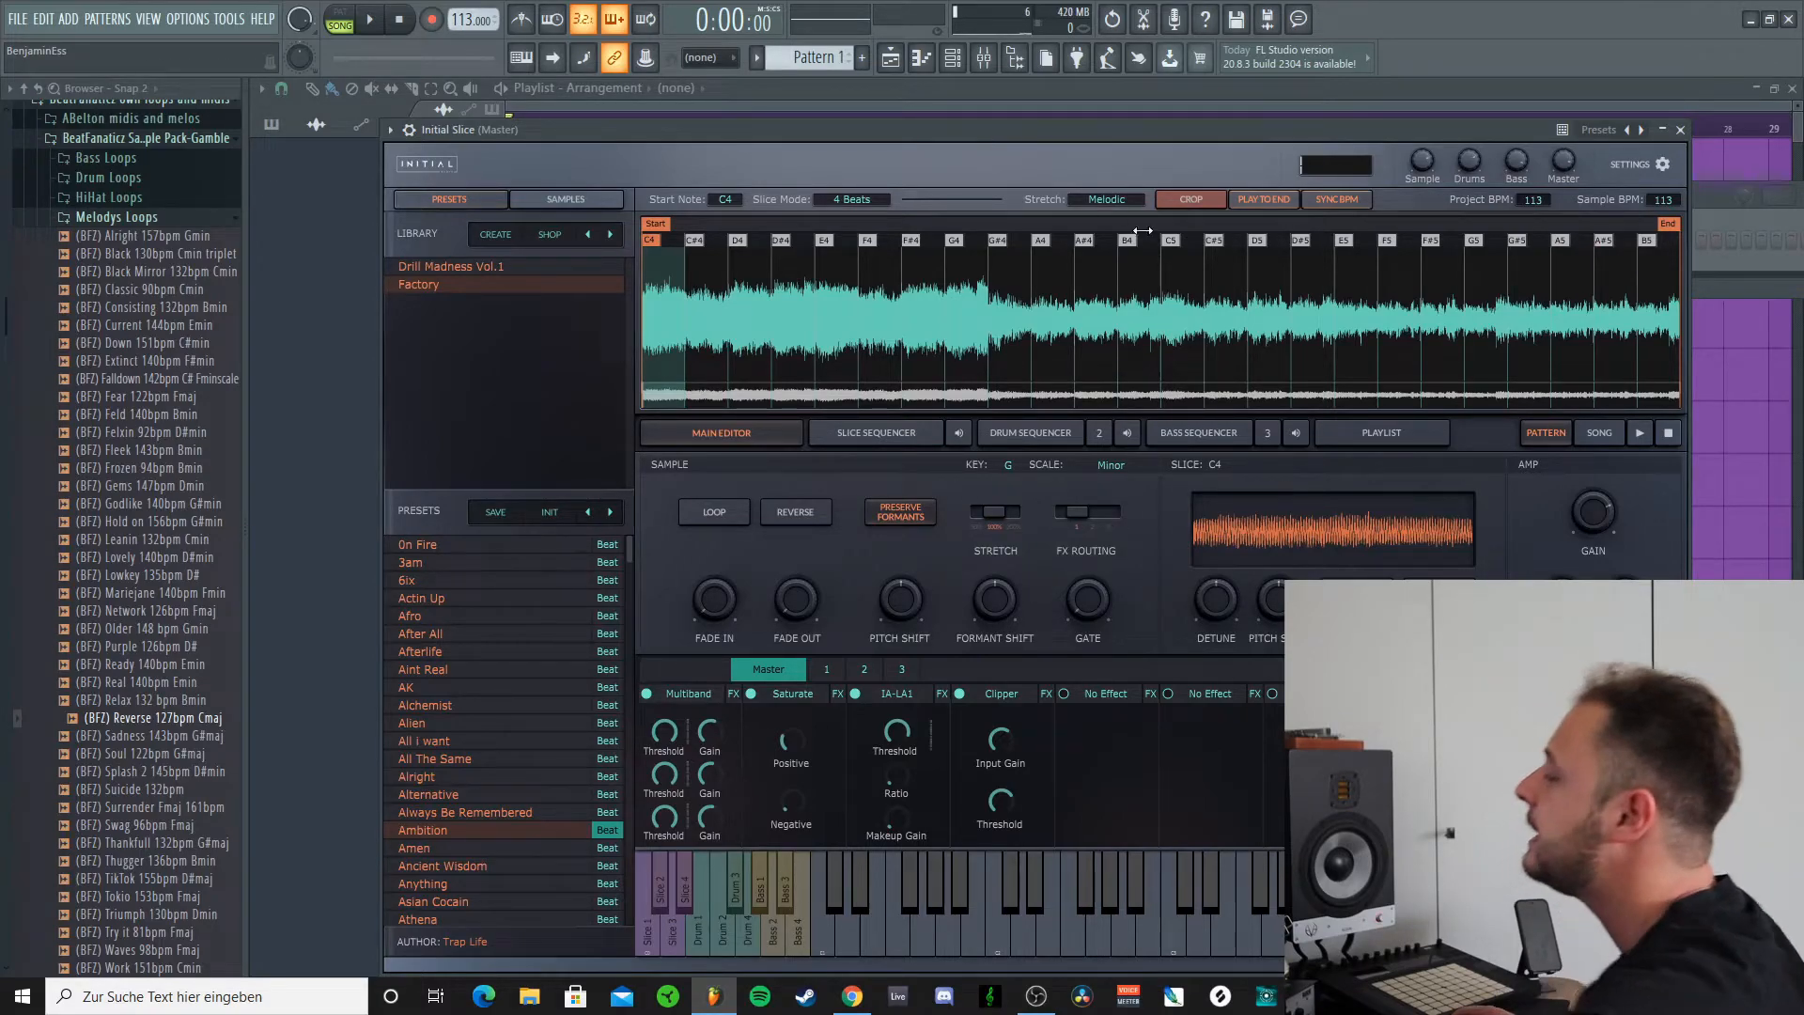
pyautogui.click(1605, 434)
pyautogui.click(1640, 433)
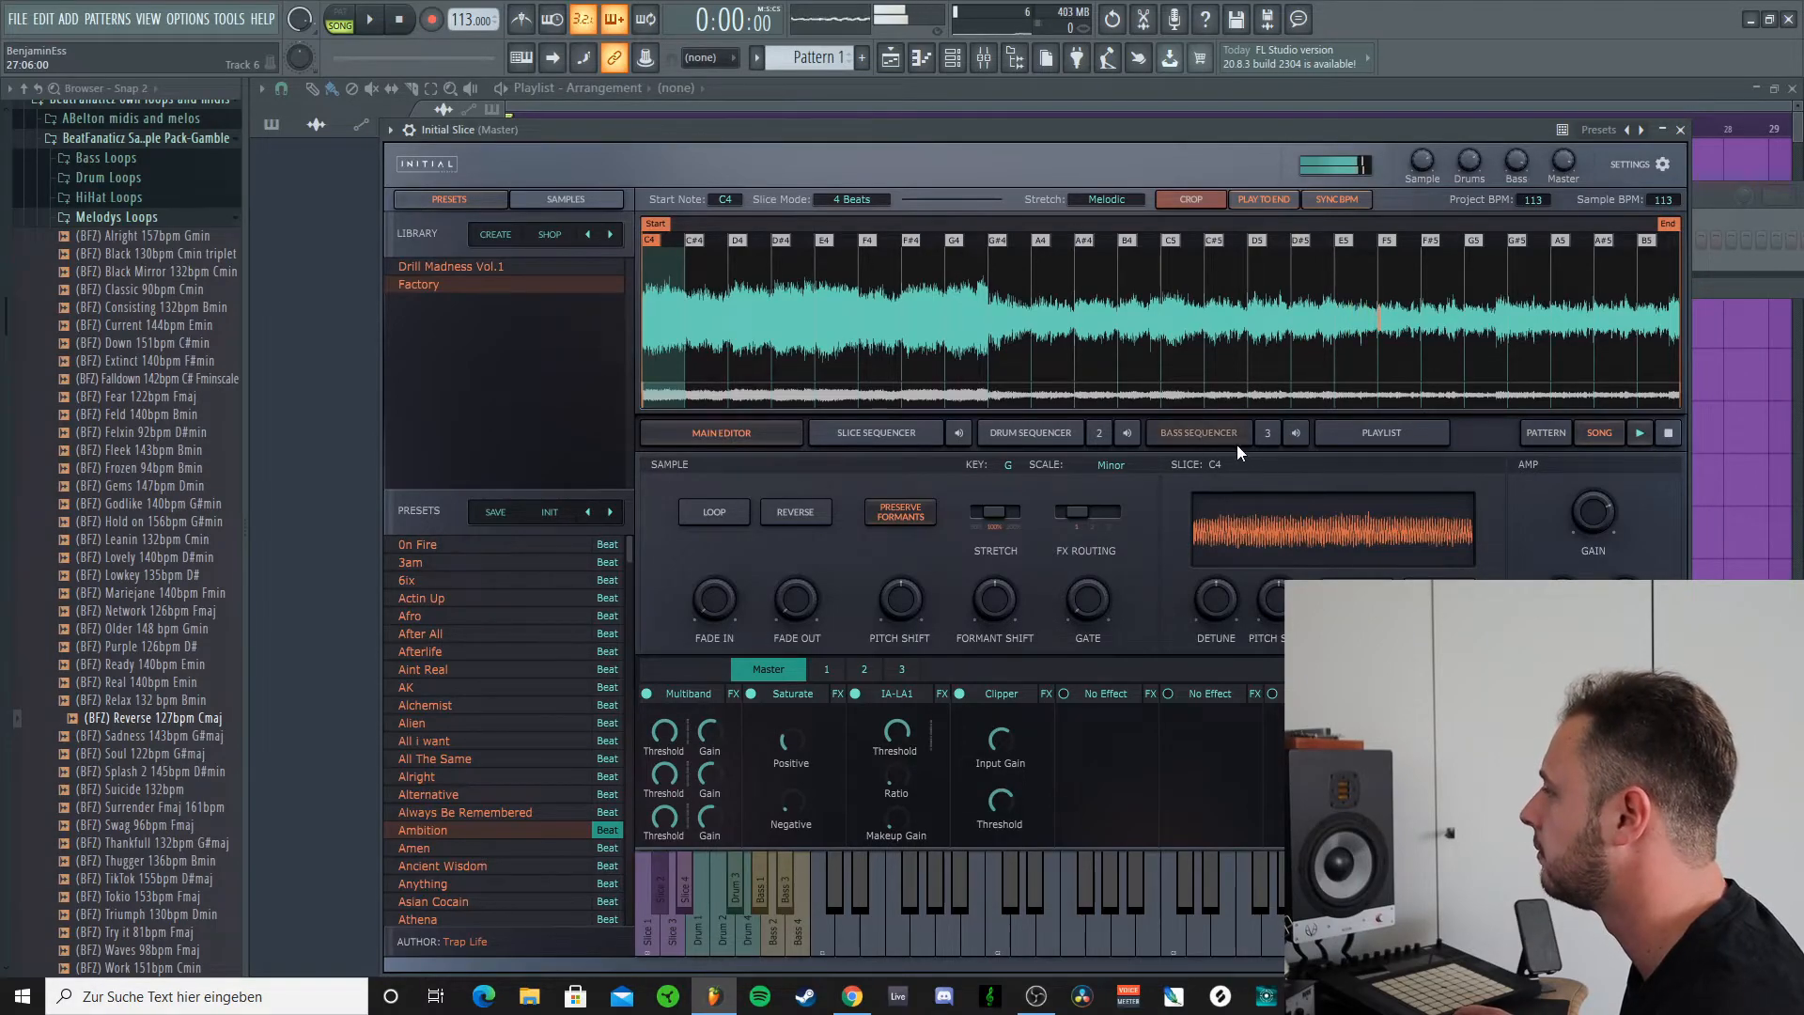
# Step: Review the preset's playlist arrangement, stop playback, and inspect its slice, drum and bass sequencers and the main editor
pyautogui.click(1392, 437)
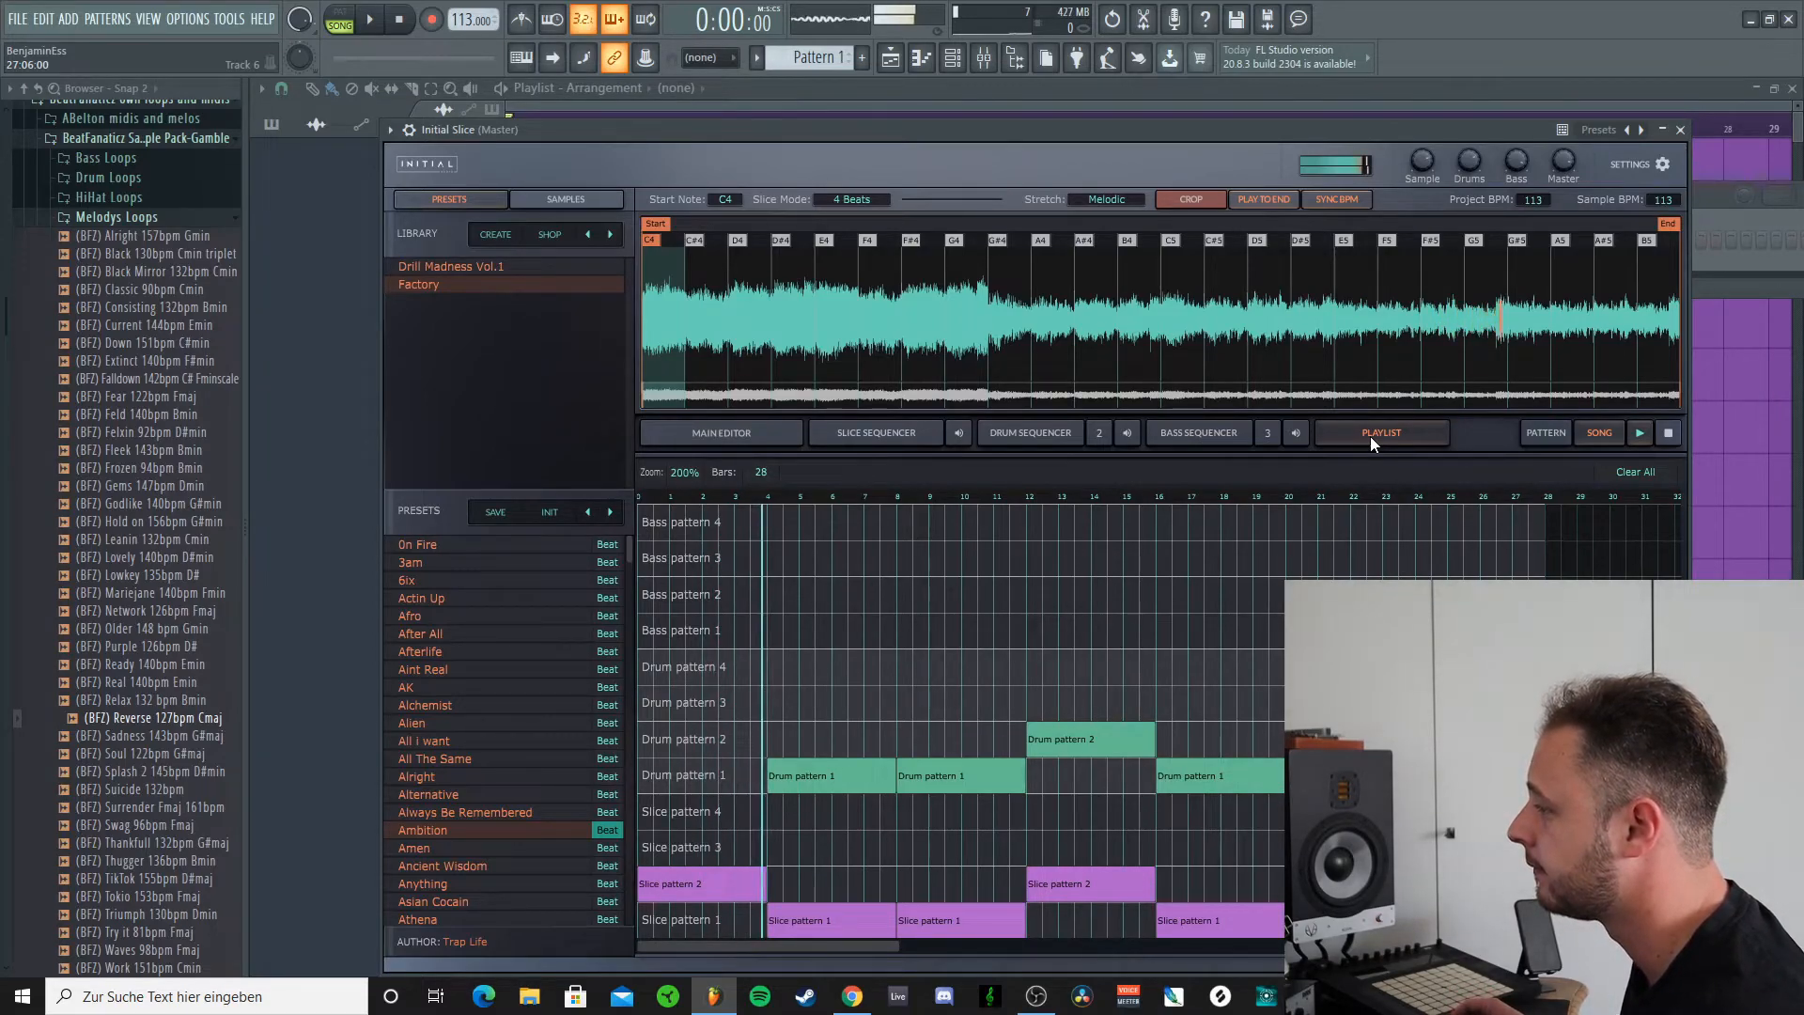
pyautogui.click(1661, 438)
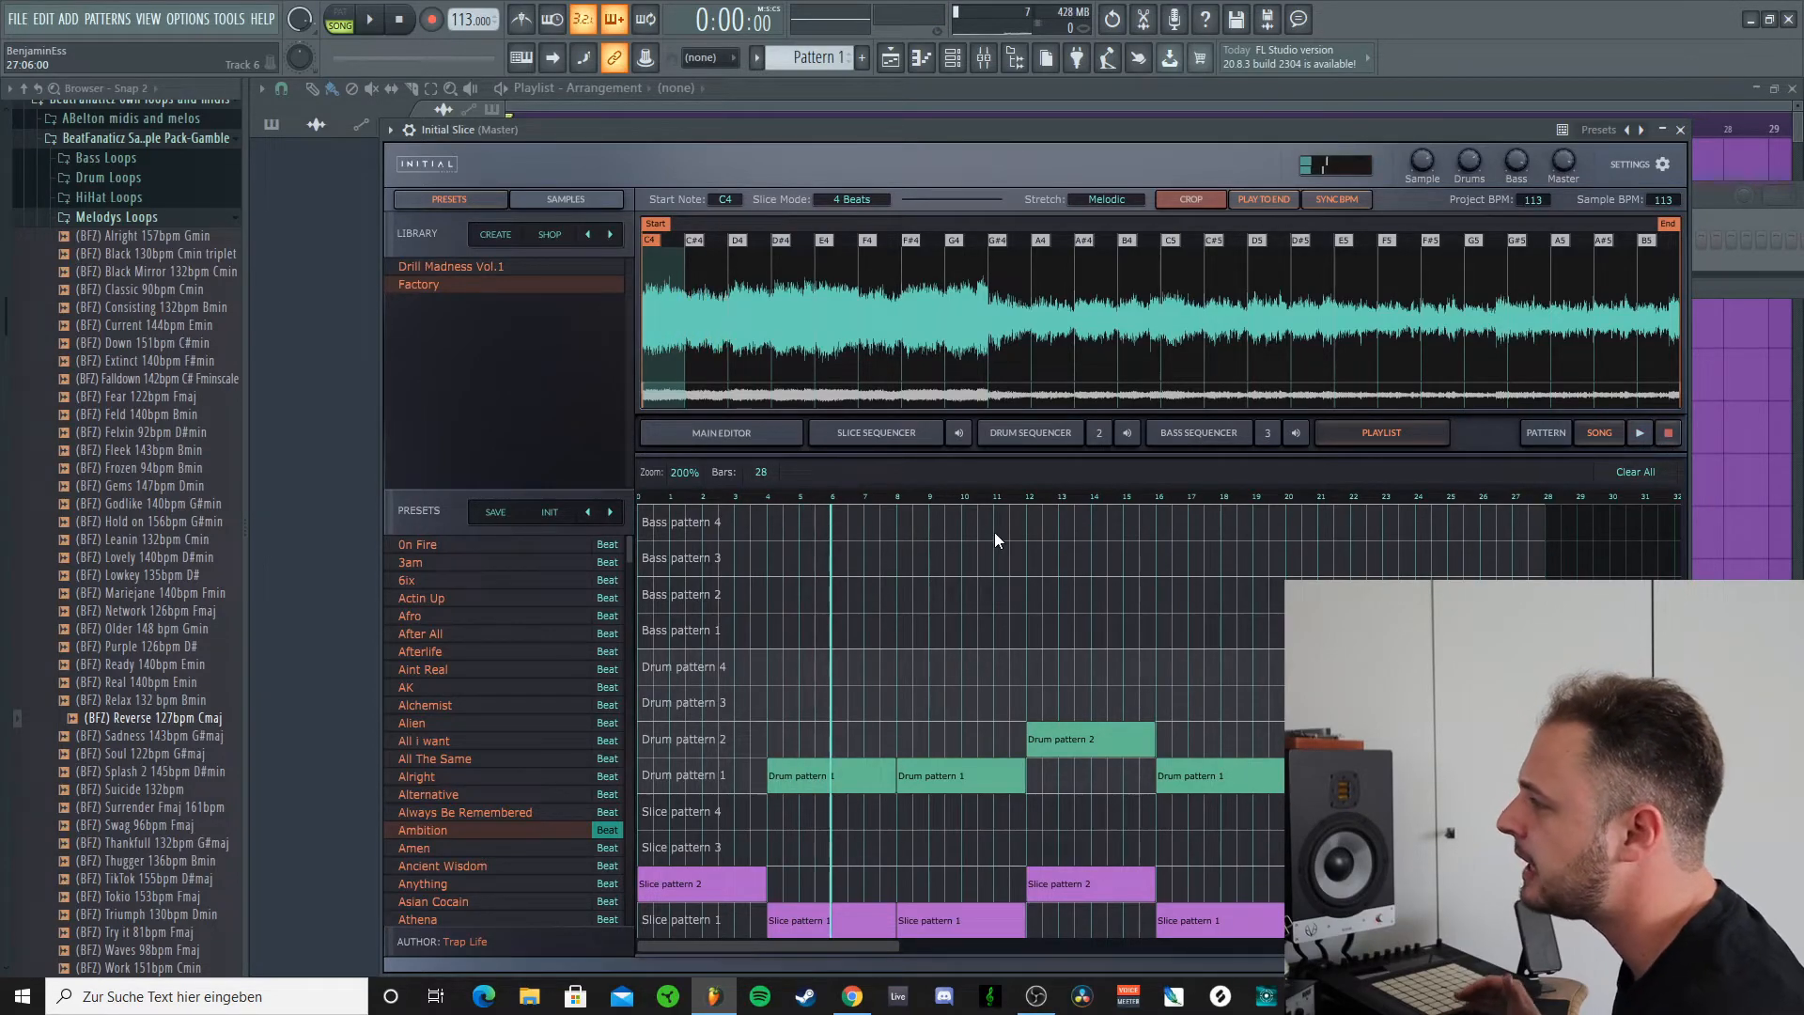
pyautogui.click(1002, 442)
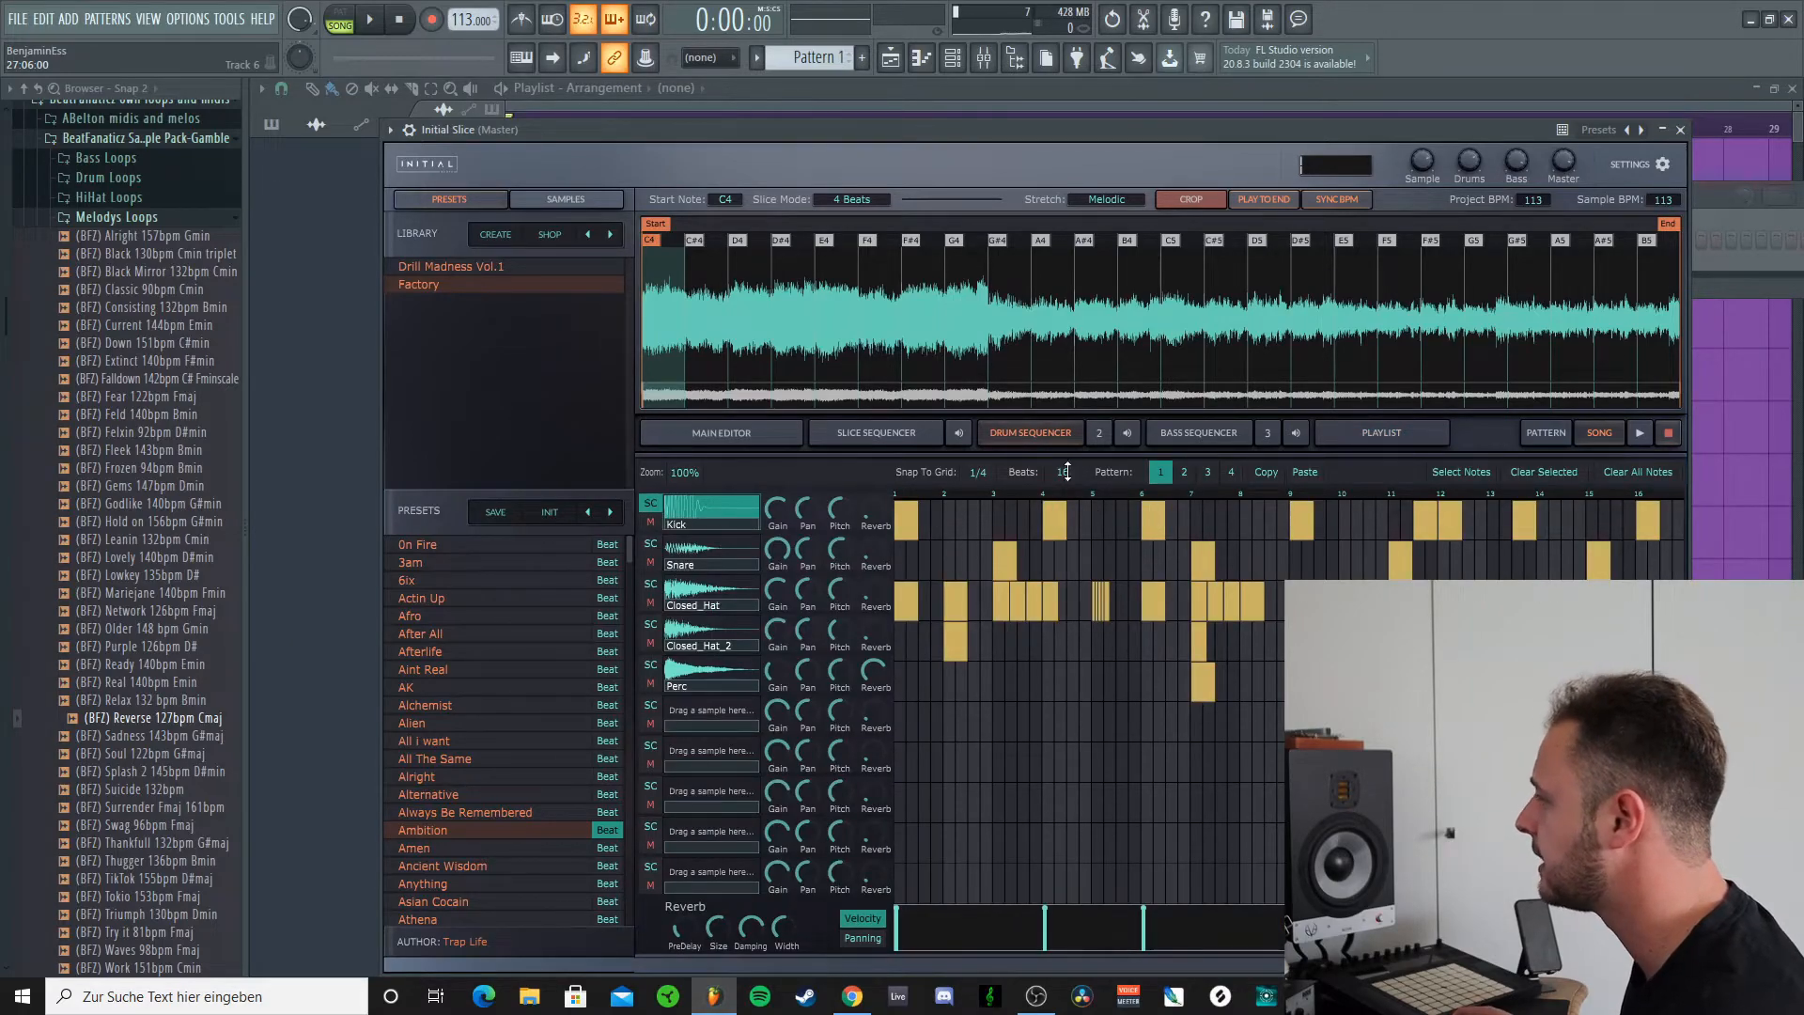
pyautogui.click(888, 428)
pyautogui.click(1039, 438)
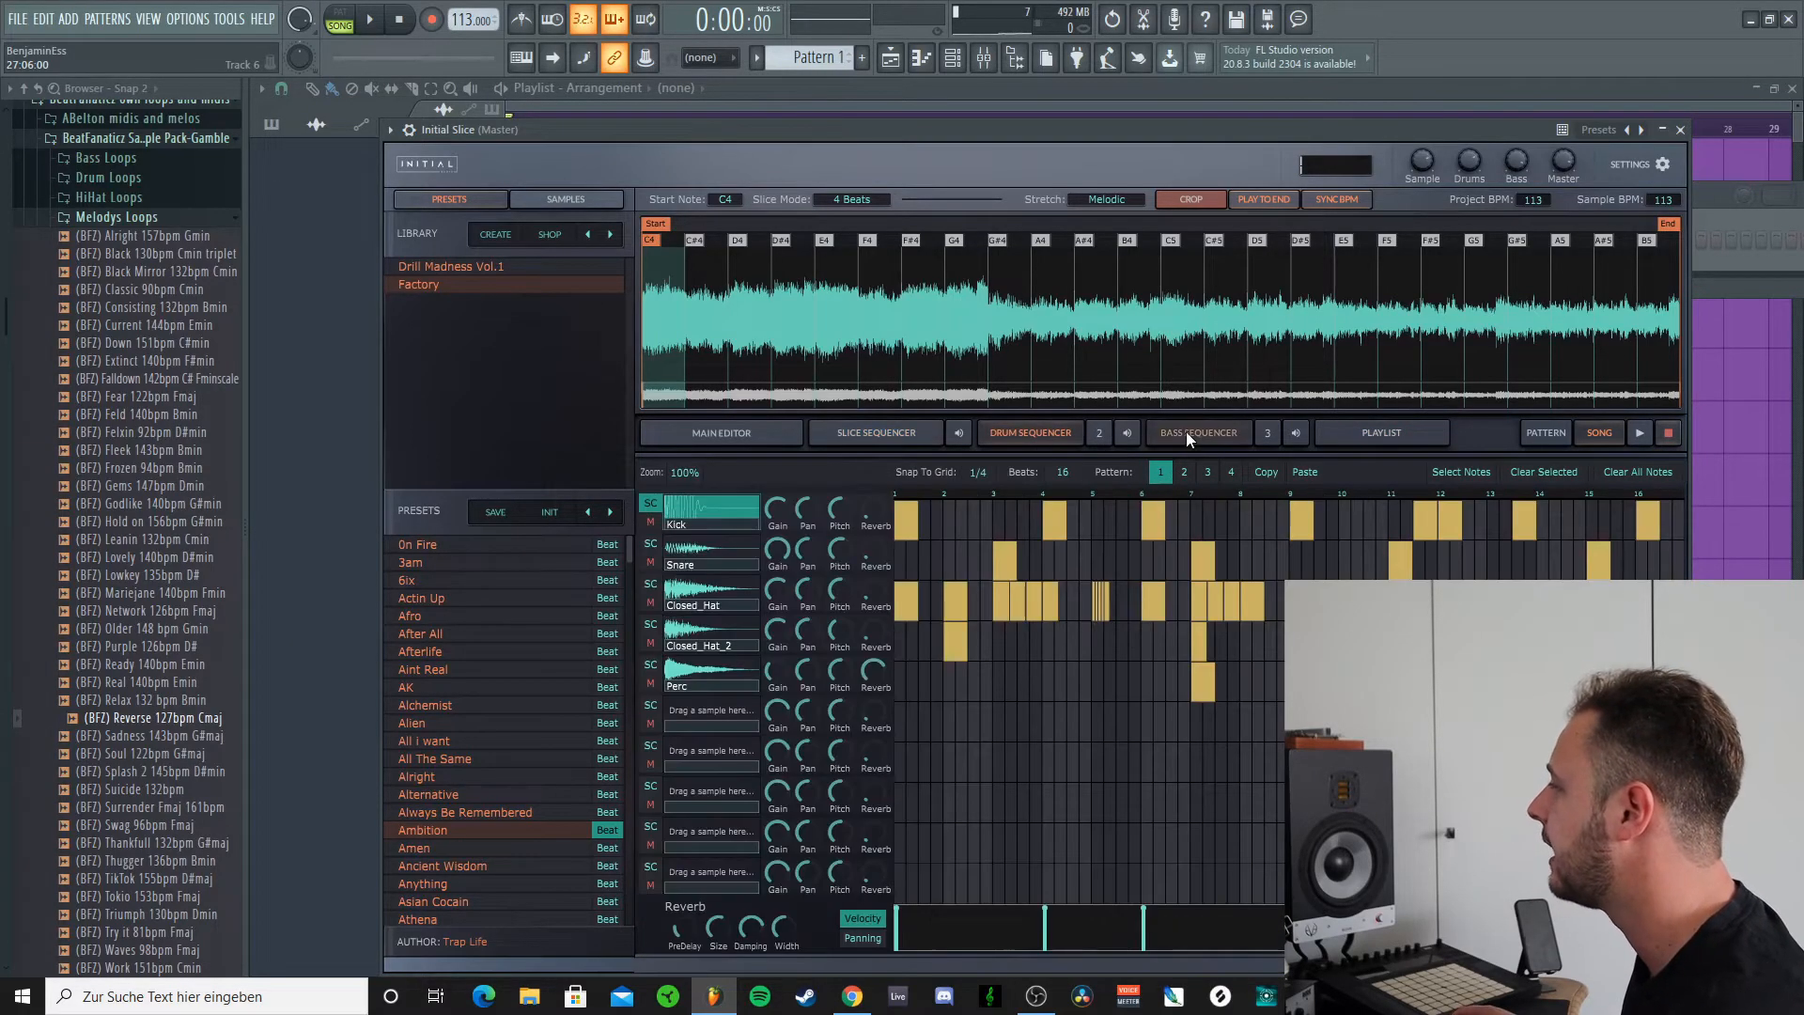
pyautogui.click(1185, 431)
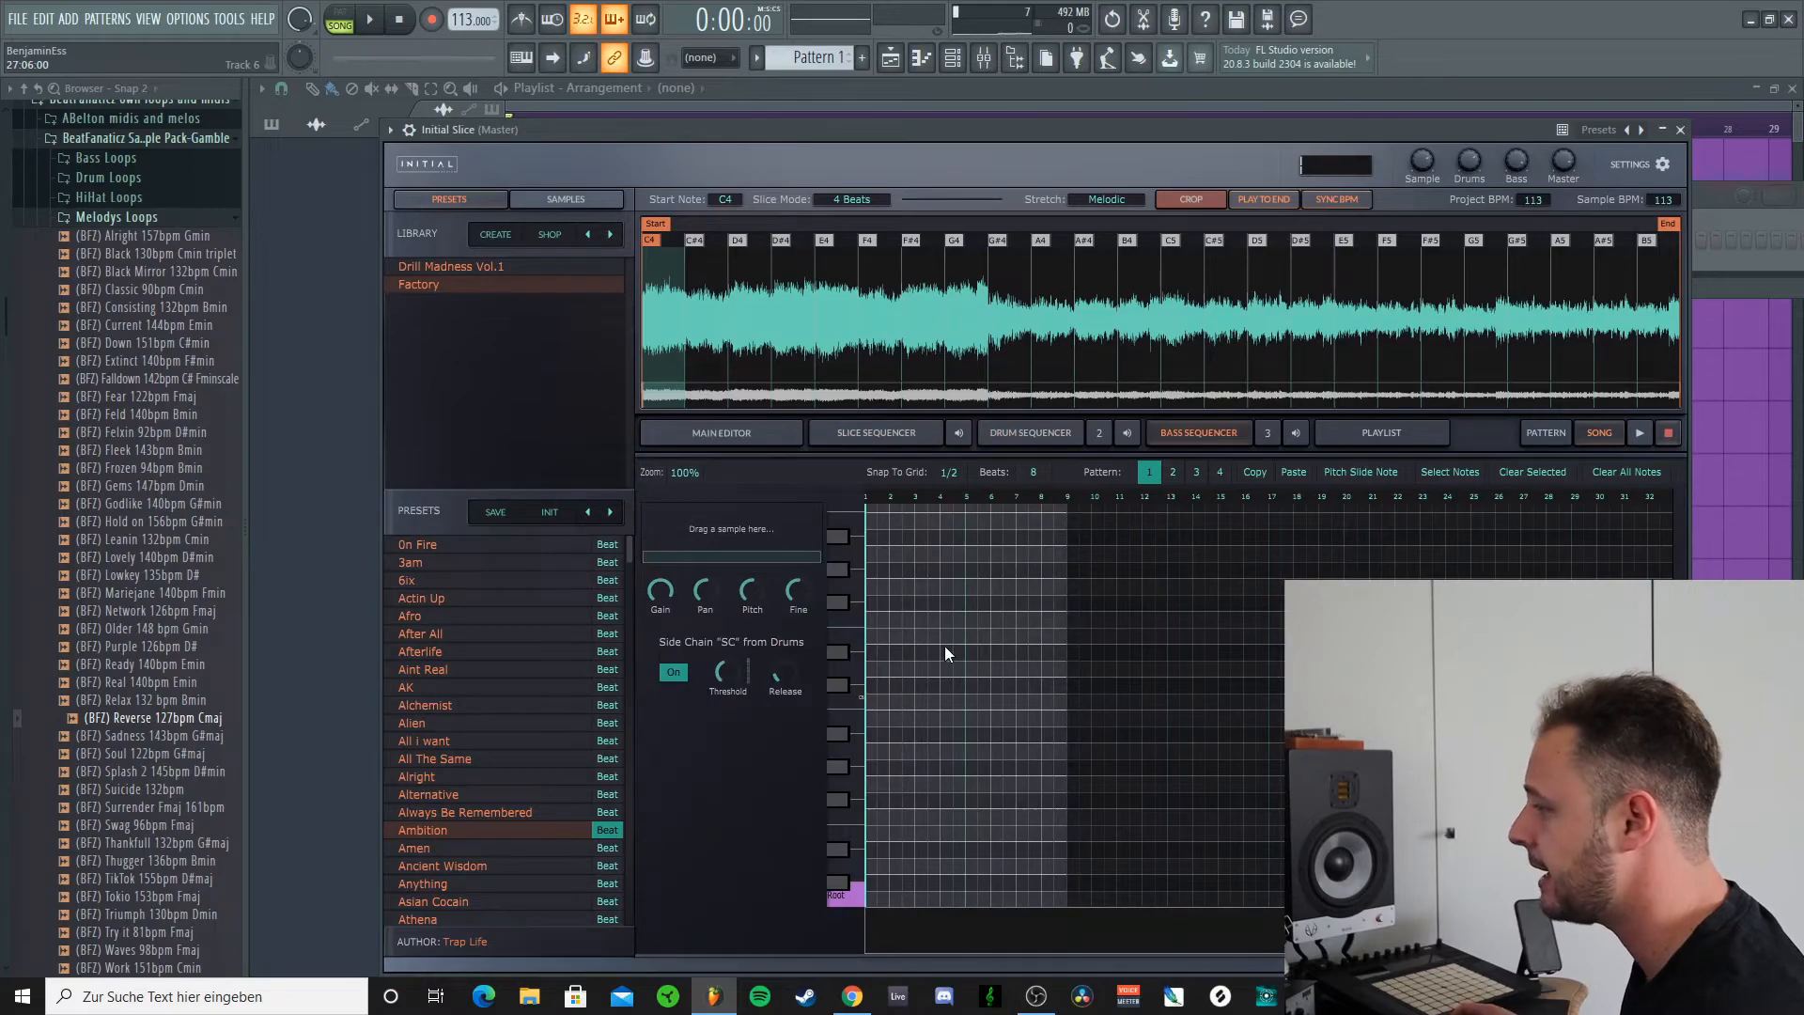
pyautogui.click(1030, 436)
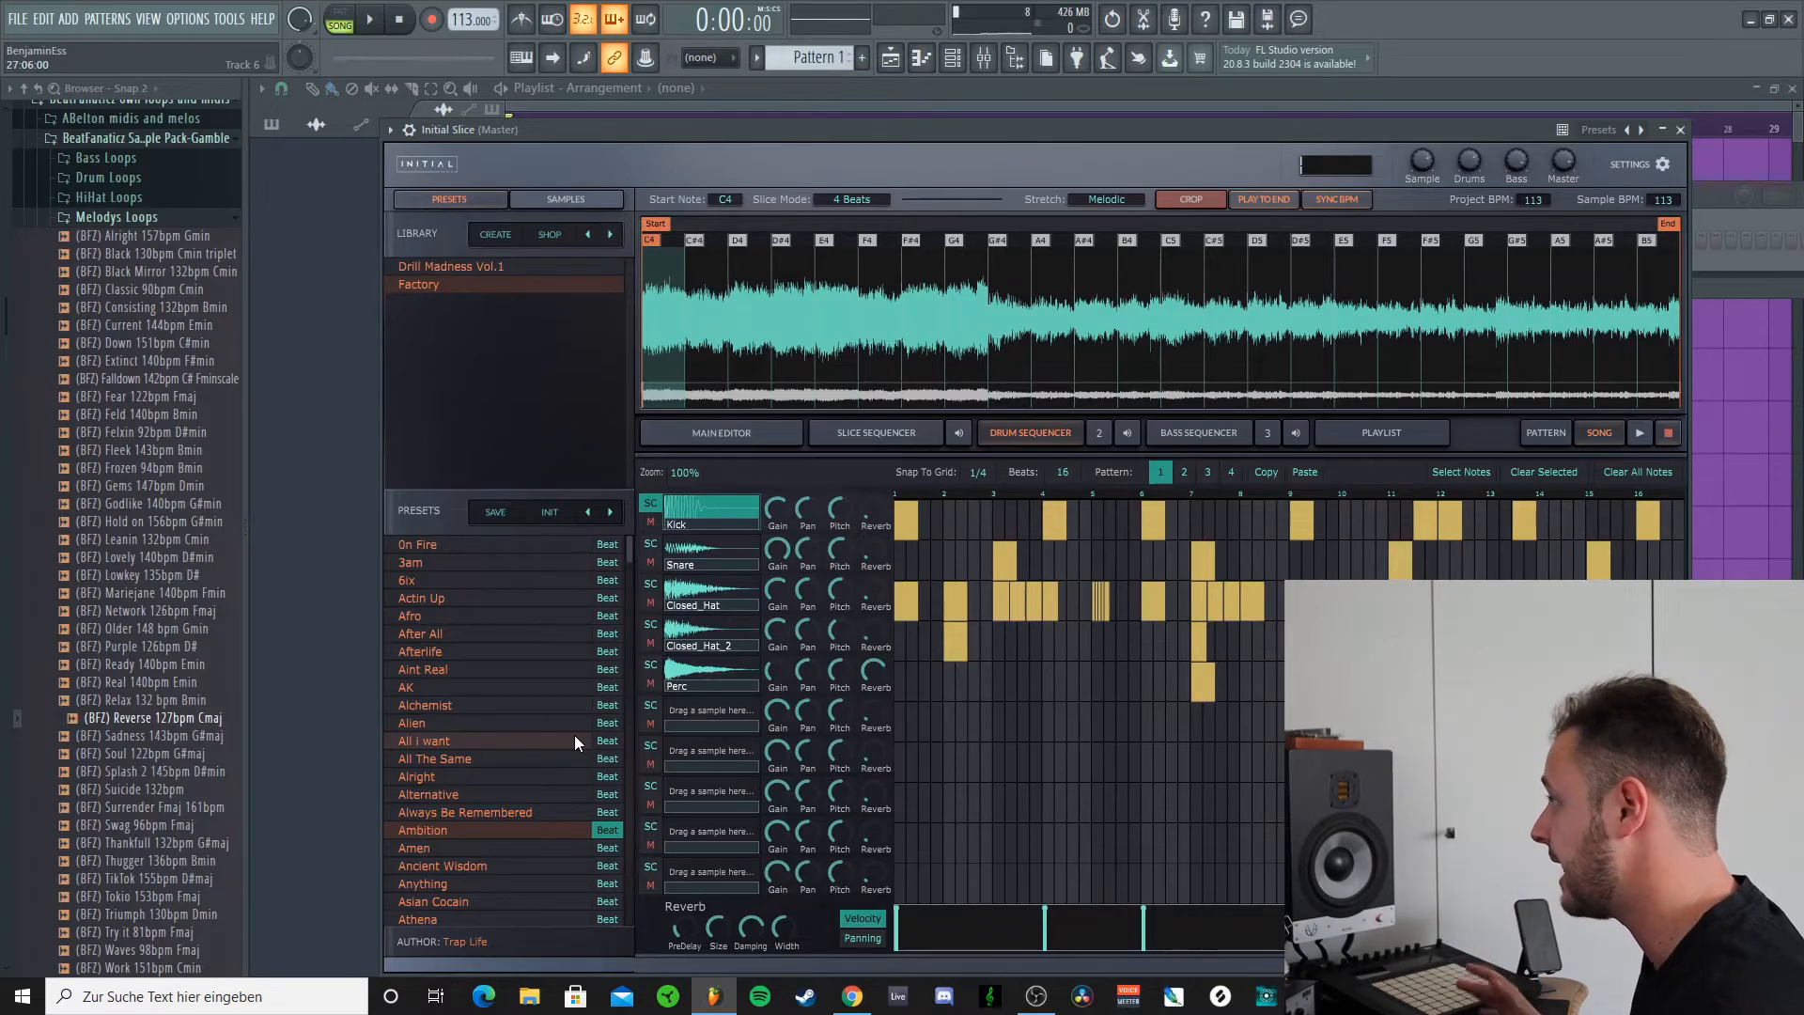
pyautogui.click(721, 434)
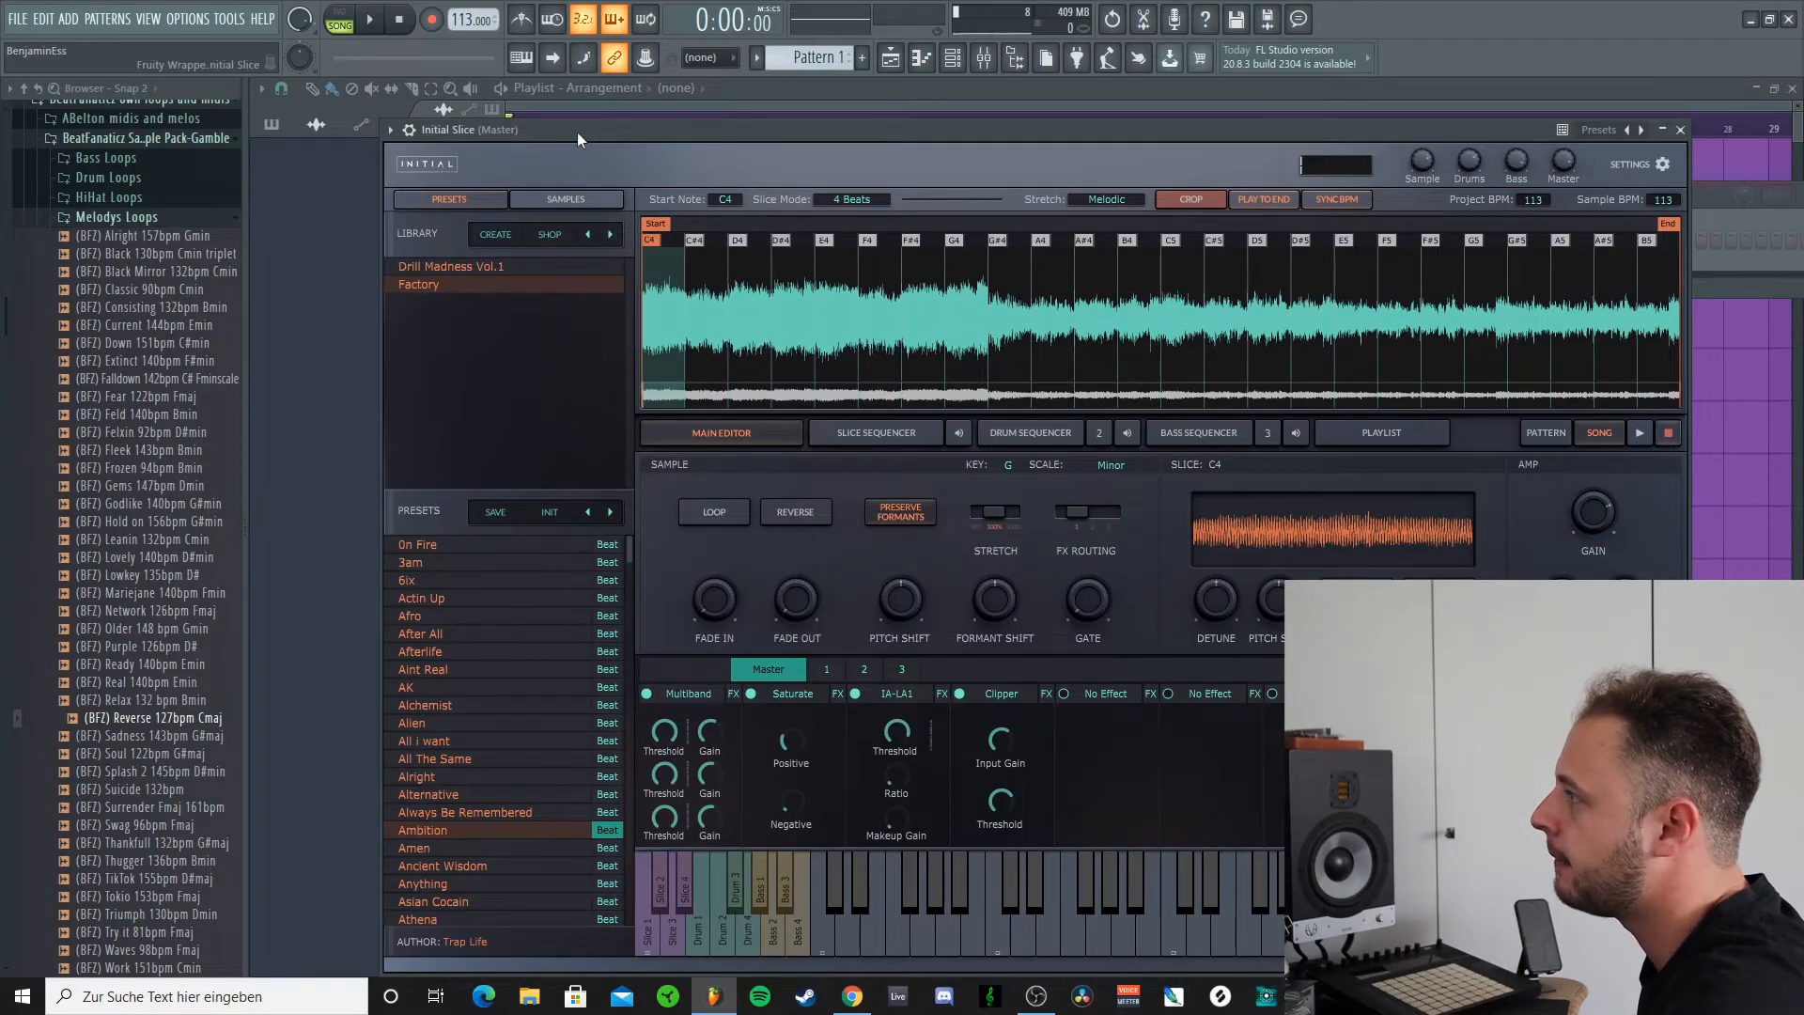
# Step: Open the Initial Slice channel's piano roll, inspect the keys that trigger slices, and close it
pyautogui.moveTo(577, 132); pyautogui.dragTo(810, 312)
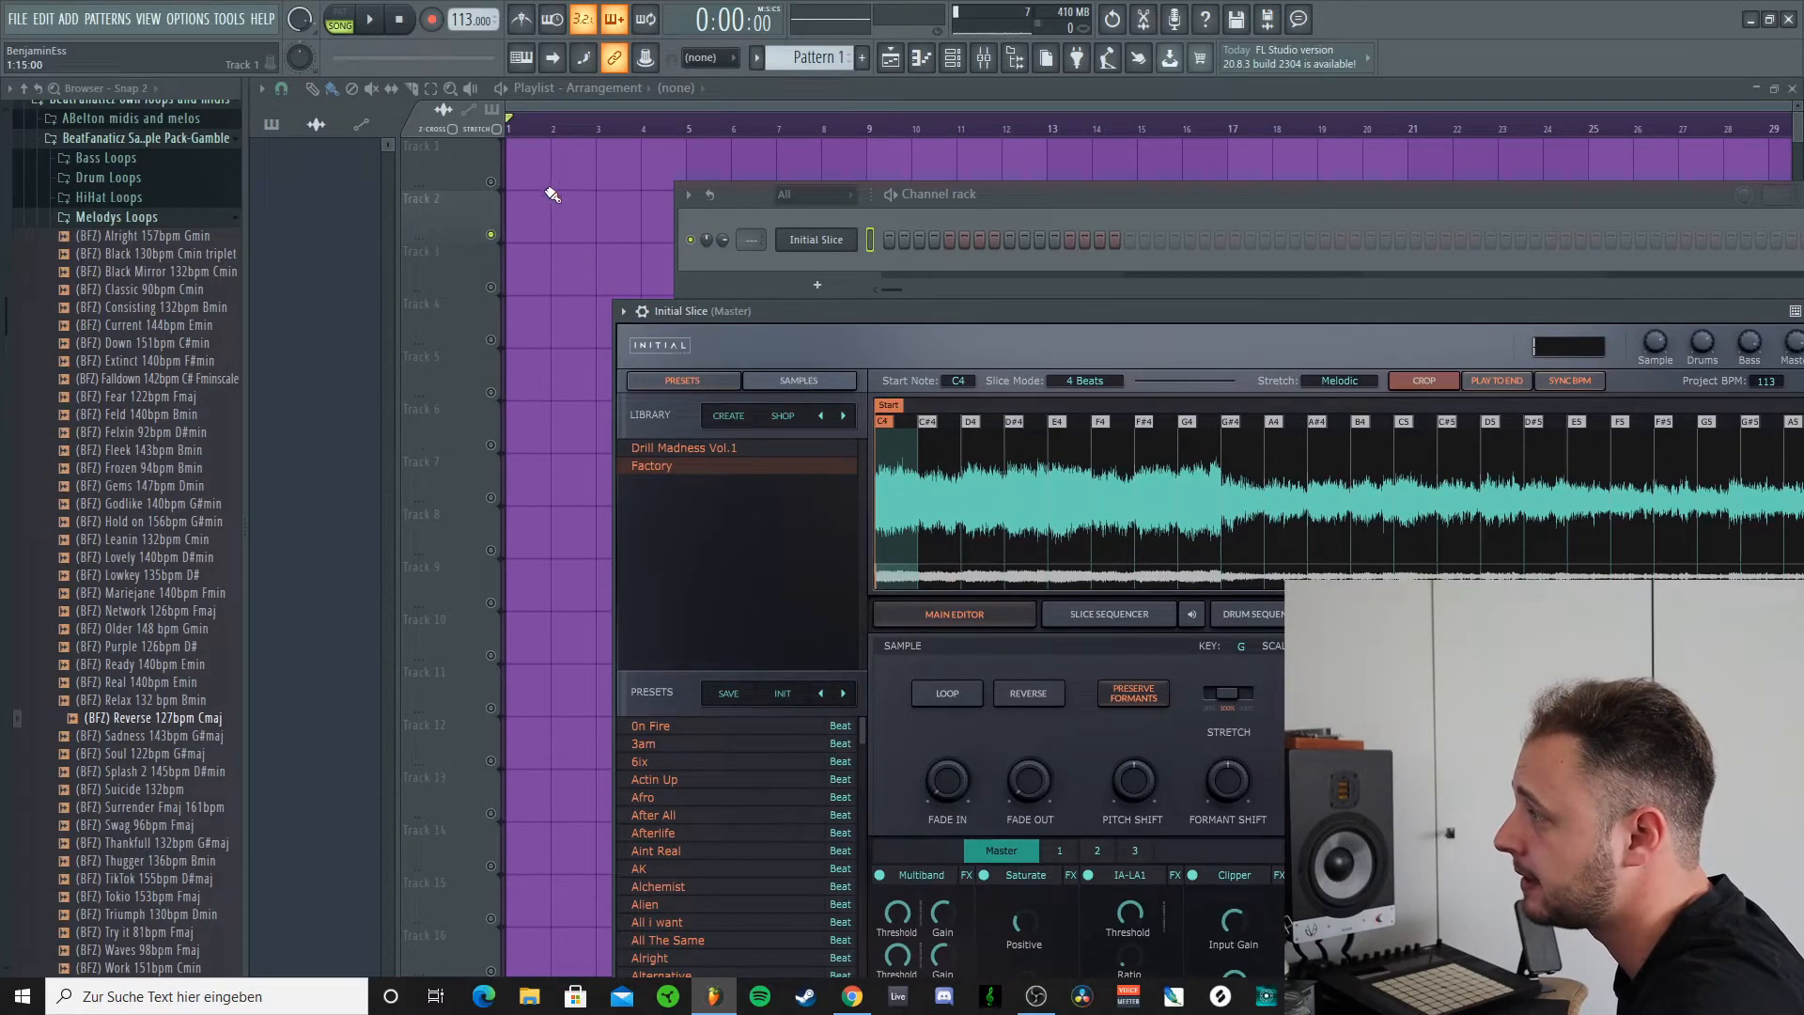
pyautogui.rightClick(836, 239)
pyautogui.click(897, 242)
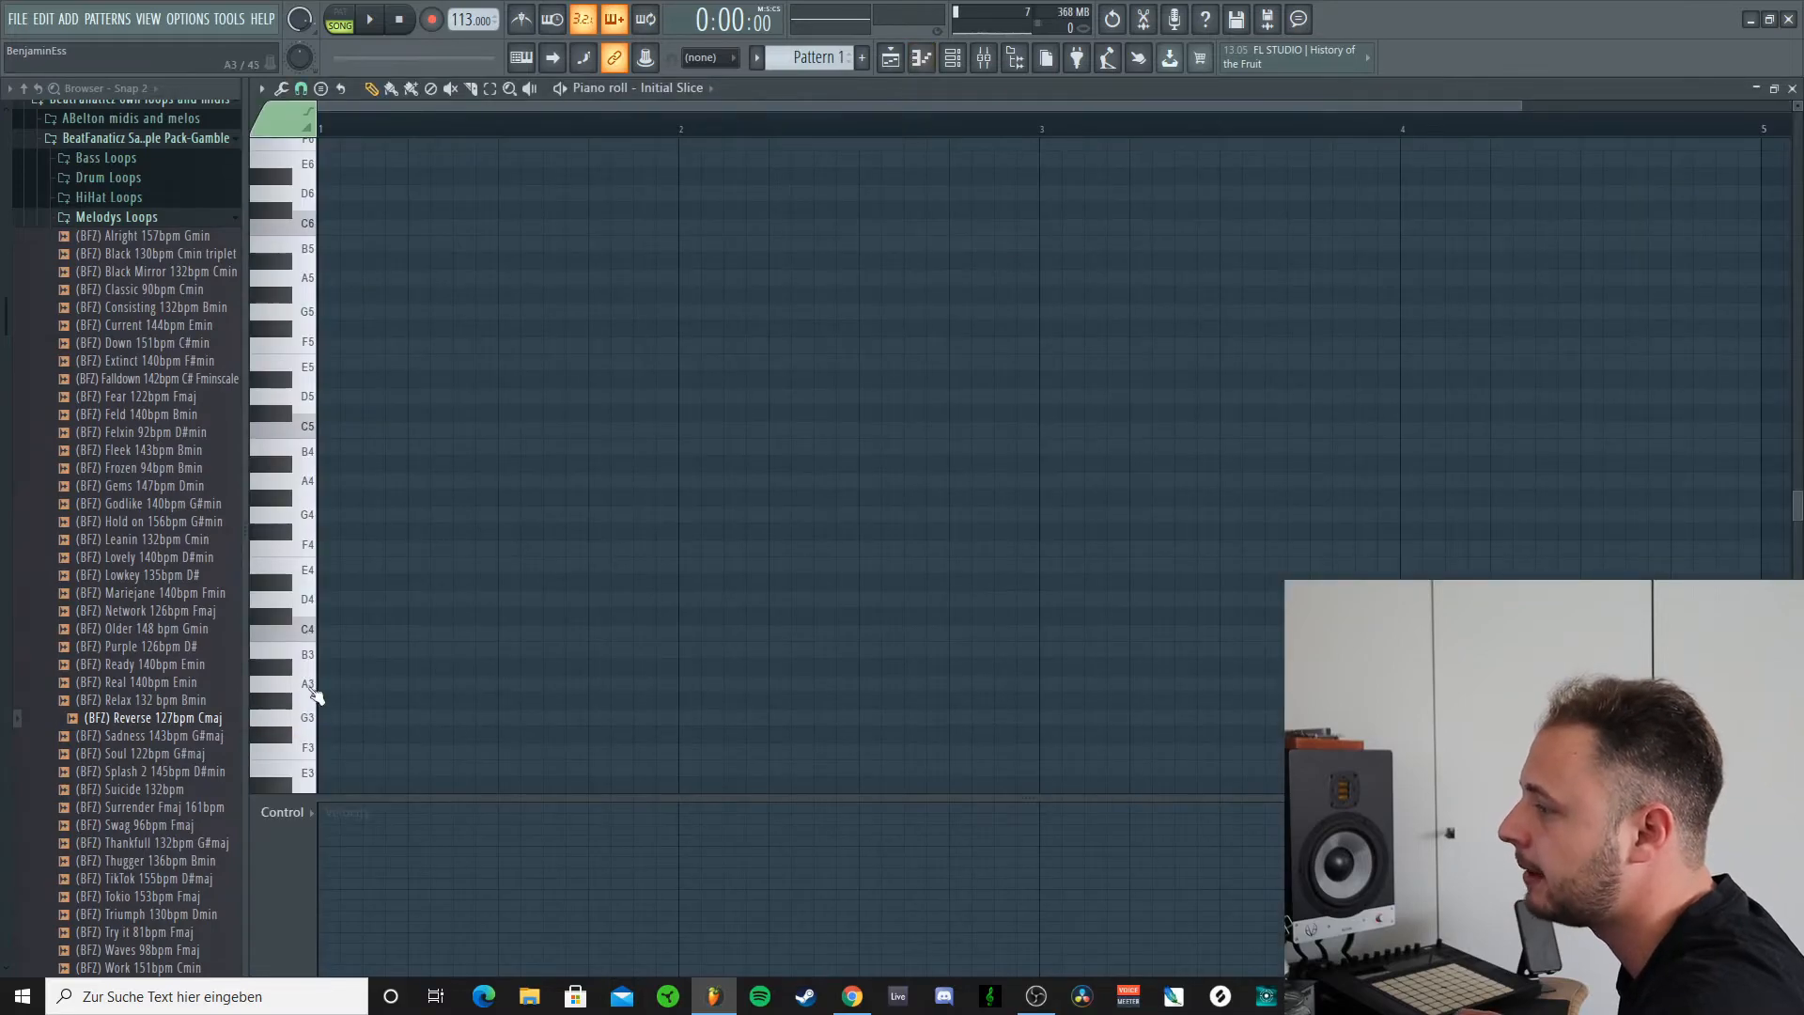
pyautogui.moveTo(311, 655)
pyautogui.mouseDown()
pyautogui.moveTo(316, 777)
pyautogui.moveTo(299, 544)
pyautogui.mouseUp()
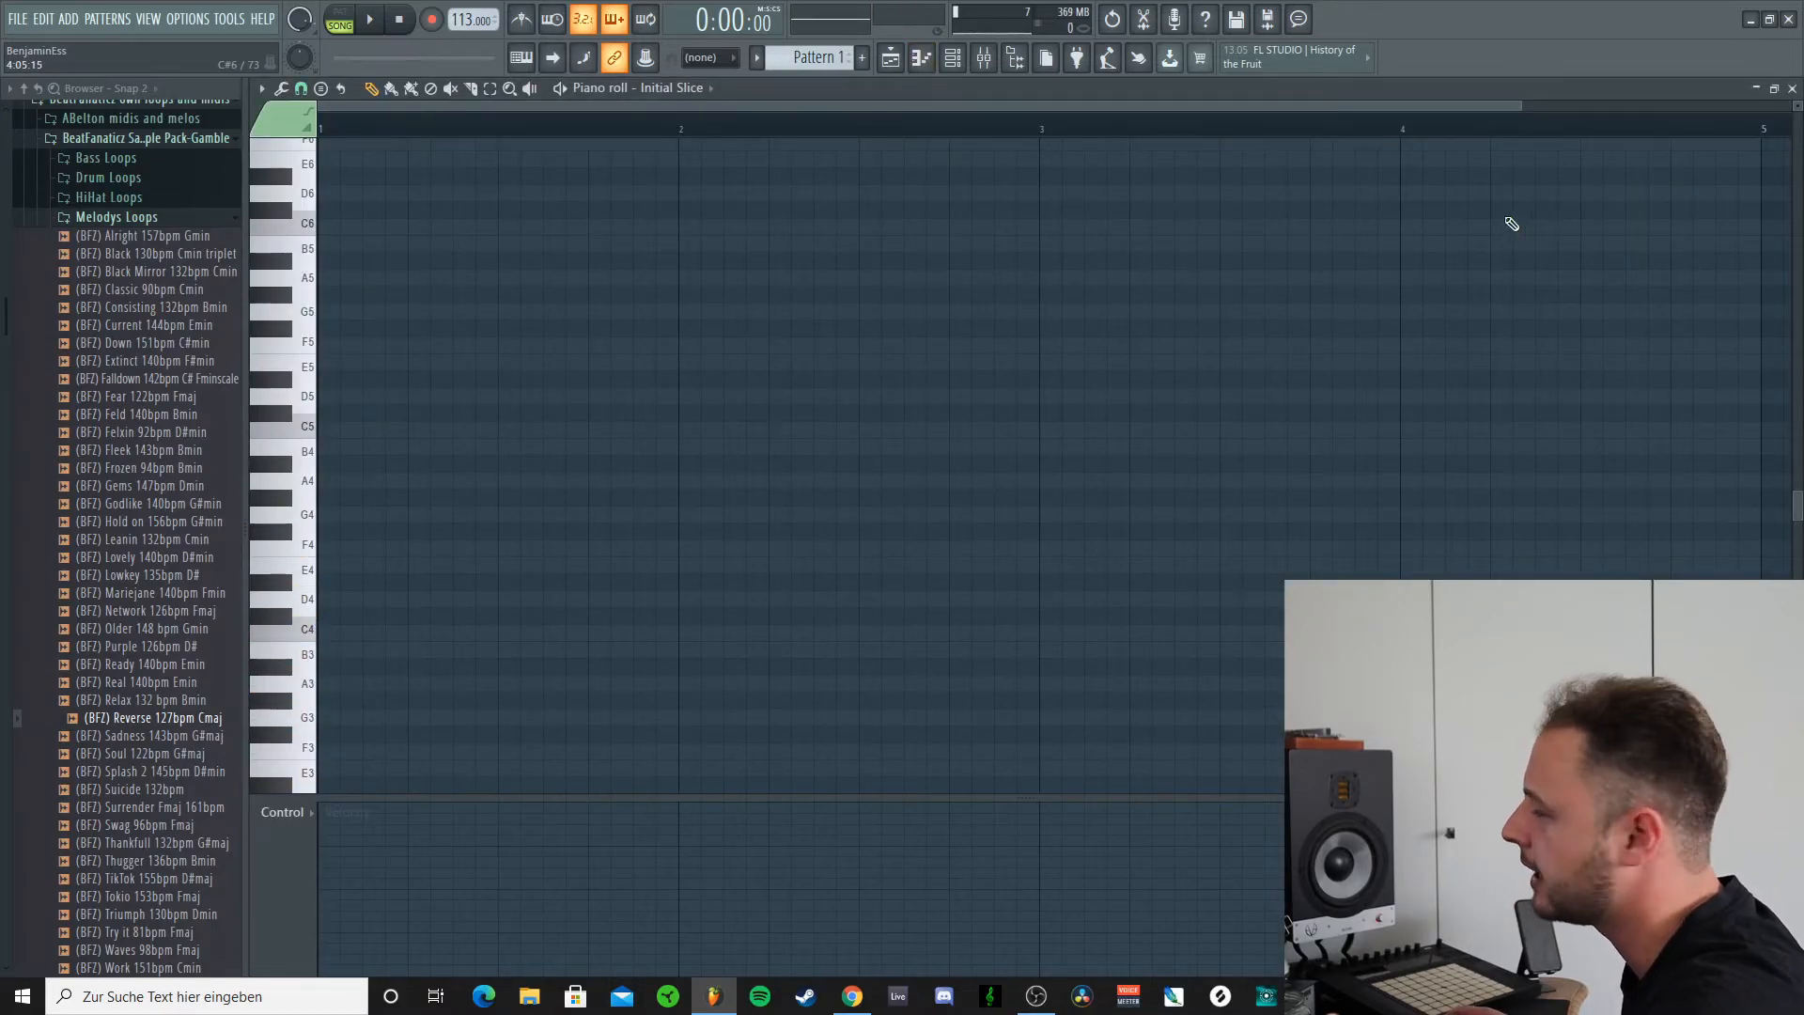
pyautogui.click(1792, 87)
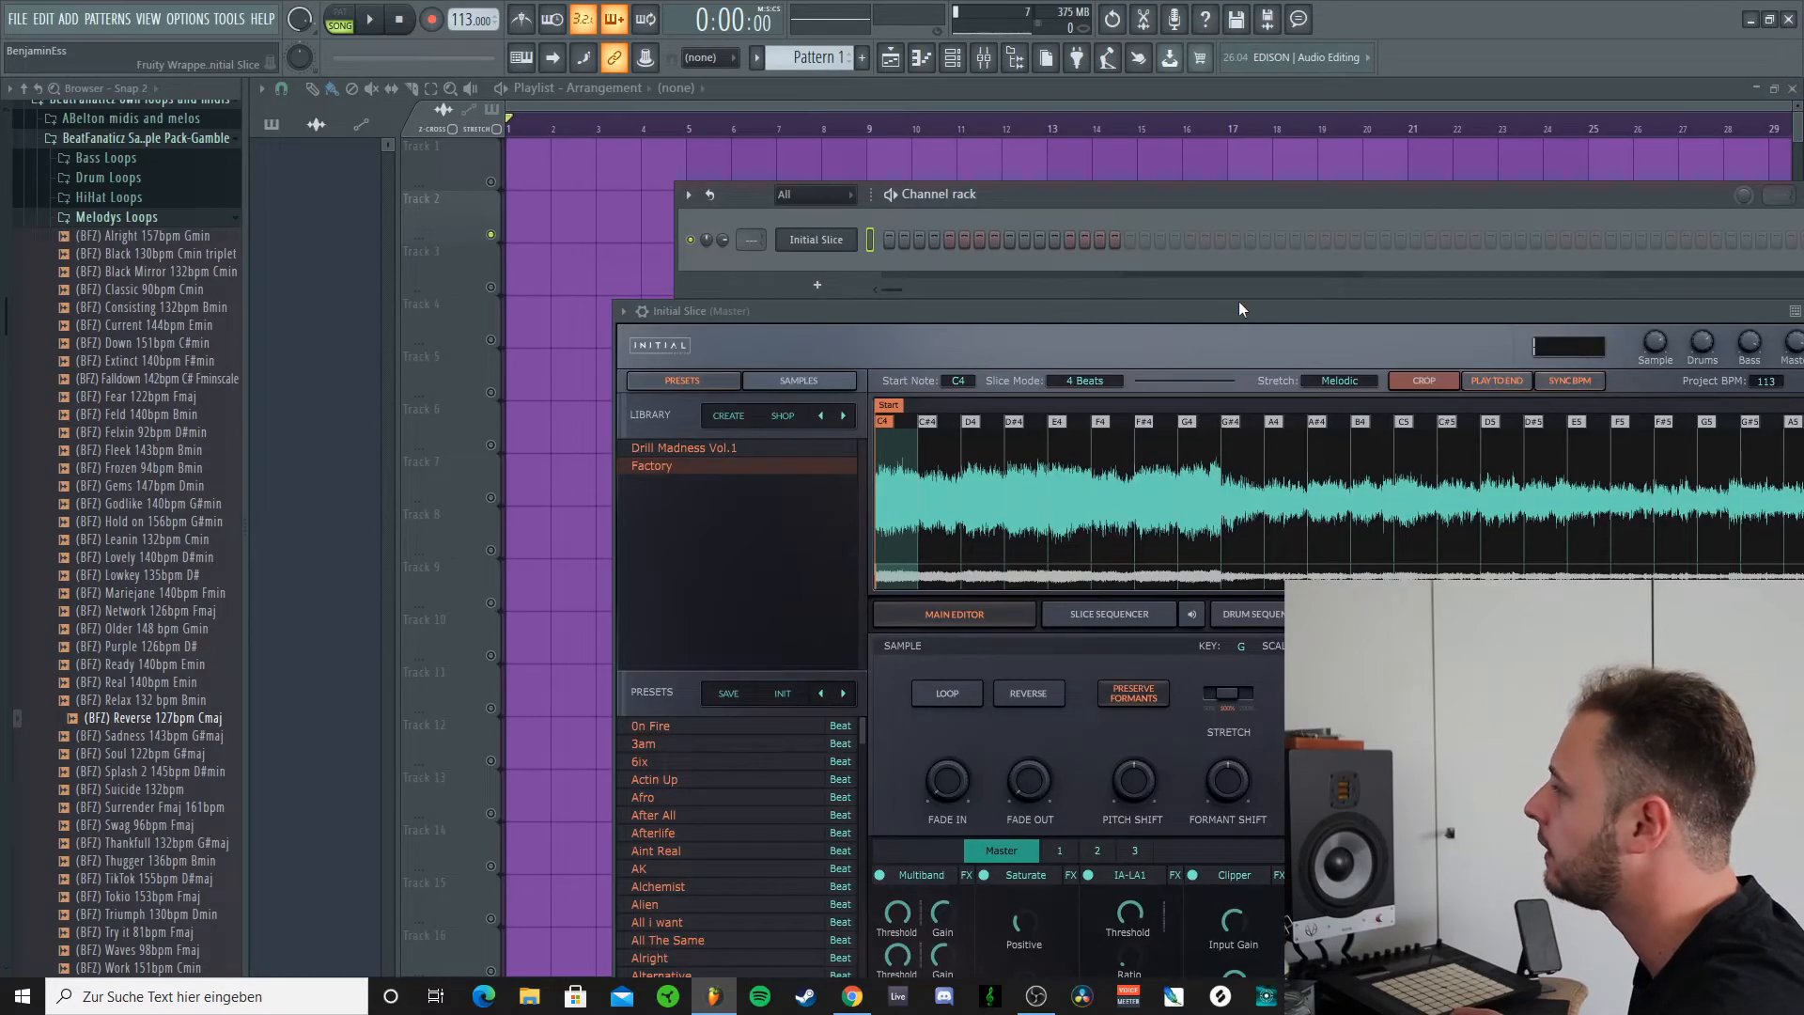
# Step: Bring the plugin window back into full view, check the slice sequencer, and close the plugin
pyautogui.moveTo(1238, 309); pyautogui.dragTo(1092, 118)
pyautogui.click(960, 423)
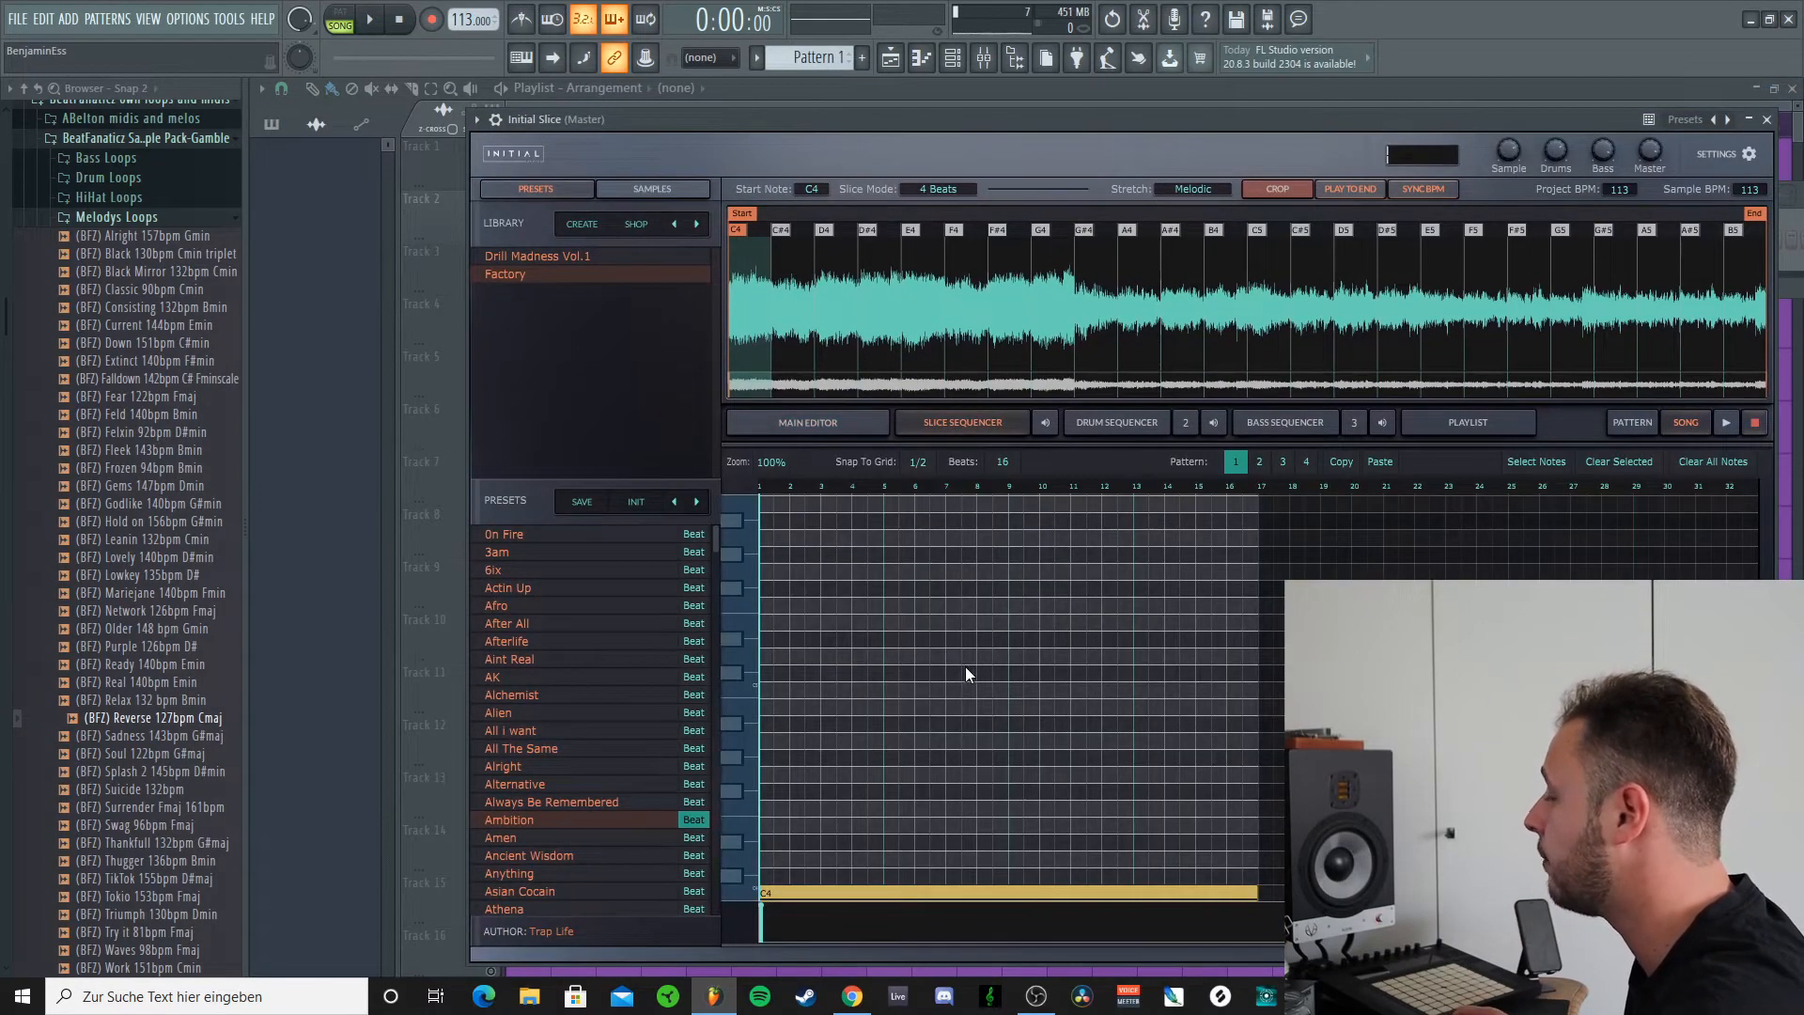
pyautogui.click(1766, 119)
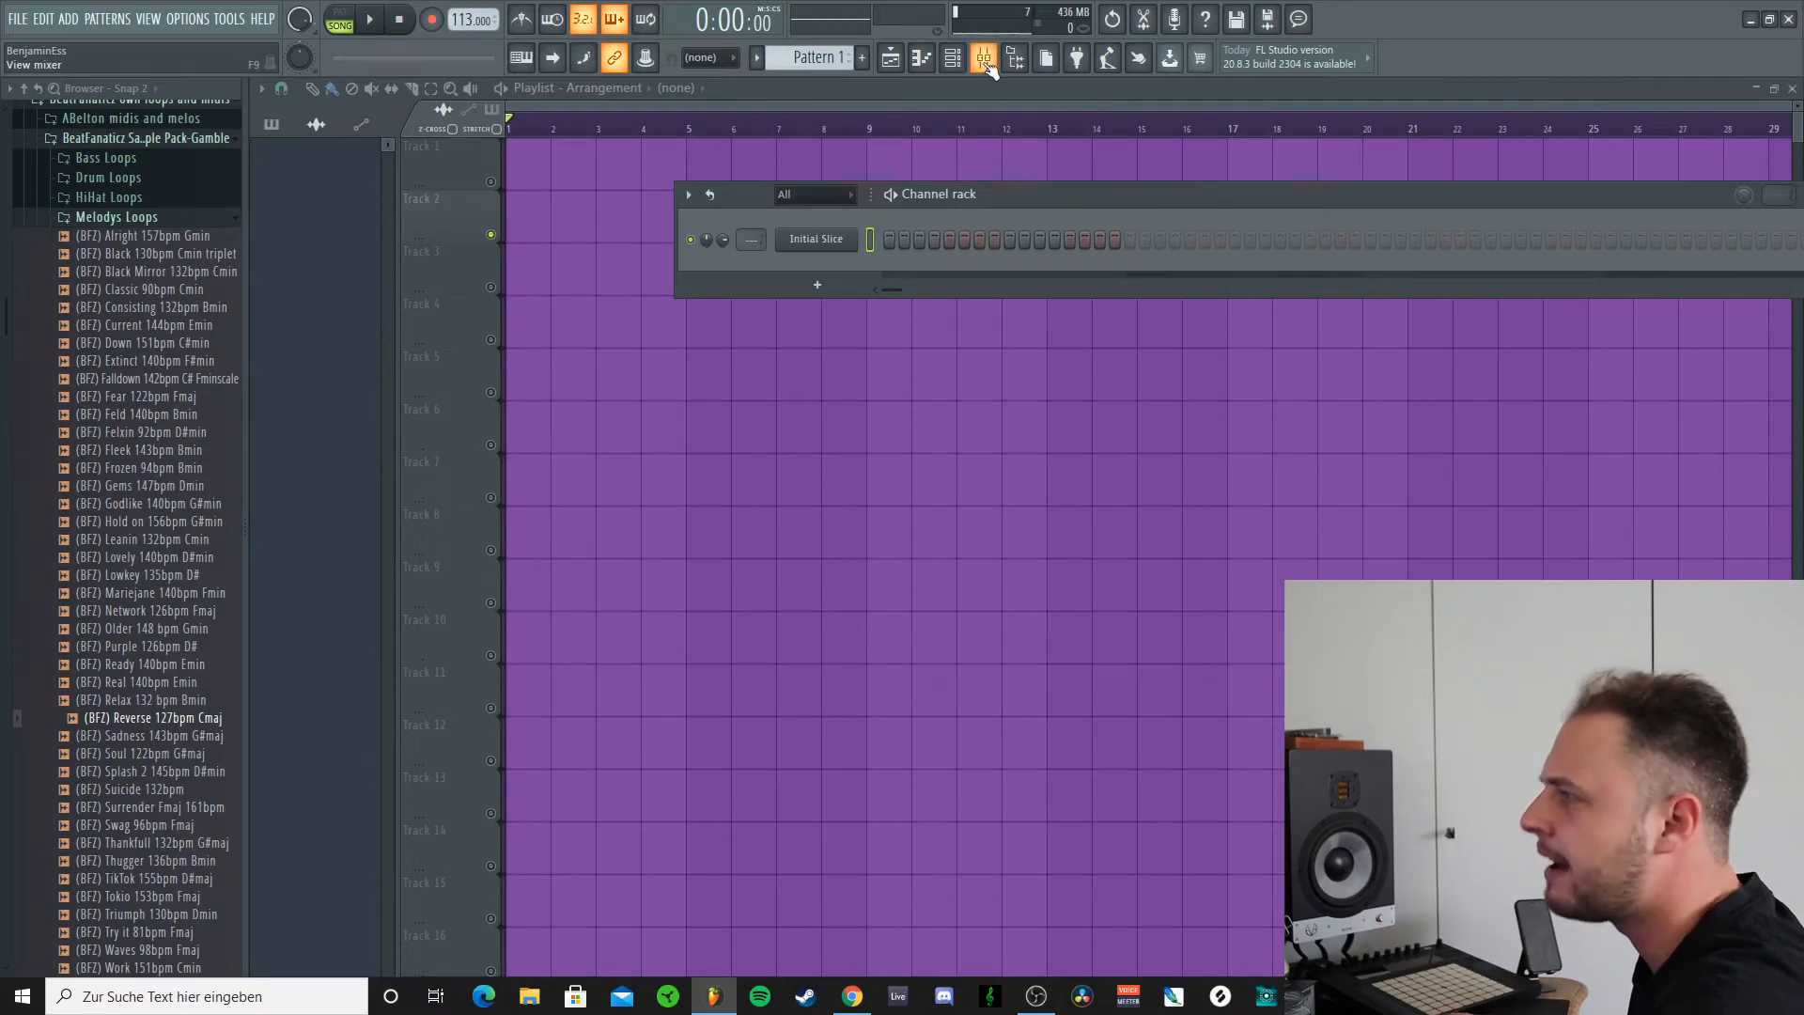
# Step: Route the Initial Slice channel to mixer Insert 1 and load Edison in that insert's effect slot 10
pyautogui.click(983, 59)
pyautogui.click(986, 60)
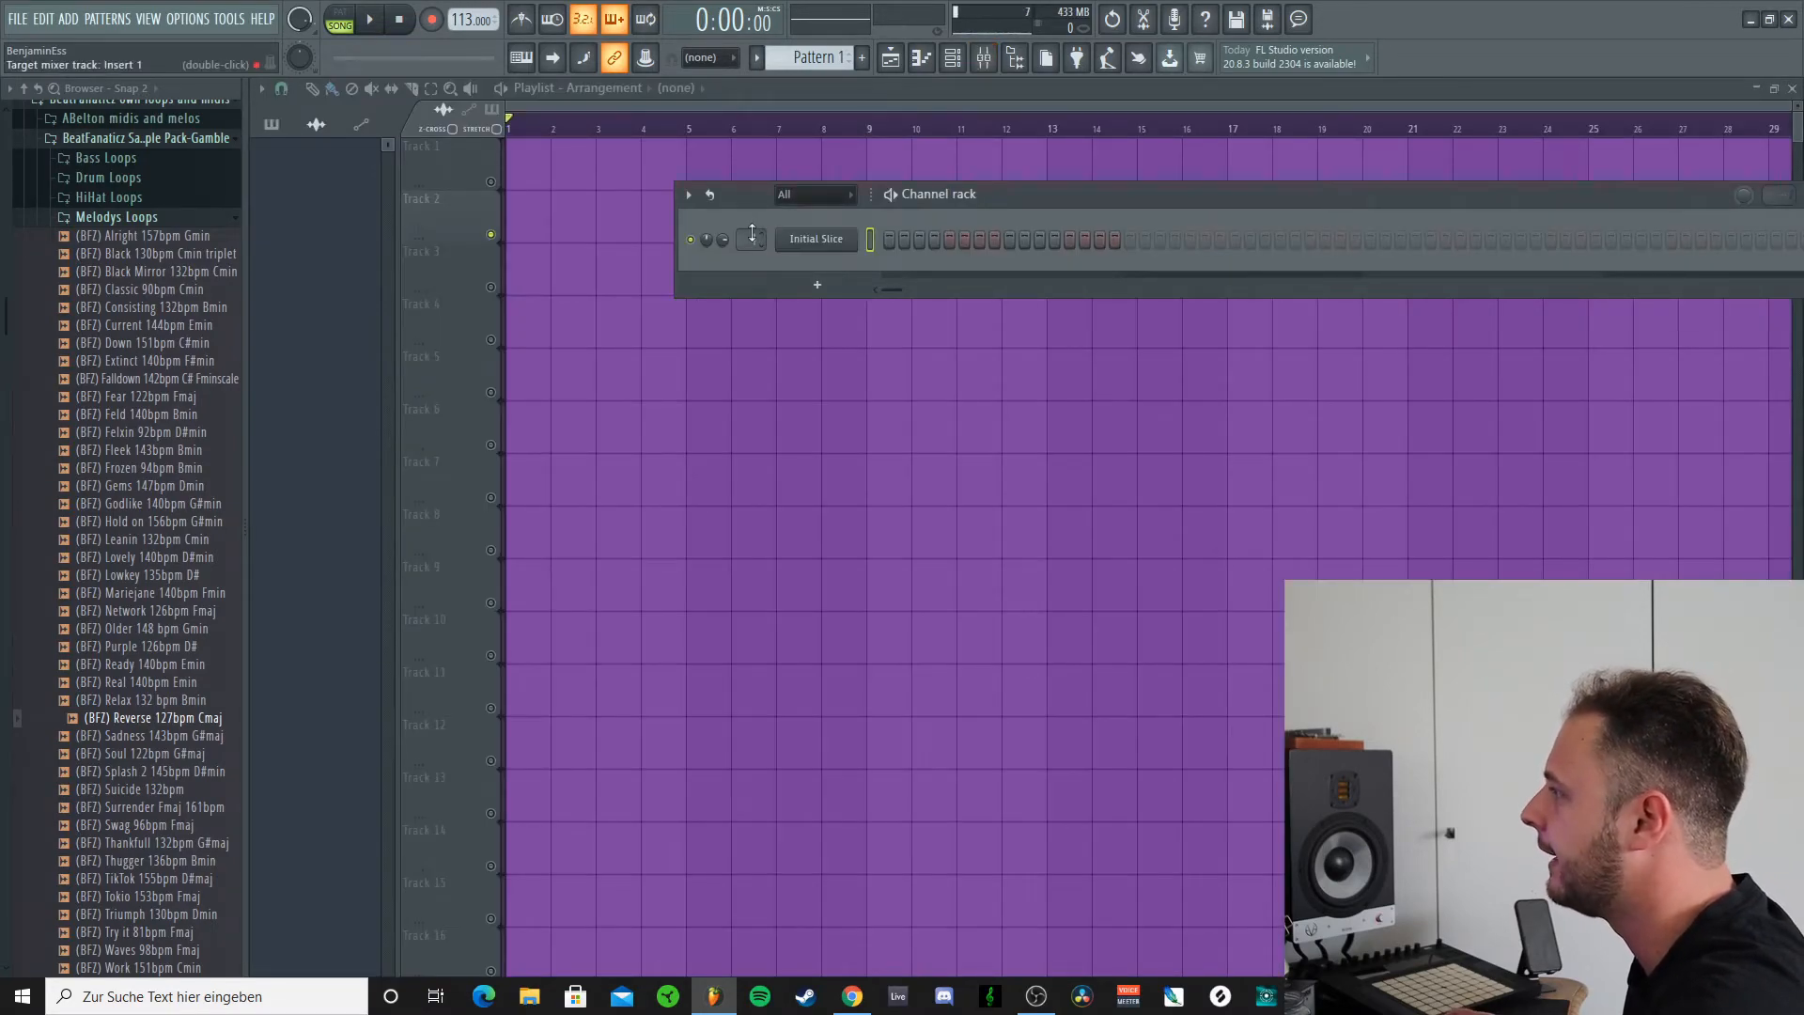
pyautogui.click(996, 64)
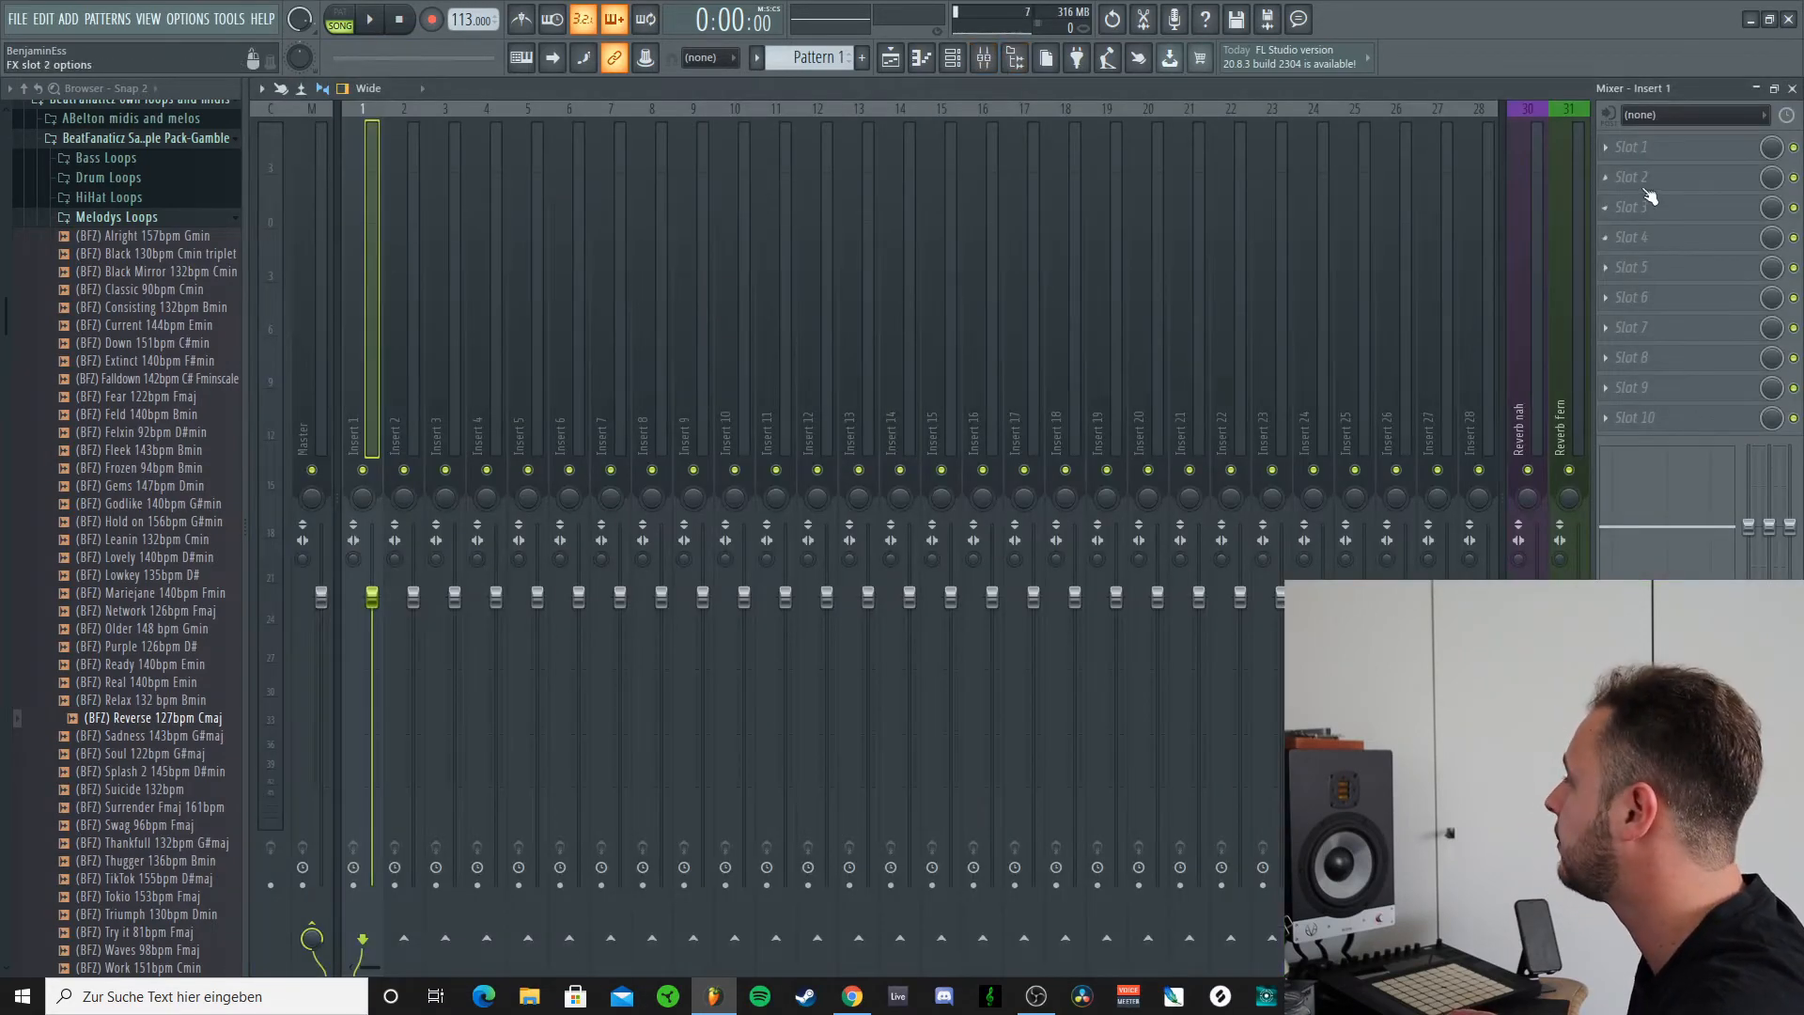
pyautogui.click(1630, 419)
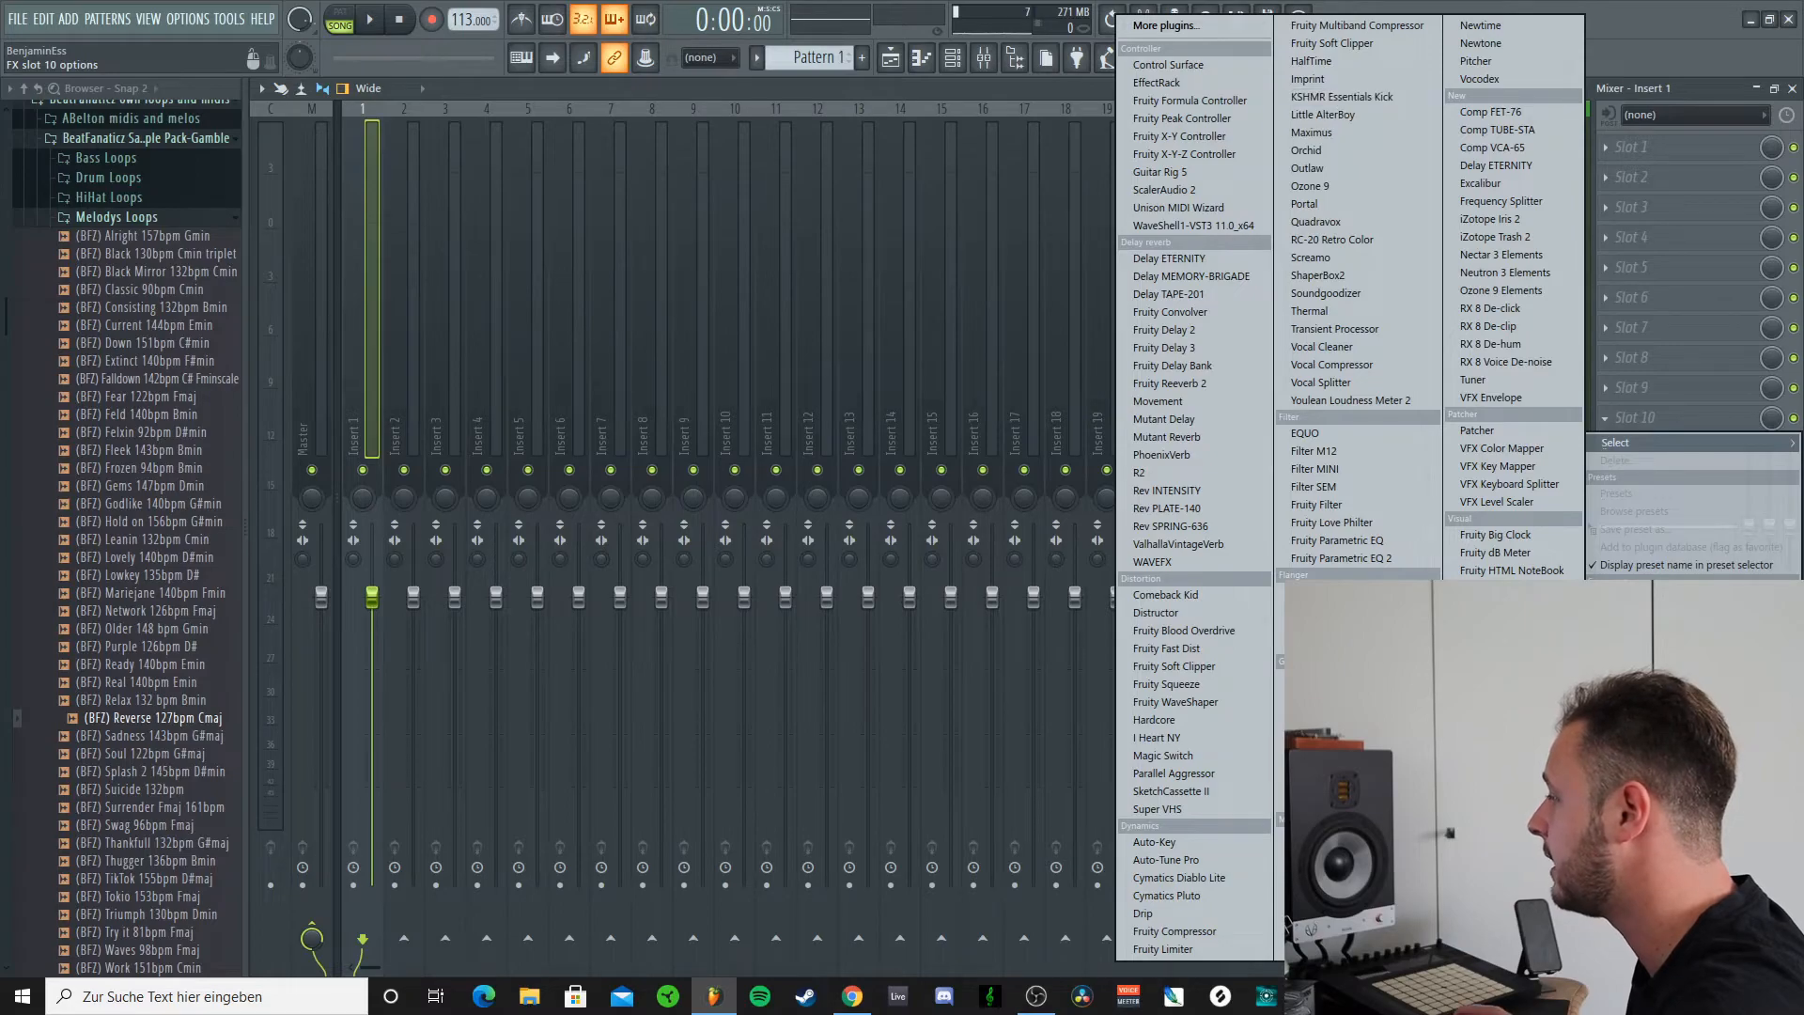
pyautogui.click(1338, 95)
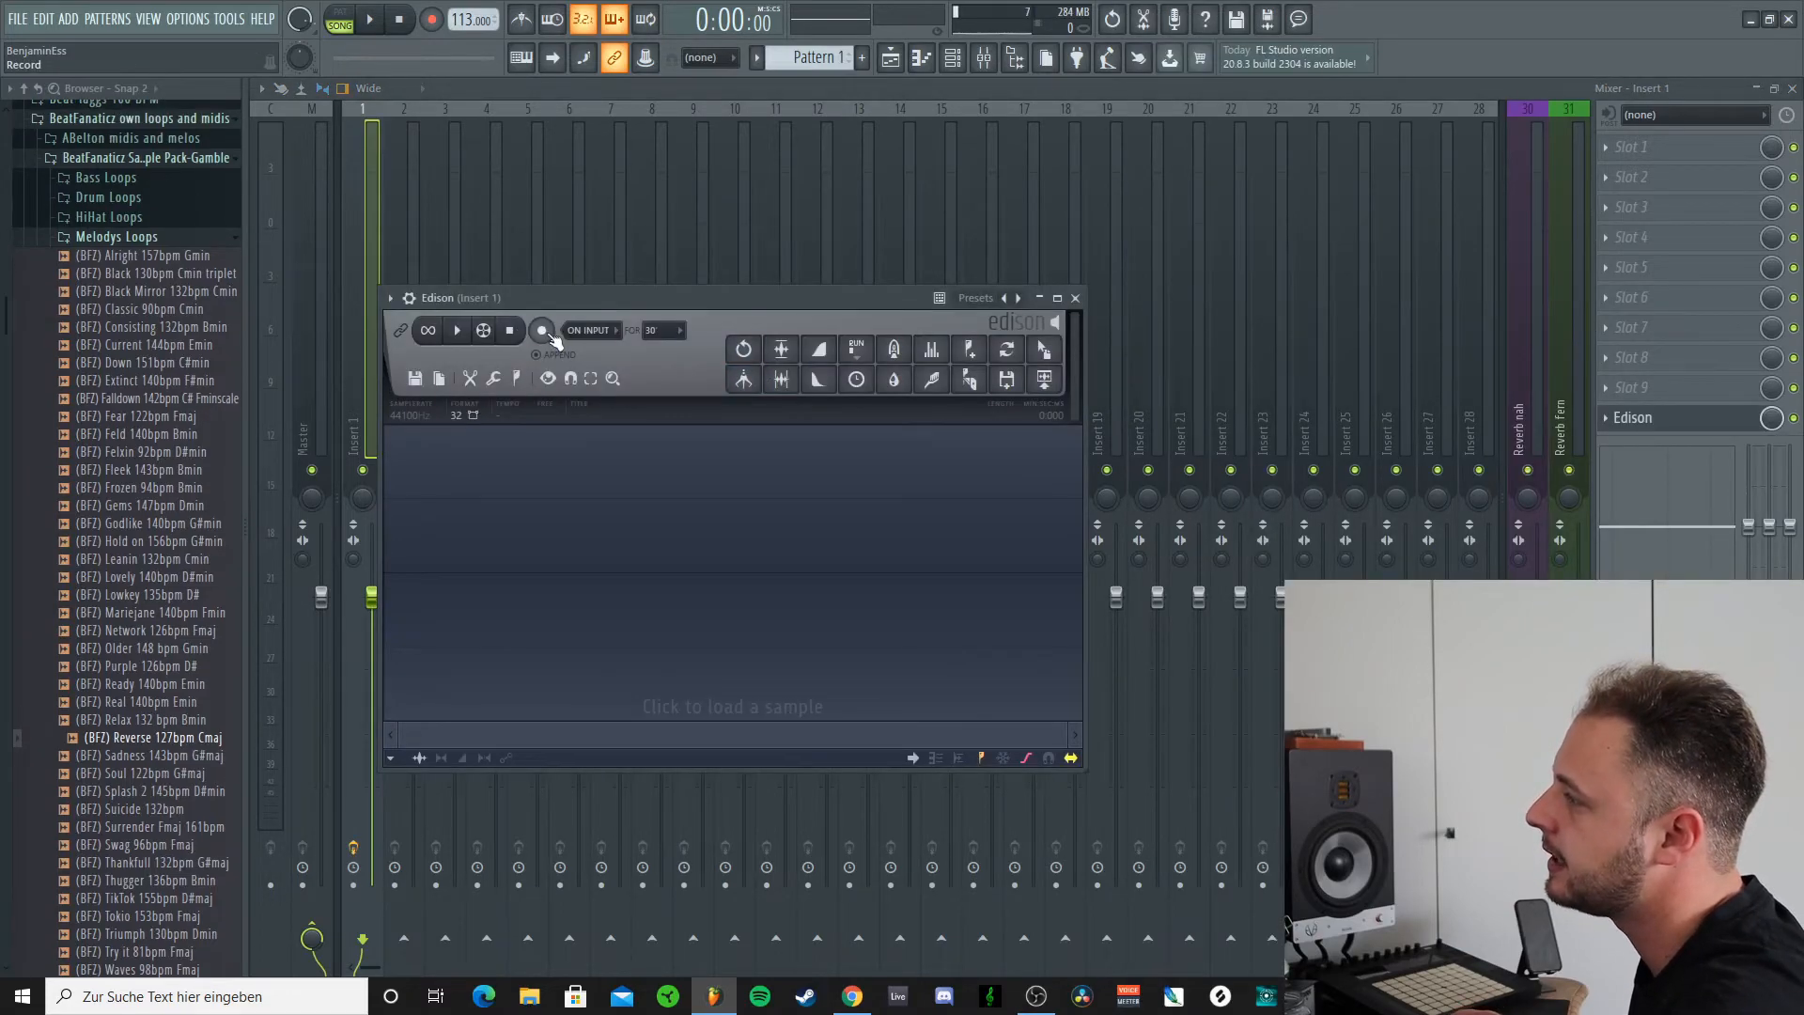
# Step: Record a few seconds of the Initial Slice beat into Edison, stop the recording and the plugin's playback, and bring Edison forward
pyautogui.click(541, 330)
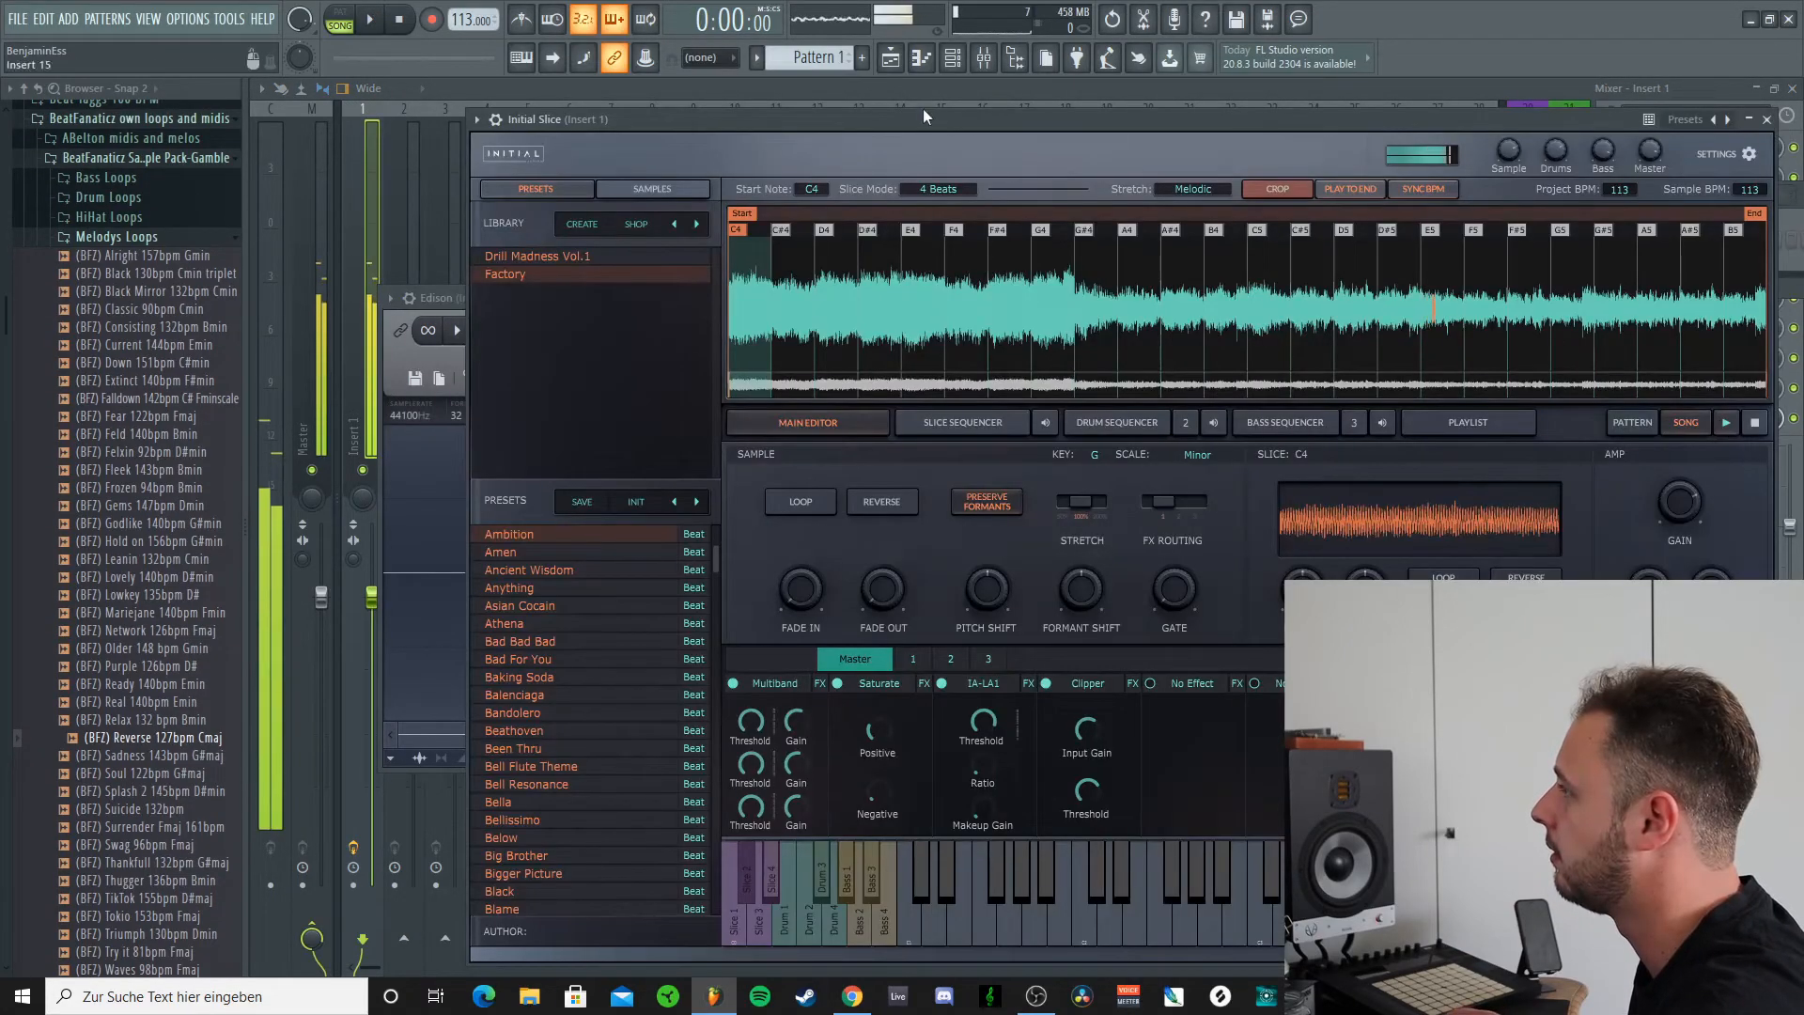
pyautogui.moveTo(923, 109); pyautogui.dragTo(1254, 650)
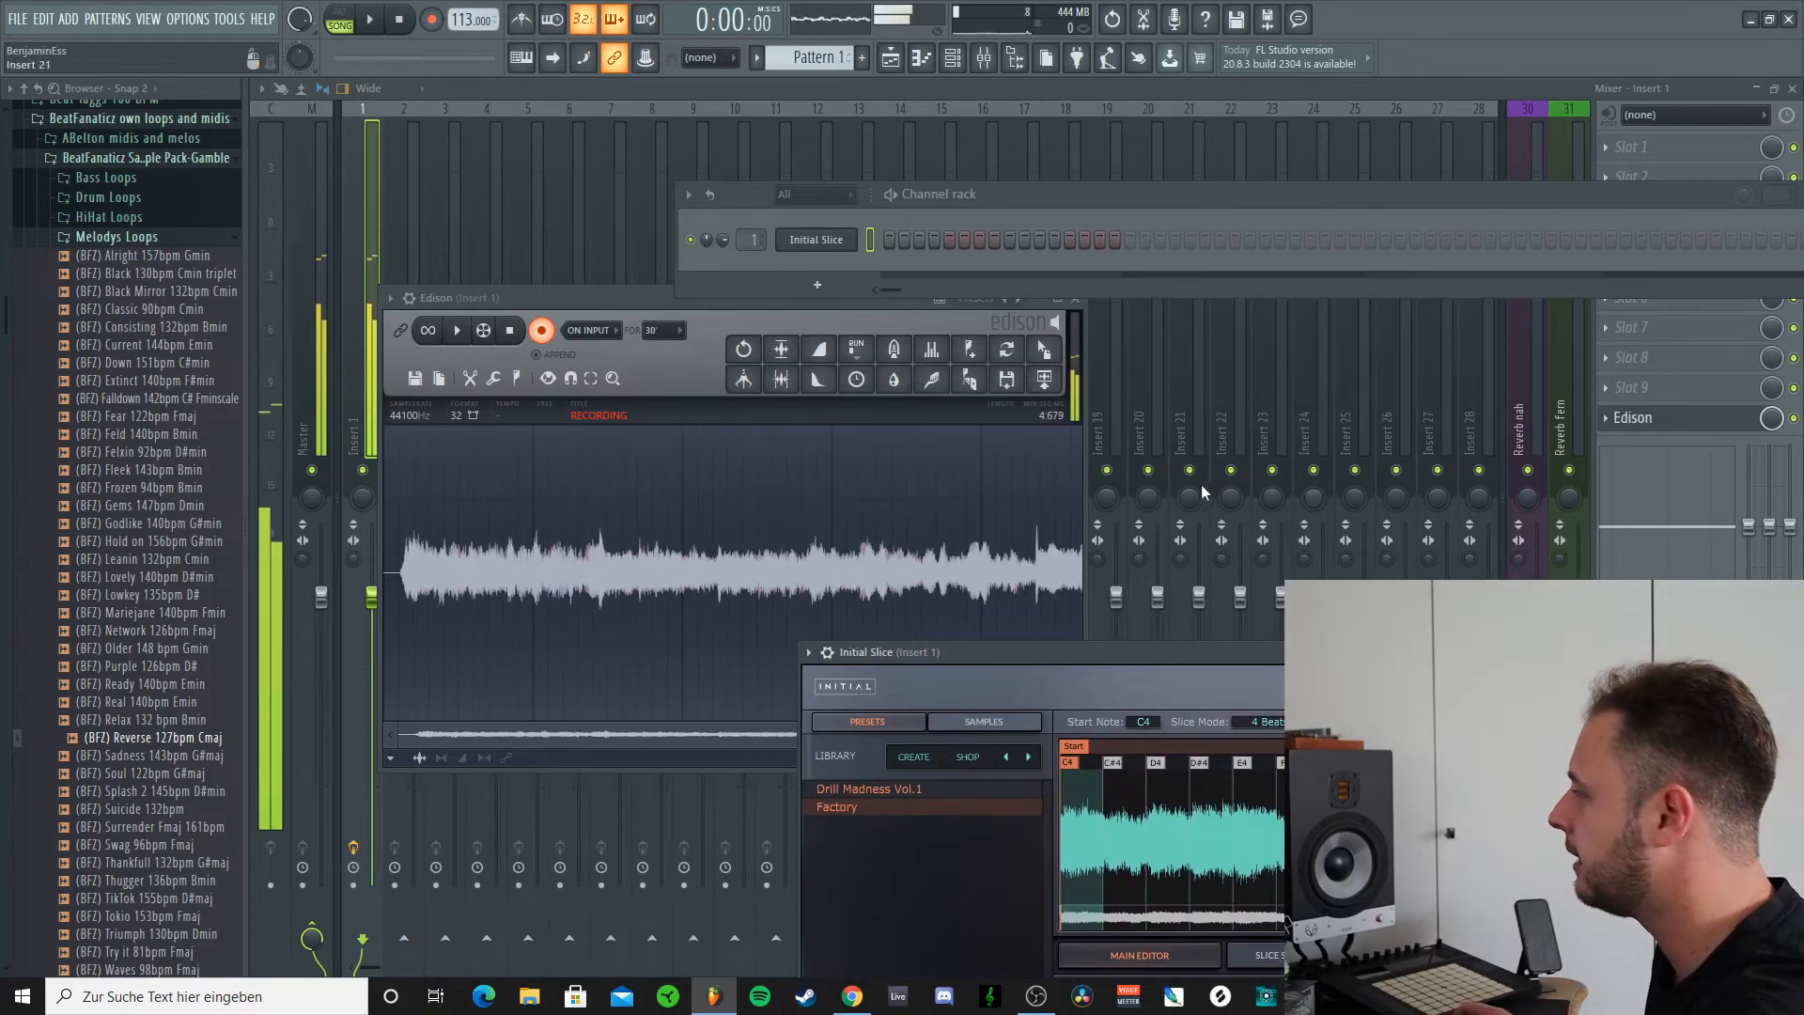
pyautogui.click(510, 330)
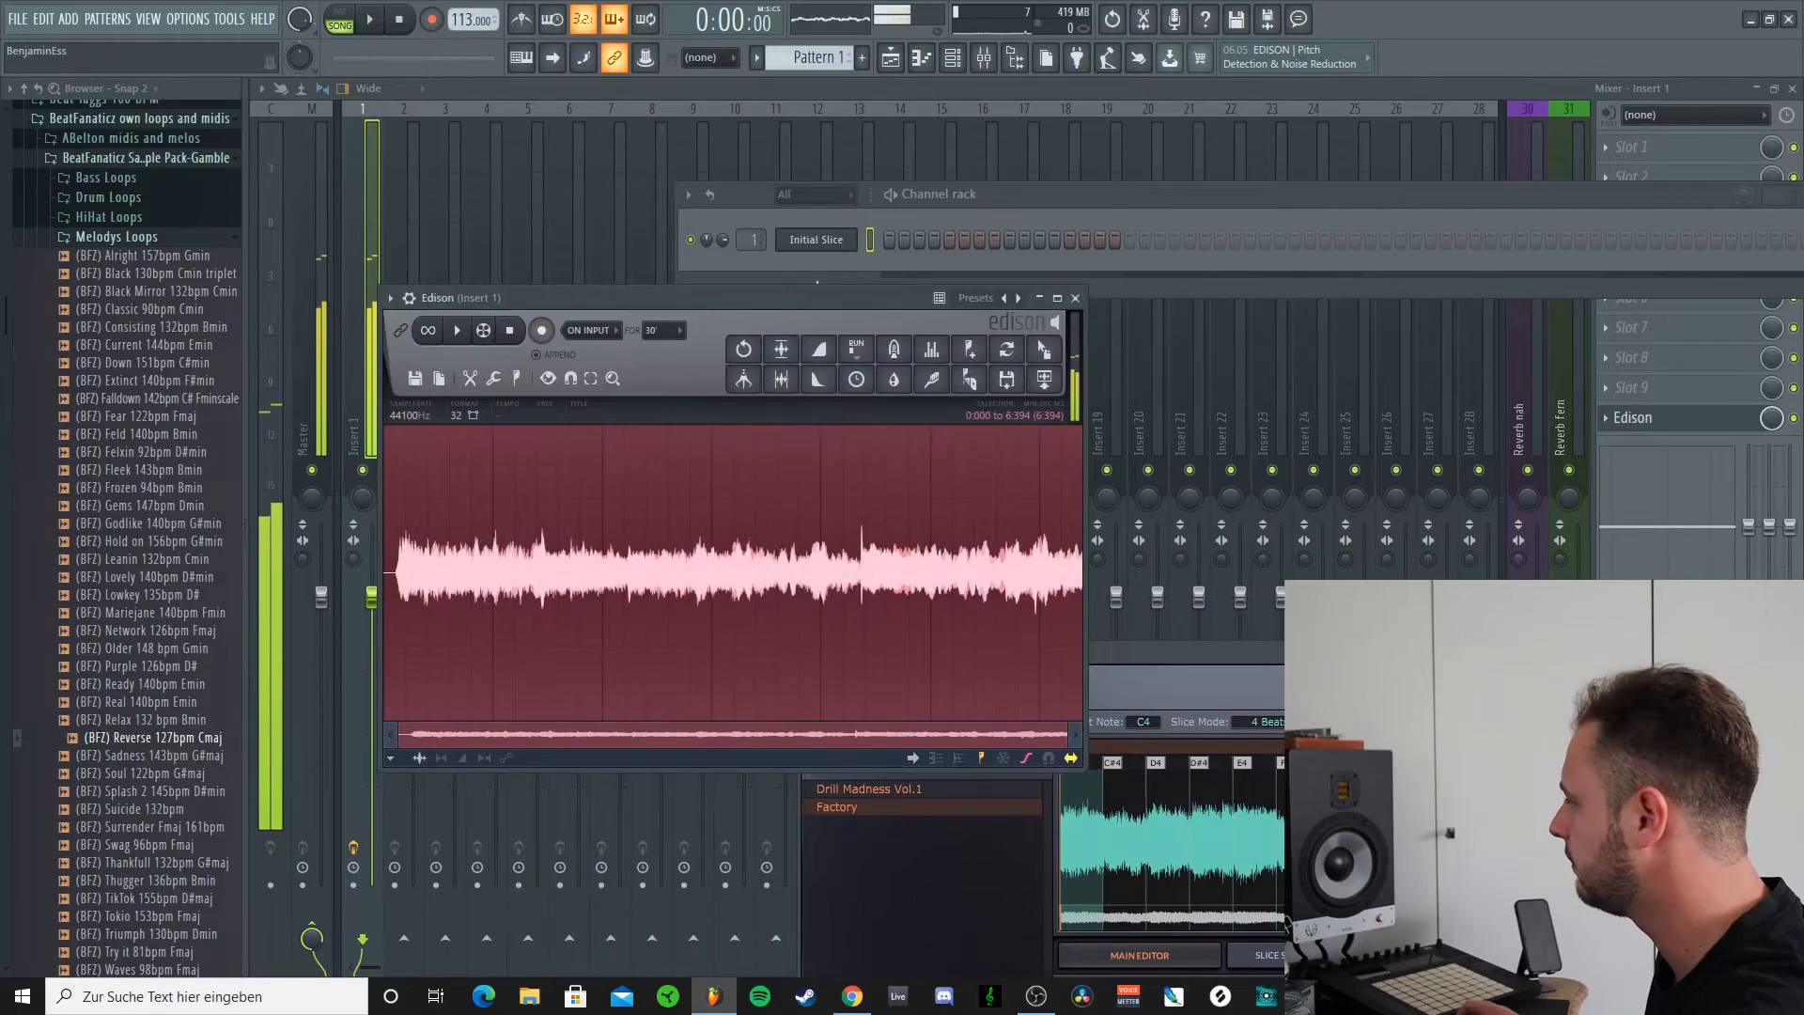
pyautogui.moveTo(1537, 651); pyautogui.dragTo(1253, 289)
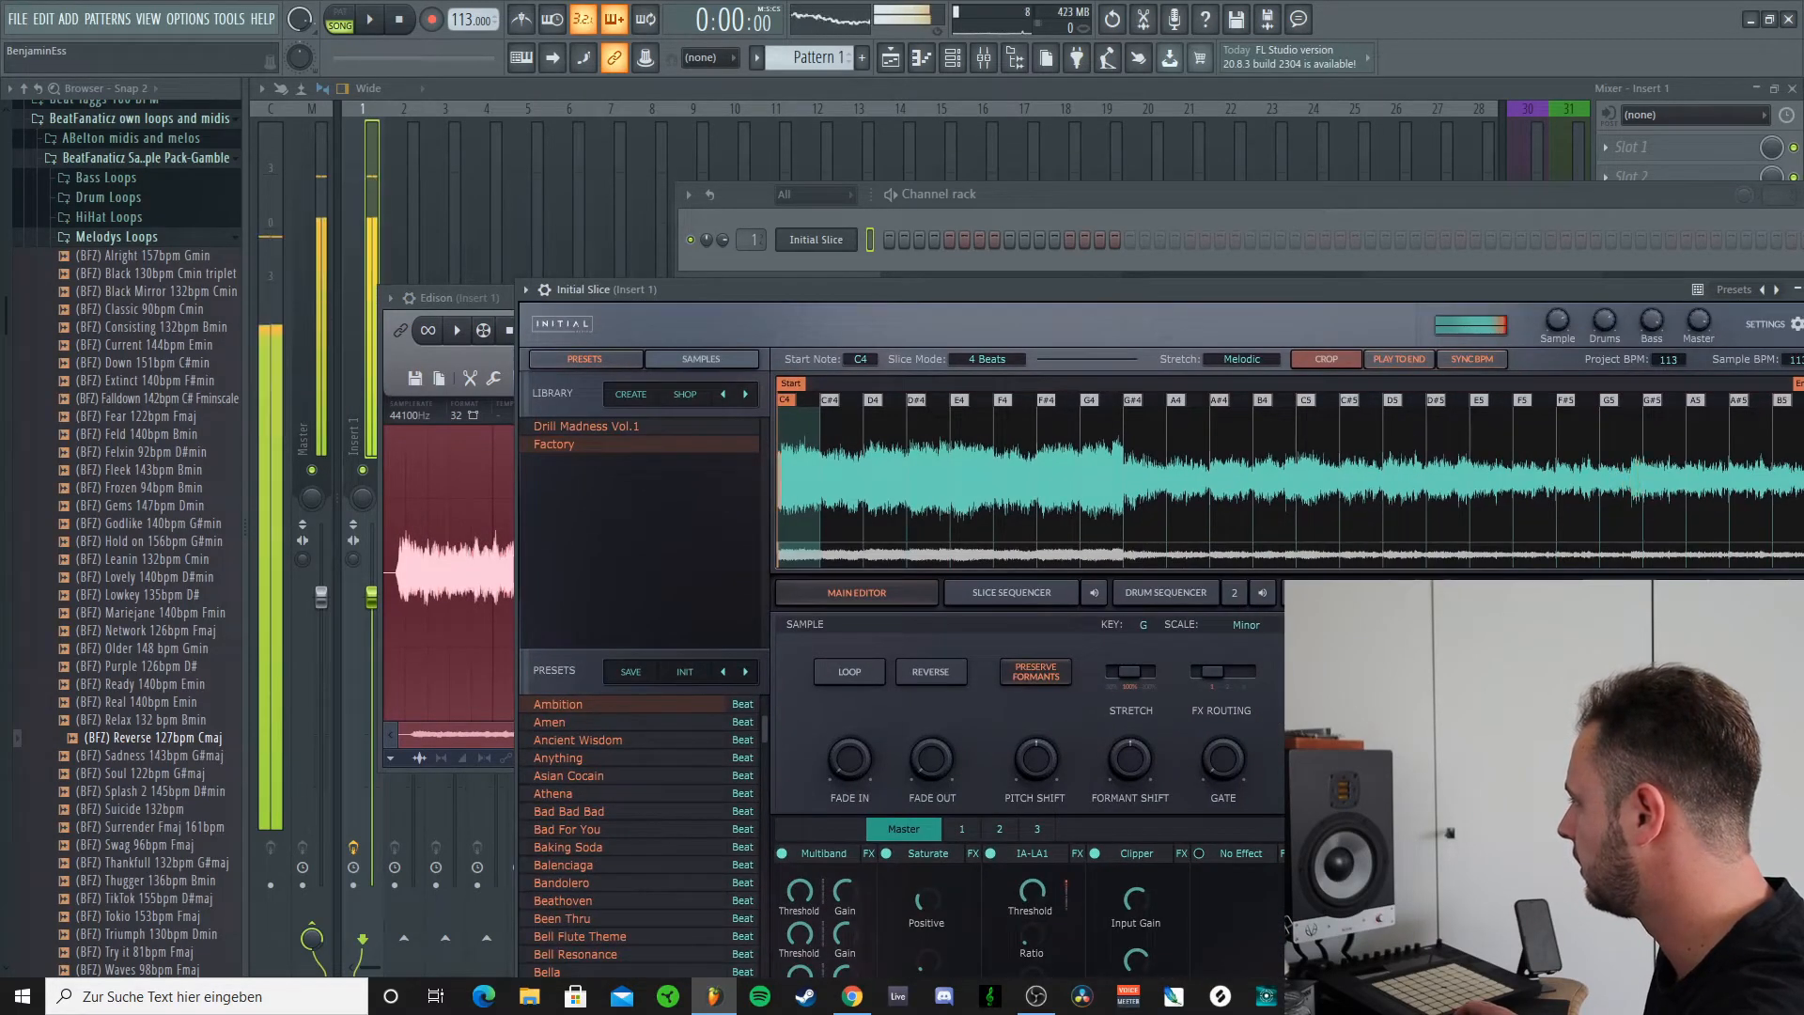
pyautogui.click(472, 293)
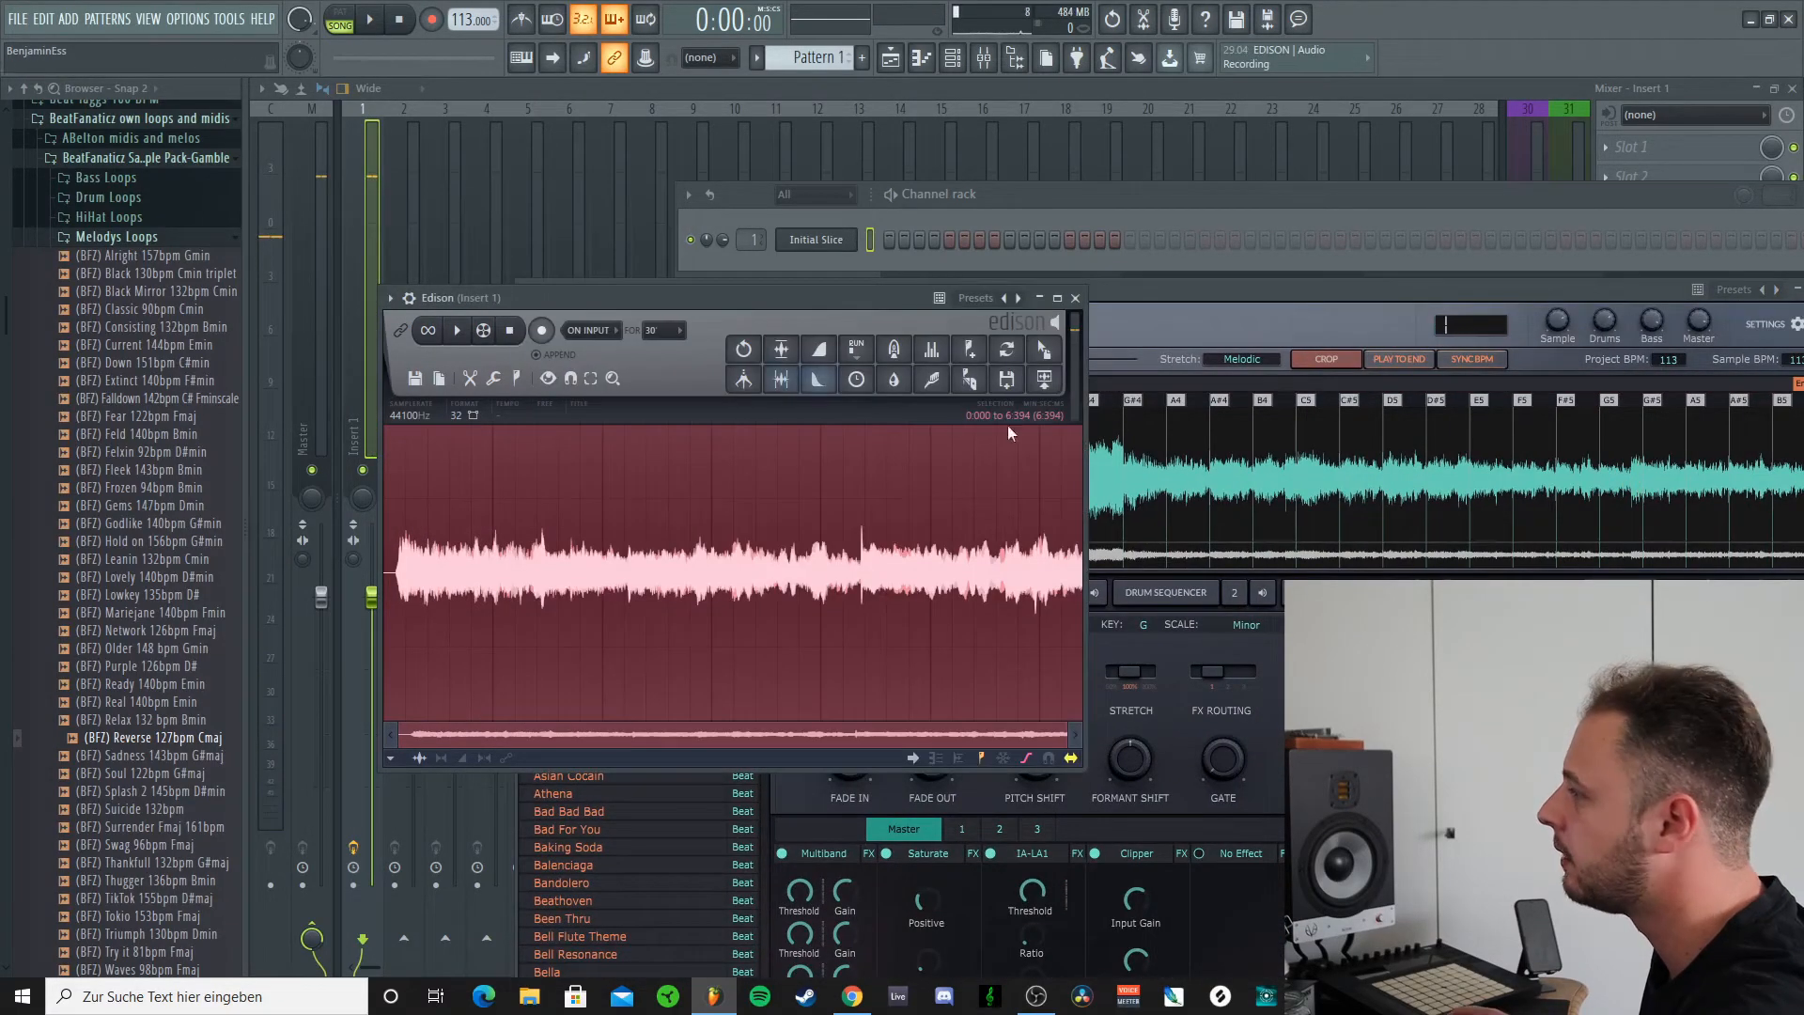
# Step: Place the trimmed Edison recording at the start of playlist Track 1 and play it back briefly to check it
pyautogui.click(1792, 89)
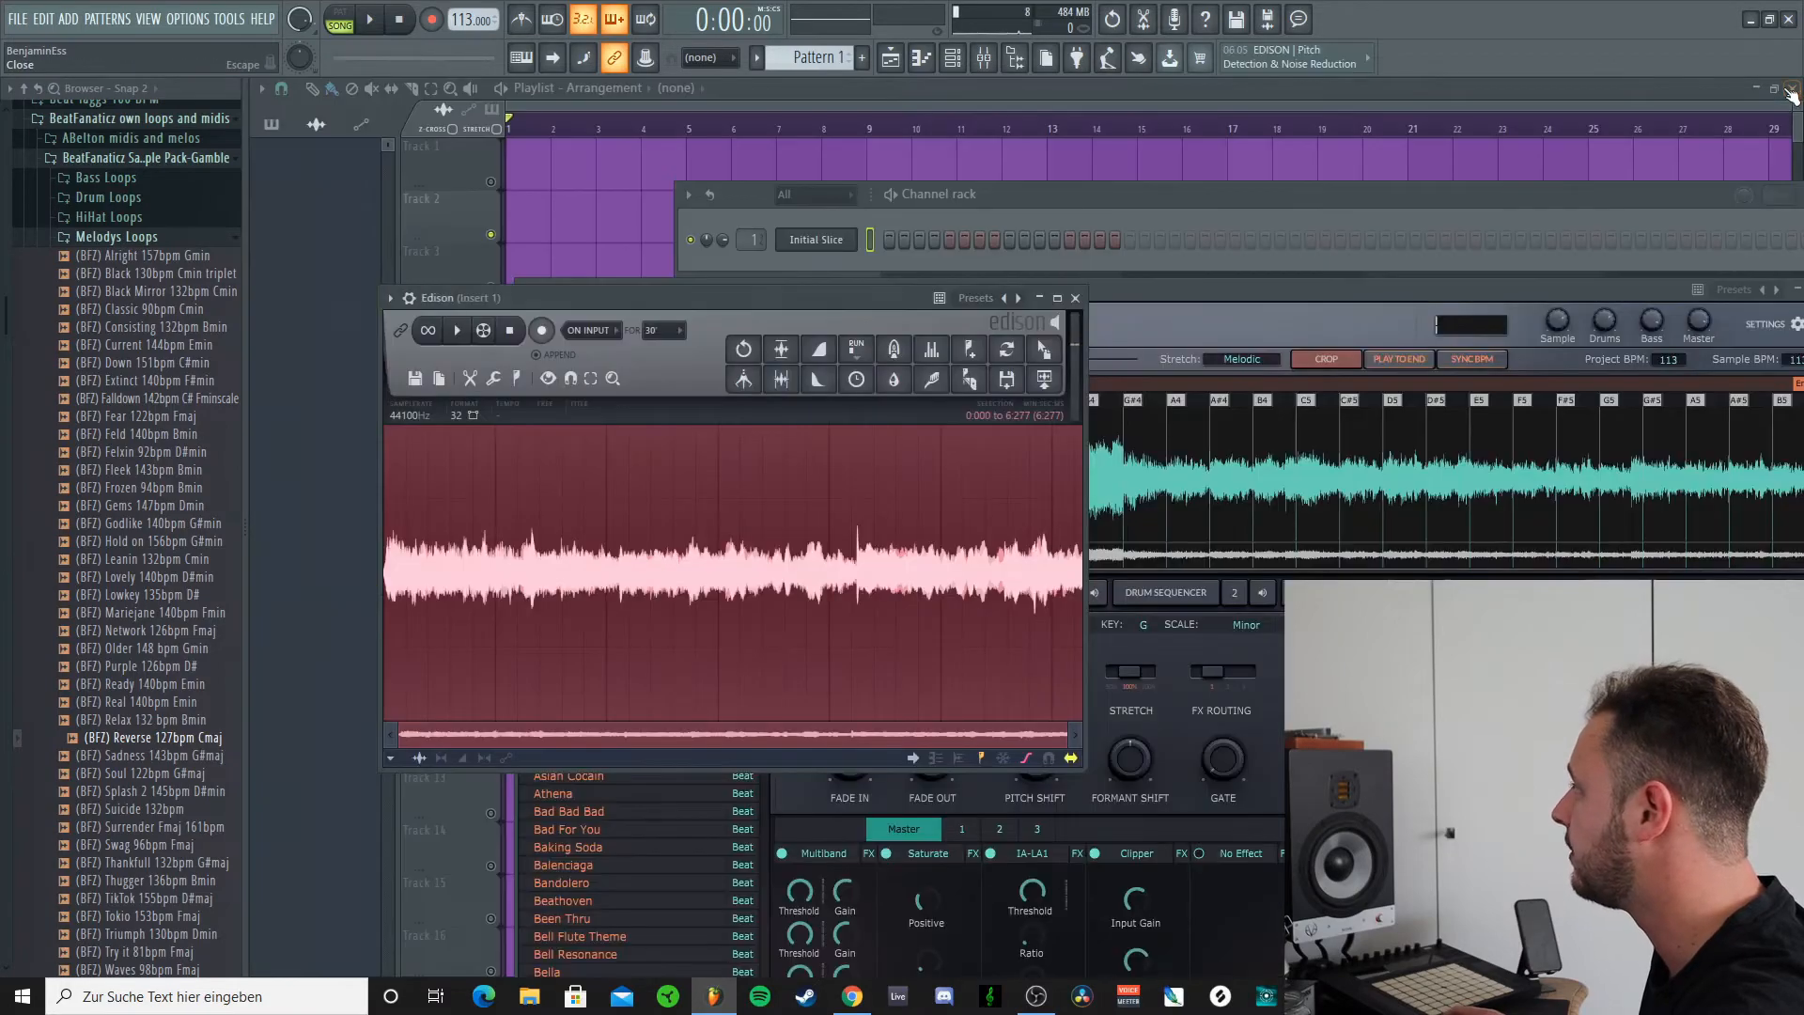
pyautogui.moveTo(1049, 353); pyautogui.dragTo(555, 166)
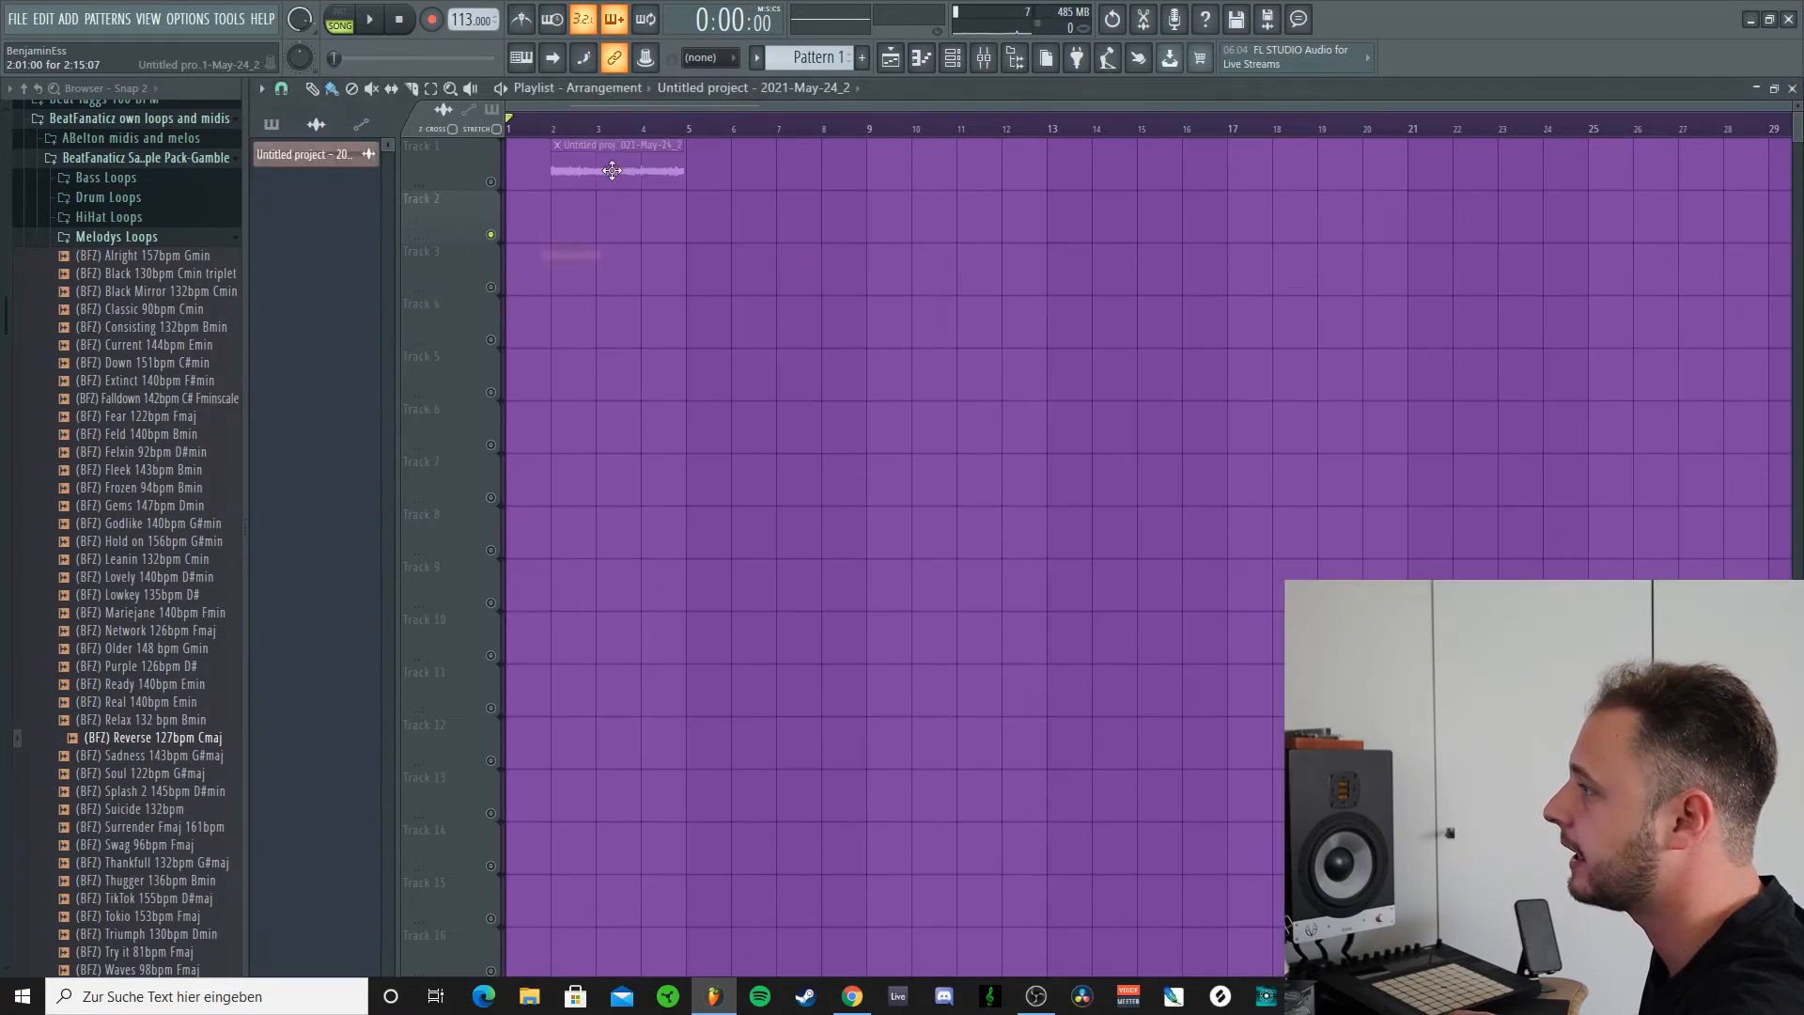
pyautogui.press('space')
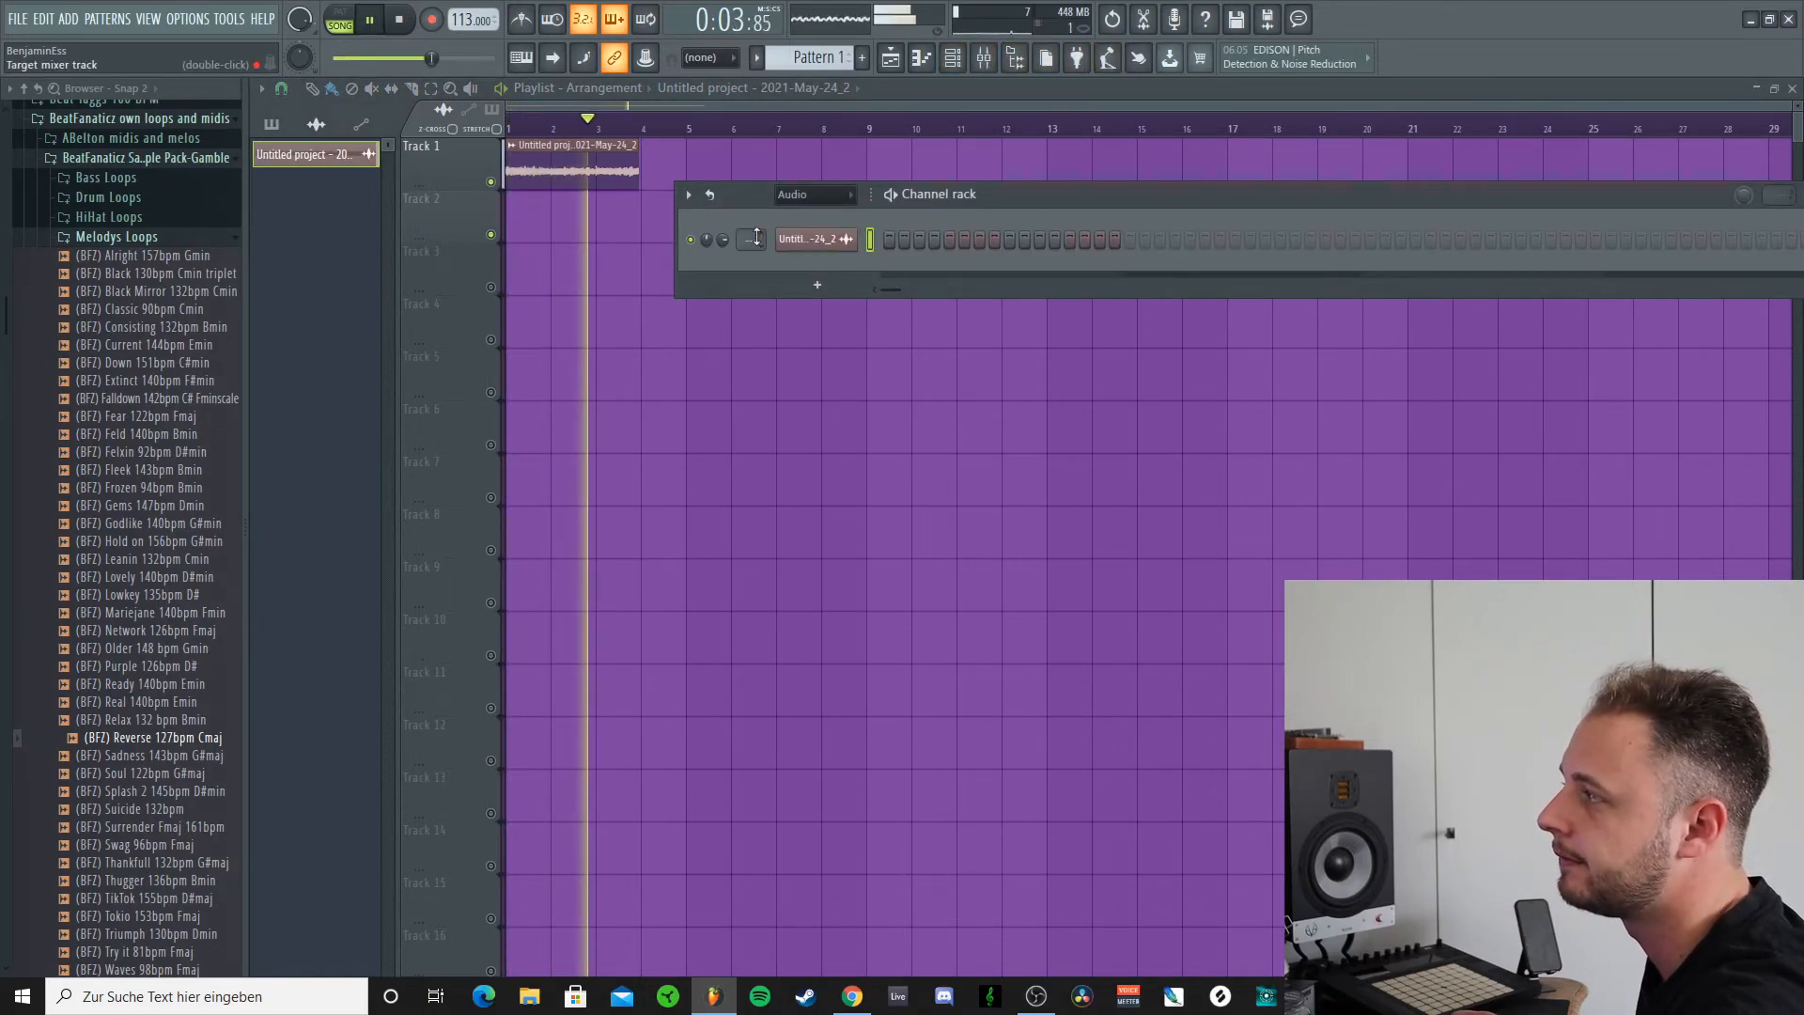
pyautogui.press('space')
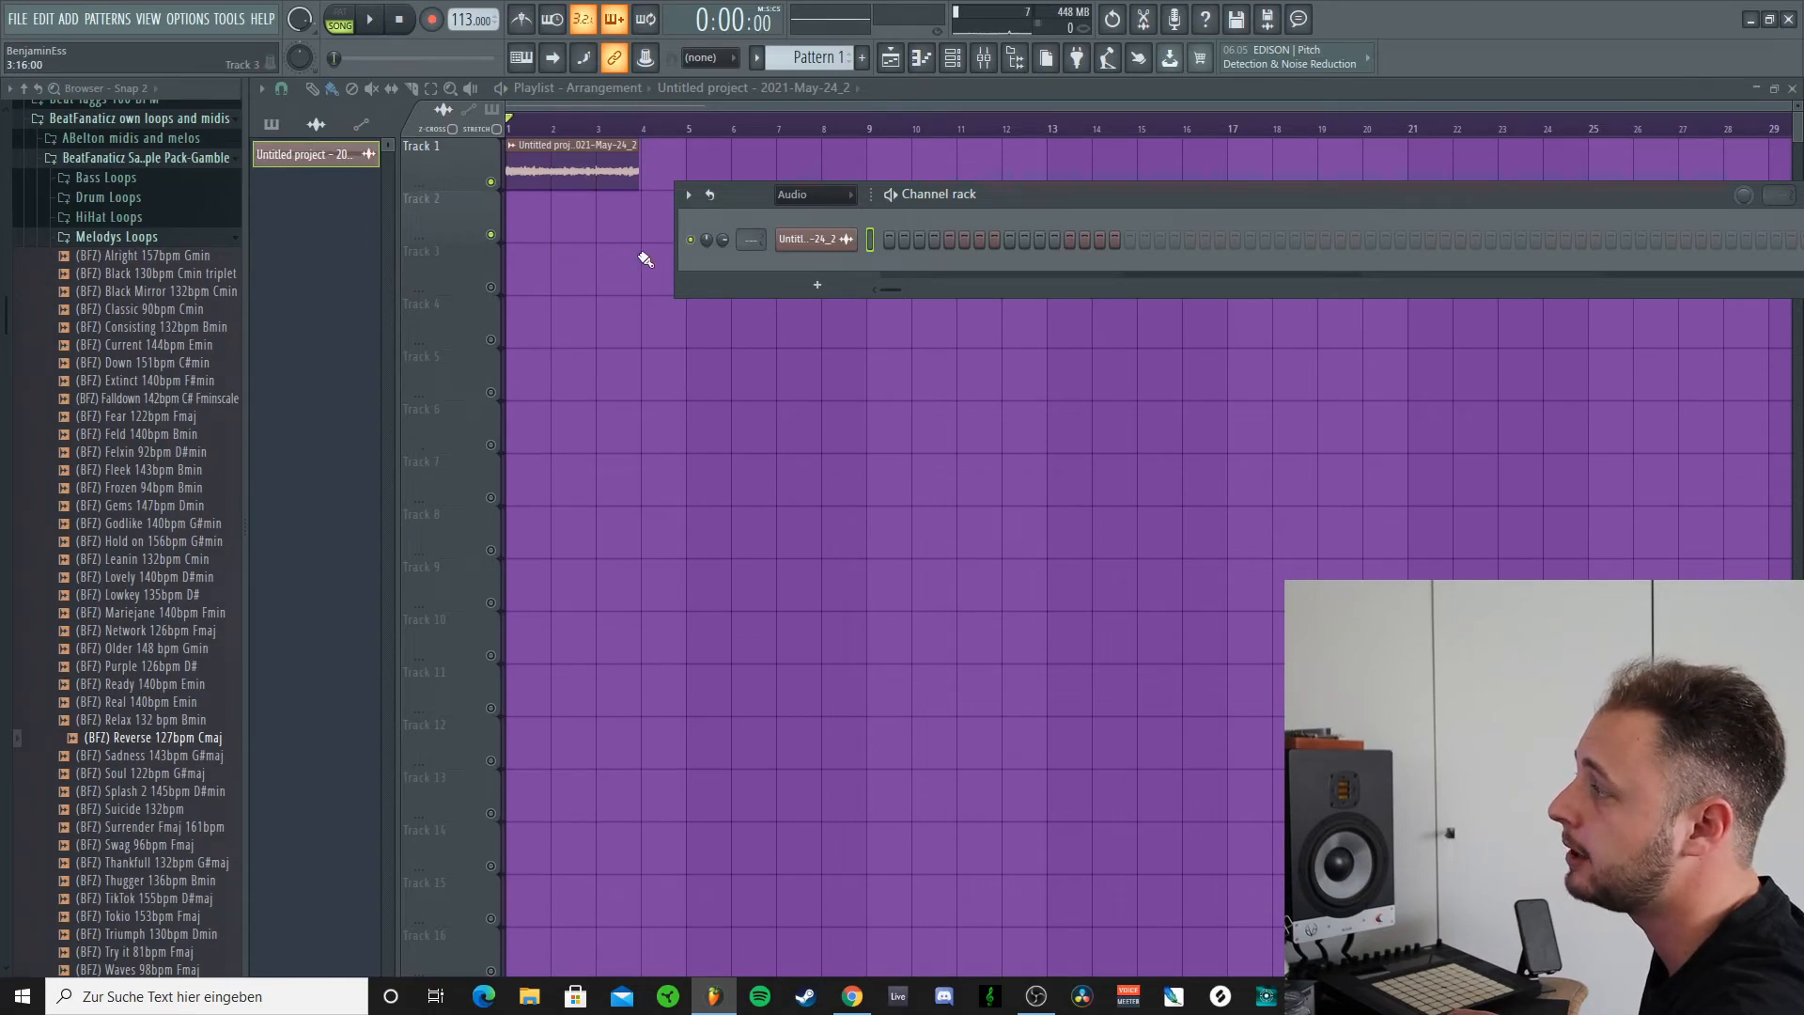
pyautogui.press('F6')
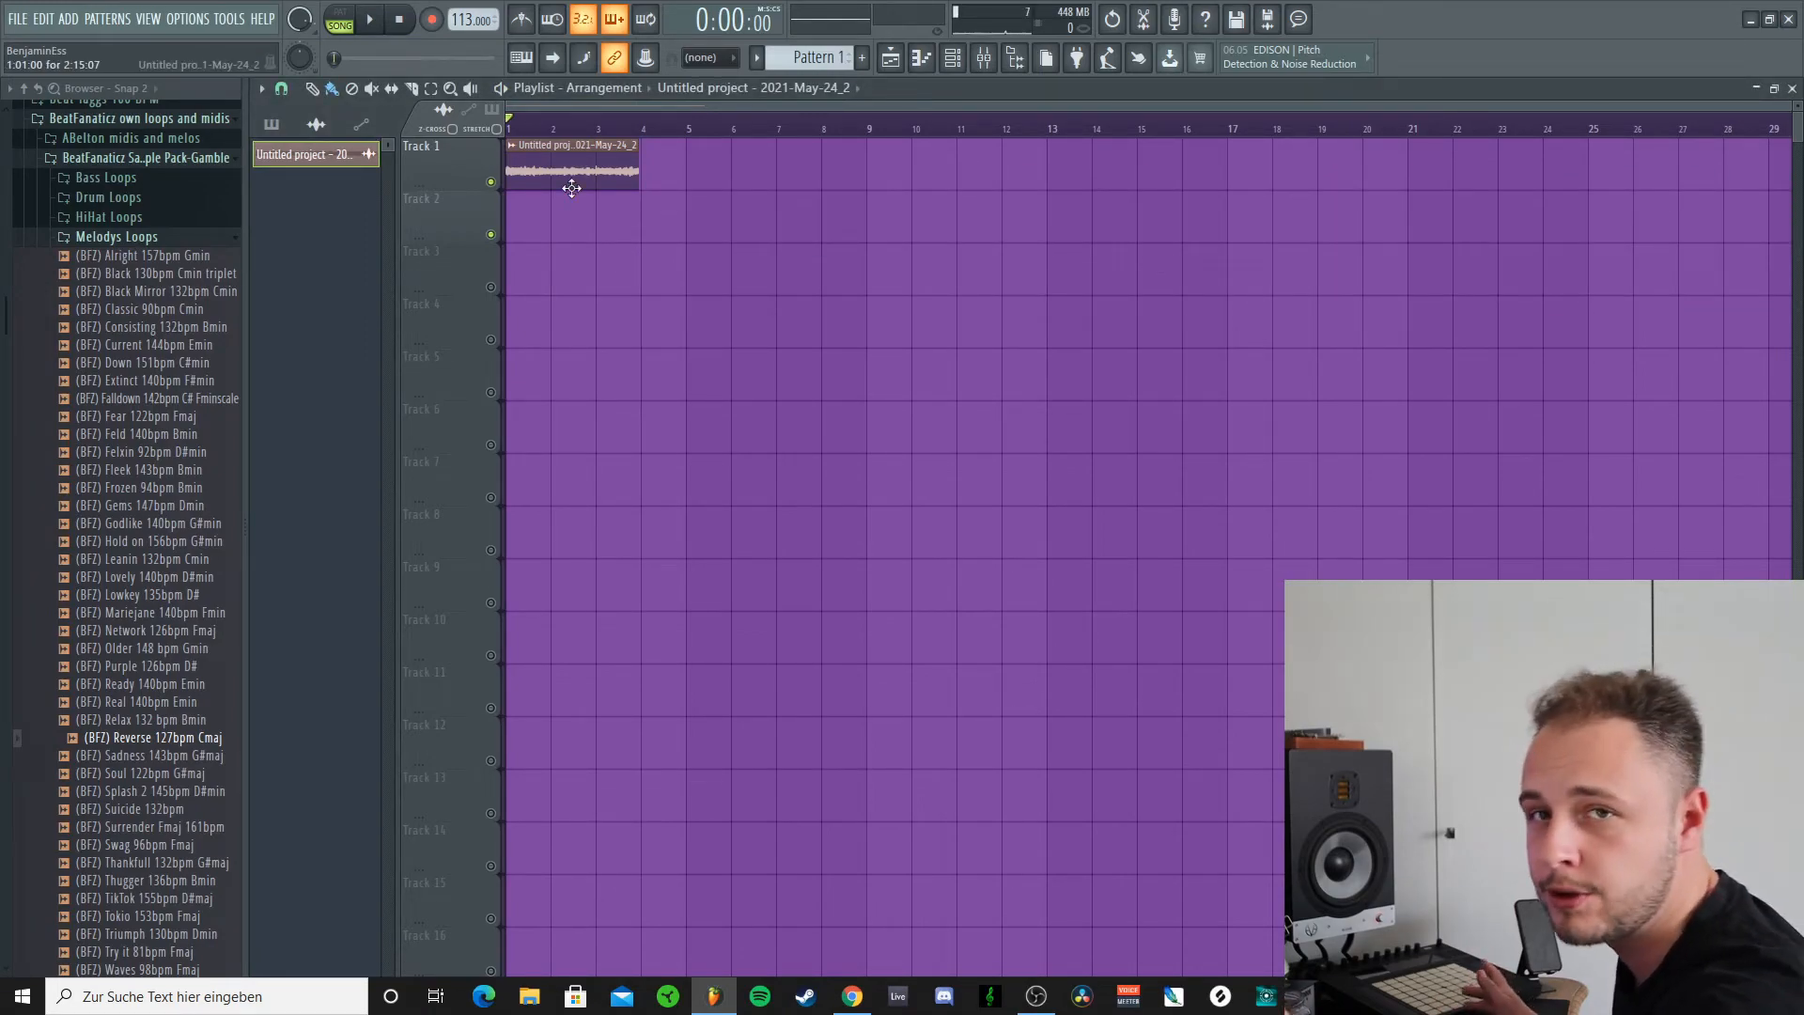
# Step: Show all channels in the channel rack, reopen the Initial Slice plugin, and move its window fully into view
pyautogui.click(950, 59)
pyautogui.click(803, 195)
pyautogui.click(809, 217)
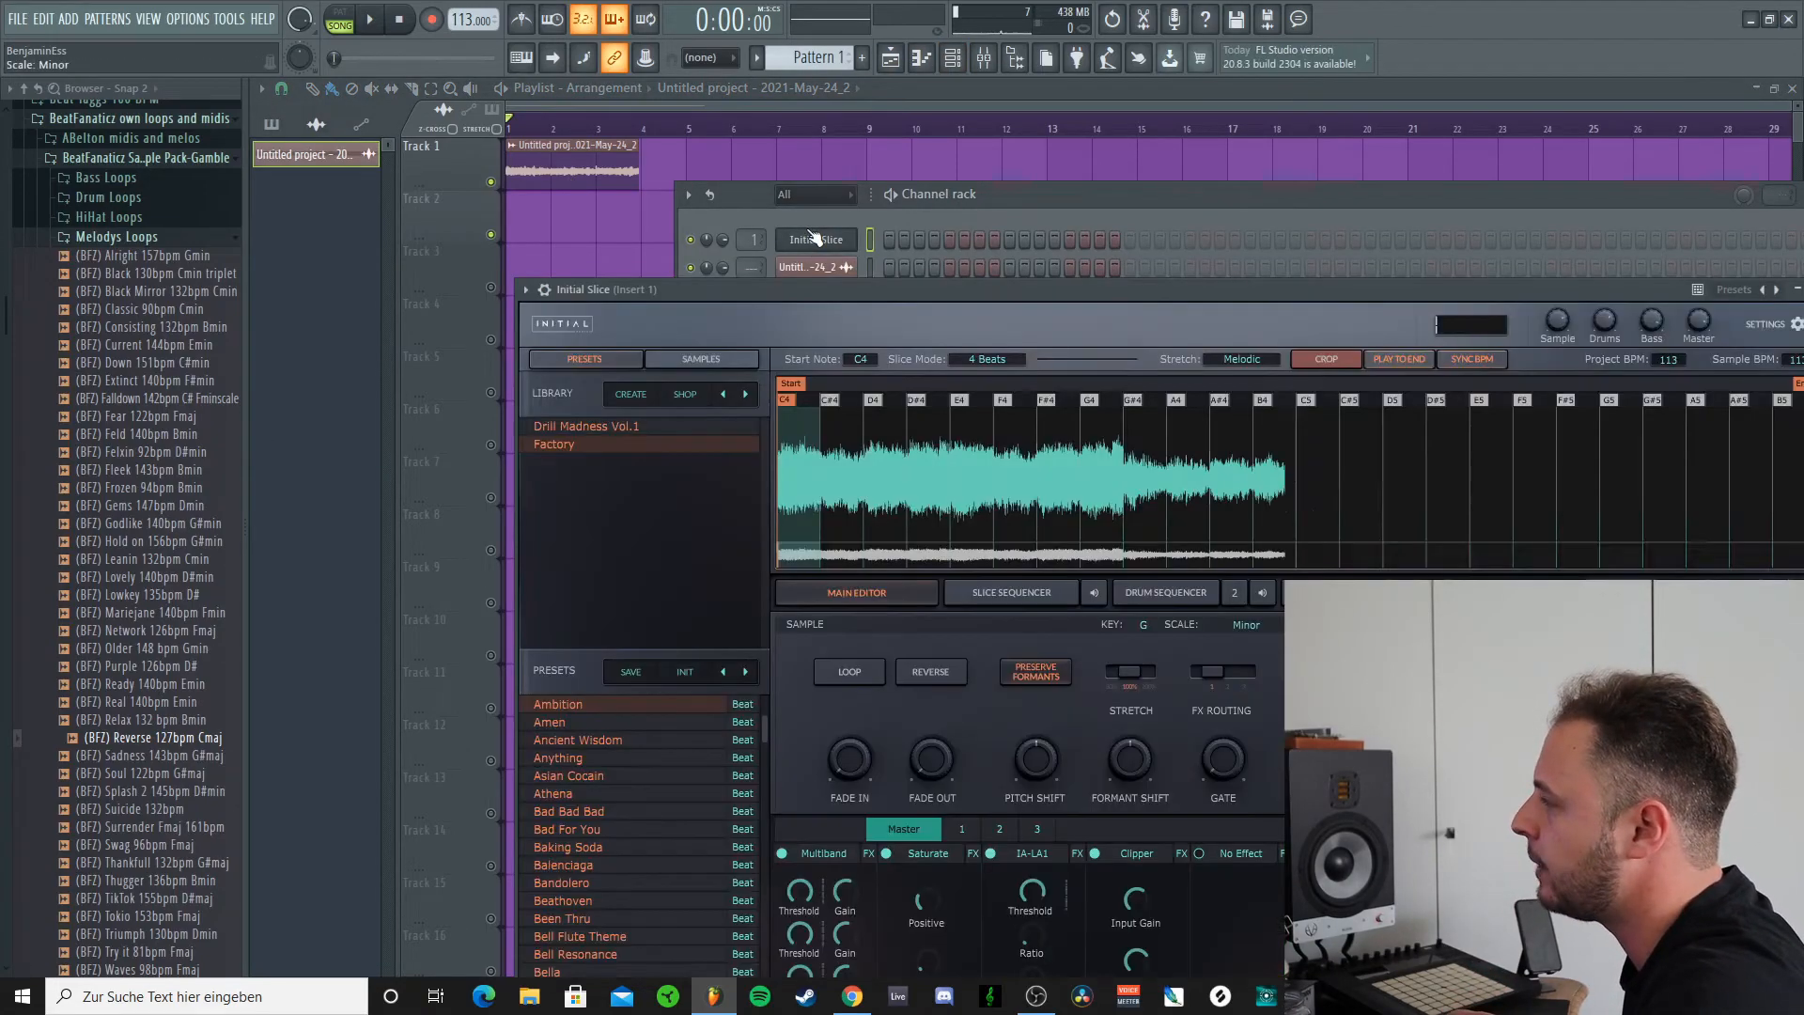
pyautogui.click(814, 236)
pyautogui.moveTo(1062, 283); pyautogui.dragTo(997, 152)
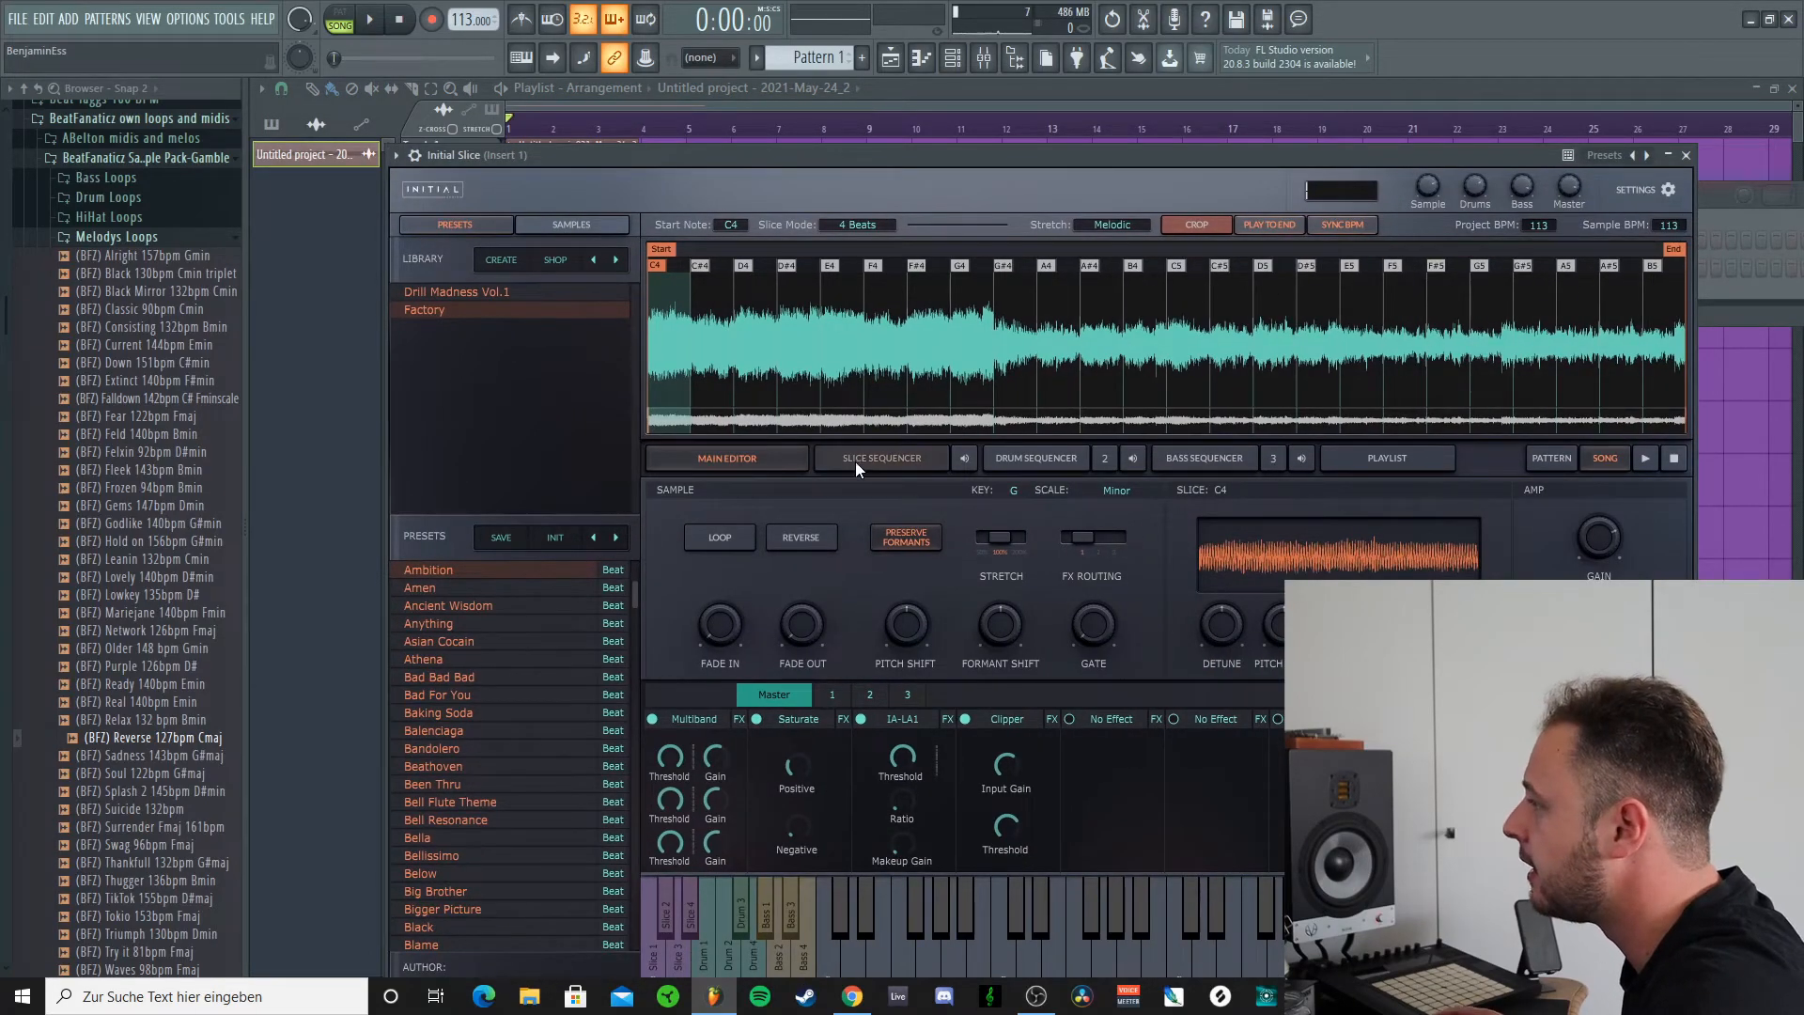